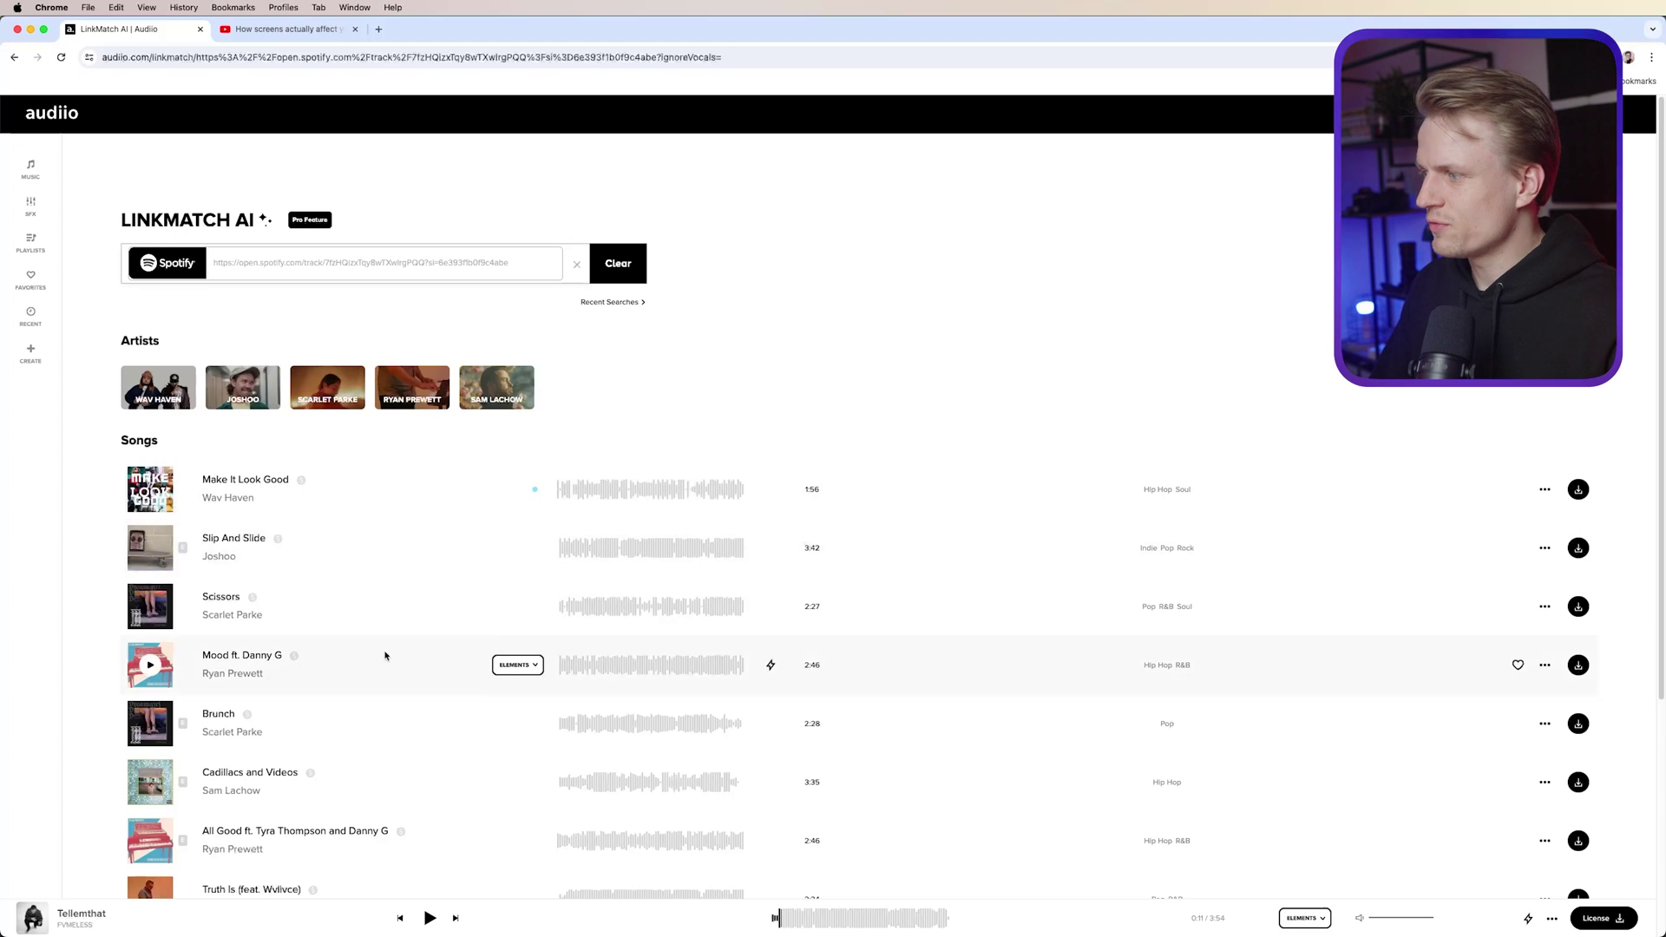
Browse the song list and choose the Instrumental stem of Make It Look Good
scroll(450, 689, down, 2)
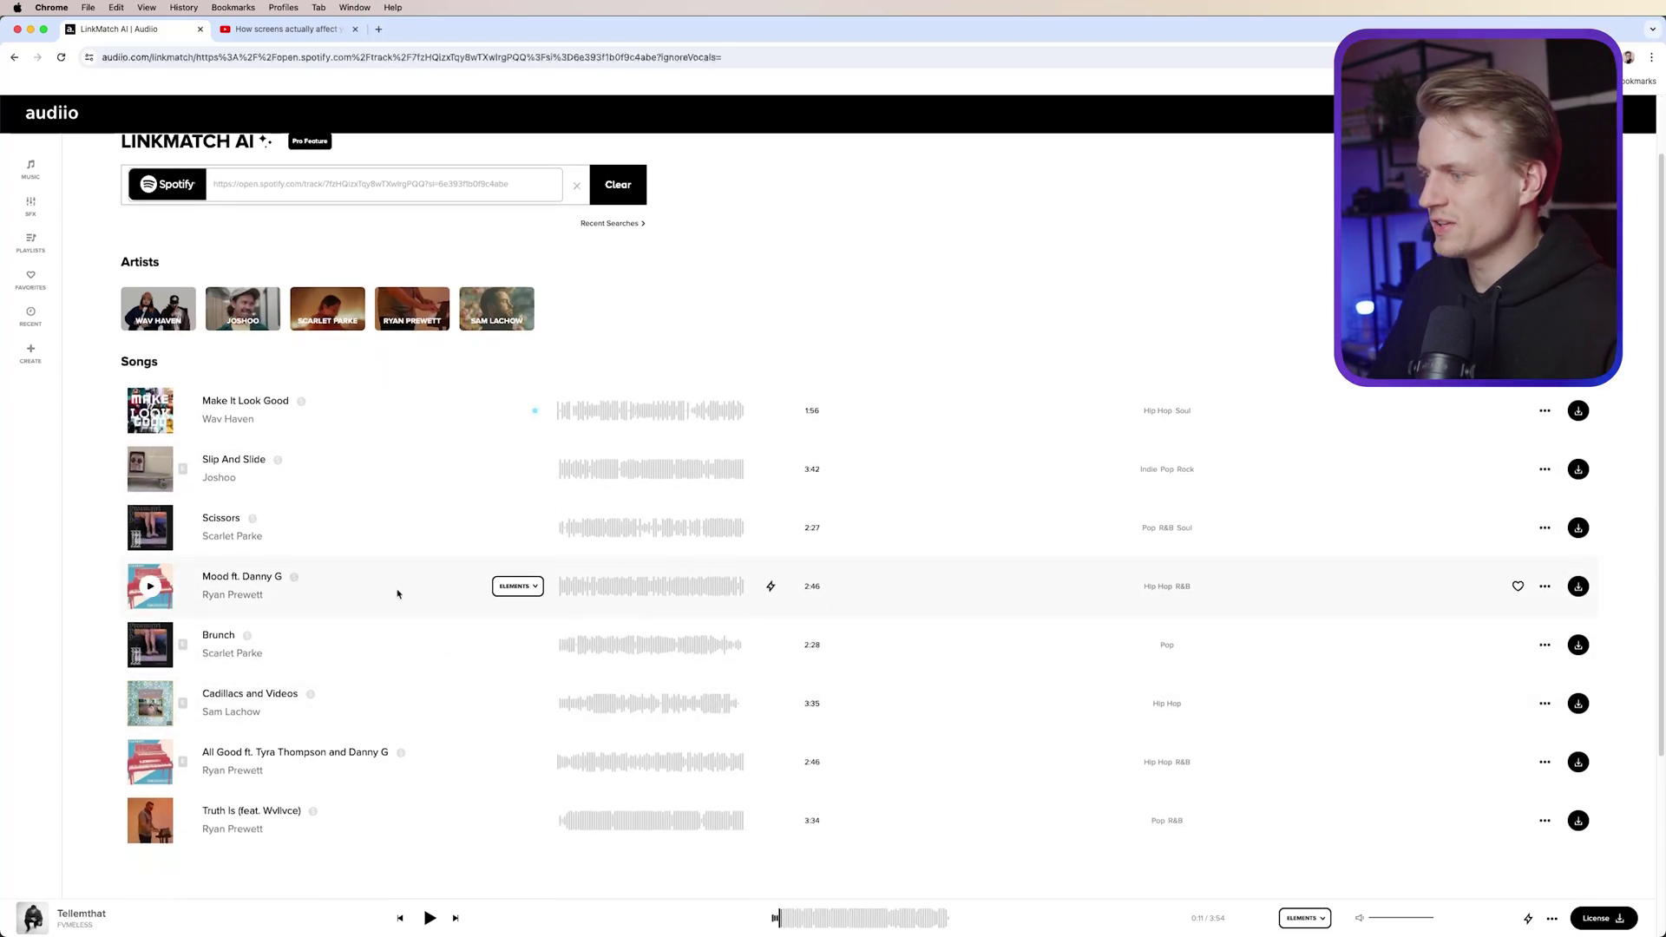
scroll(397, 593, down, 1)
scroll(190, 445, up, 3)
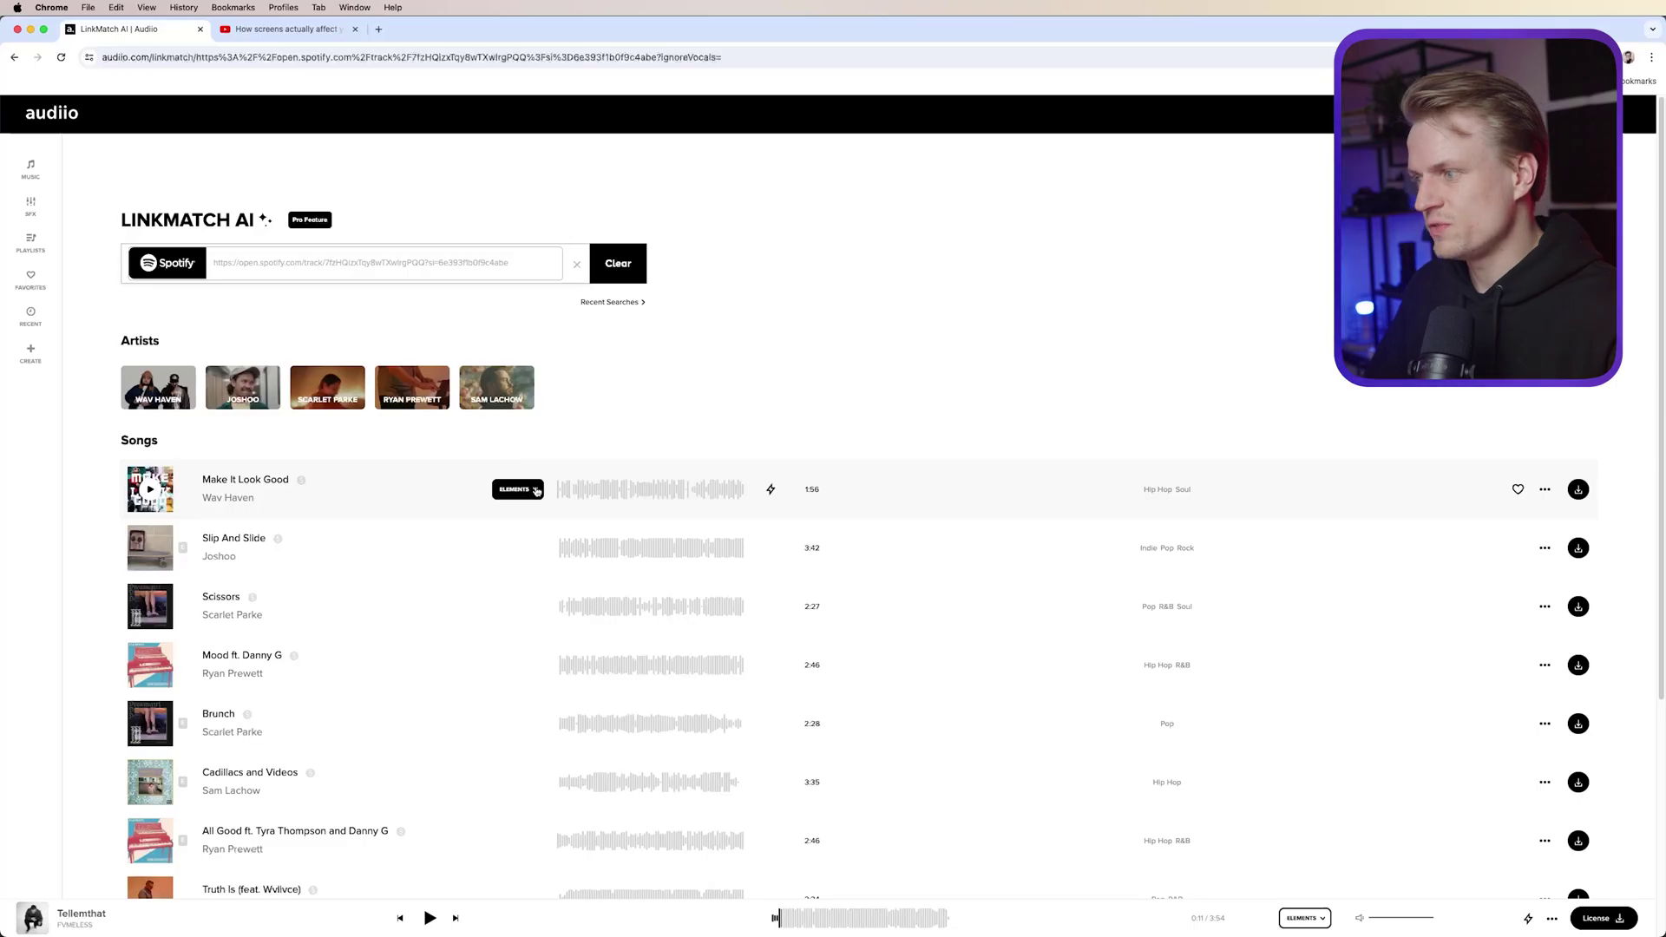
click(524, 494)
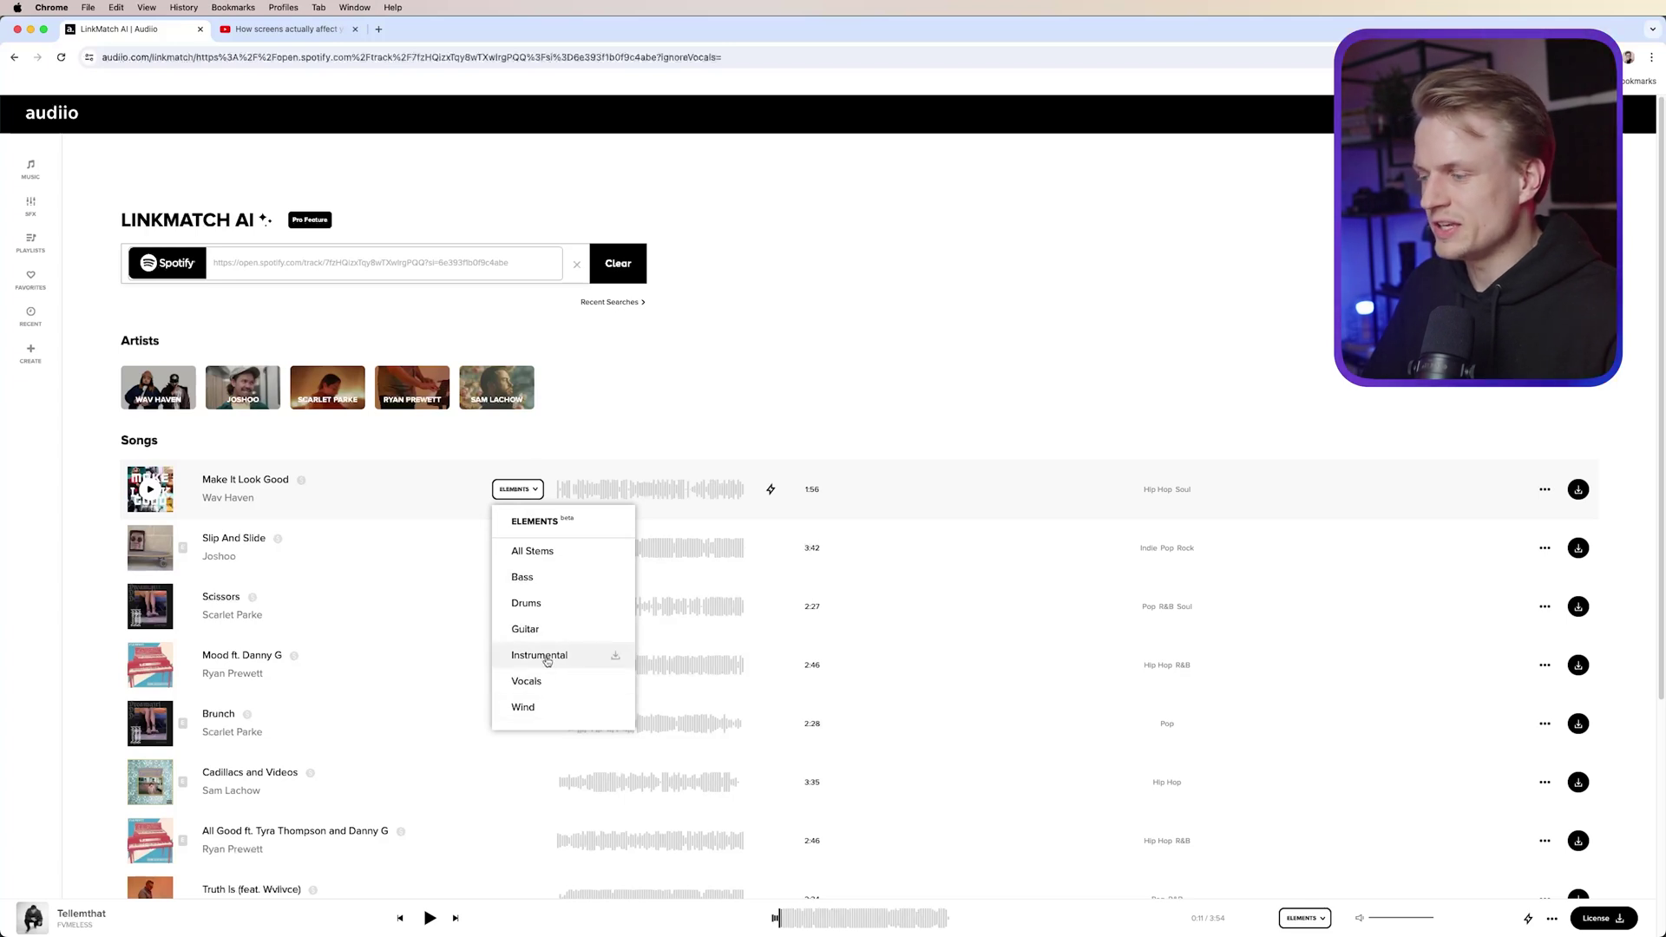
click(523, 497)
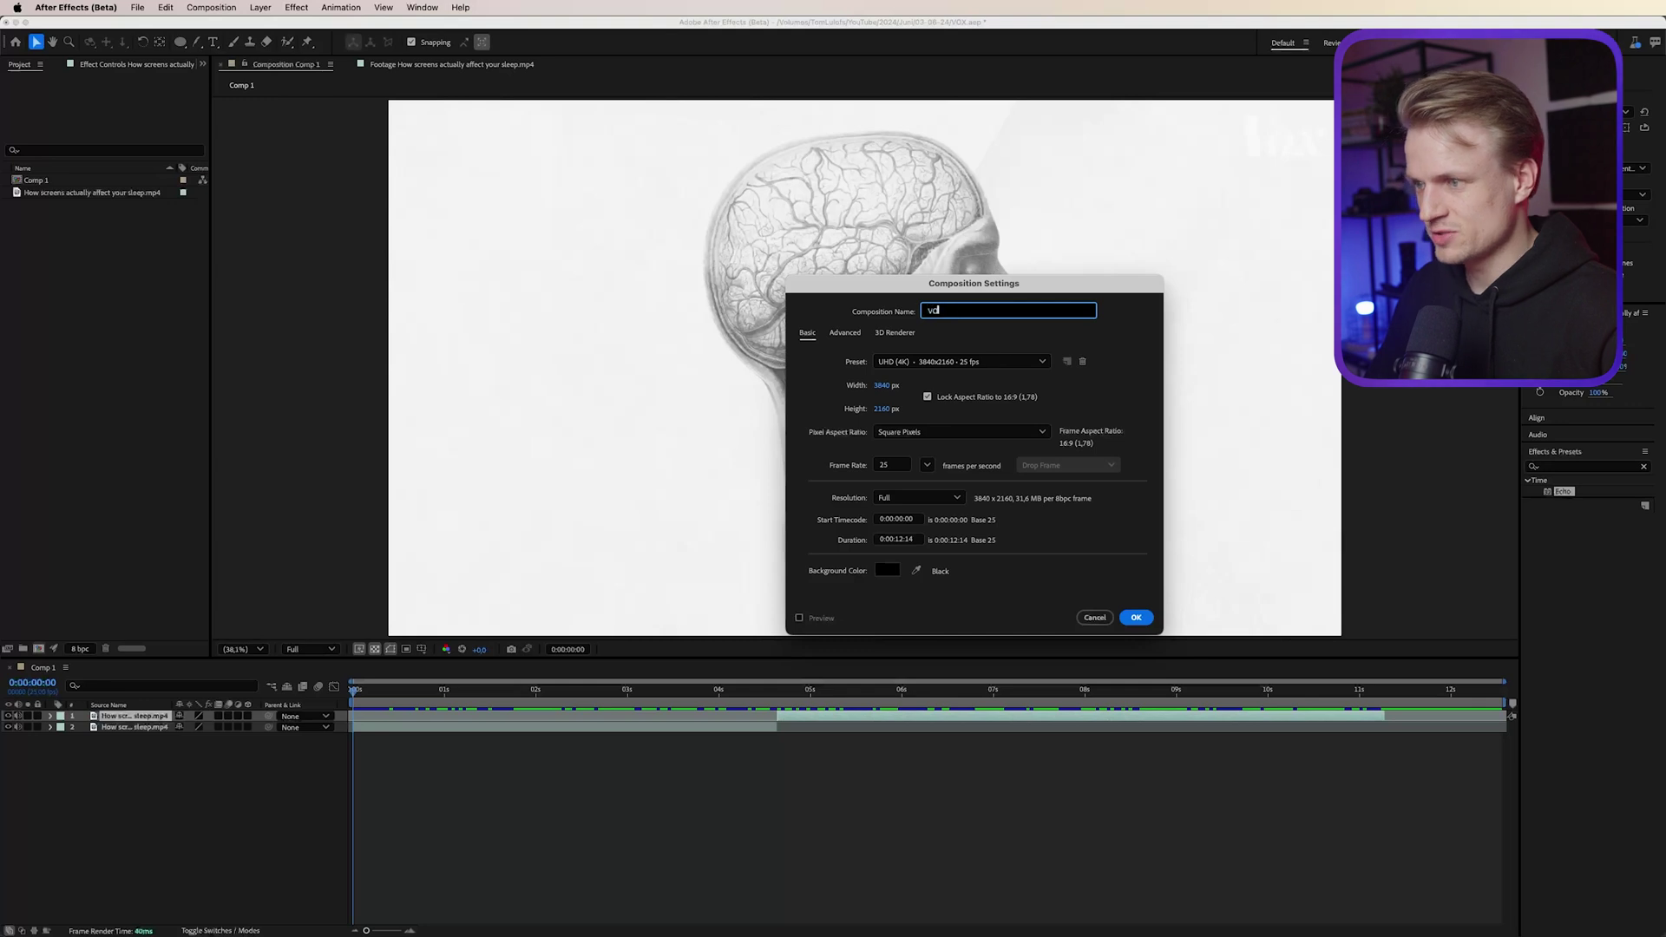
Create the VOX composition and import paper.avif into it
key(Return)
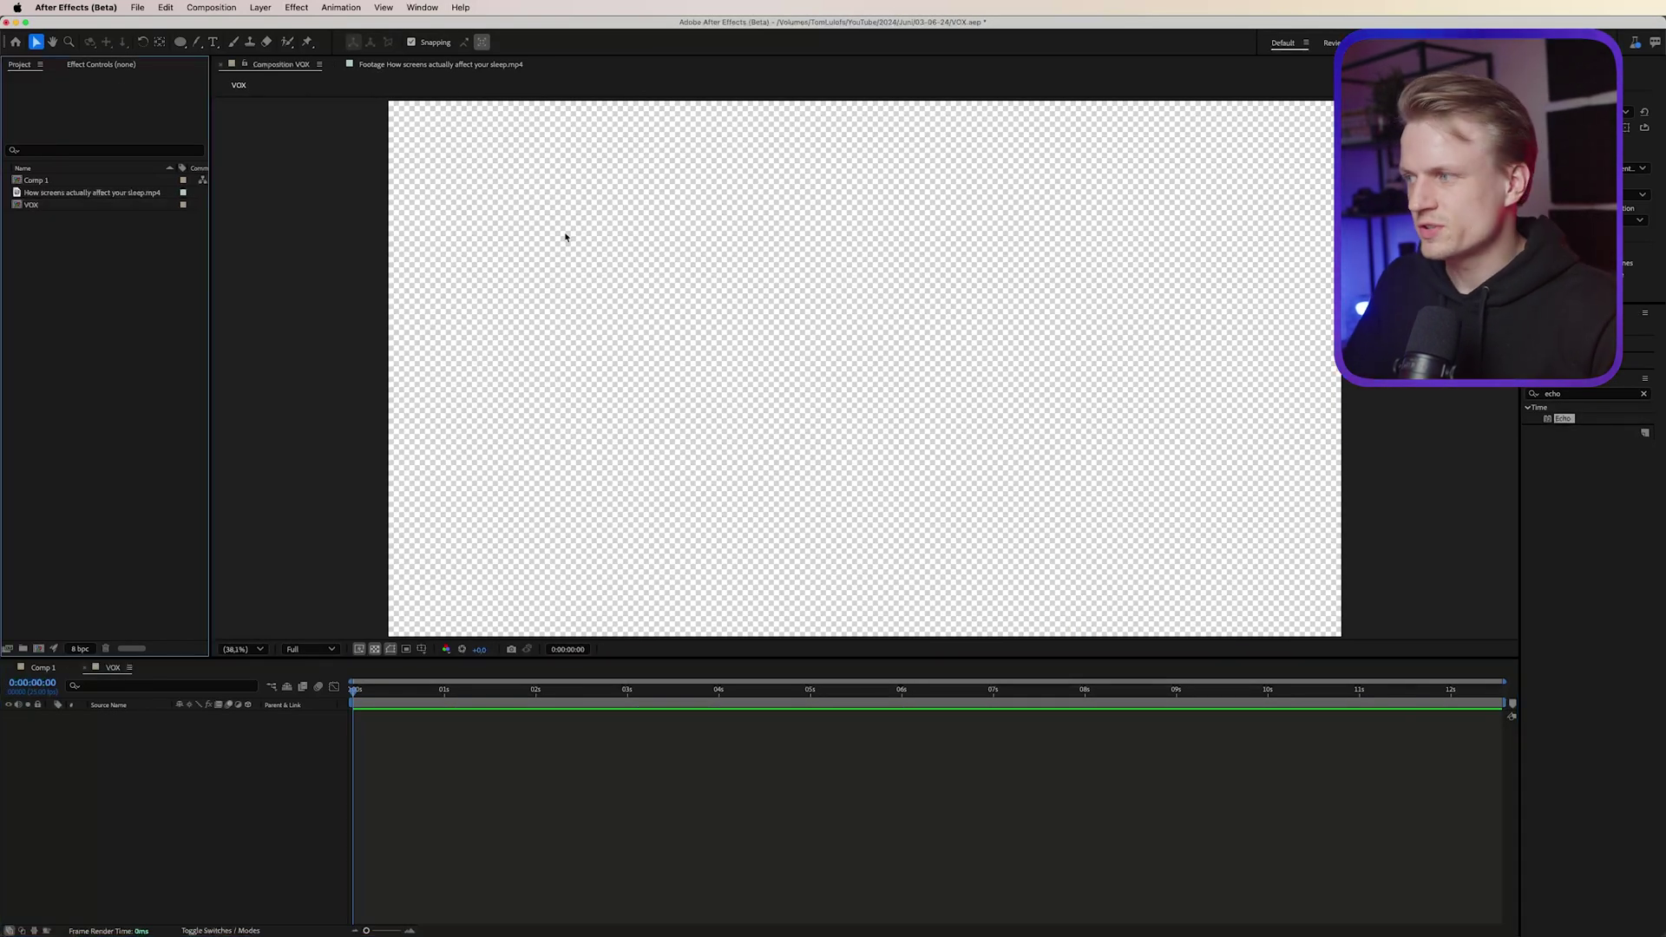
double_click(70, 348)
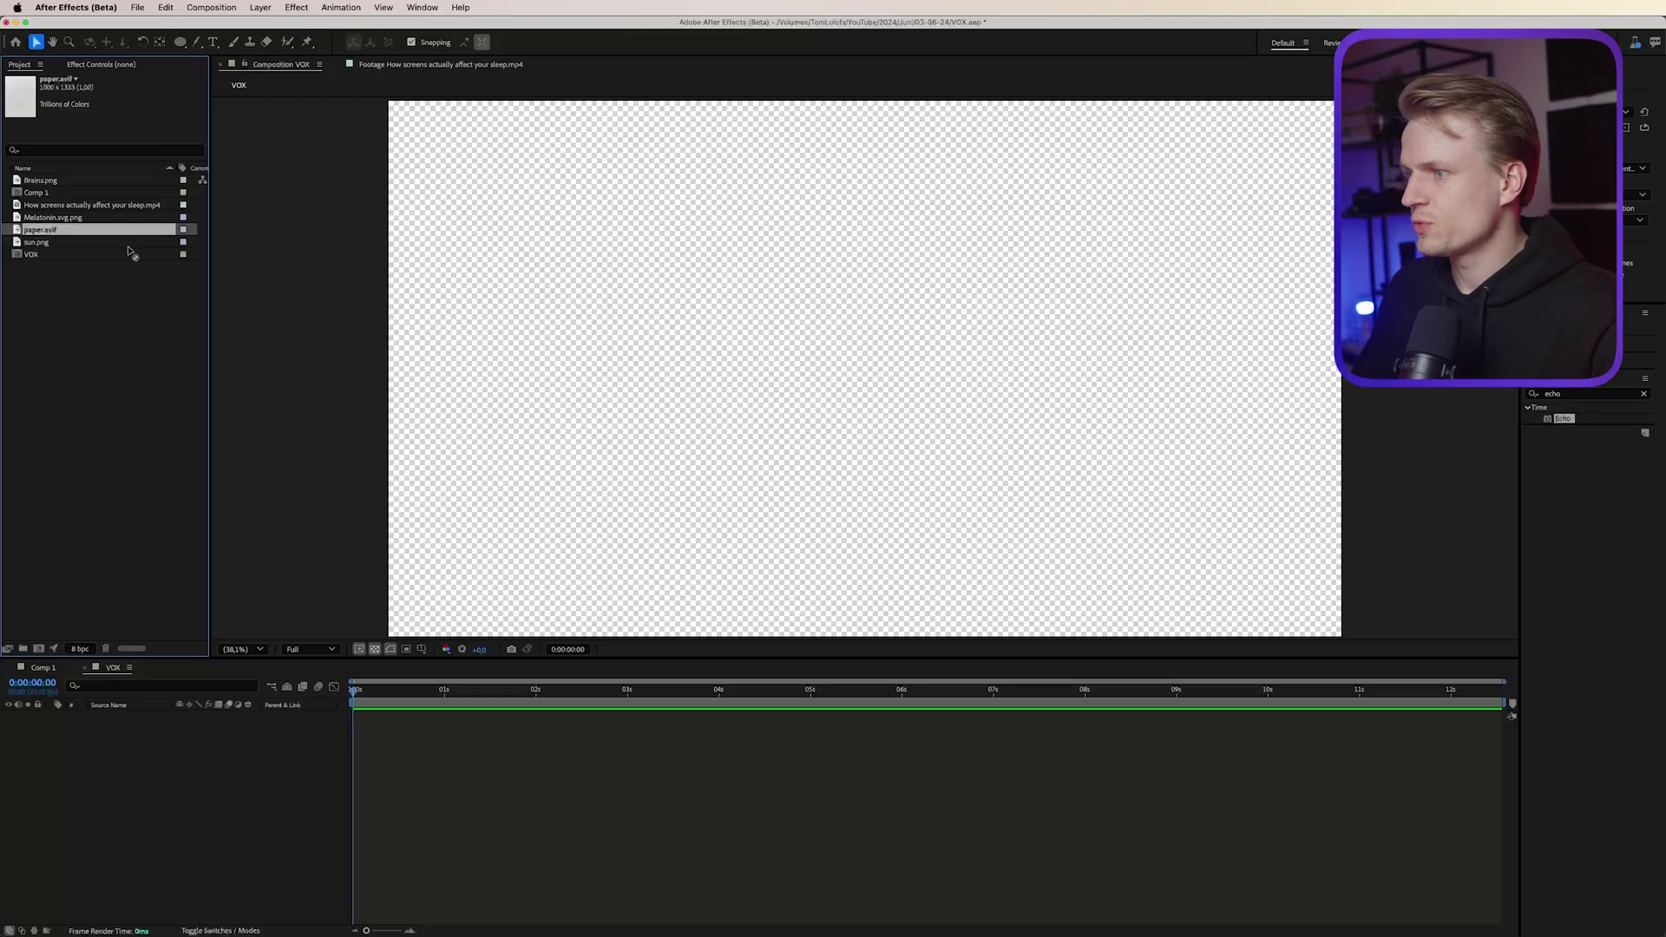
drag(40, 229, 885, 377)
Rotate the paper layer 90° and fit it to the composition width
key(comma)
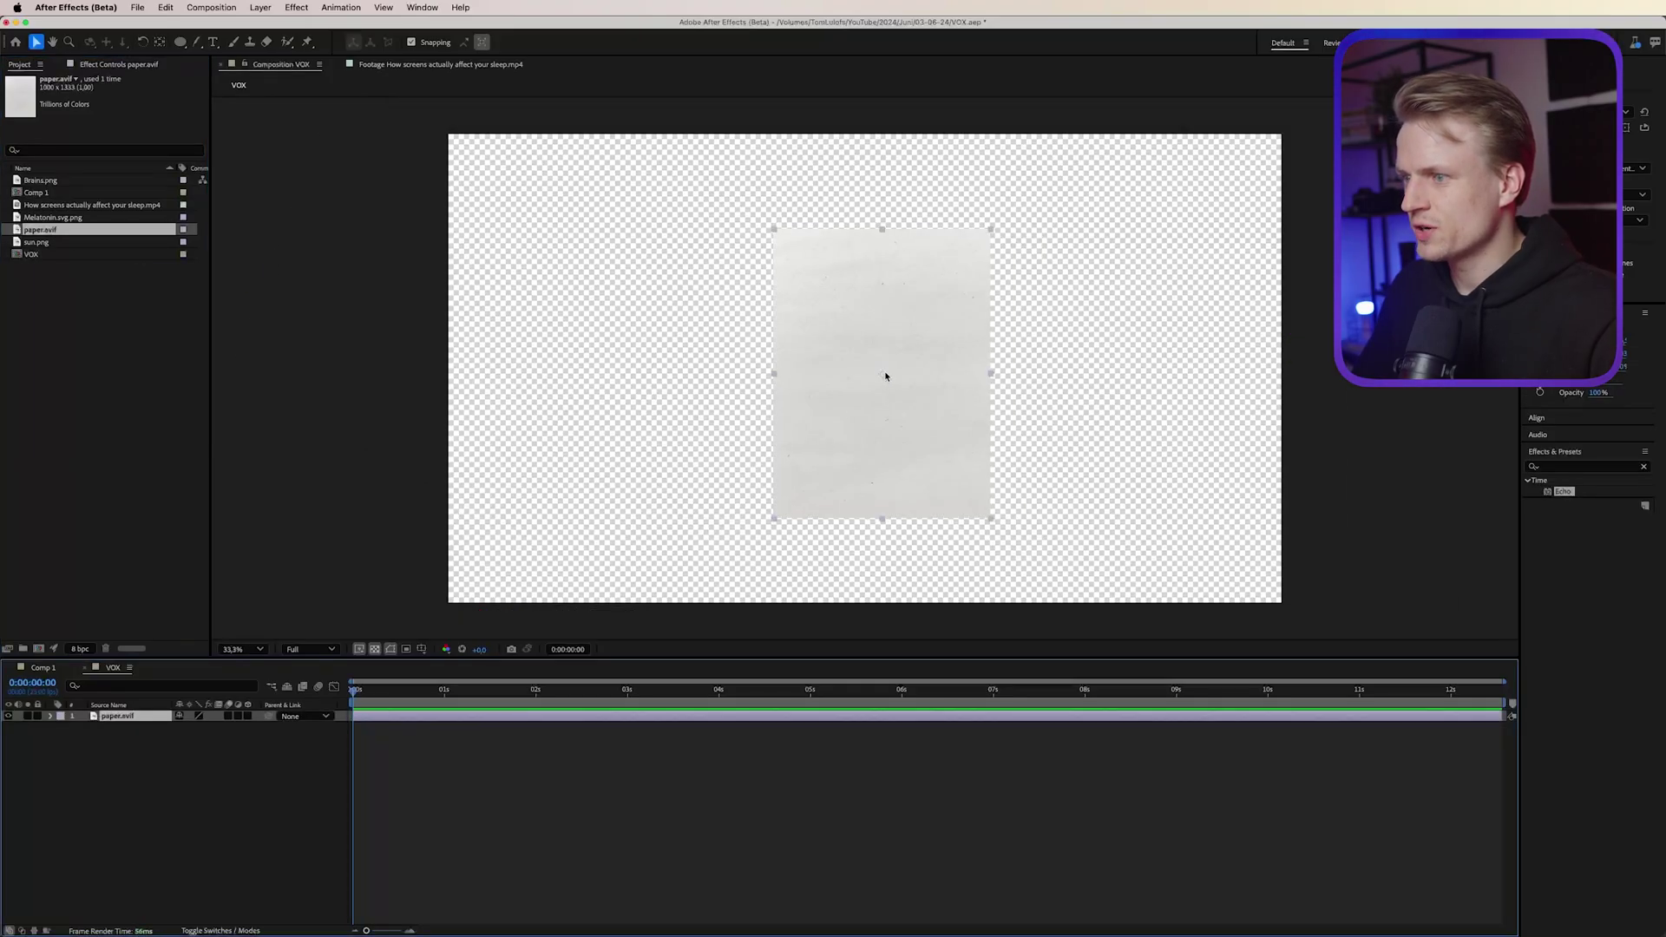
click(192, 728)
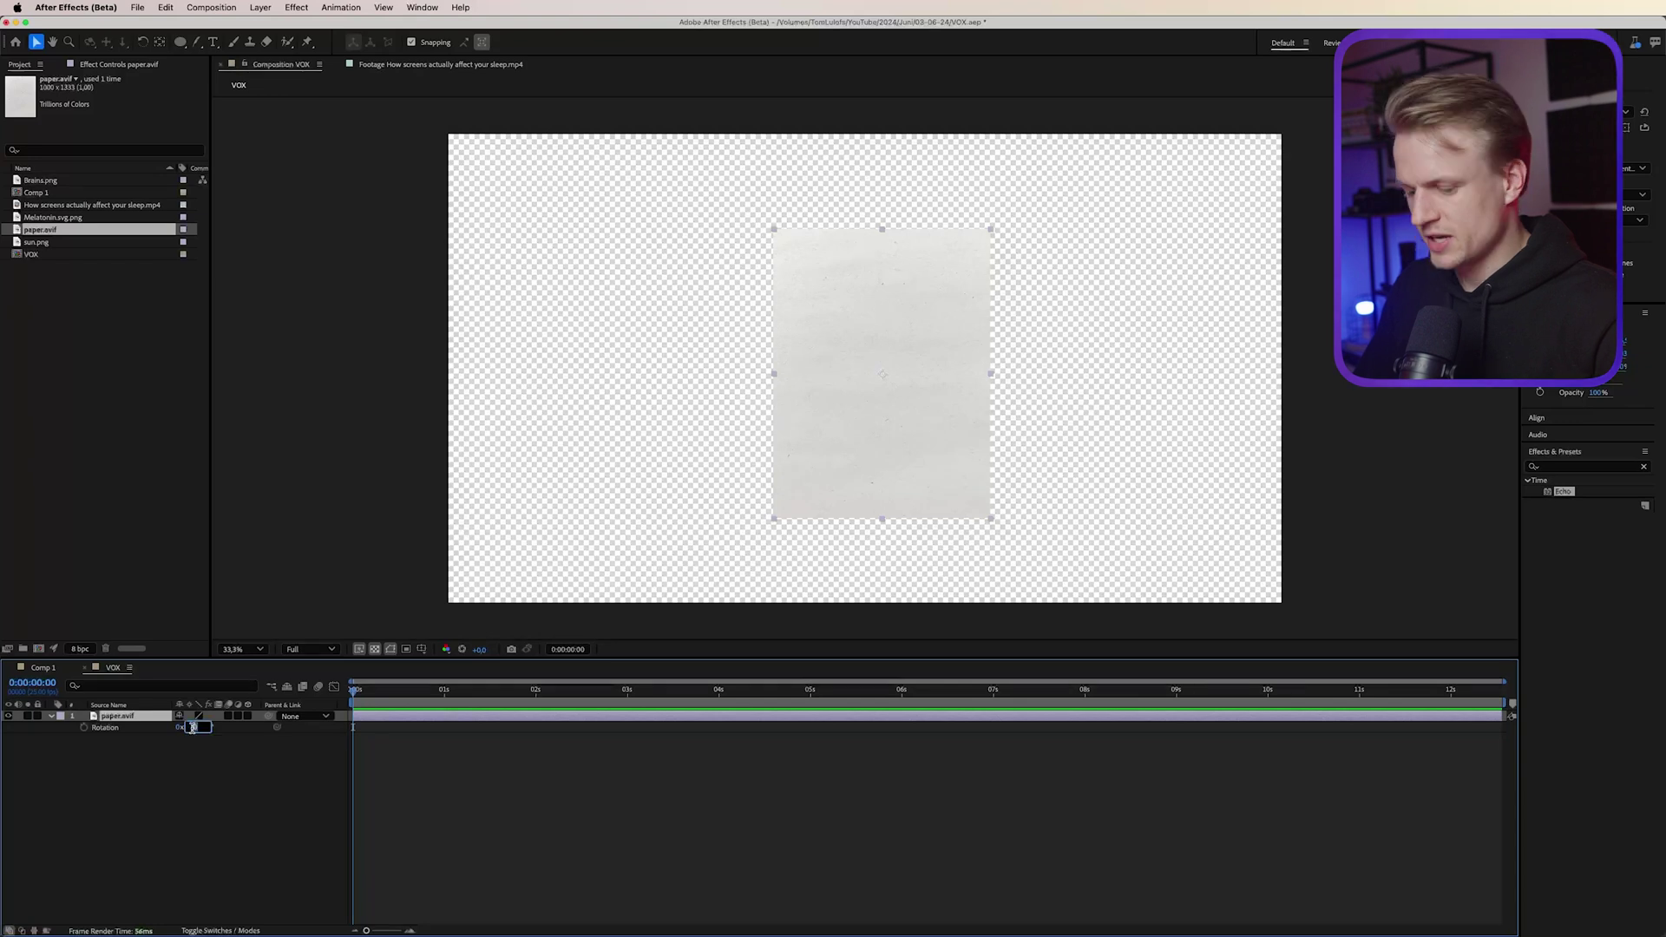
text(90)
key(Return)
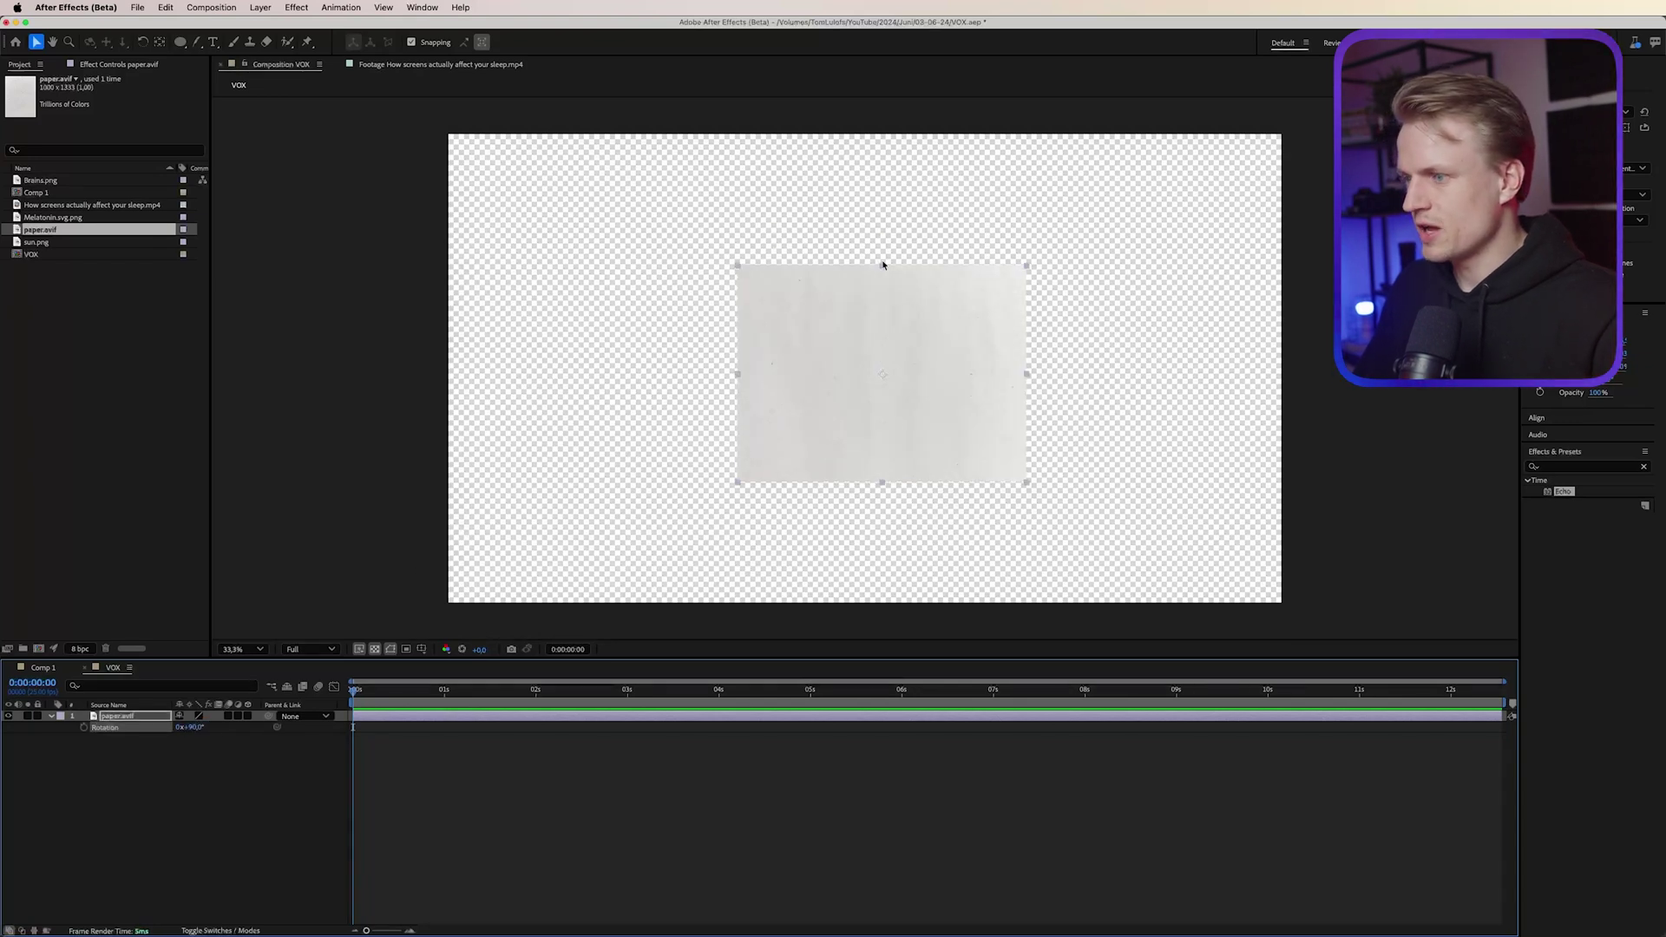
right_click(865, 356)
mouse_move(892, 420)
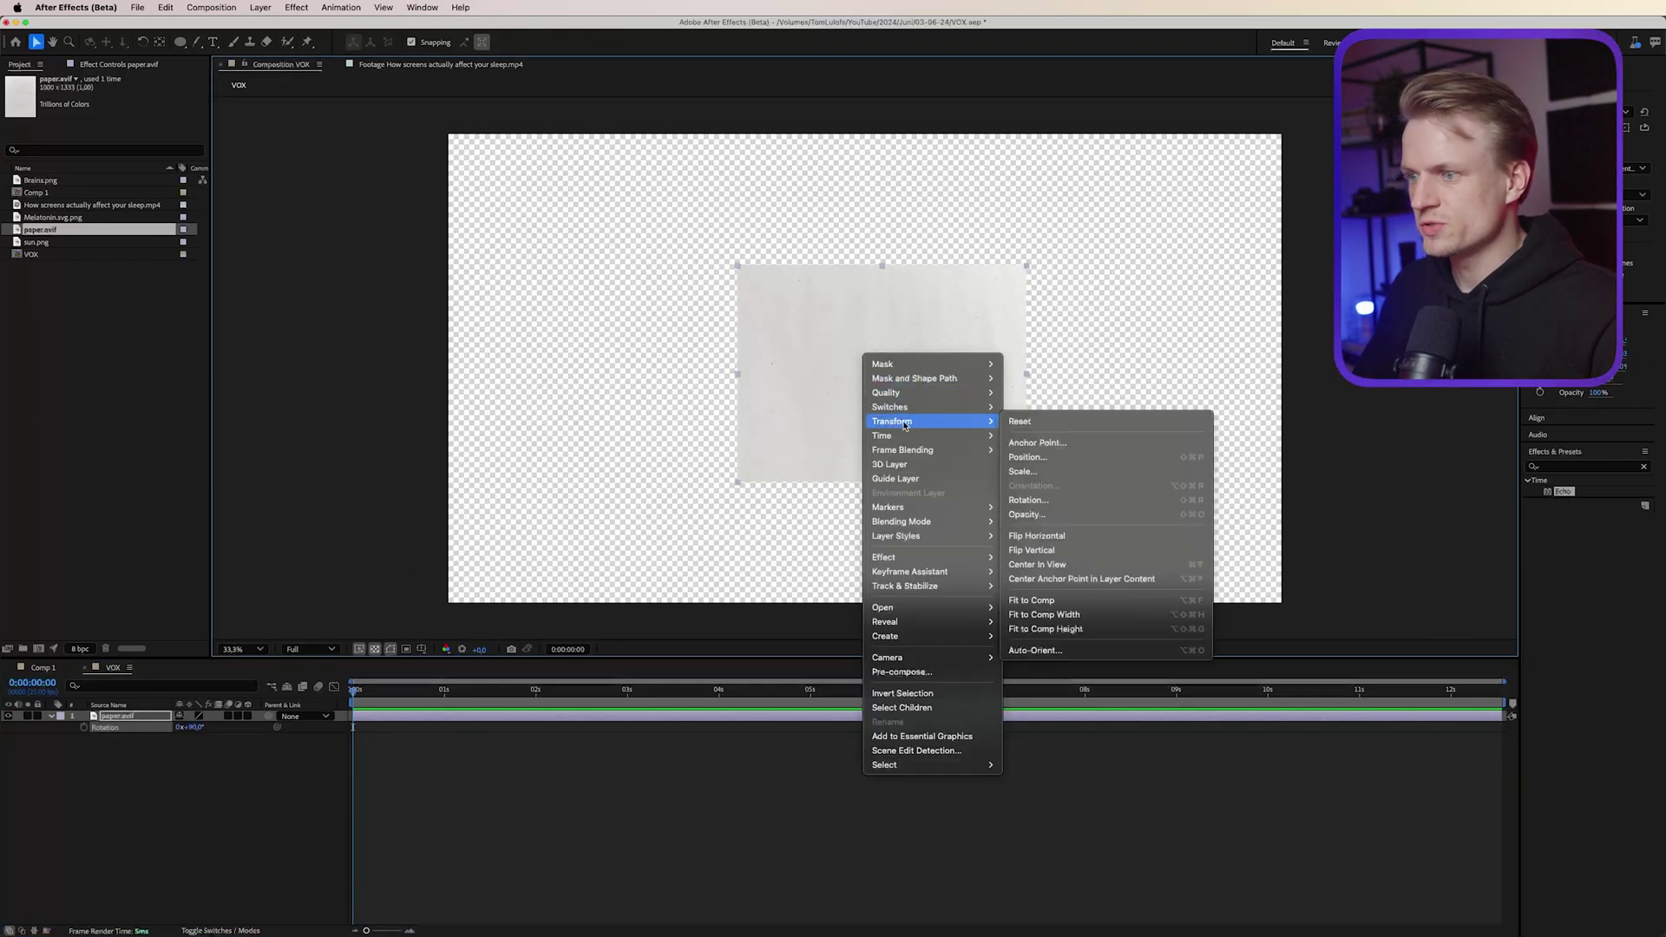
click(1053, 614)
key(s)
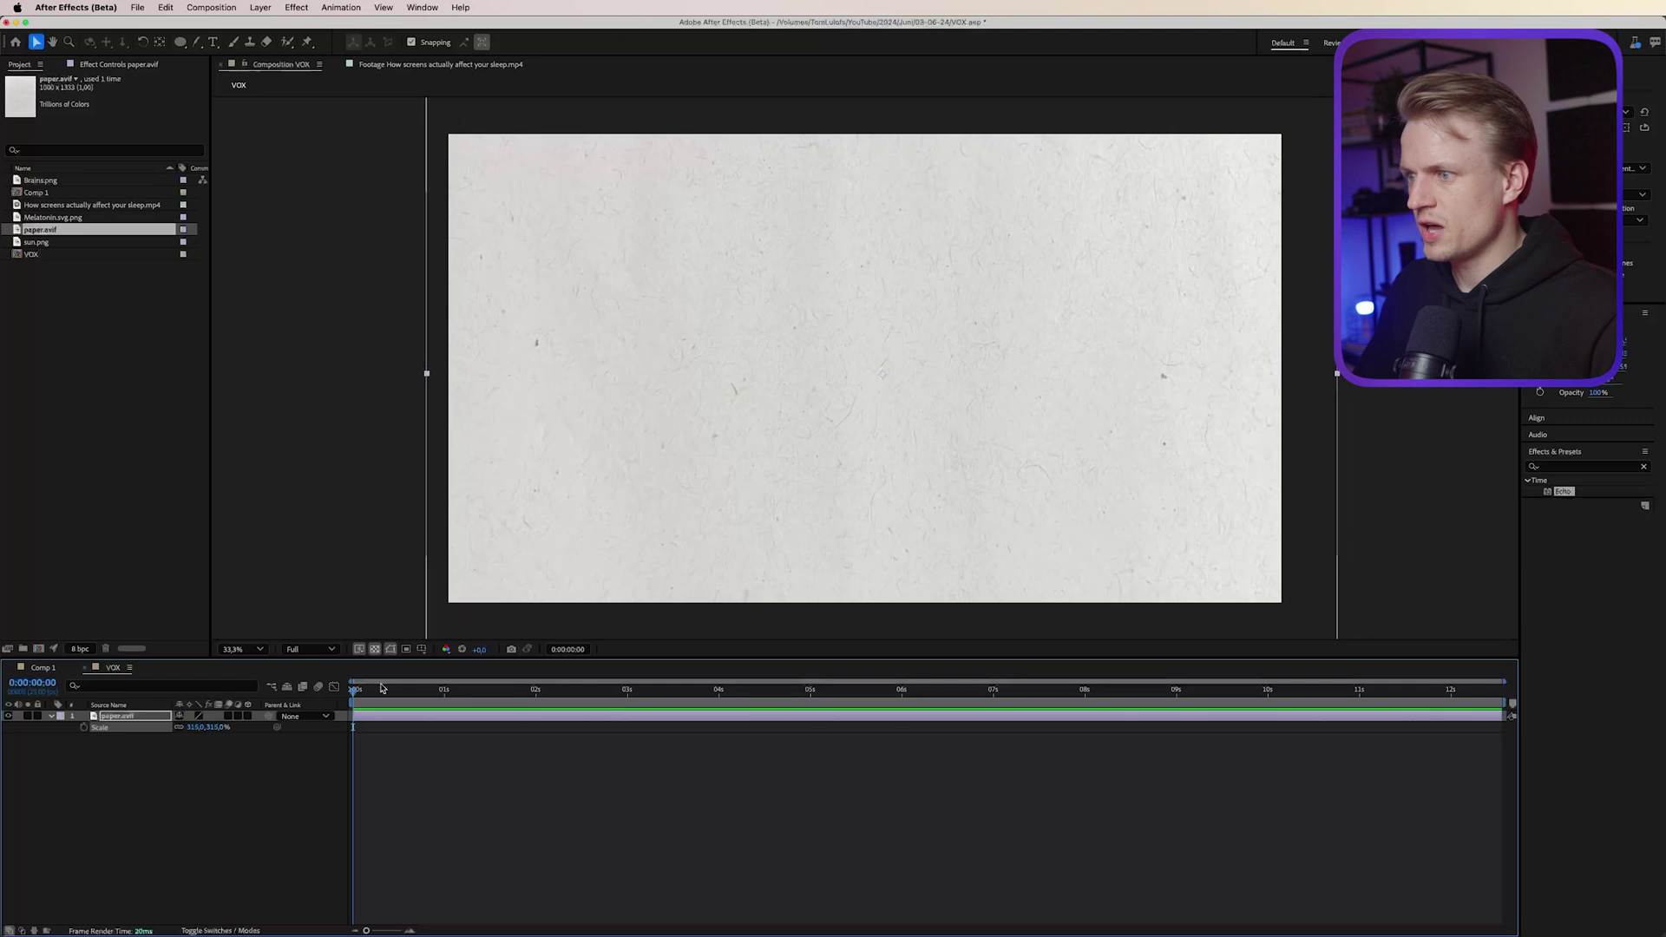
click(210, 800)
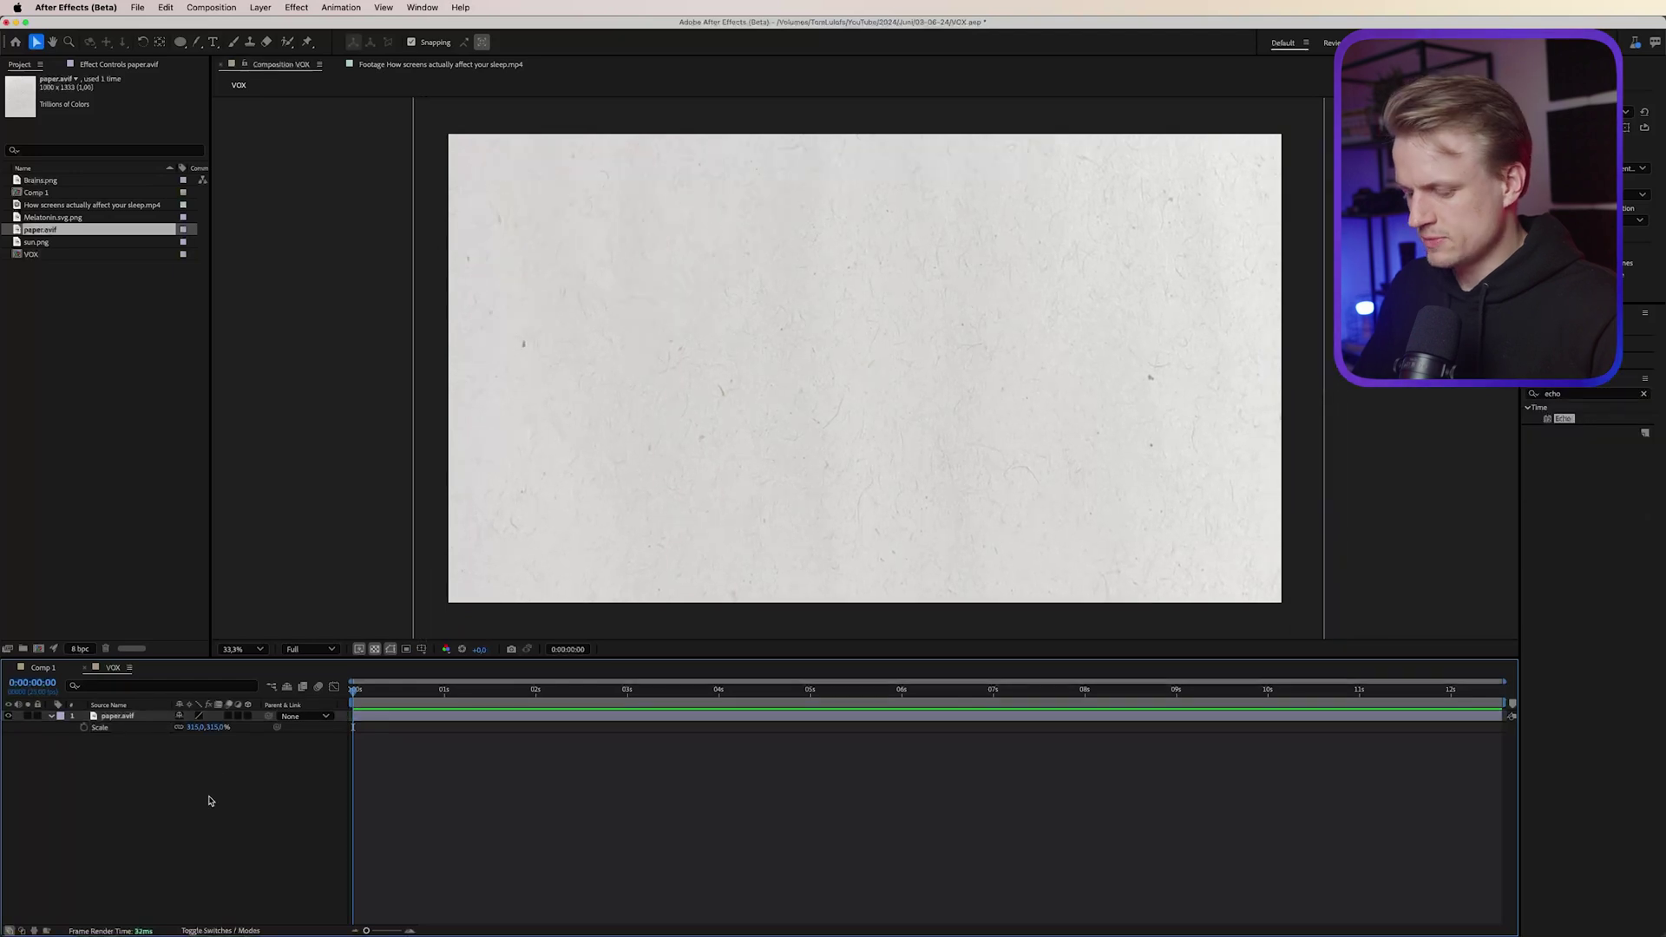
click(263, 8)
Add a solid layer coloured with the sampled paper colour
mouse_move(286, 26)
click(451, 41)
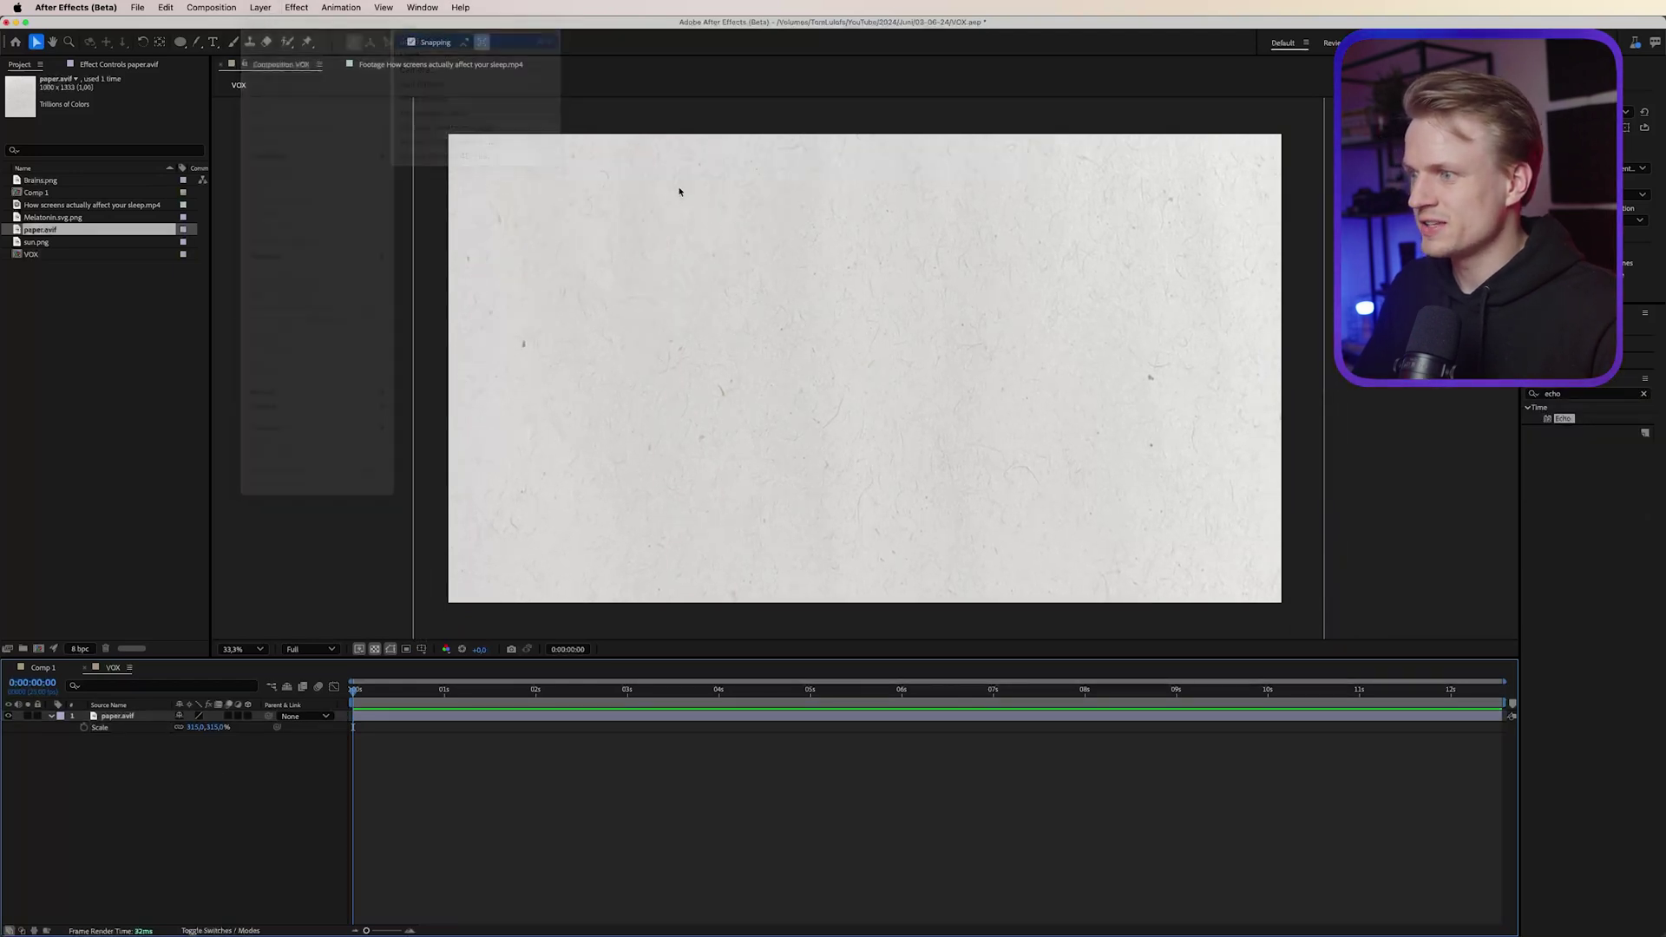
click(1220, 546)
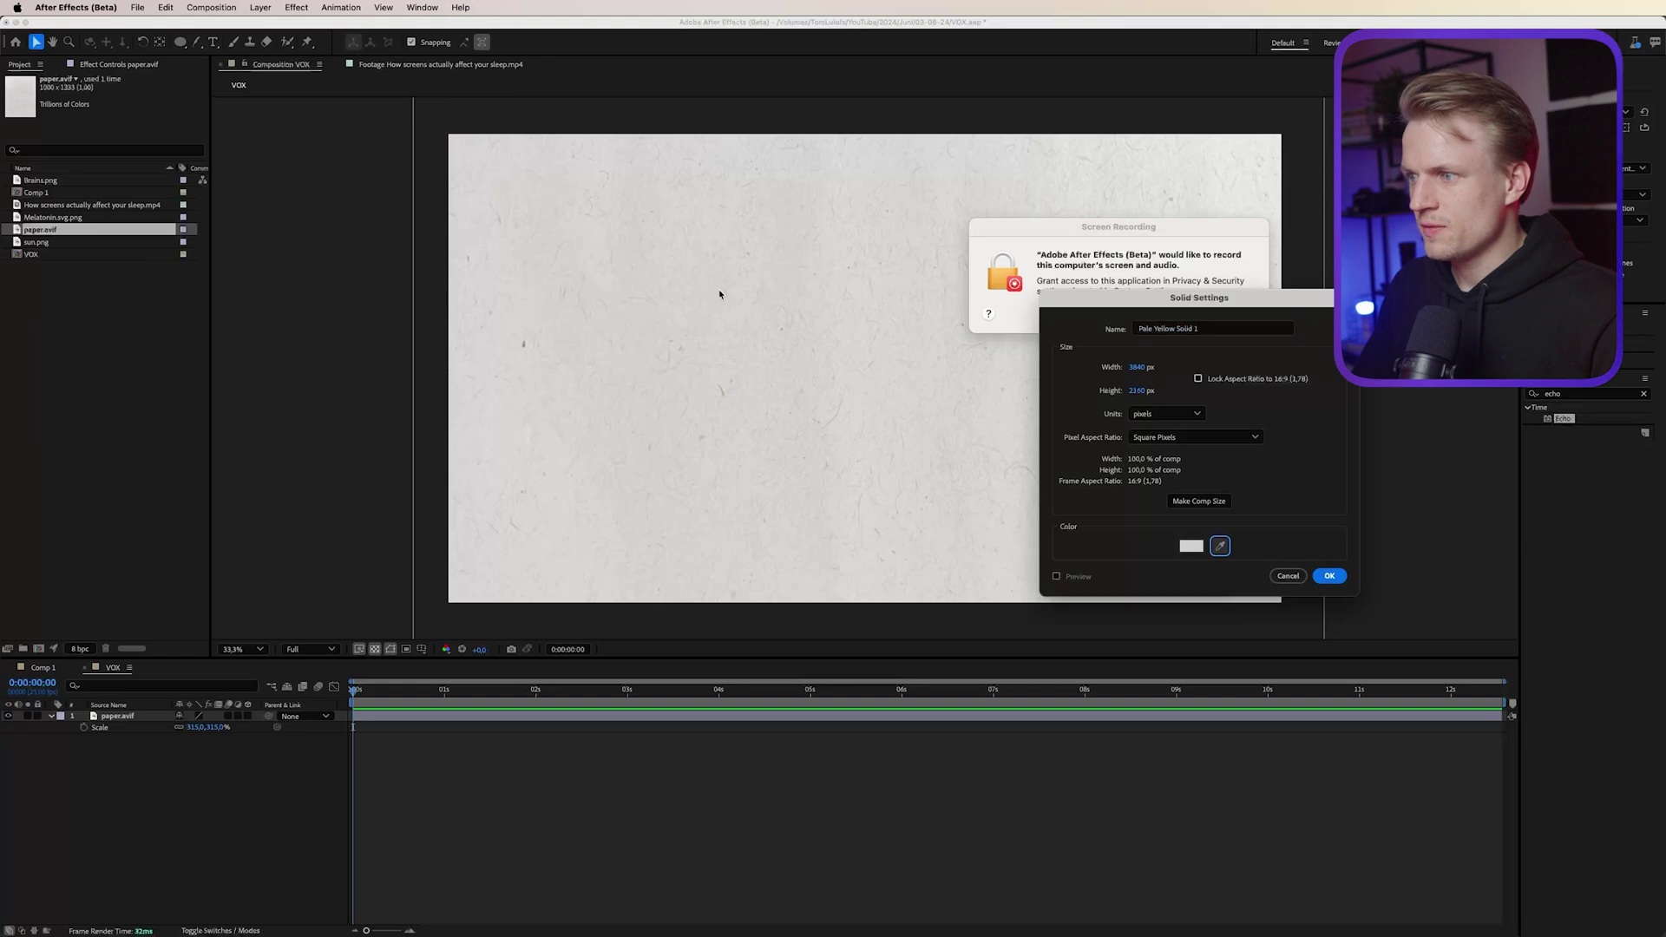
click(719, 295)
key(Return)
Move the paper layer above the solid and lower its opacity to 24%
drag(134, 744, 129, 718)
key(t)
drag(180, 725, 136, 734)
click(136, 783)
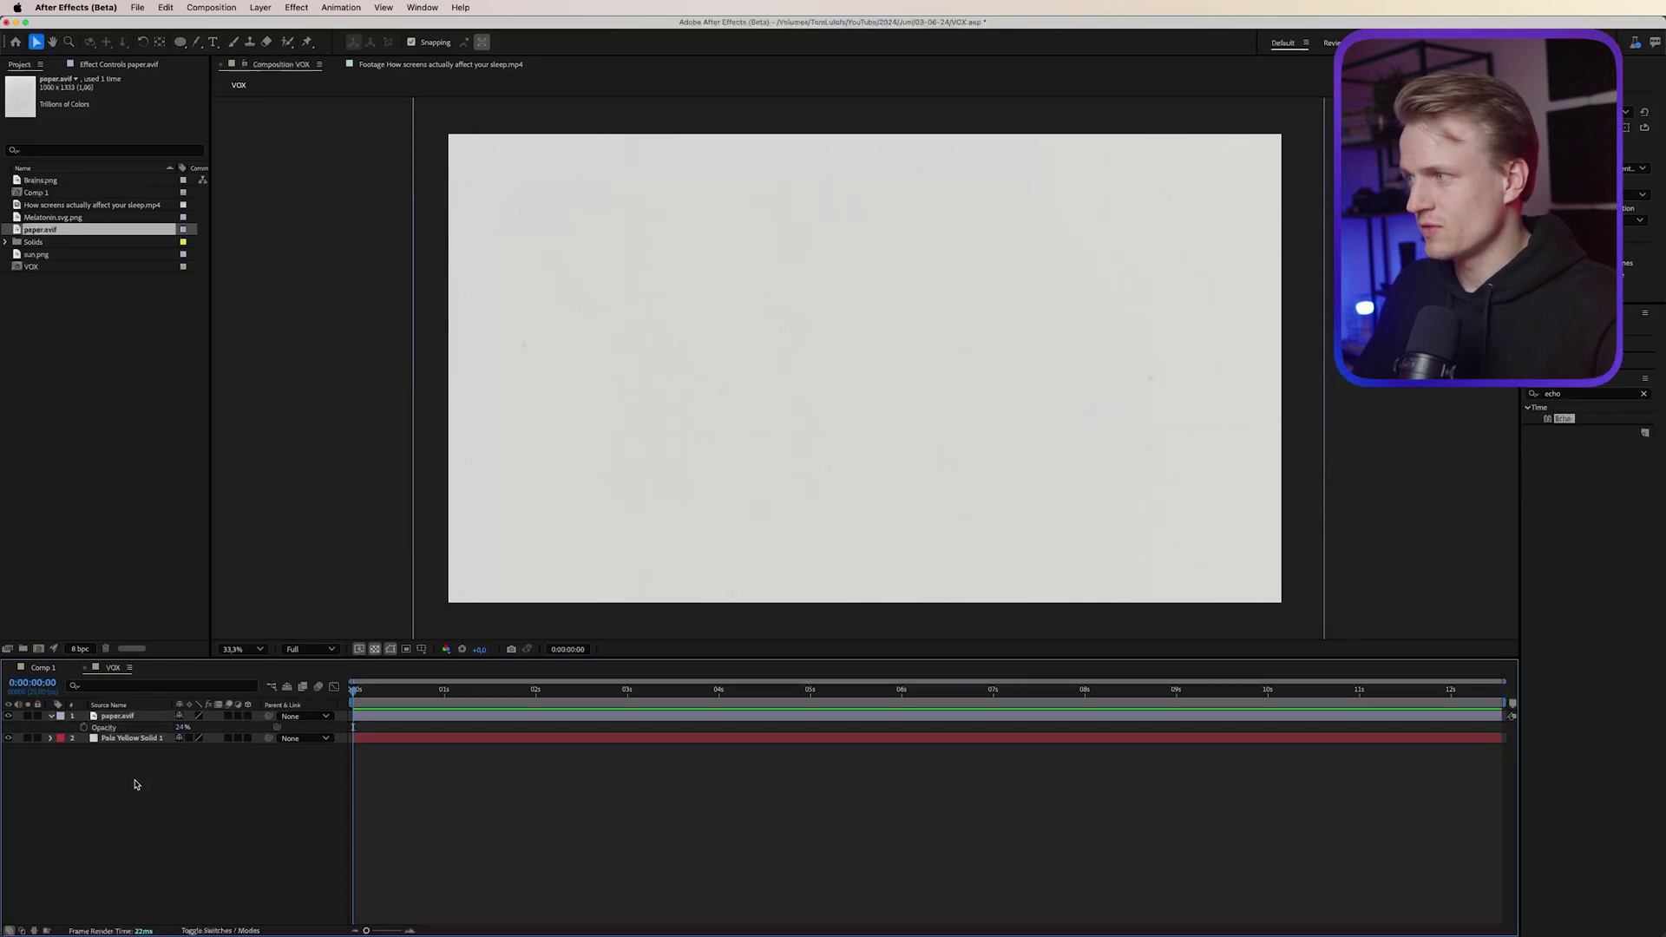
Add Melatonin.svg.png to the composition and fade its opacity down
drag(54, 217, 897, 374)
key(t)
drag(180, 731, 141, 727)
Apply Gaussian Blur to the melatonin drawing
key(s)
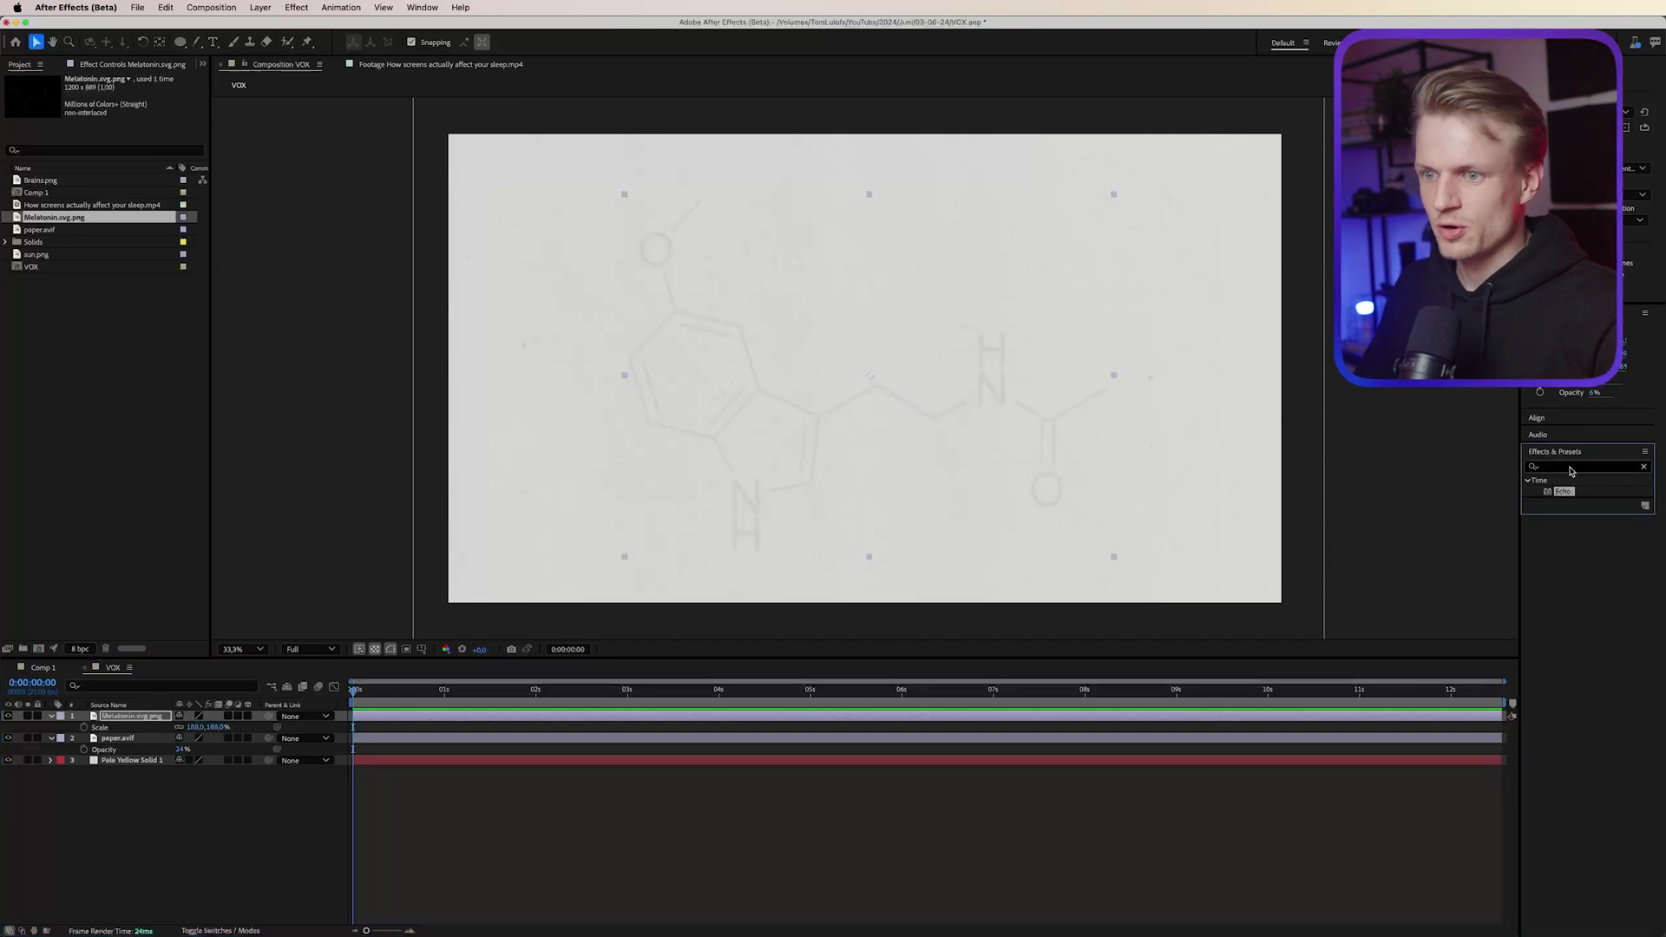
click(1597, 468)
text(b)
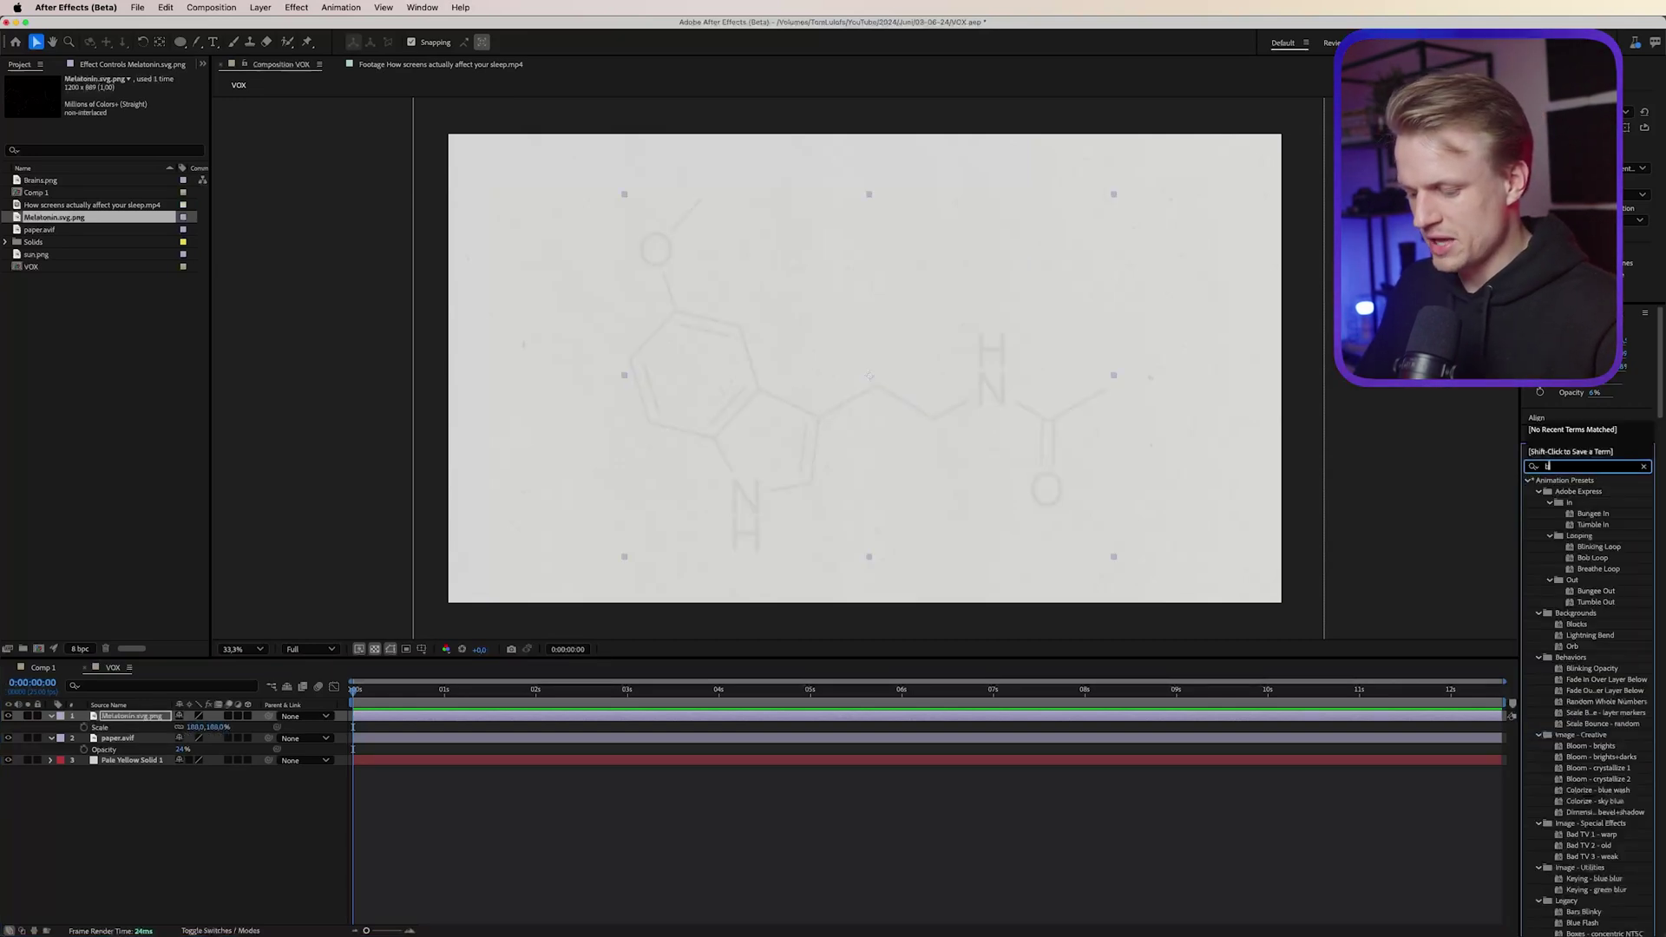
text(lurgaus)
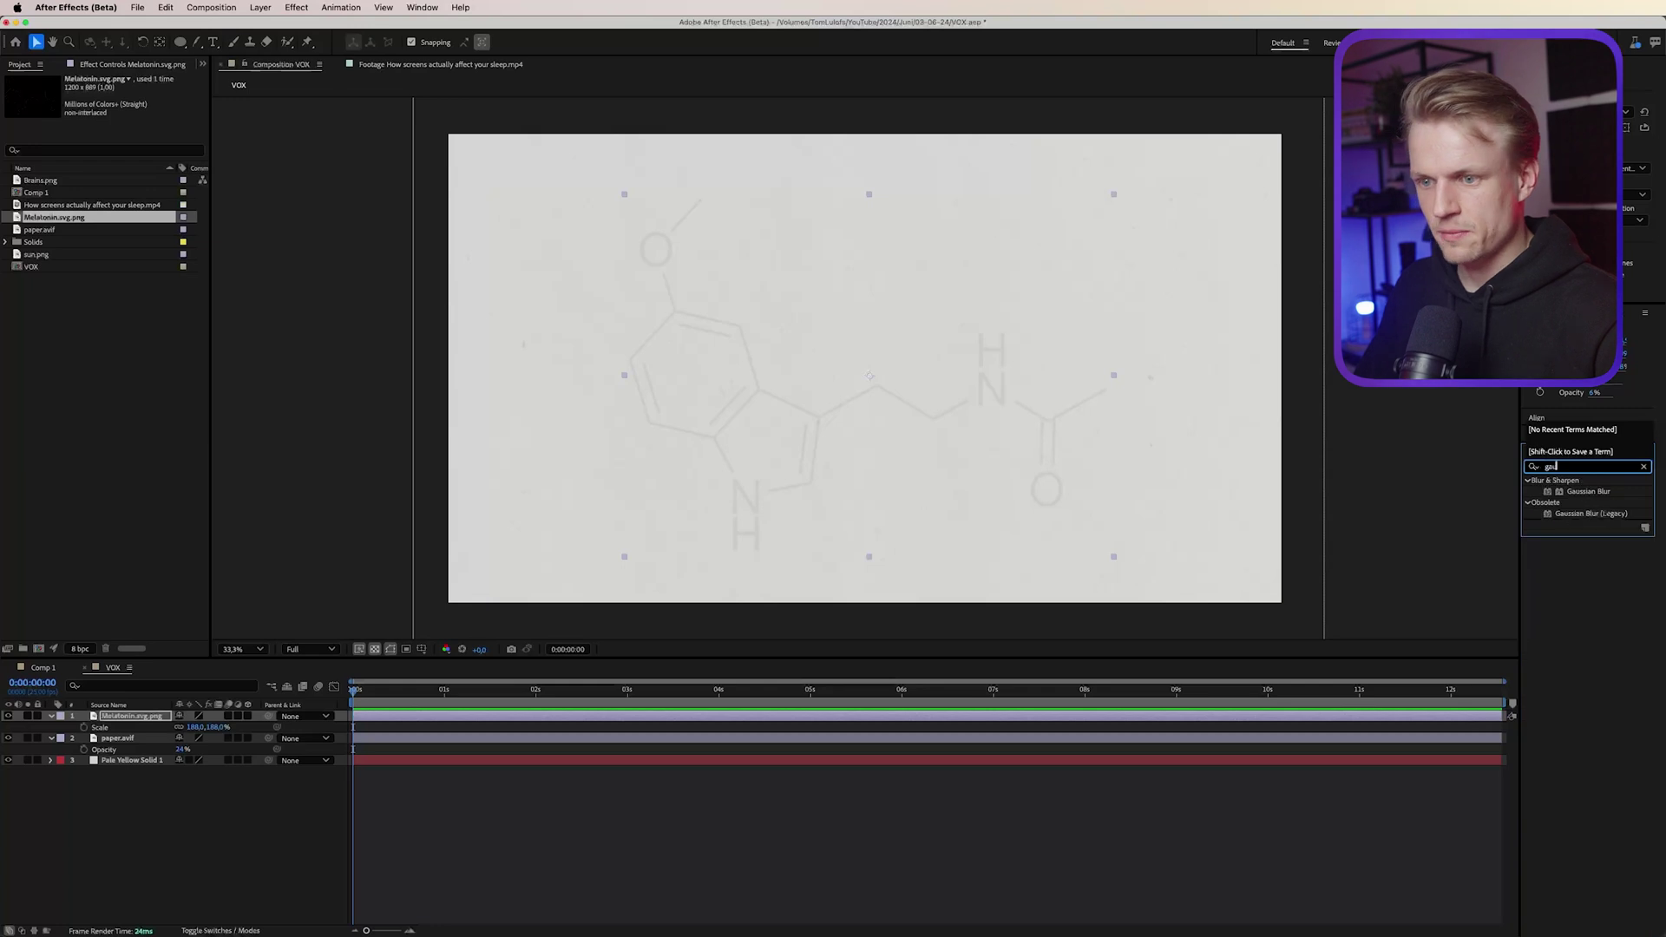
double_click(1589, 491)
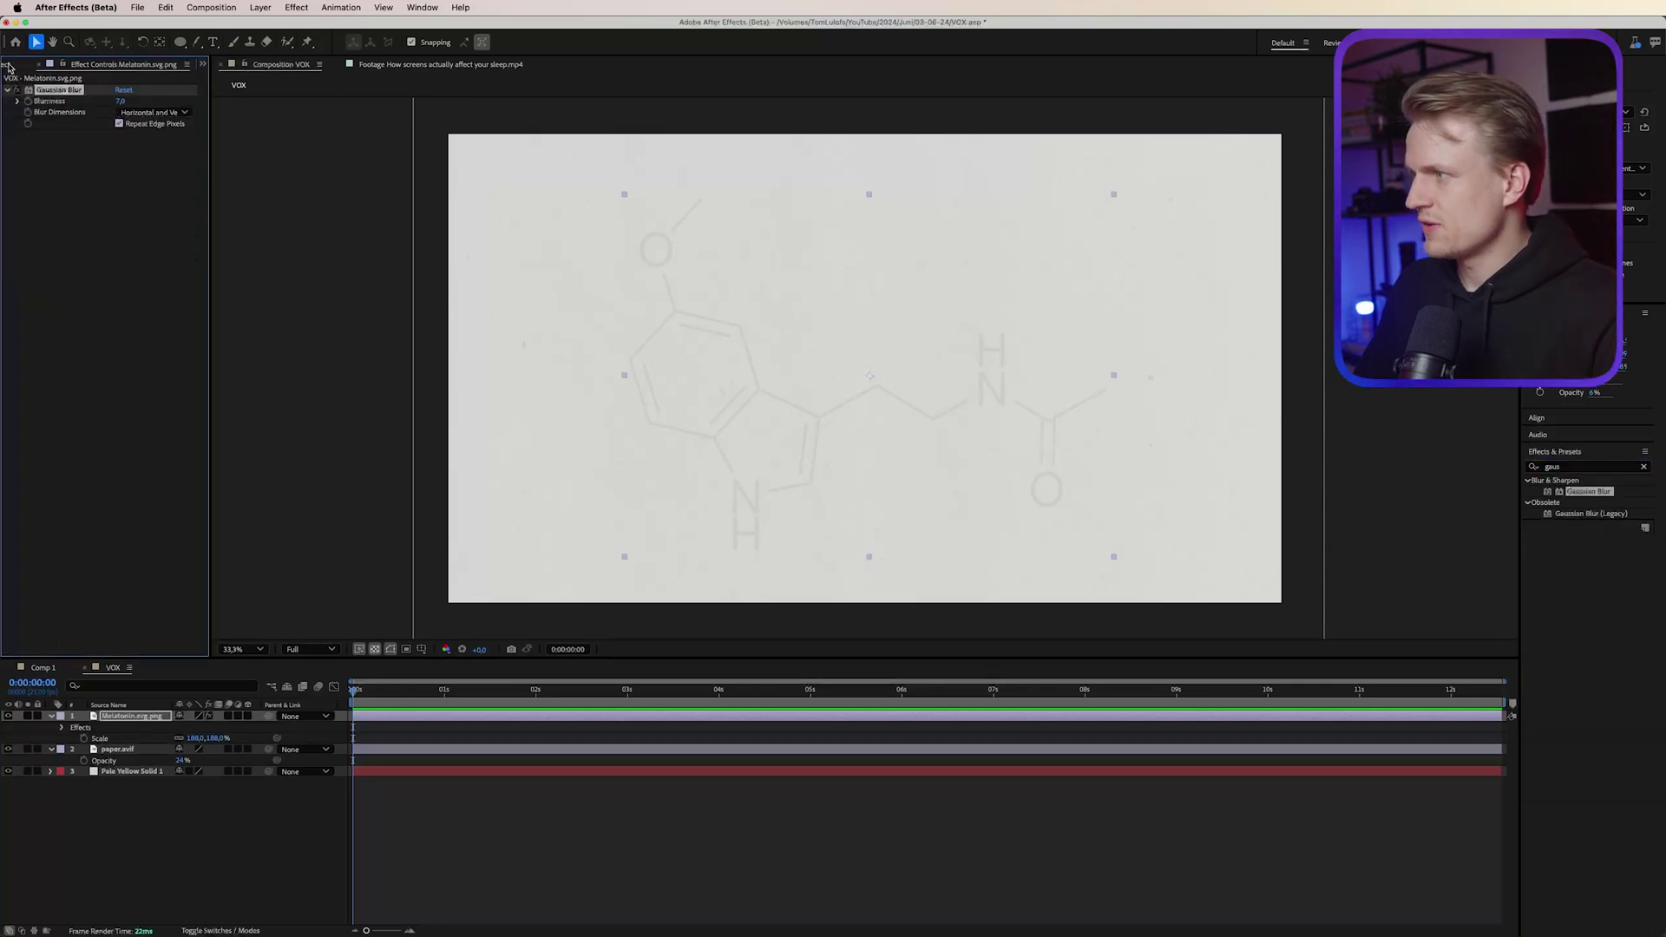
Add Brains.png, scale it to 366%, and move it up and left
click(7, 67)
drag(48, 180, 926, 480)
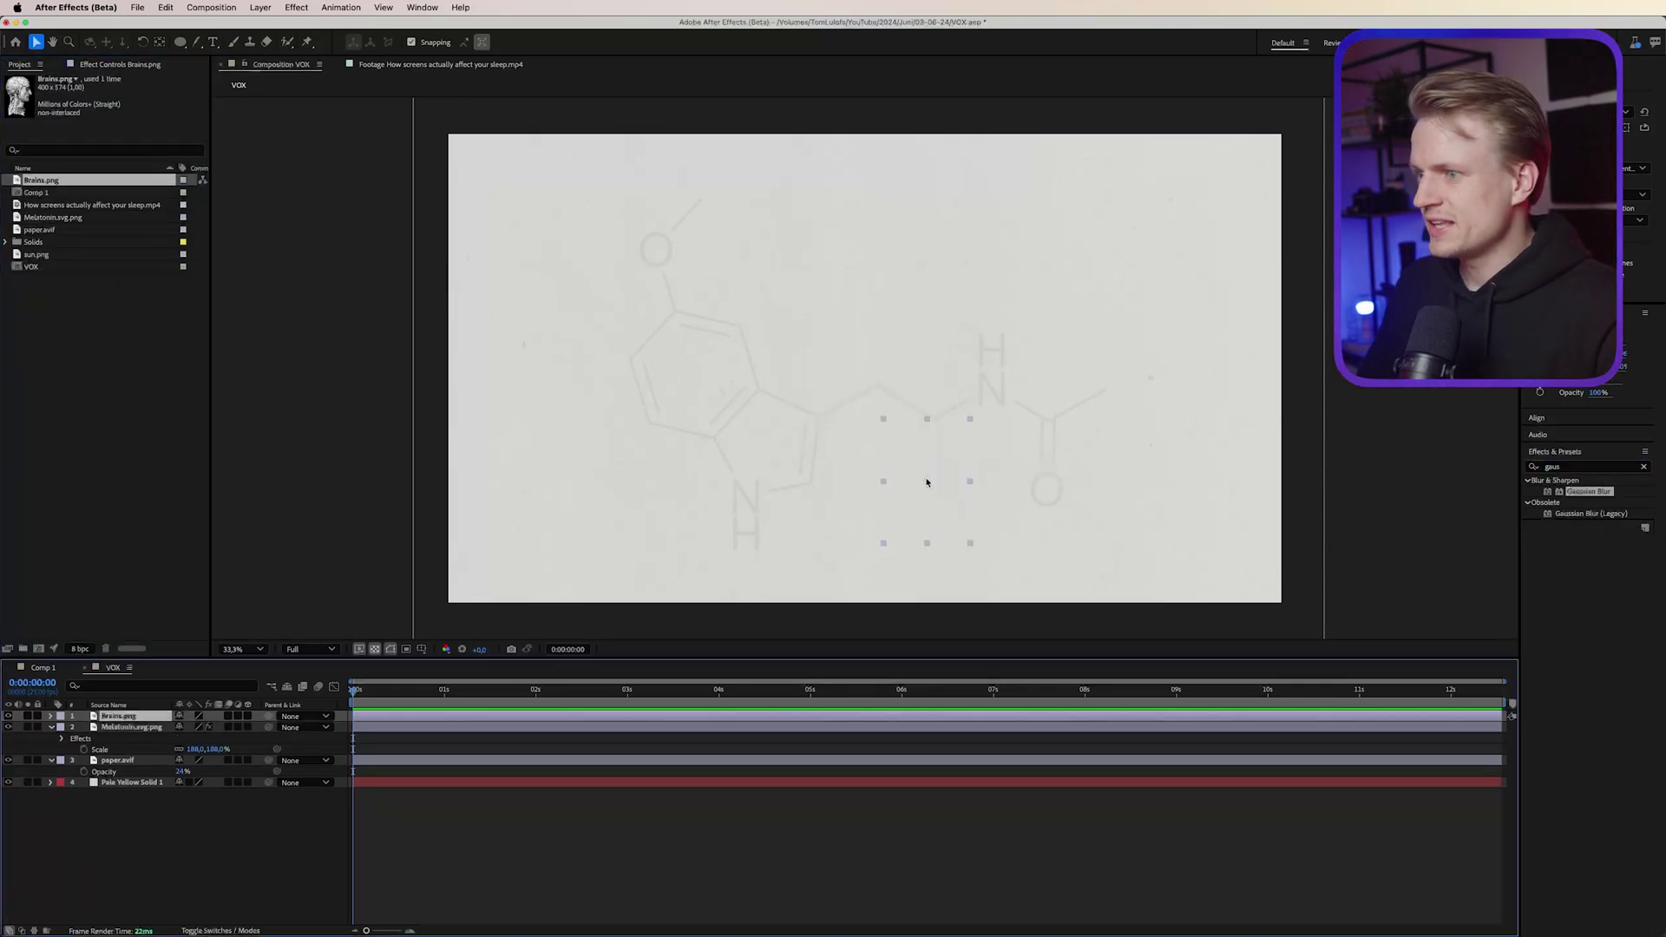
key(s)
drag(210, 727, 434, 696)
drag(987, 471, 964, 387)
click(220, 930)
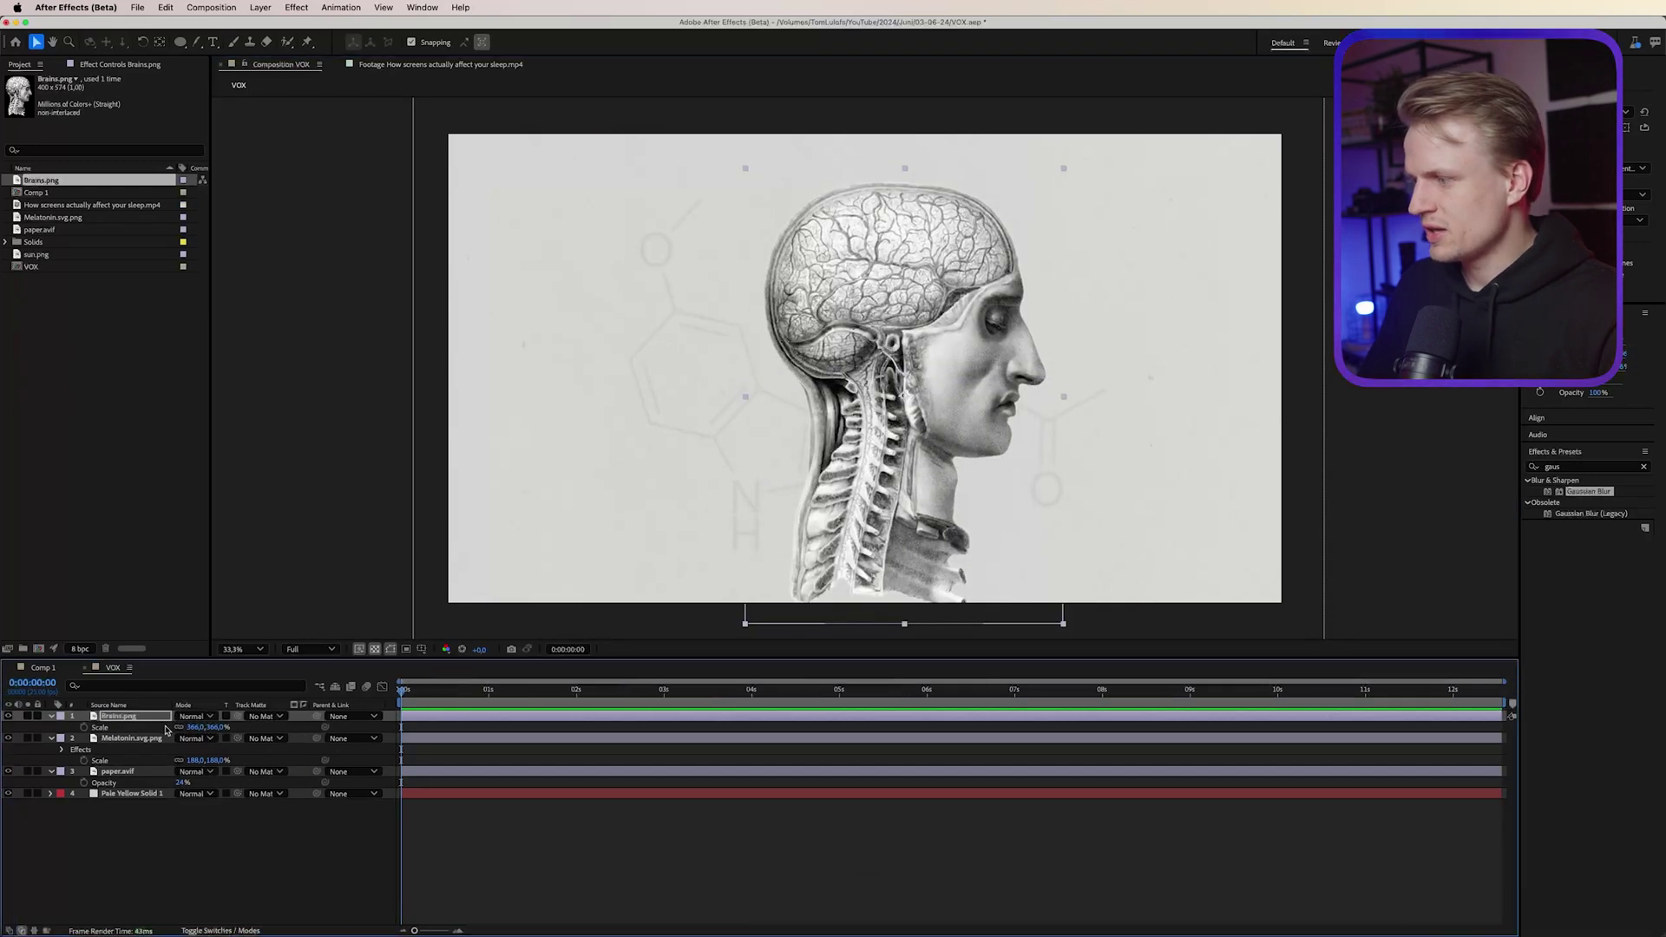
Set the Brains layer to Multiply and apply Brightness & Contrast at 56
click(192, 717)
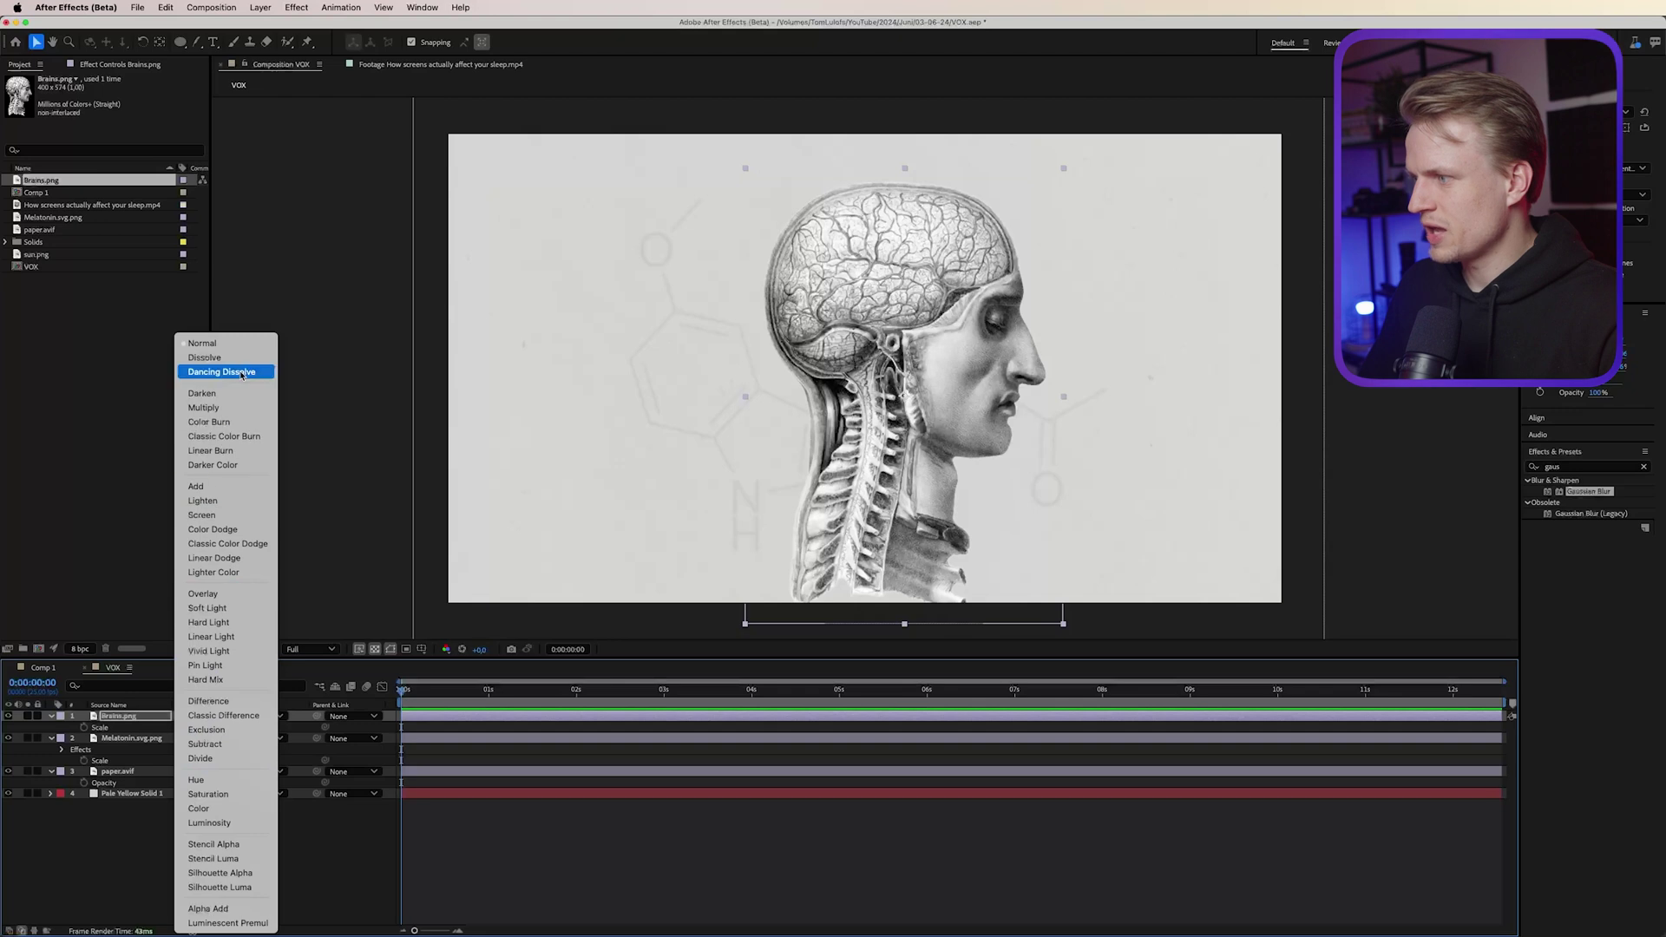
click(218, 409)
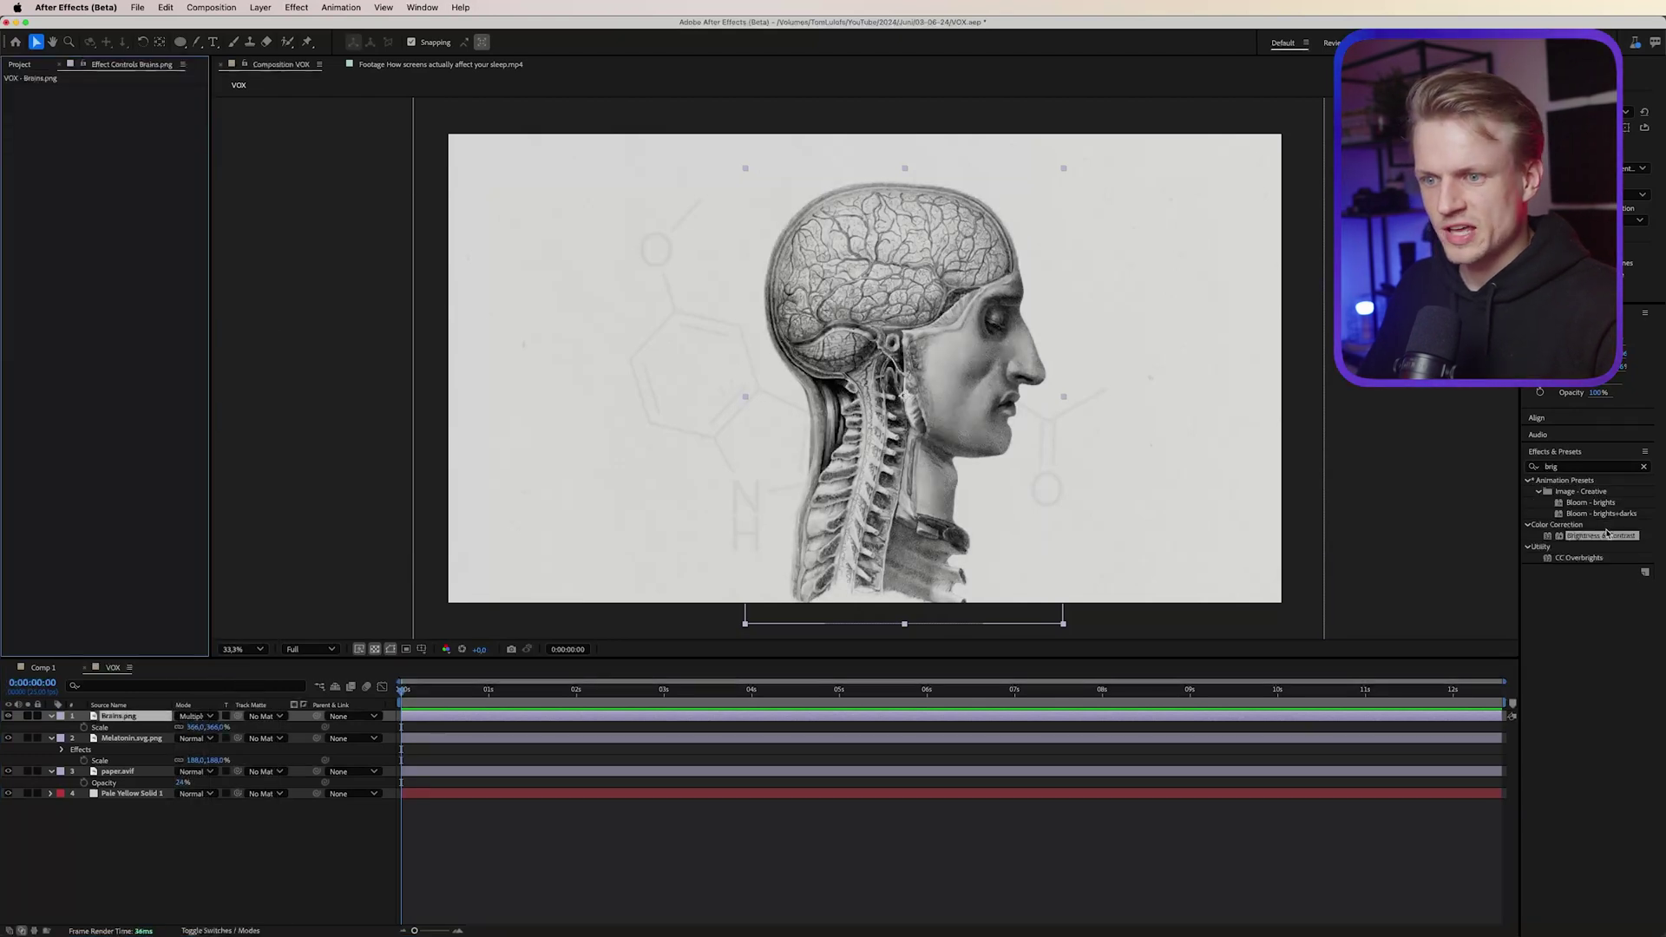
drag(1607, 533, 158, 102)
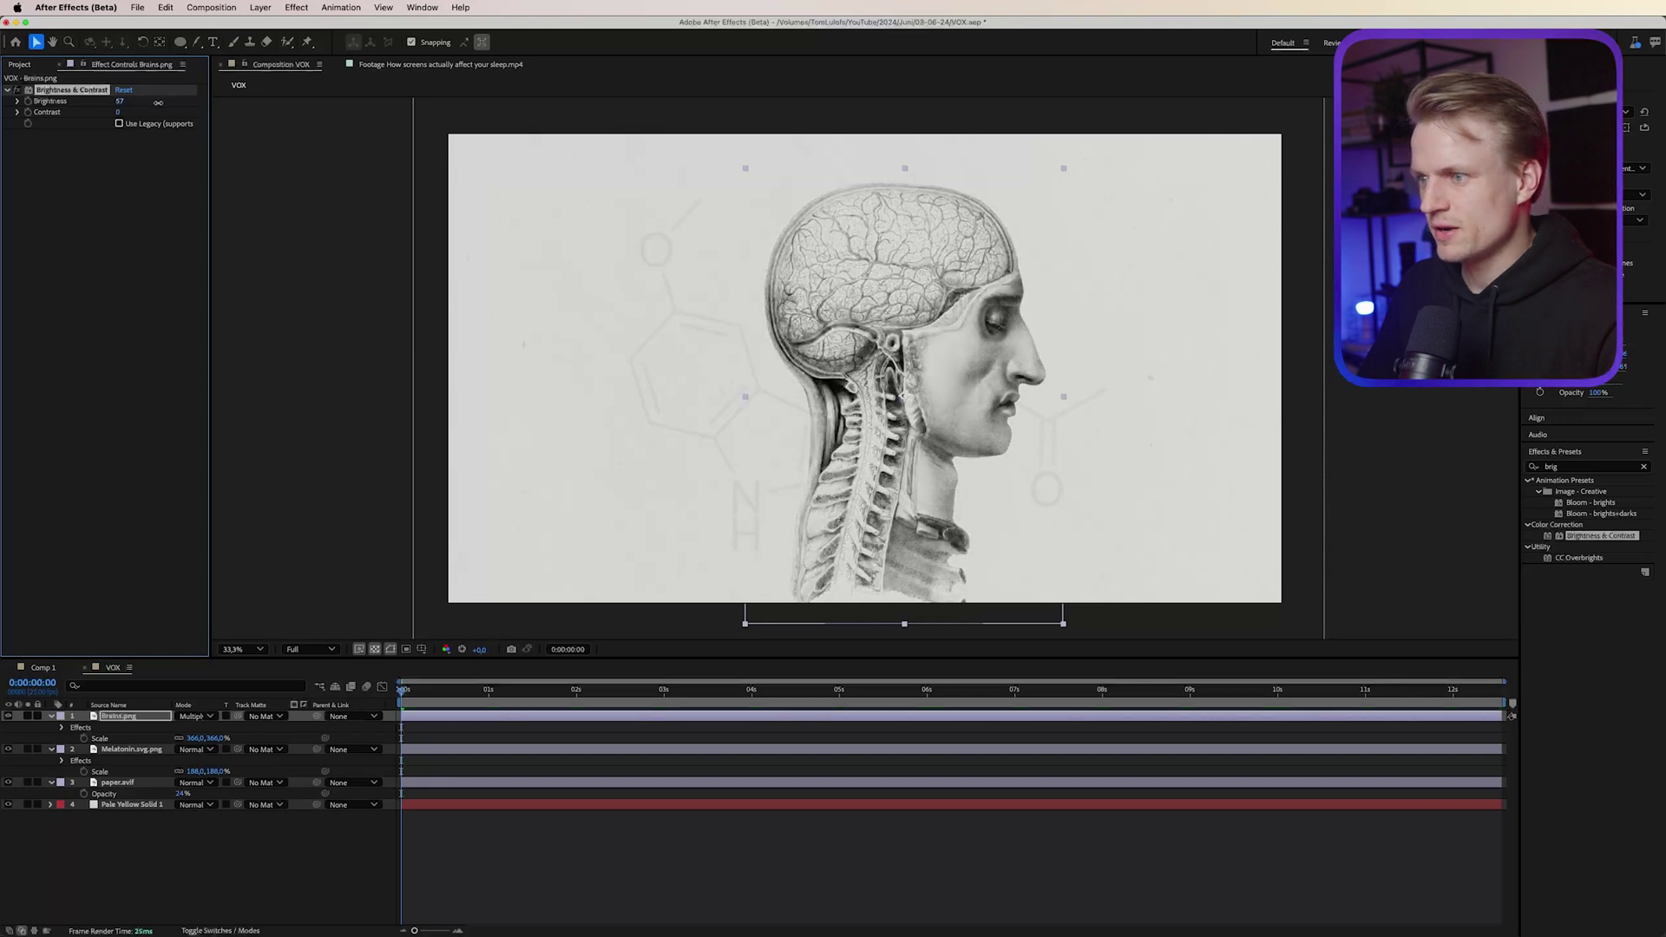
Shift the head slightly left, scale it to 387.7%, and add a Rotation keyframe
drag(885, 344, 878, 343)
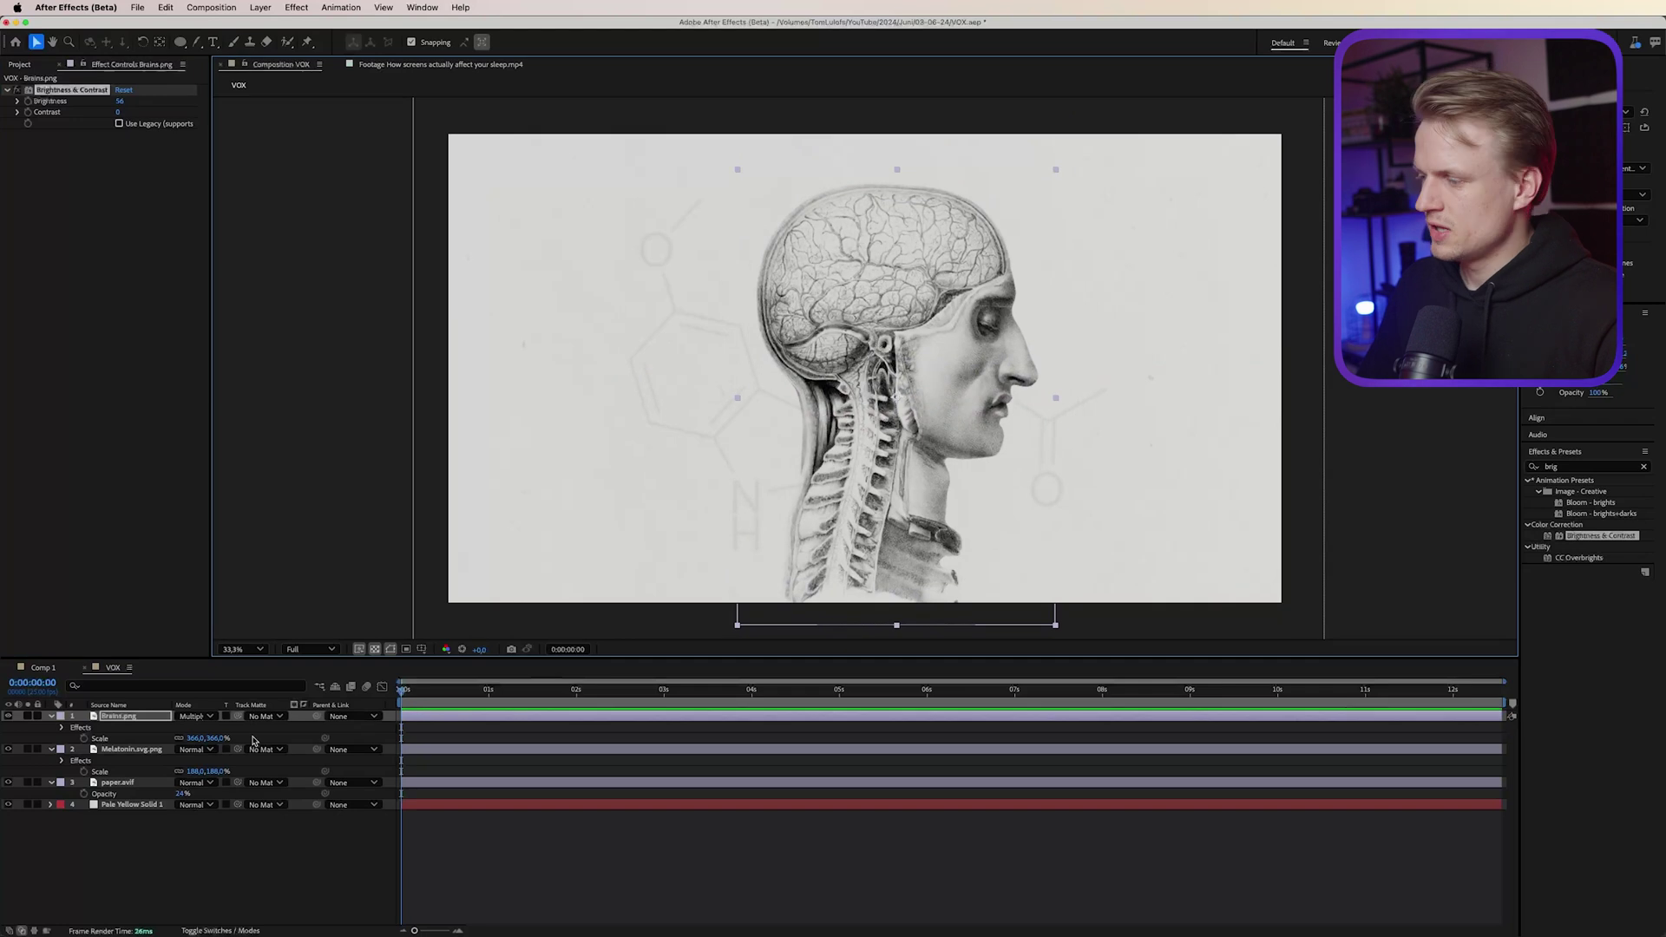
drag(210, 739, 224, 738)
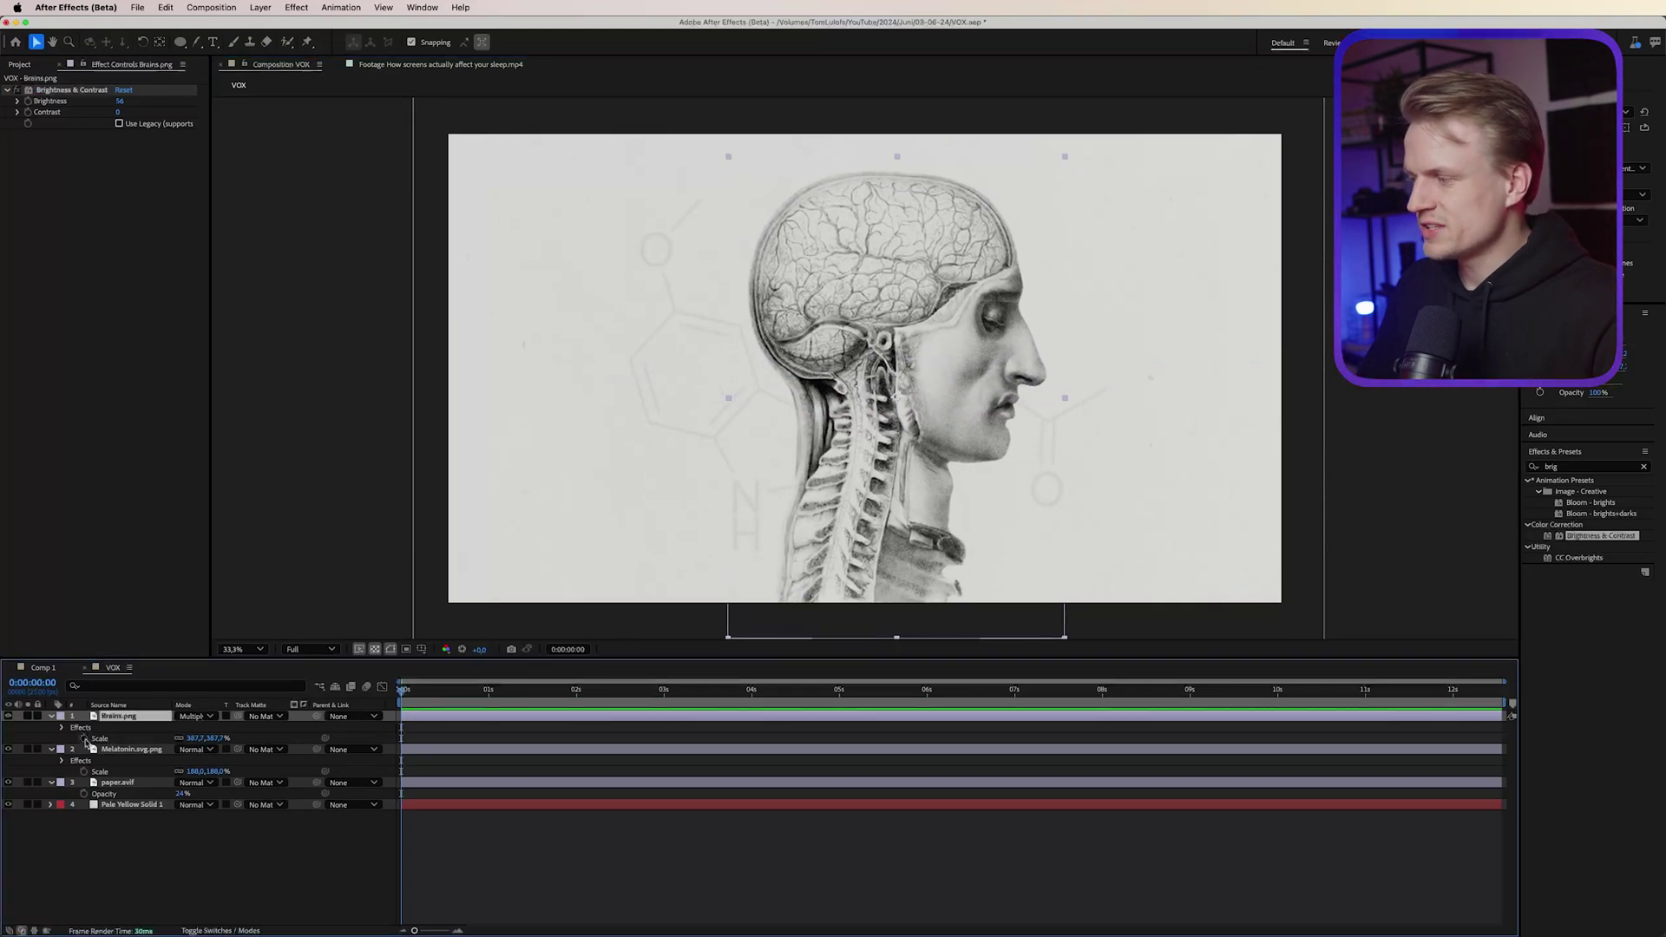
key(alt+shift+r)
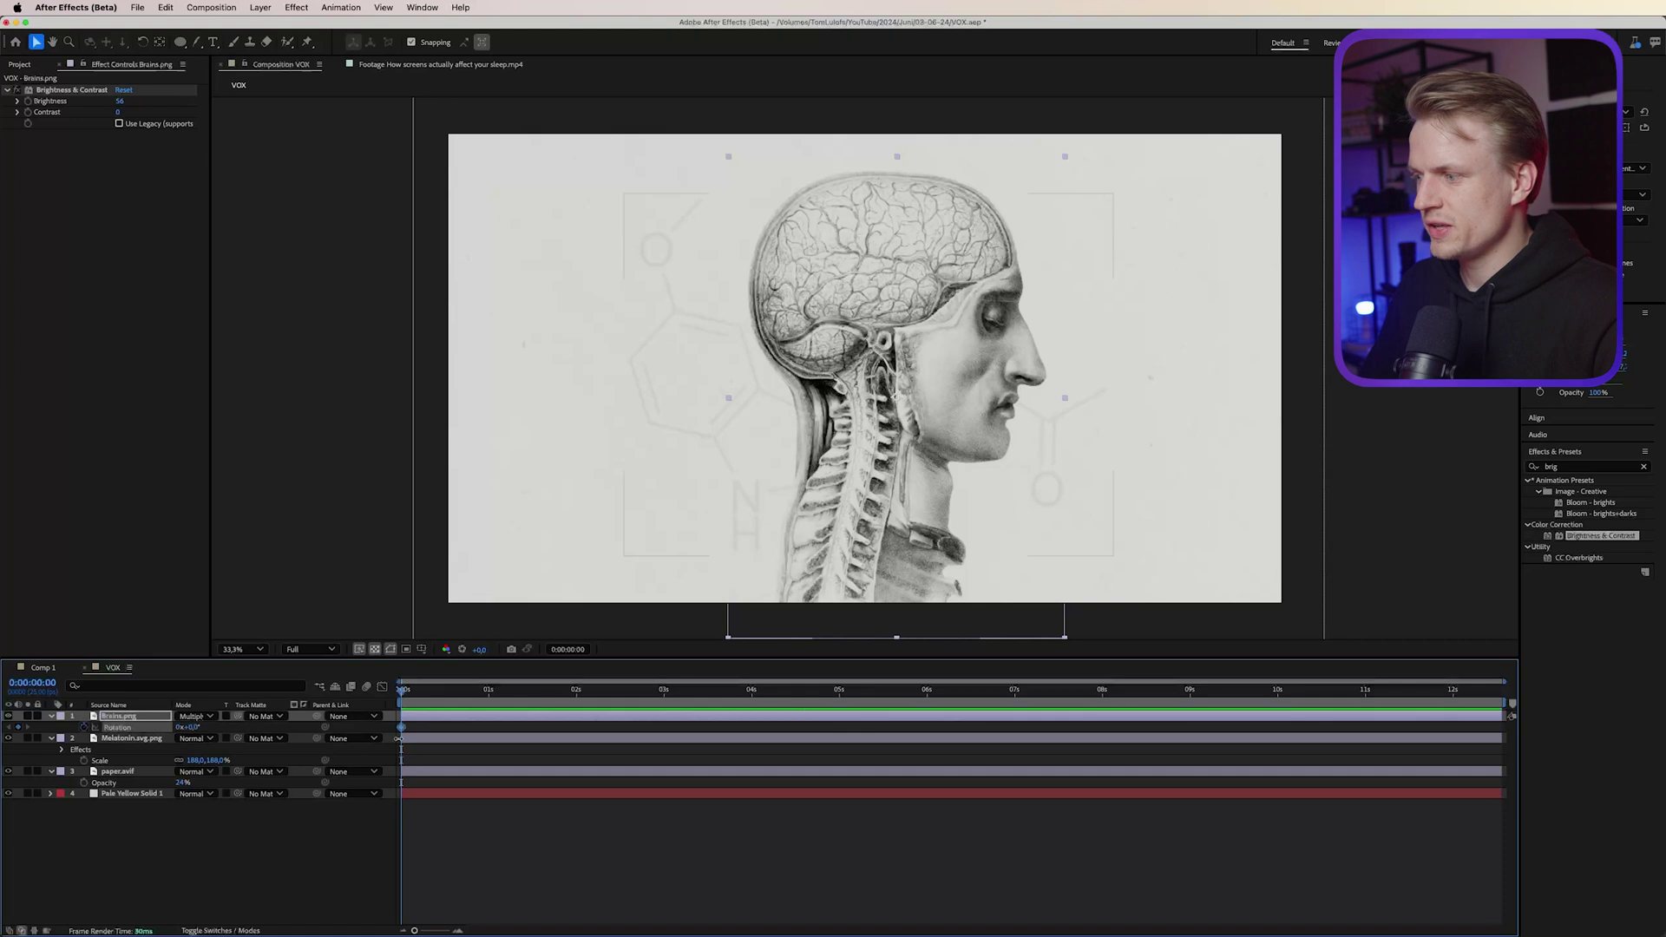
Keyframe the head rotating from -18.2° back upright by about 2 seconds
drag(402, 727, 663, 727)
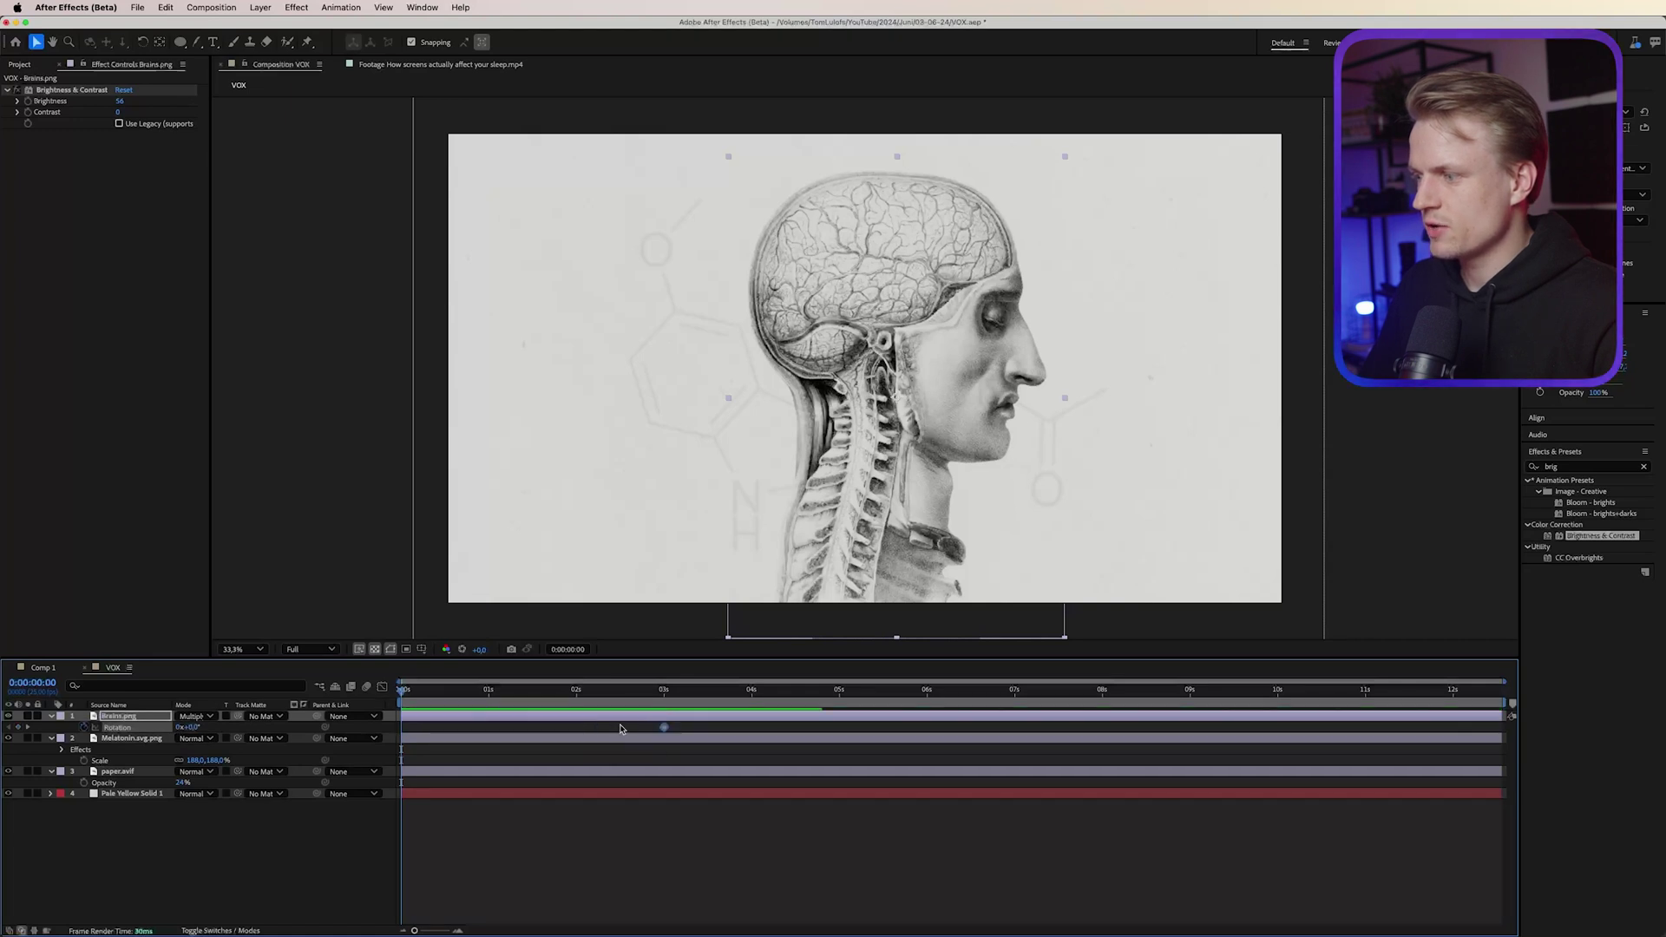
drag(189, 727, 174, 727)
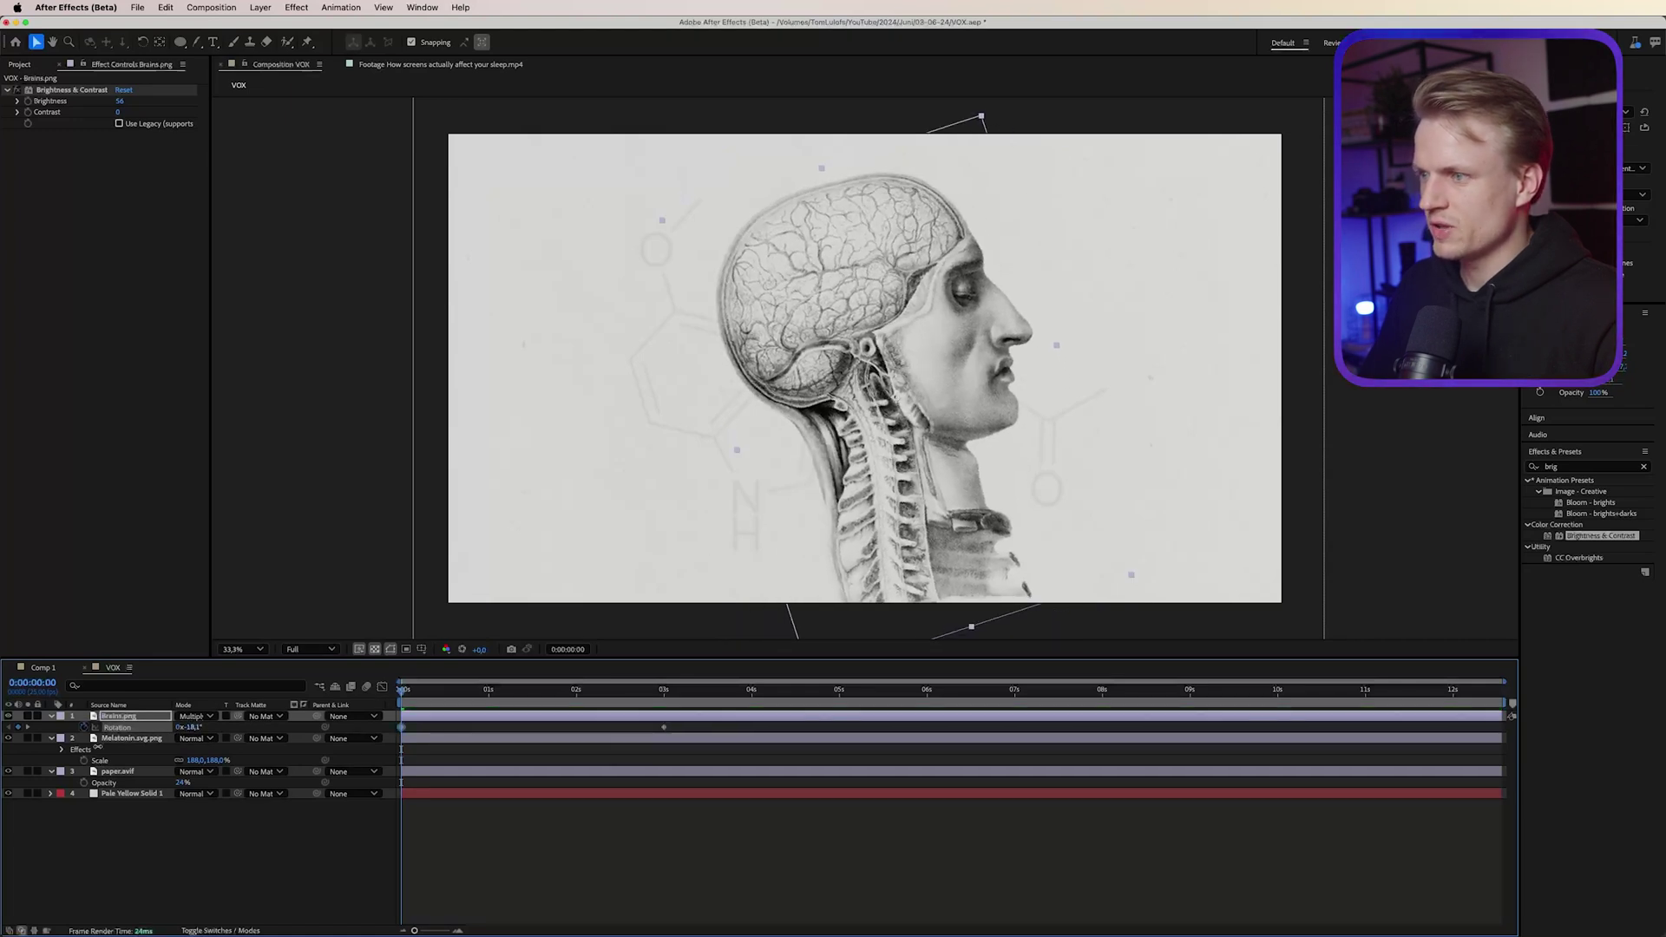
key(space)
key(space)
drag(666, 729, 574, 729)
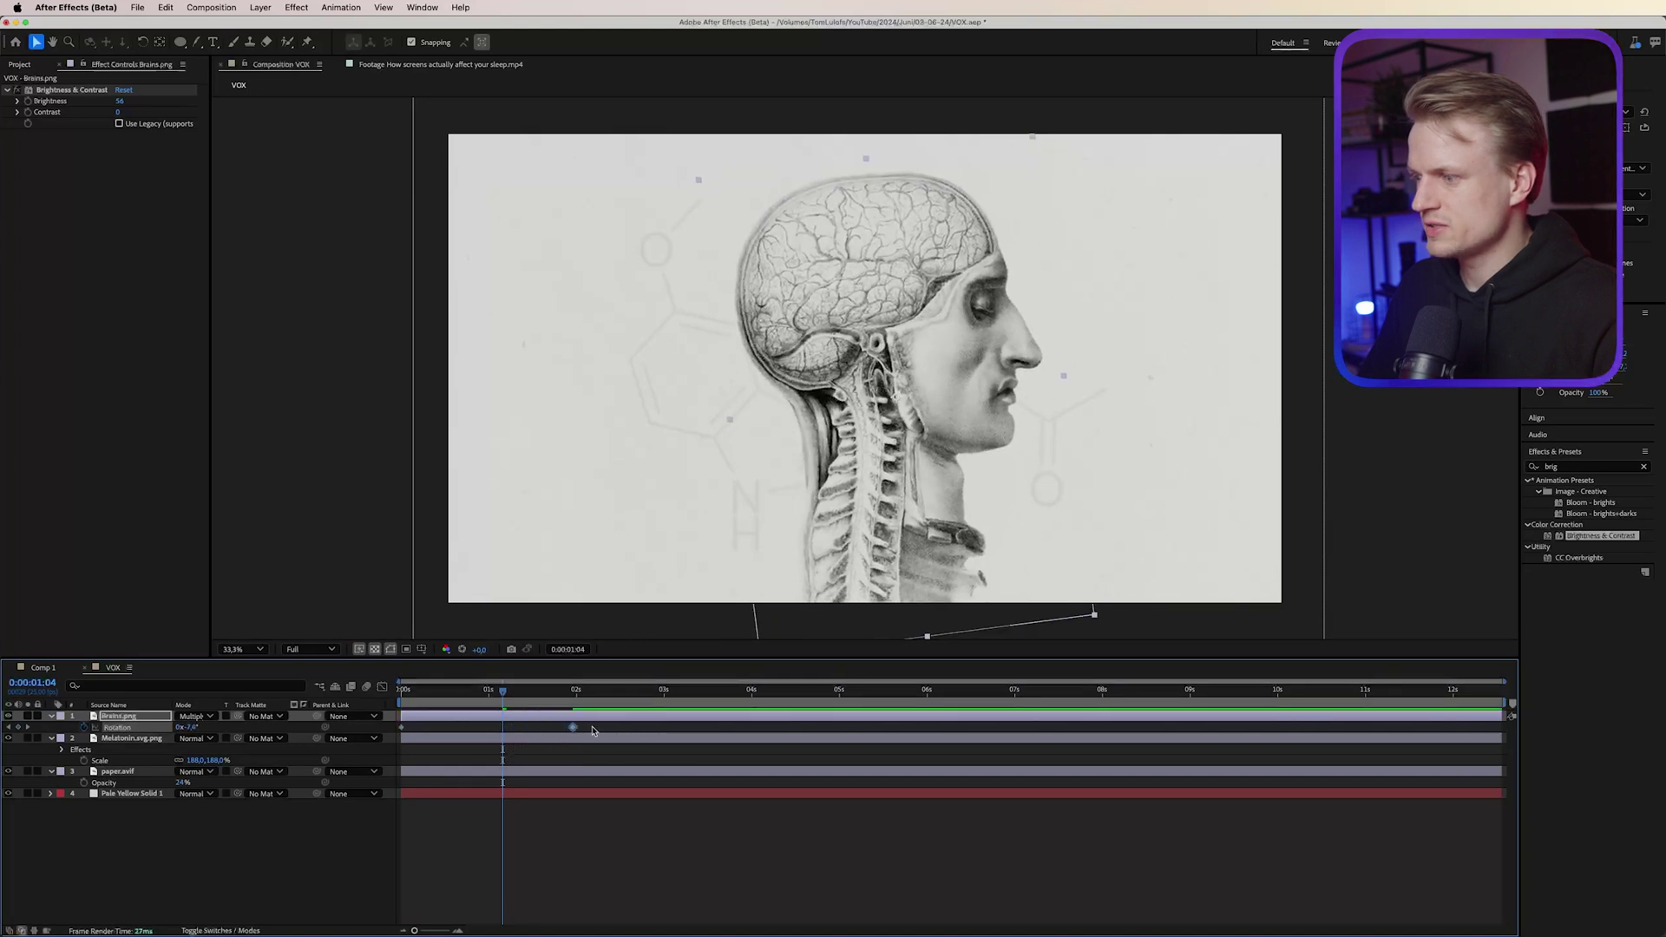
Apply Easy Ease In and shape the speed curve for a fast start and slow settle
right_click(404, 728)
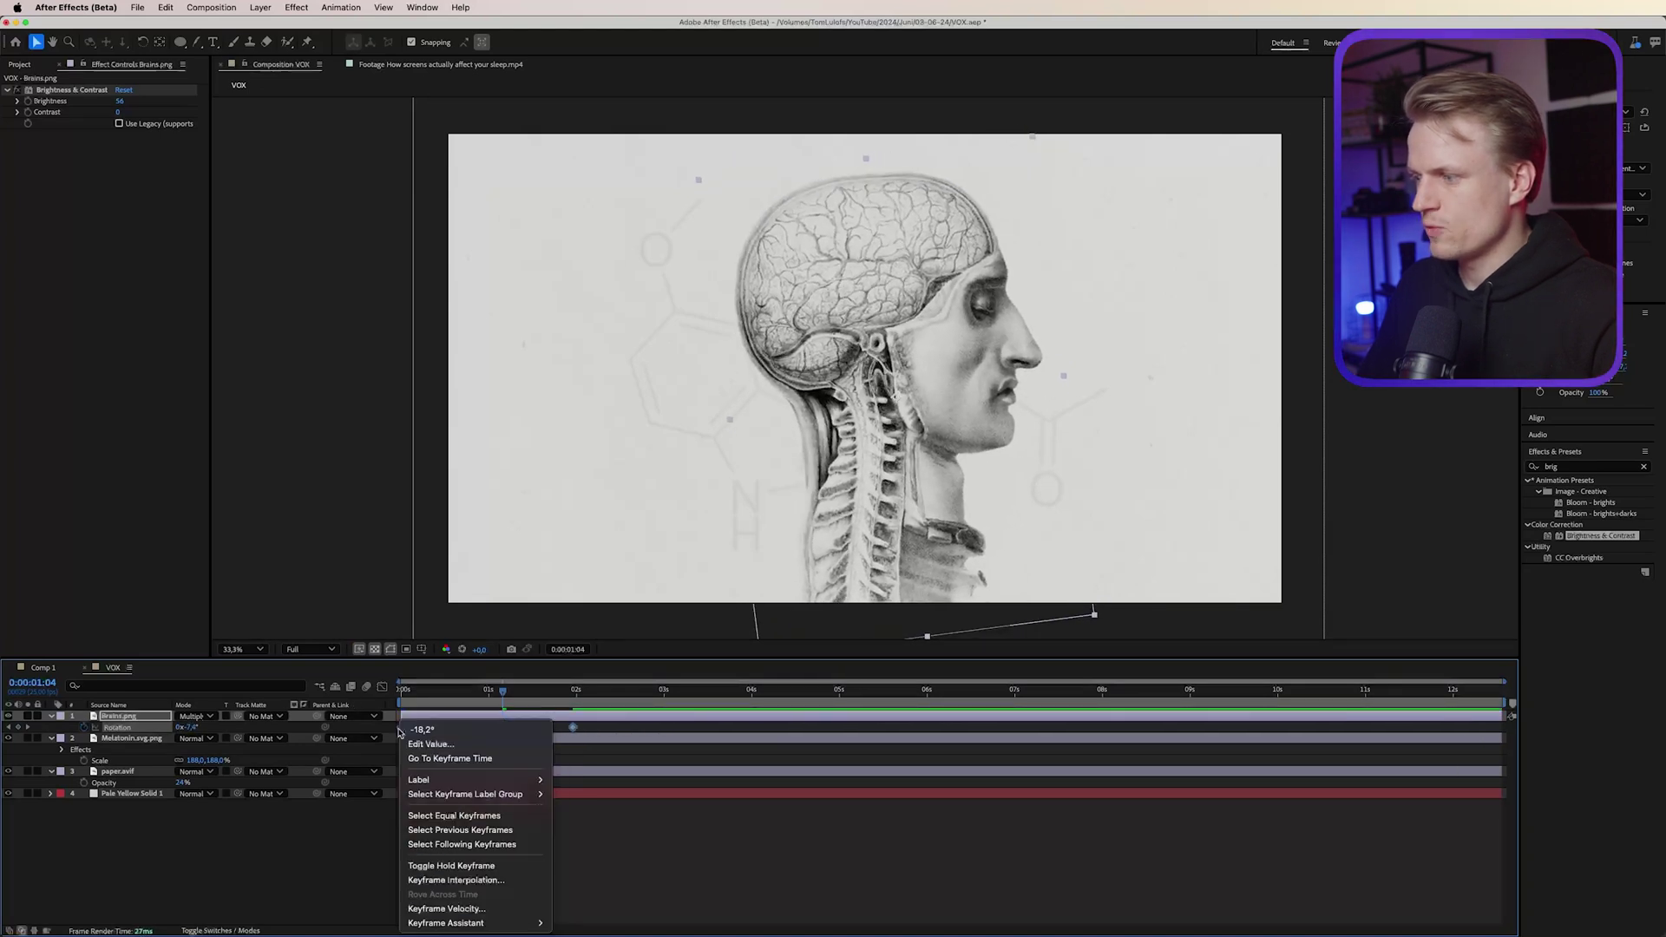
mouse_move(473, 922)
click(645, 857)
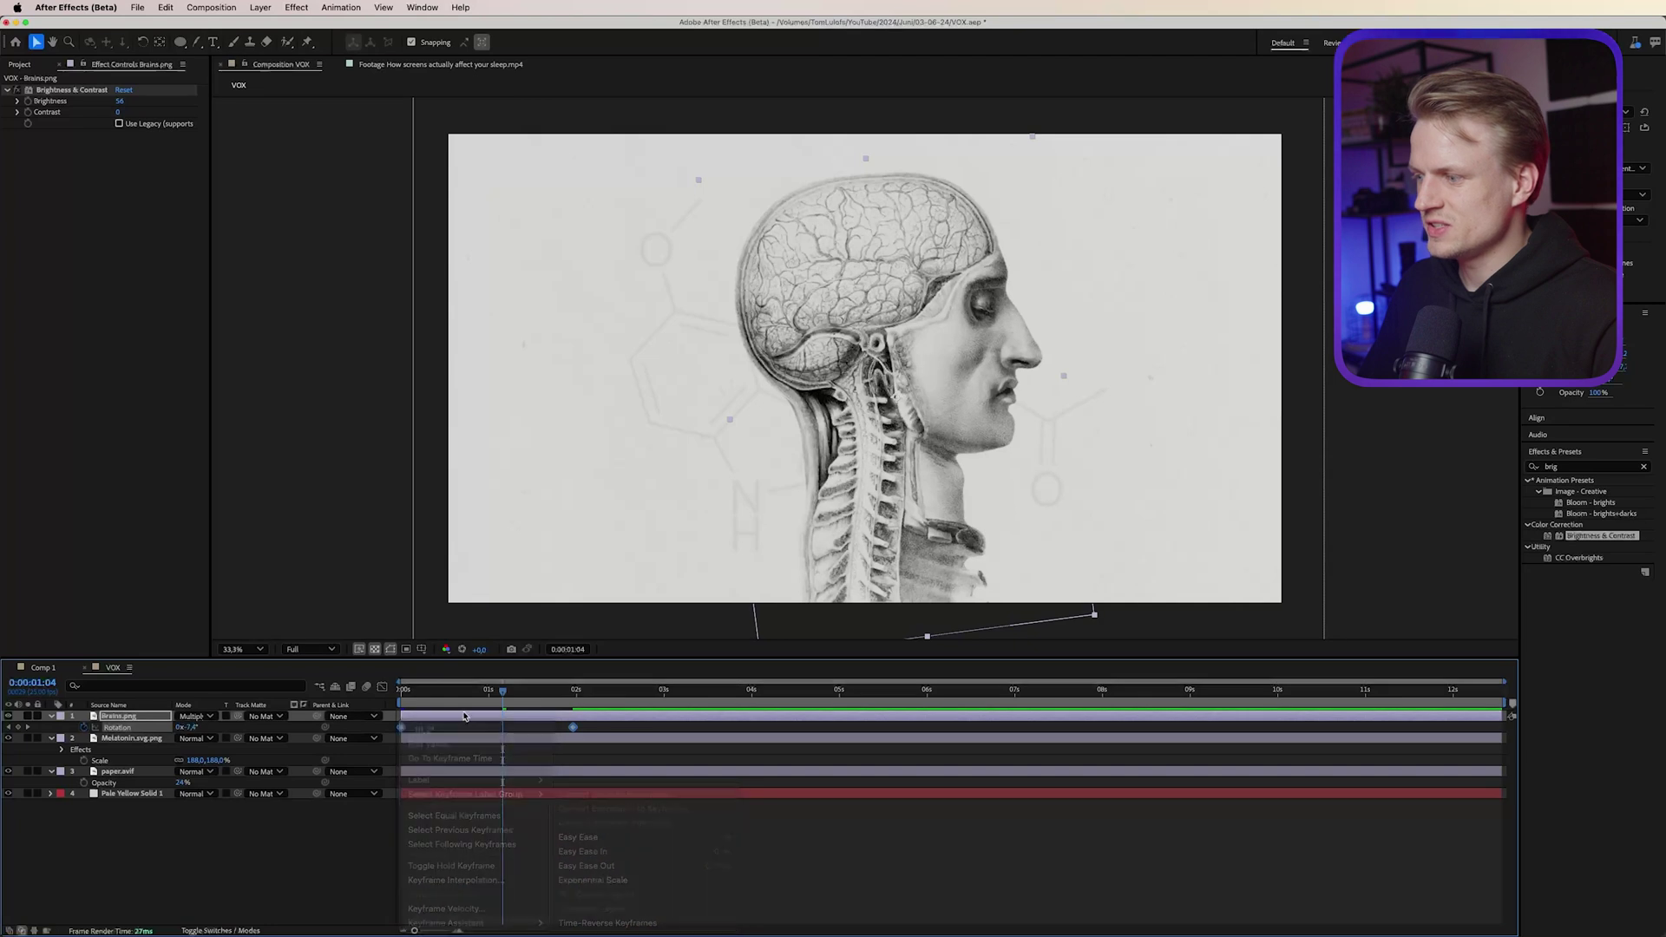
key(shift+F3)
drag(533, 812, 672, 903)
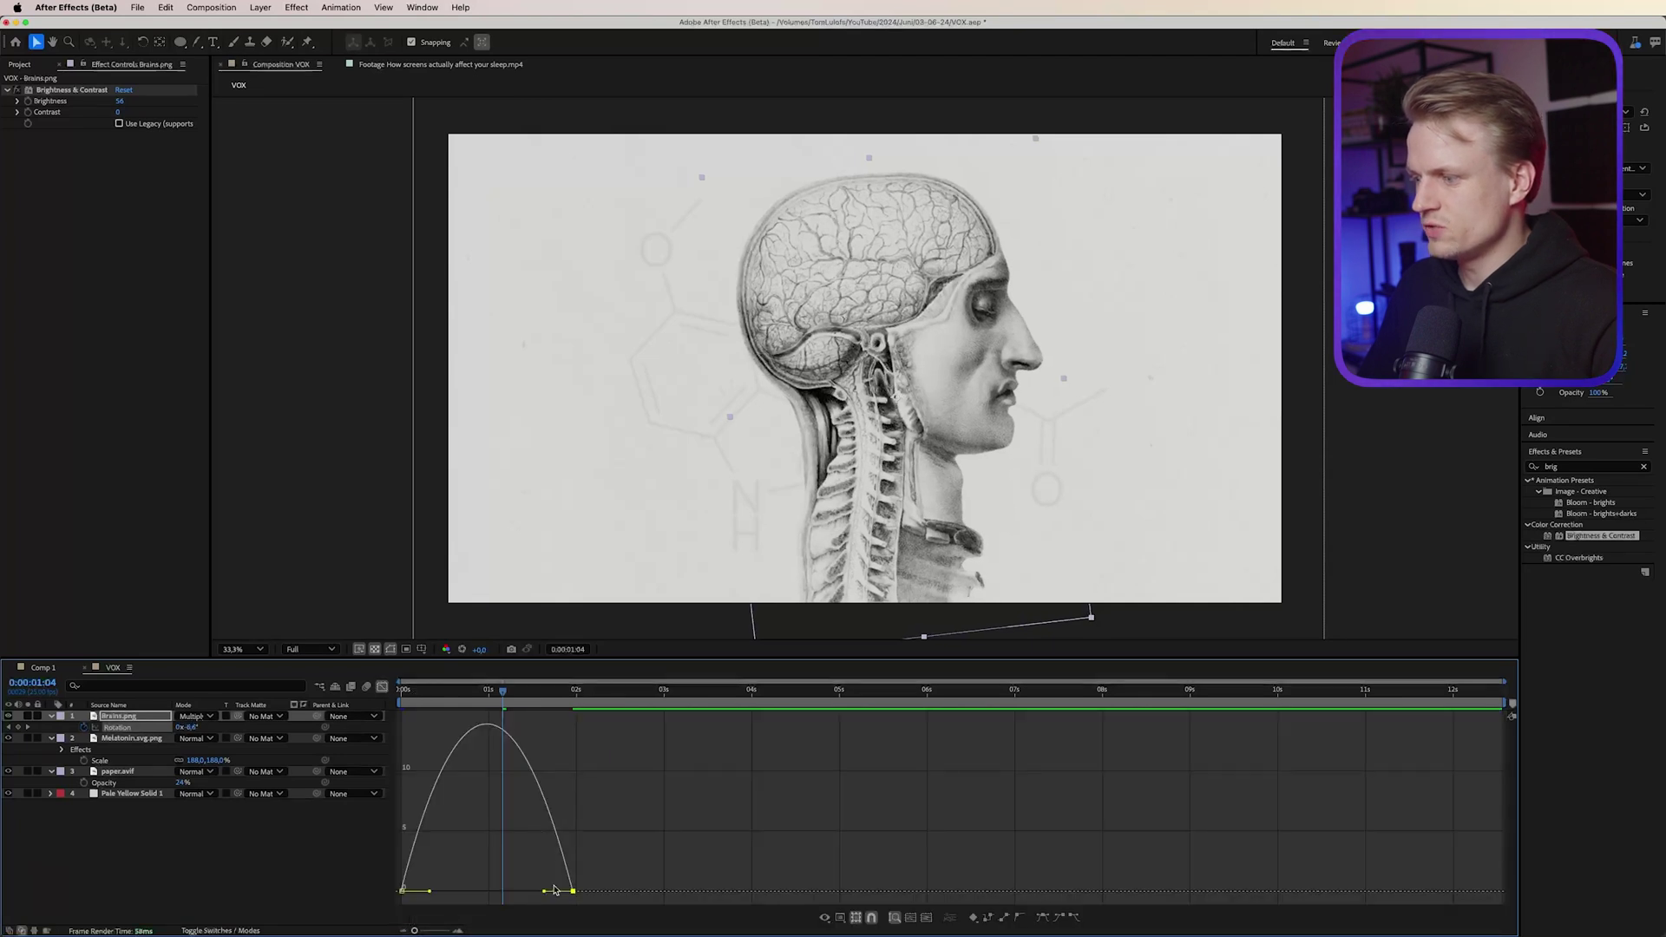
drag(545, 893, 487, 891)
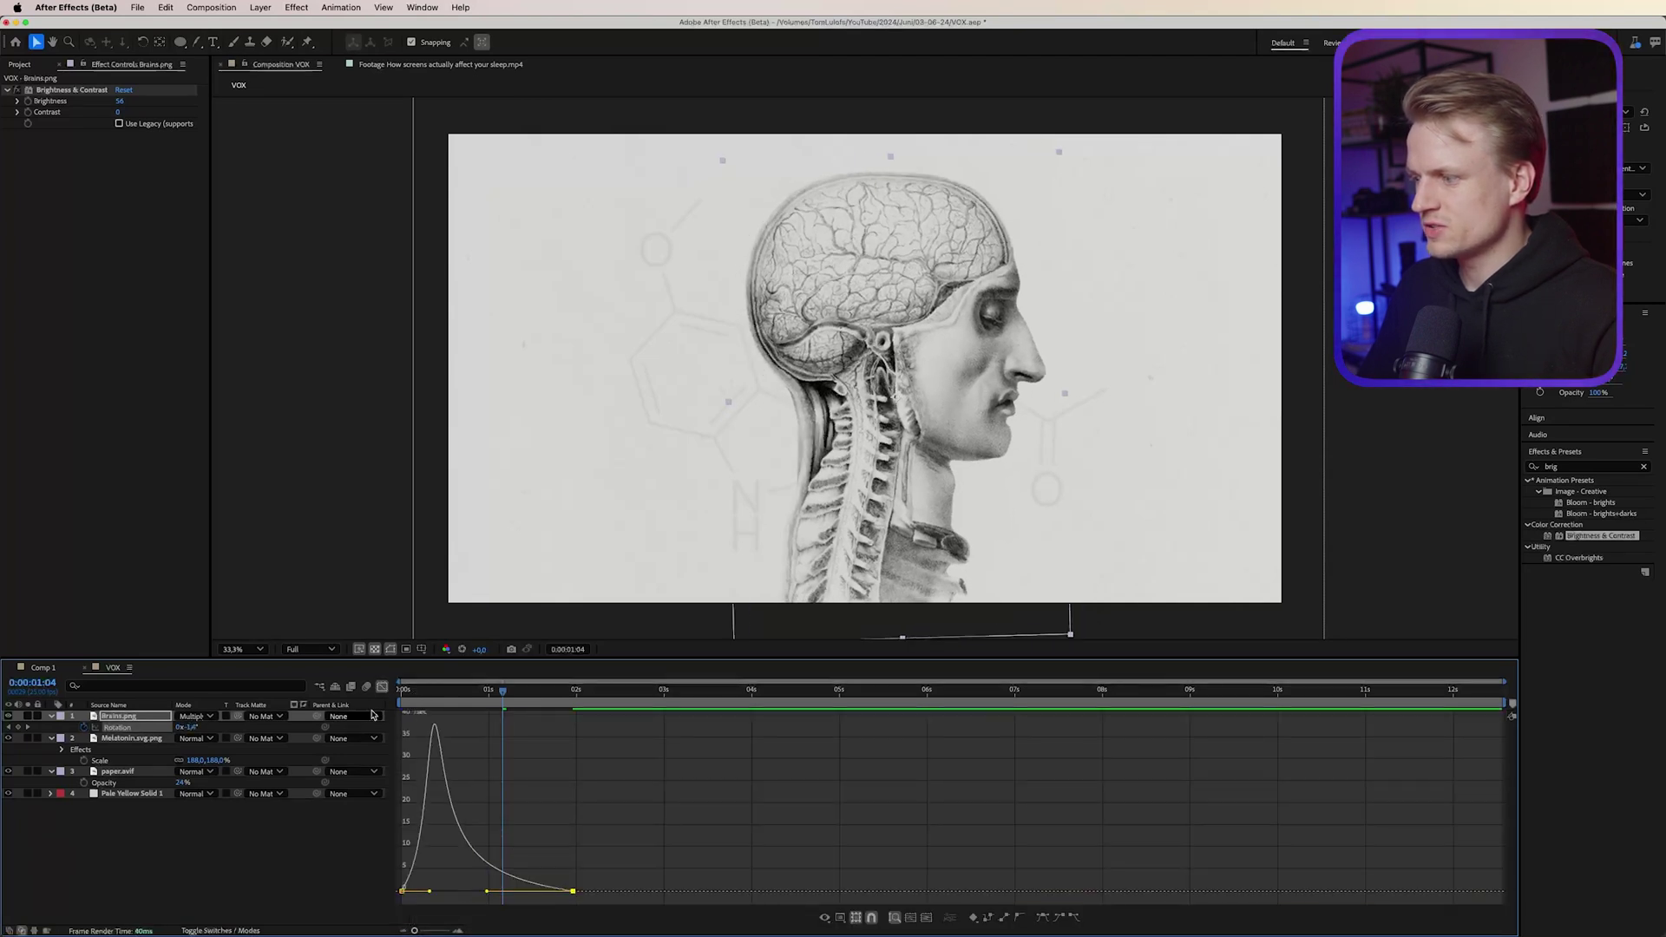
click(381, 688)
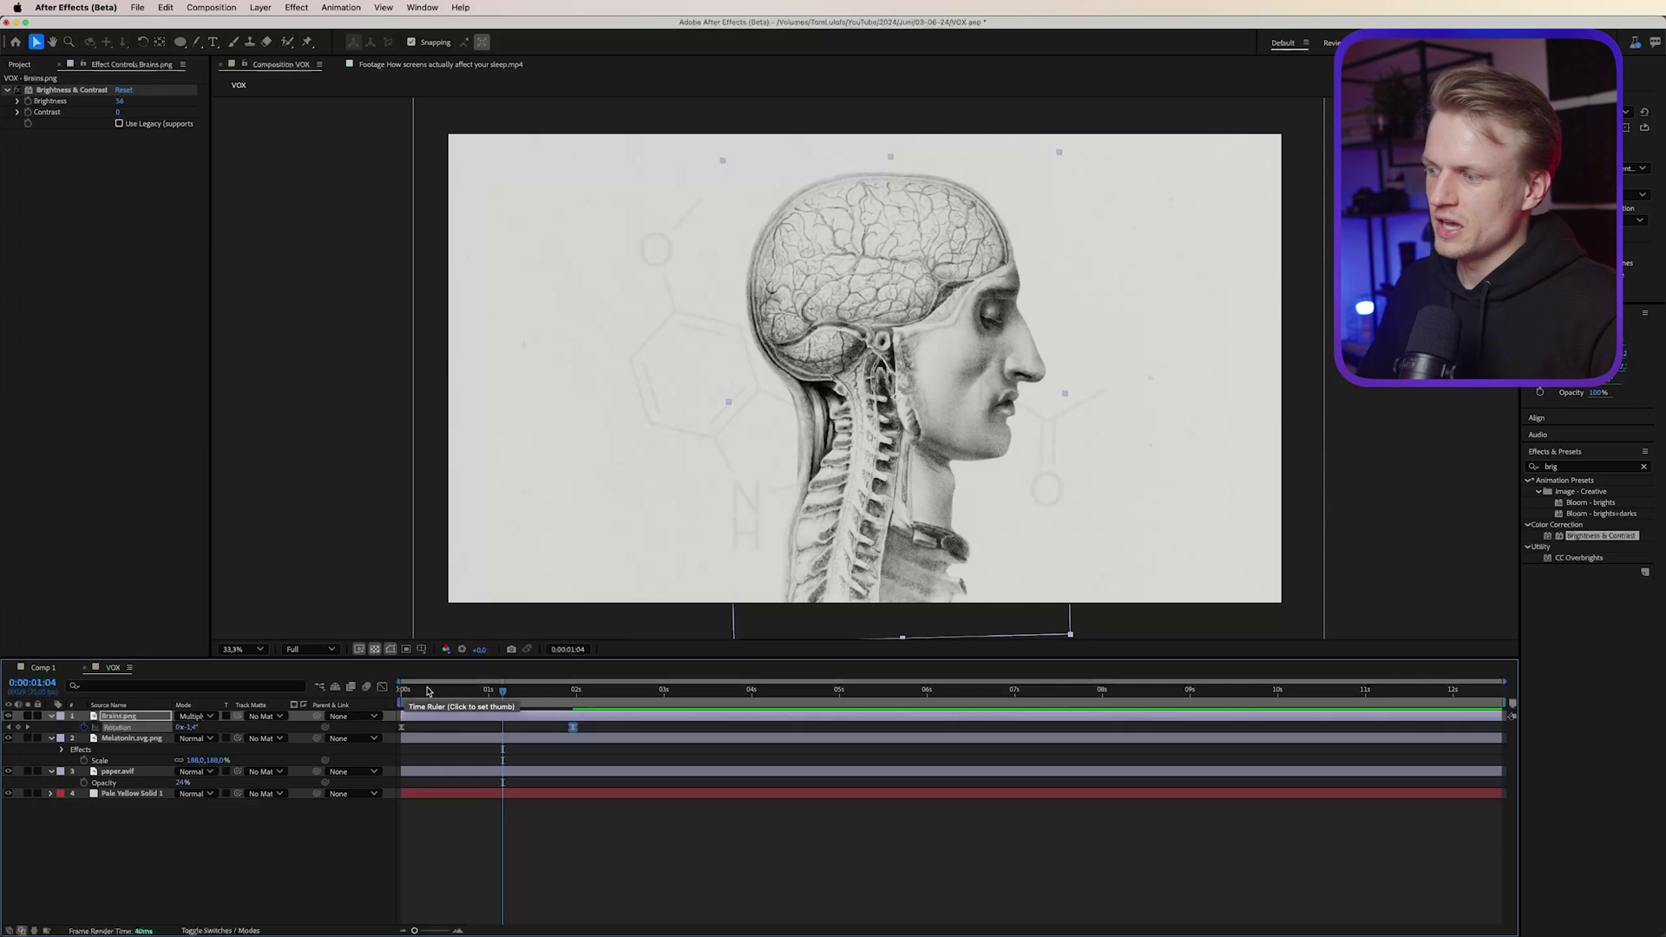
key(Home)
key(space)
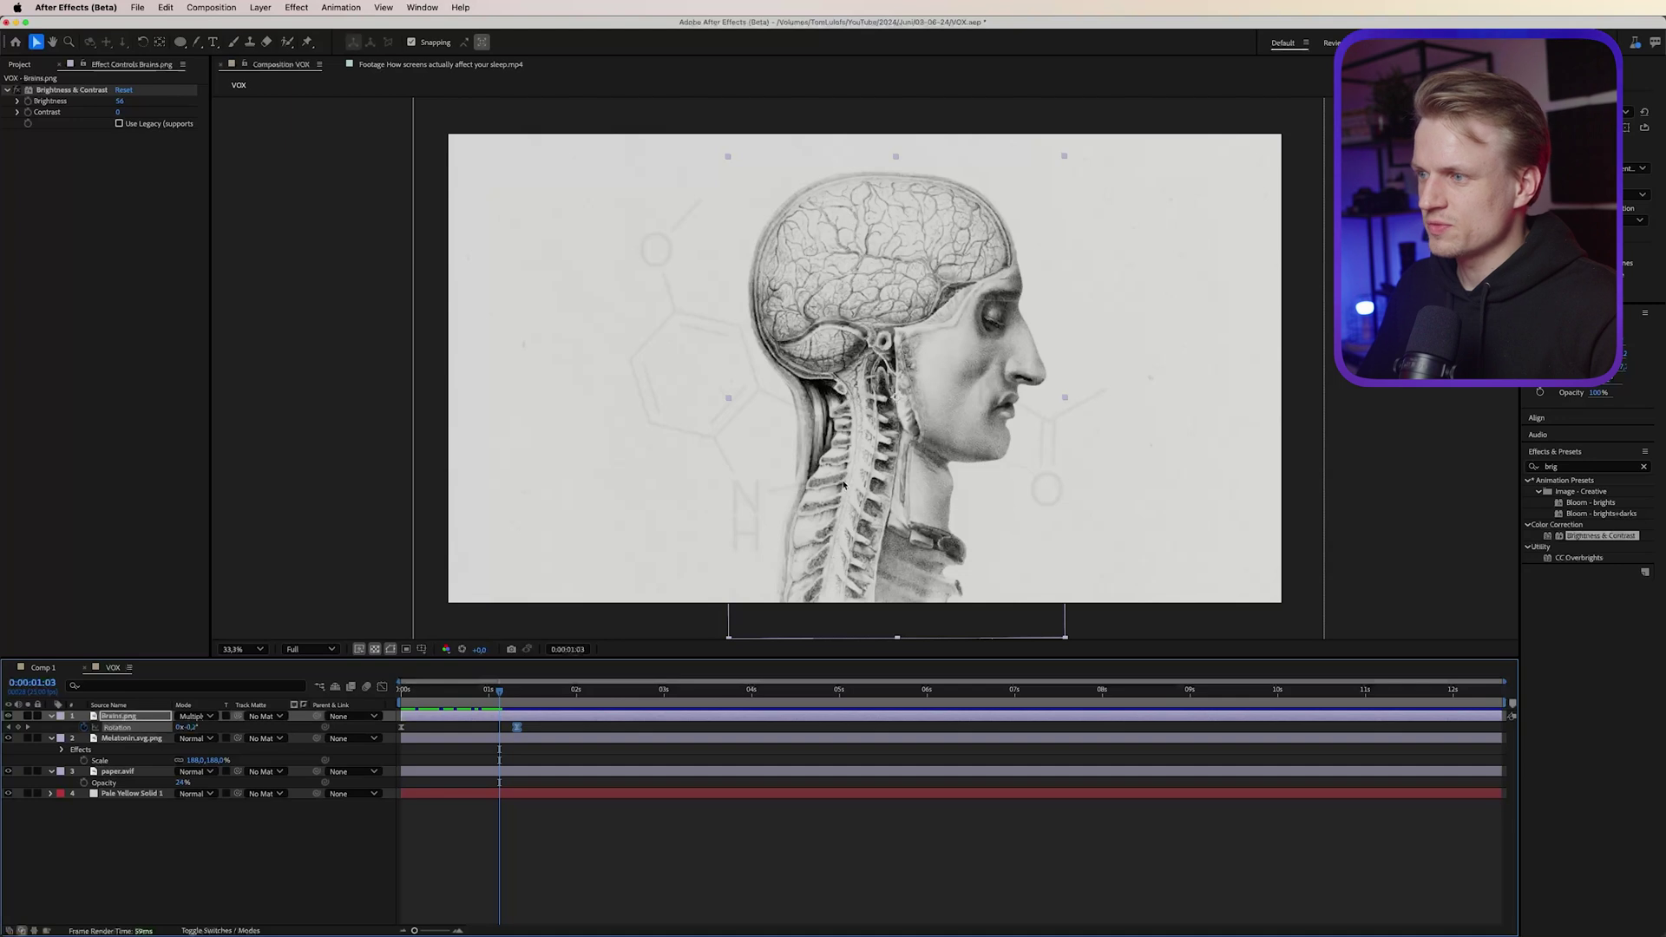
Draw an ellipse over the brain with an 82 px bright-blue 2100FF stroke
click(718, 807)
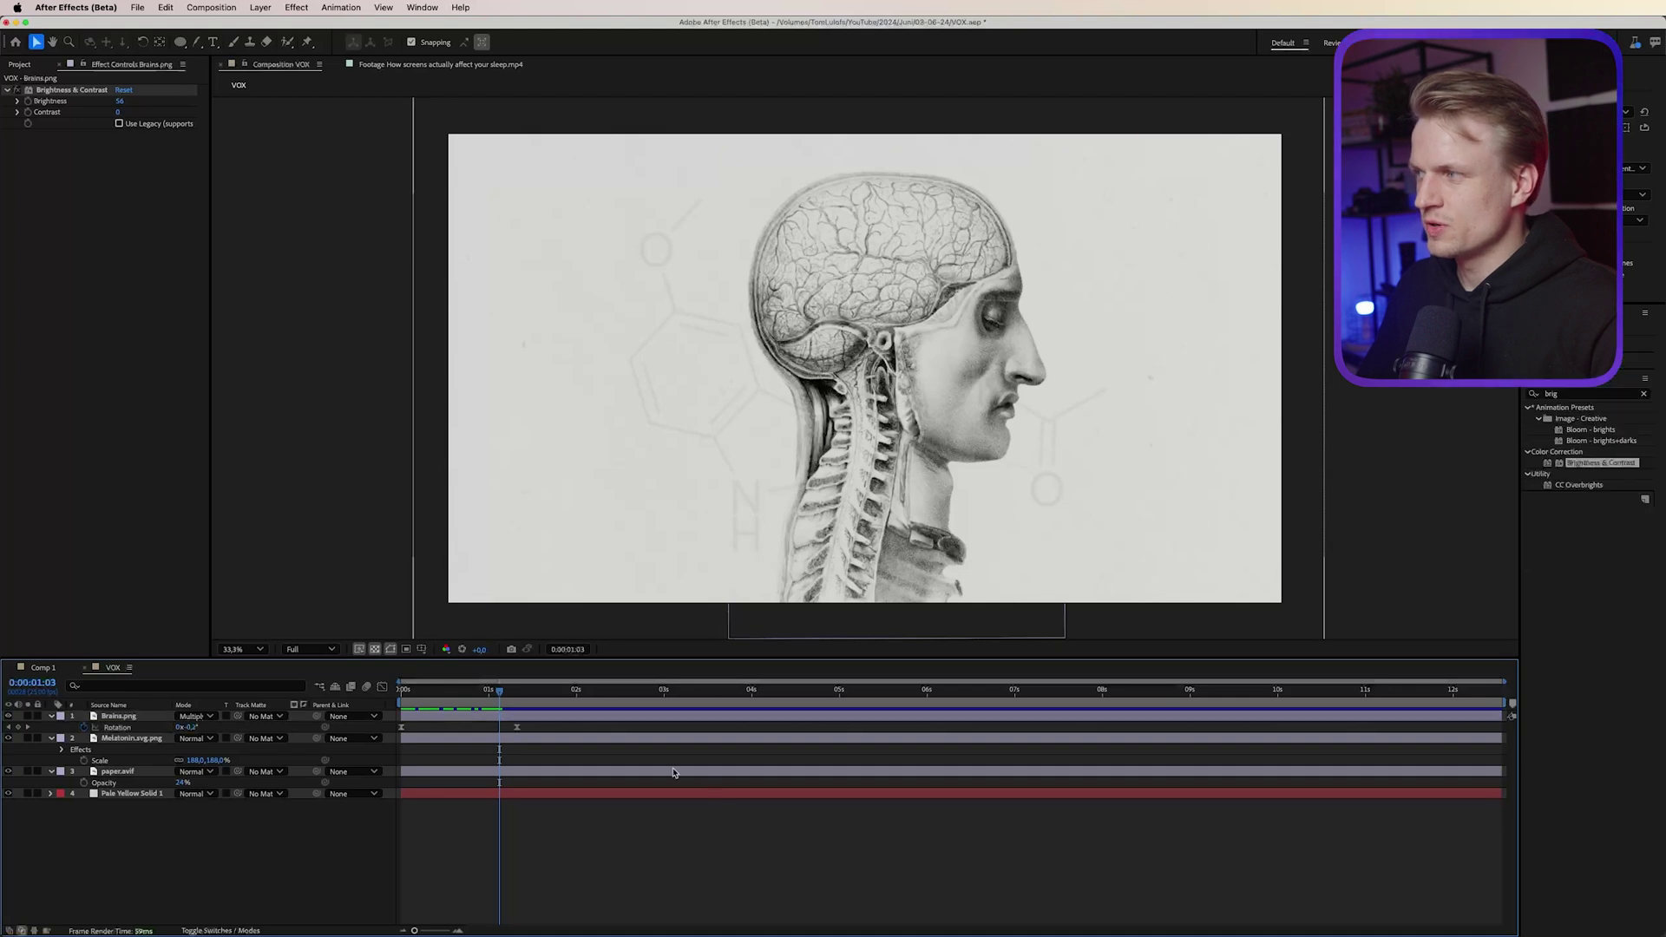
click(177, 42)
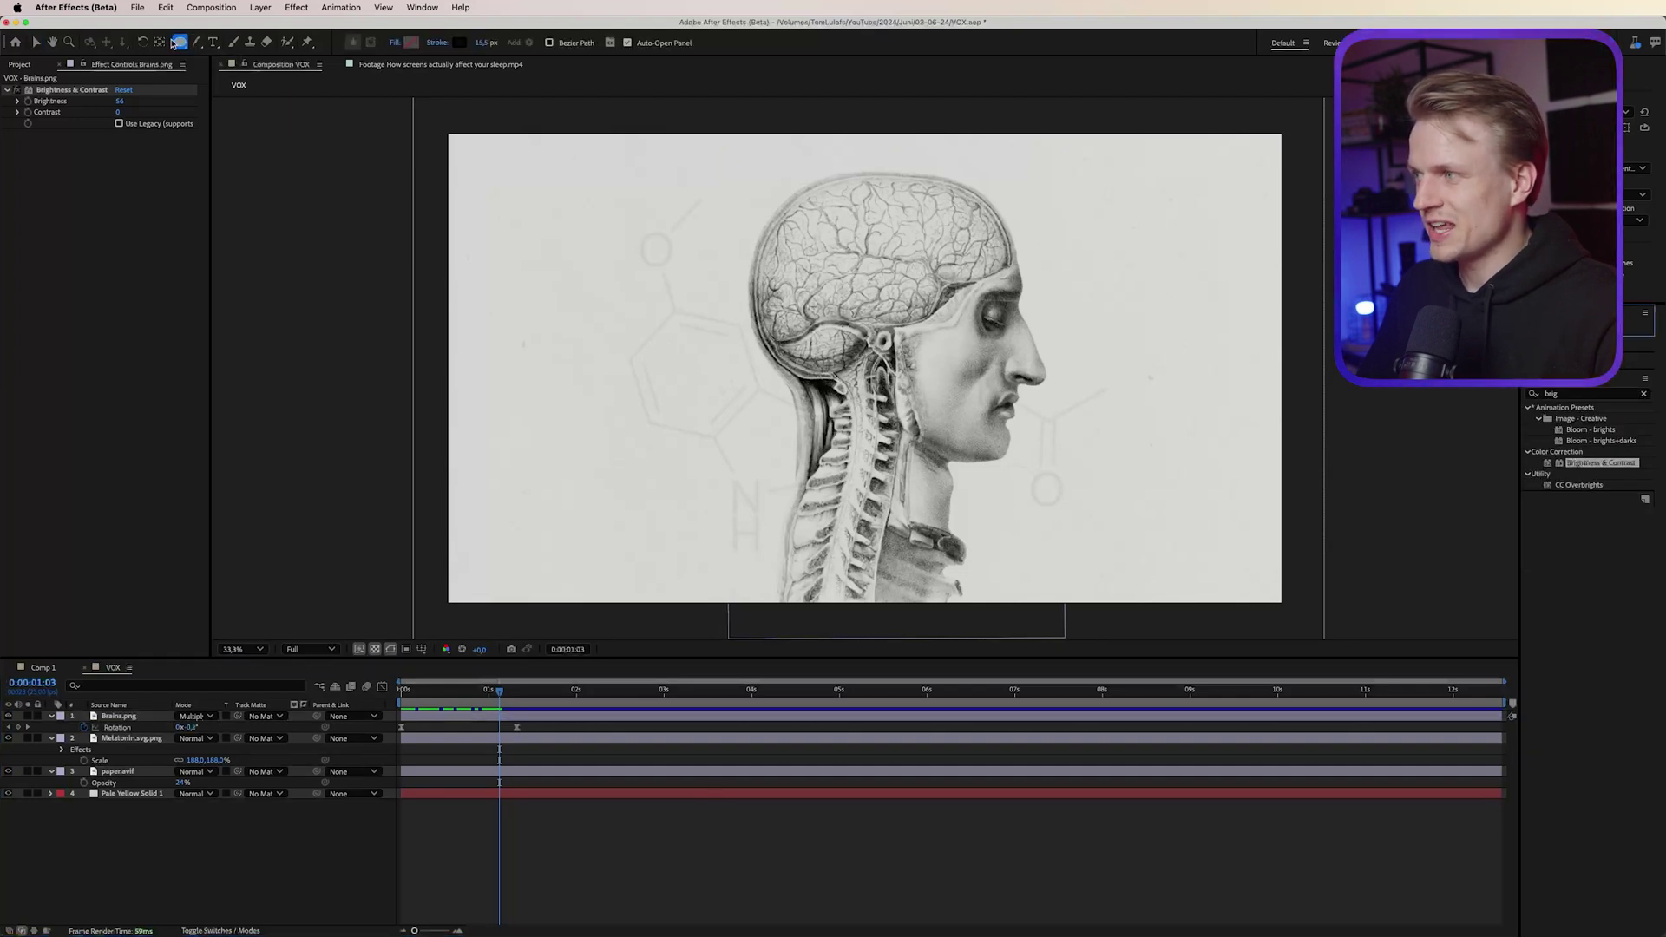
click(459, 42)
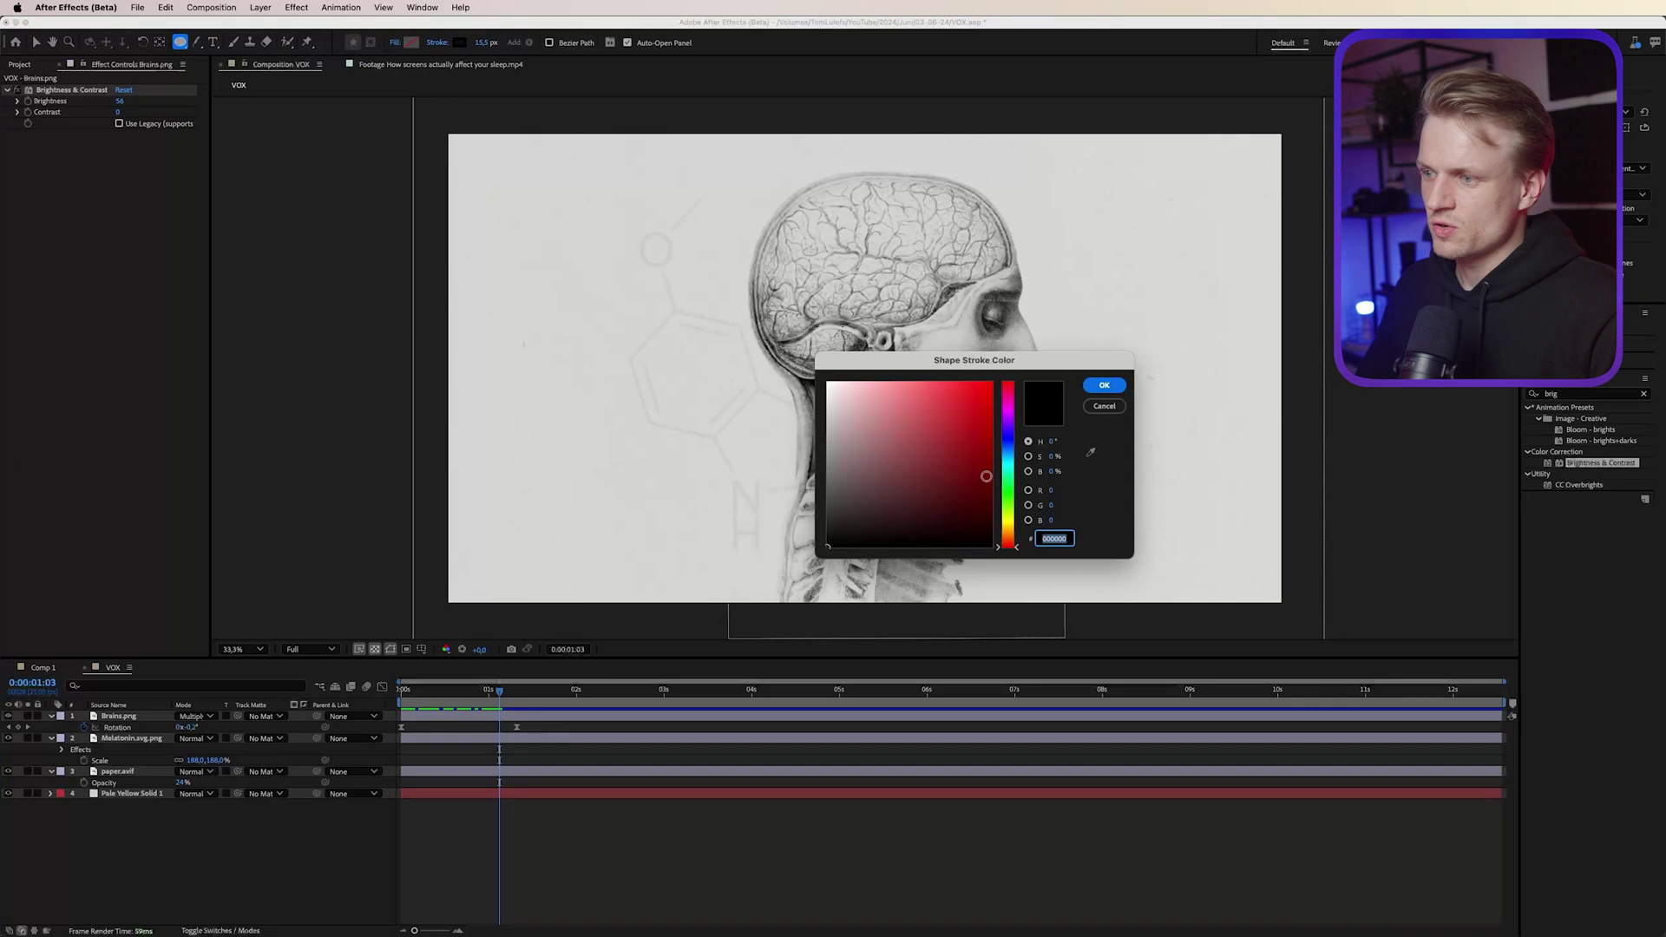
click(1007, 432)
click(966, 432)
drag(966, 432, 1041, 376)
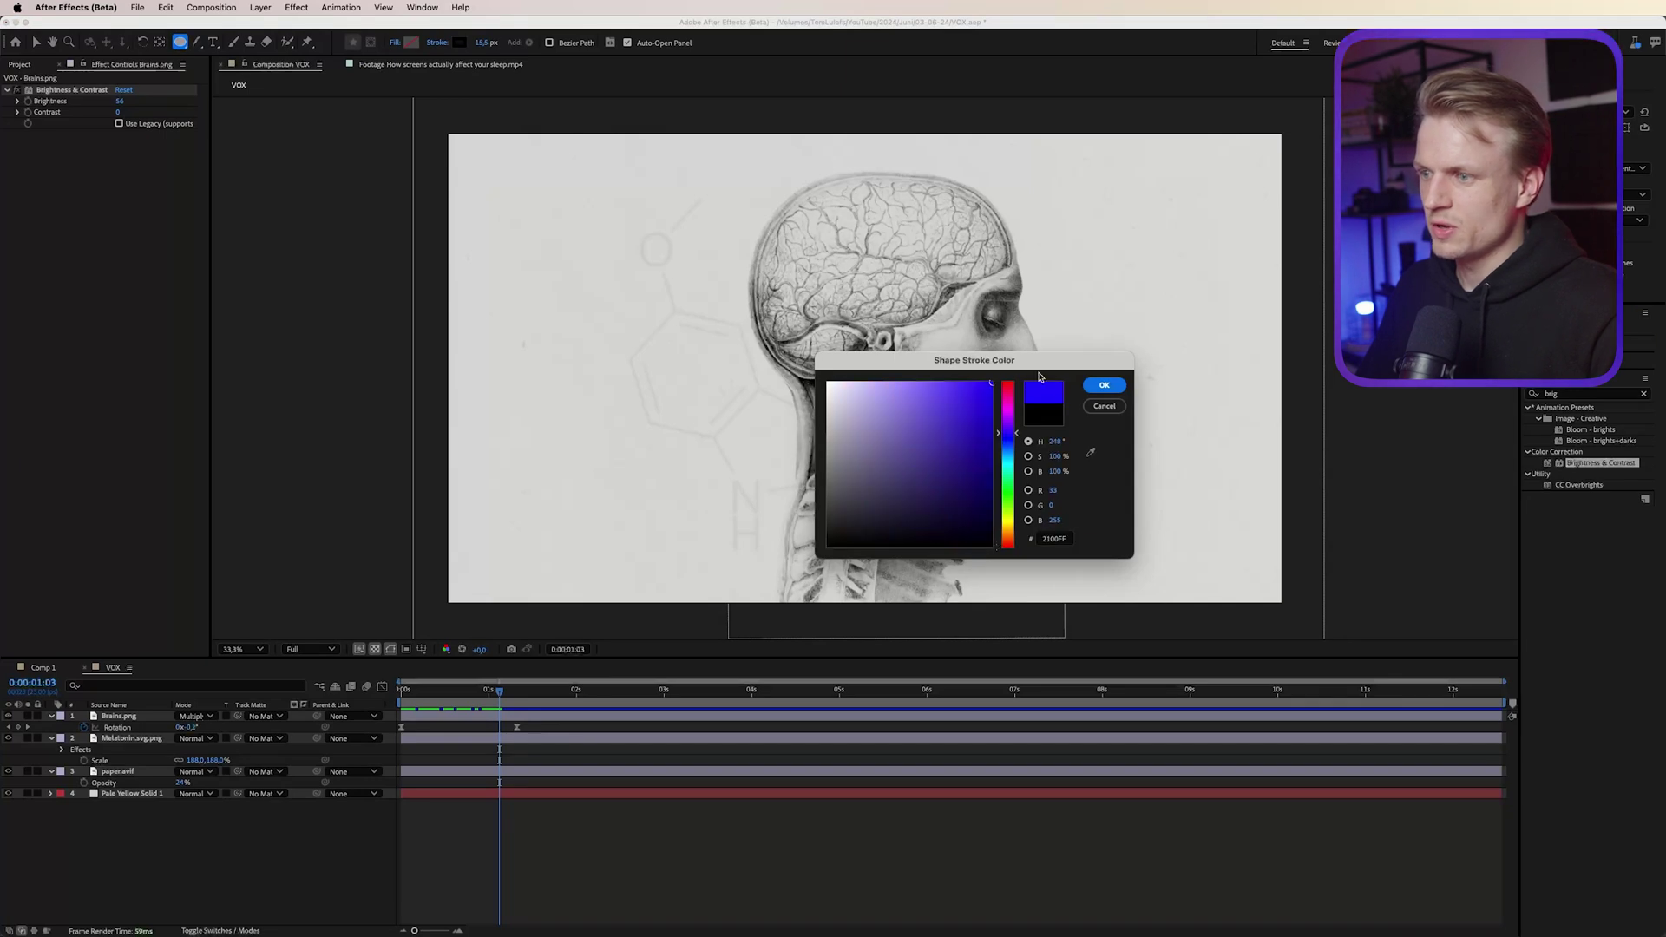
click(1104, 385)
mouse_move(796, 216)
mouse_down()
mouse_move(895, 314)
mouse_move(888, 297)
mouse_up()
key(v)
drag(597, 41, 644, 42)
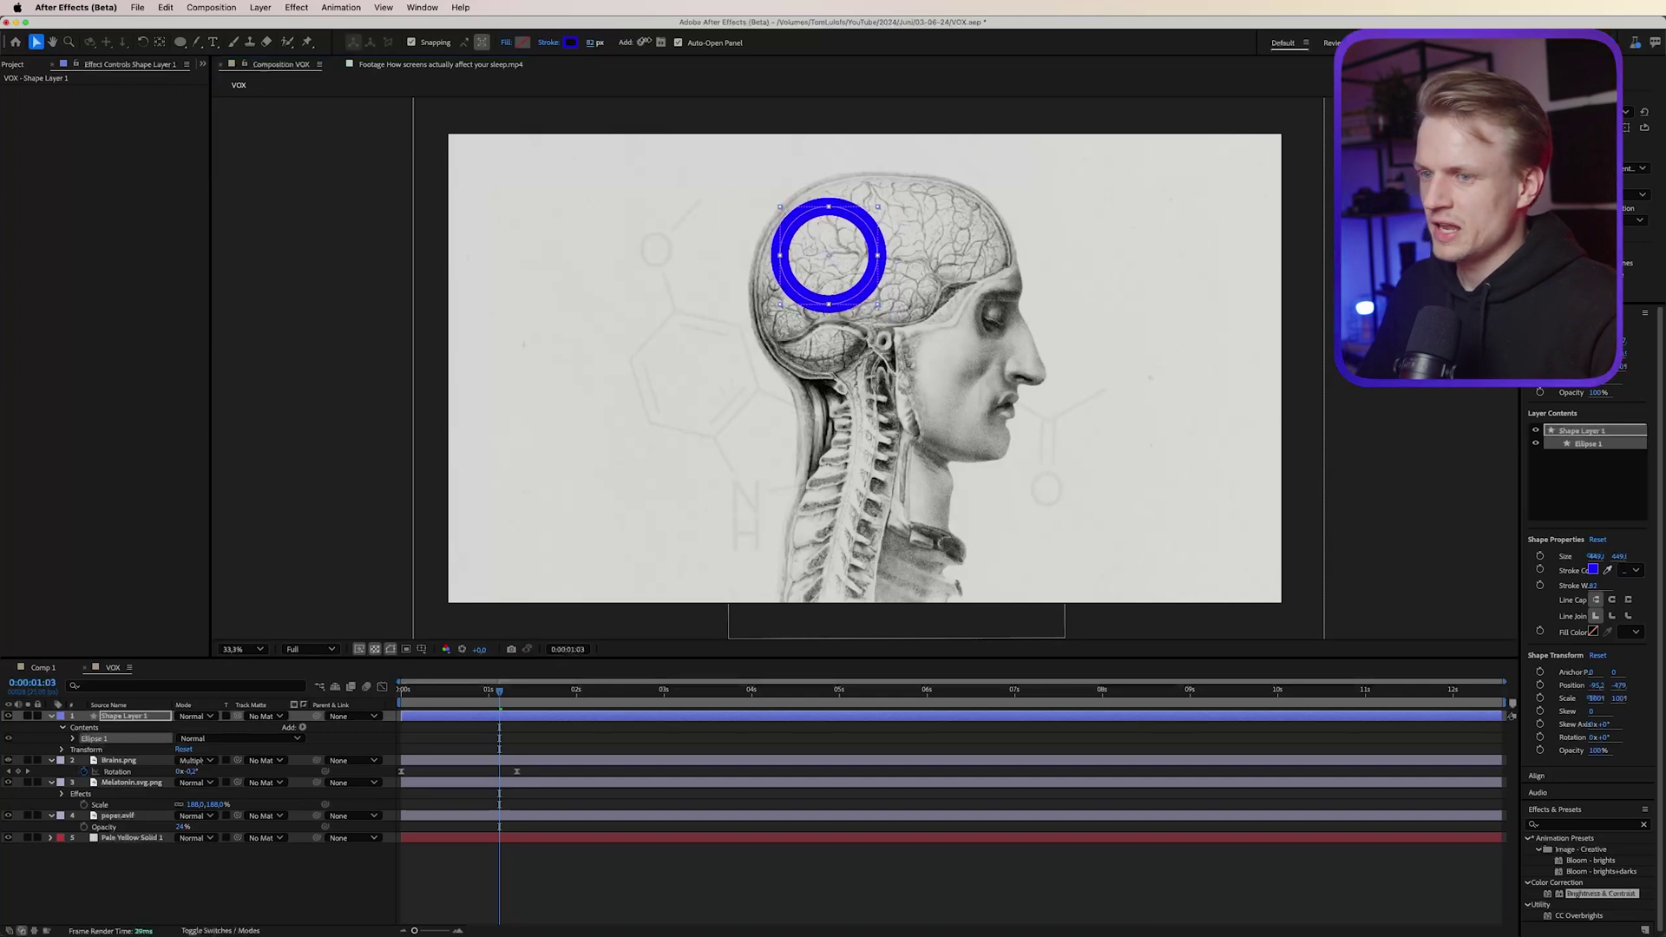
Apply Gaussian Blur to the blue ring and raise its Blurriness heavily
click(1586, 831)
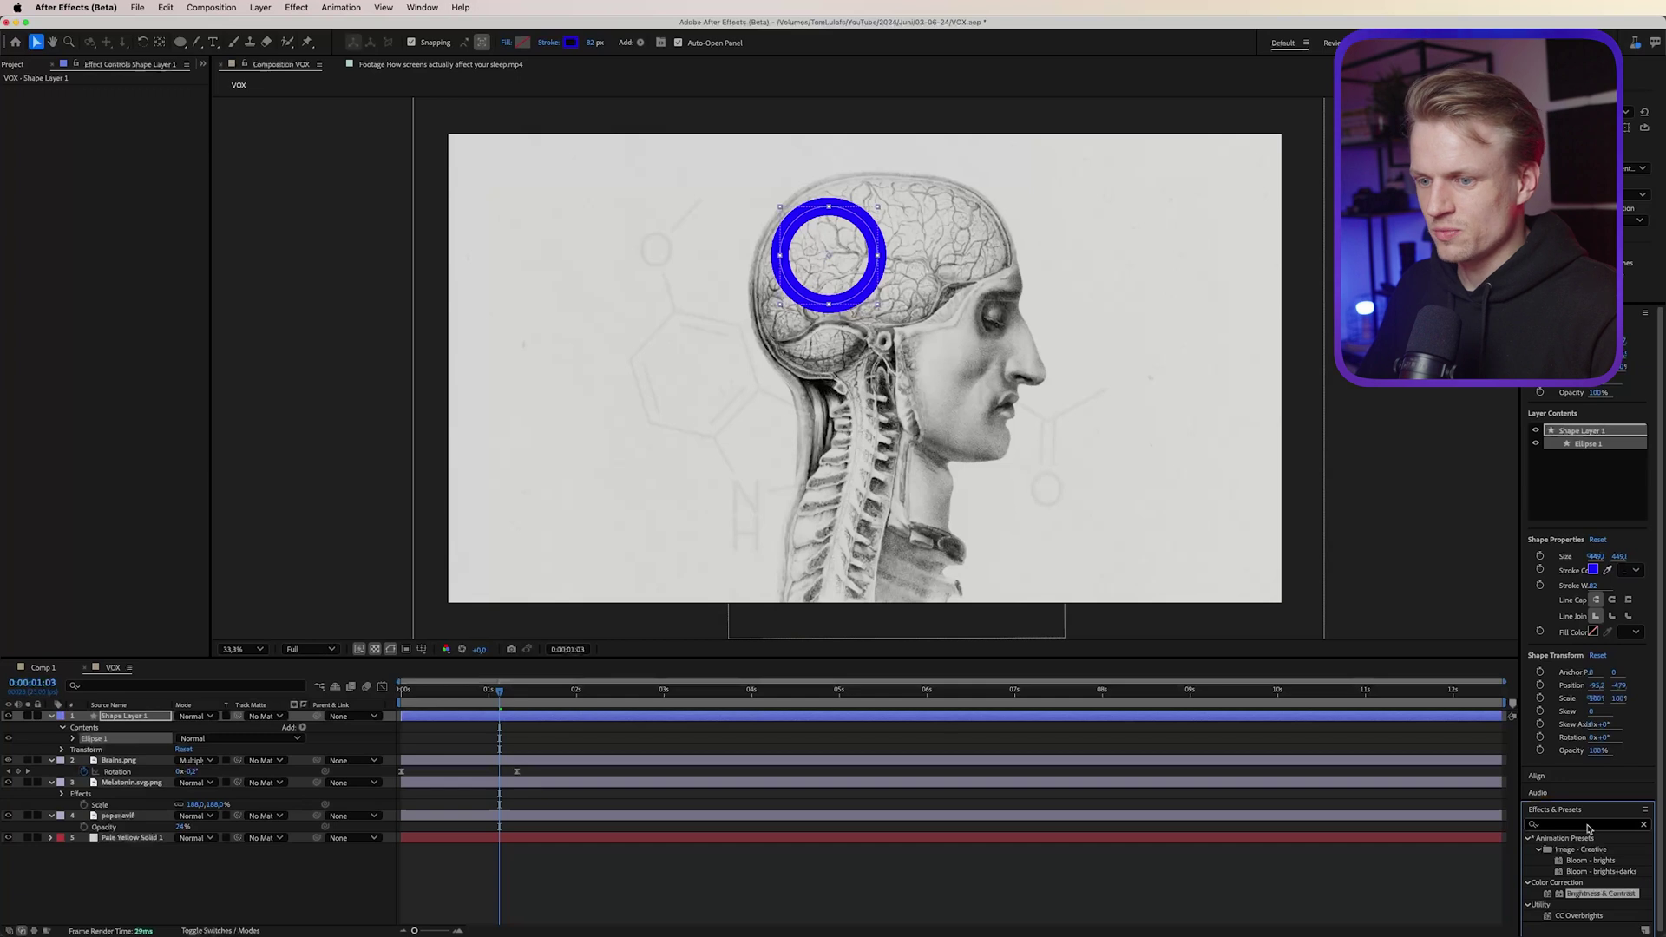
text(gaus)
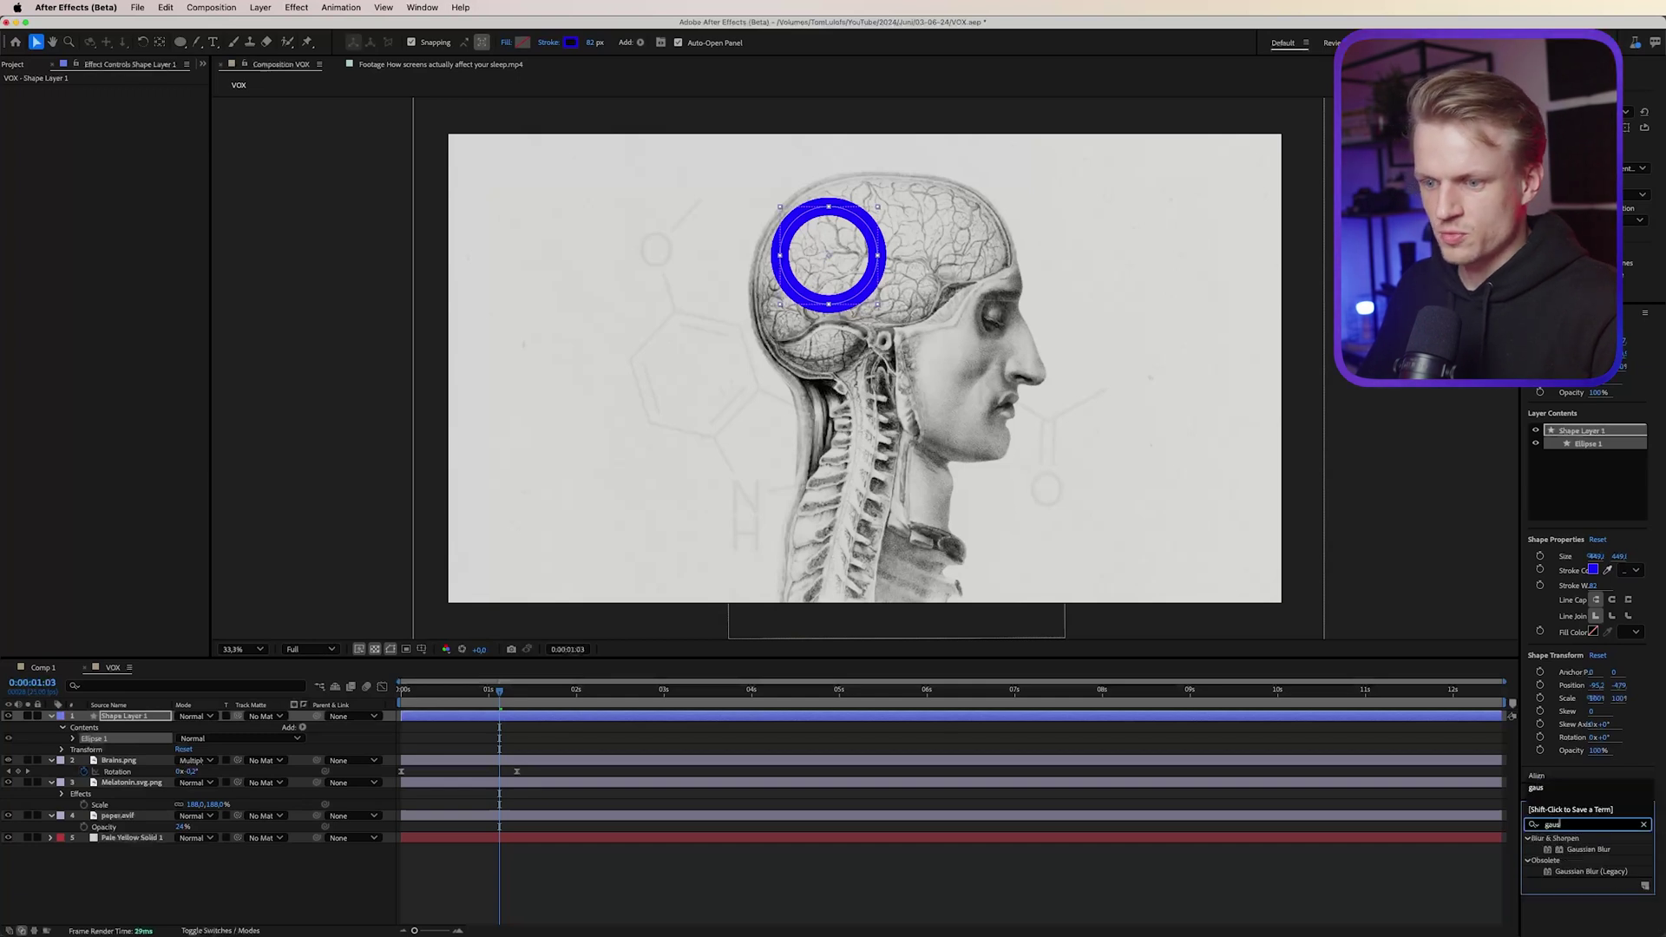
double_click(1607, 851)
drag(119, 98, 907, 105)
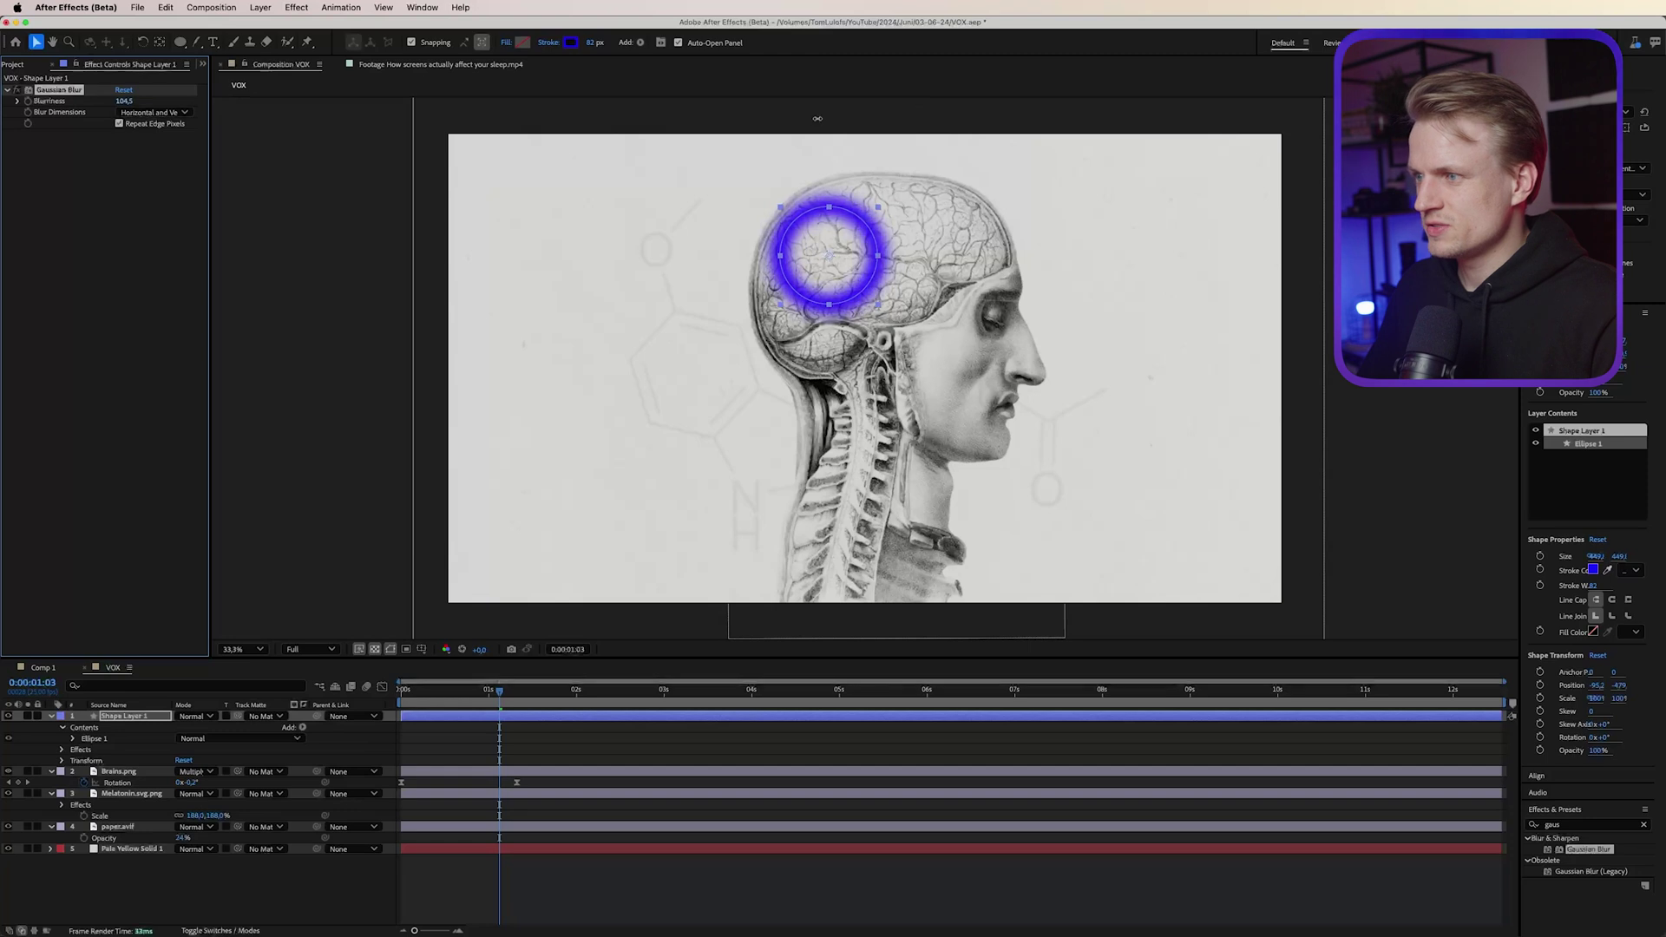
Add Noise Alpha limited to Edges, reduce its Amount, and increase the blur further
click(1581, 825)
text(nois)
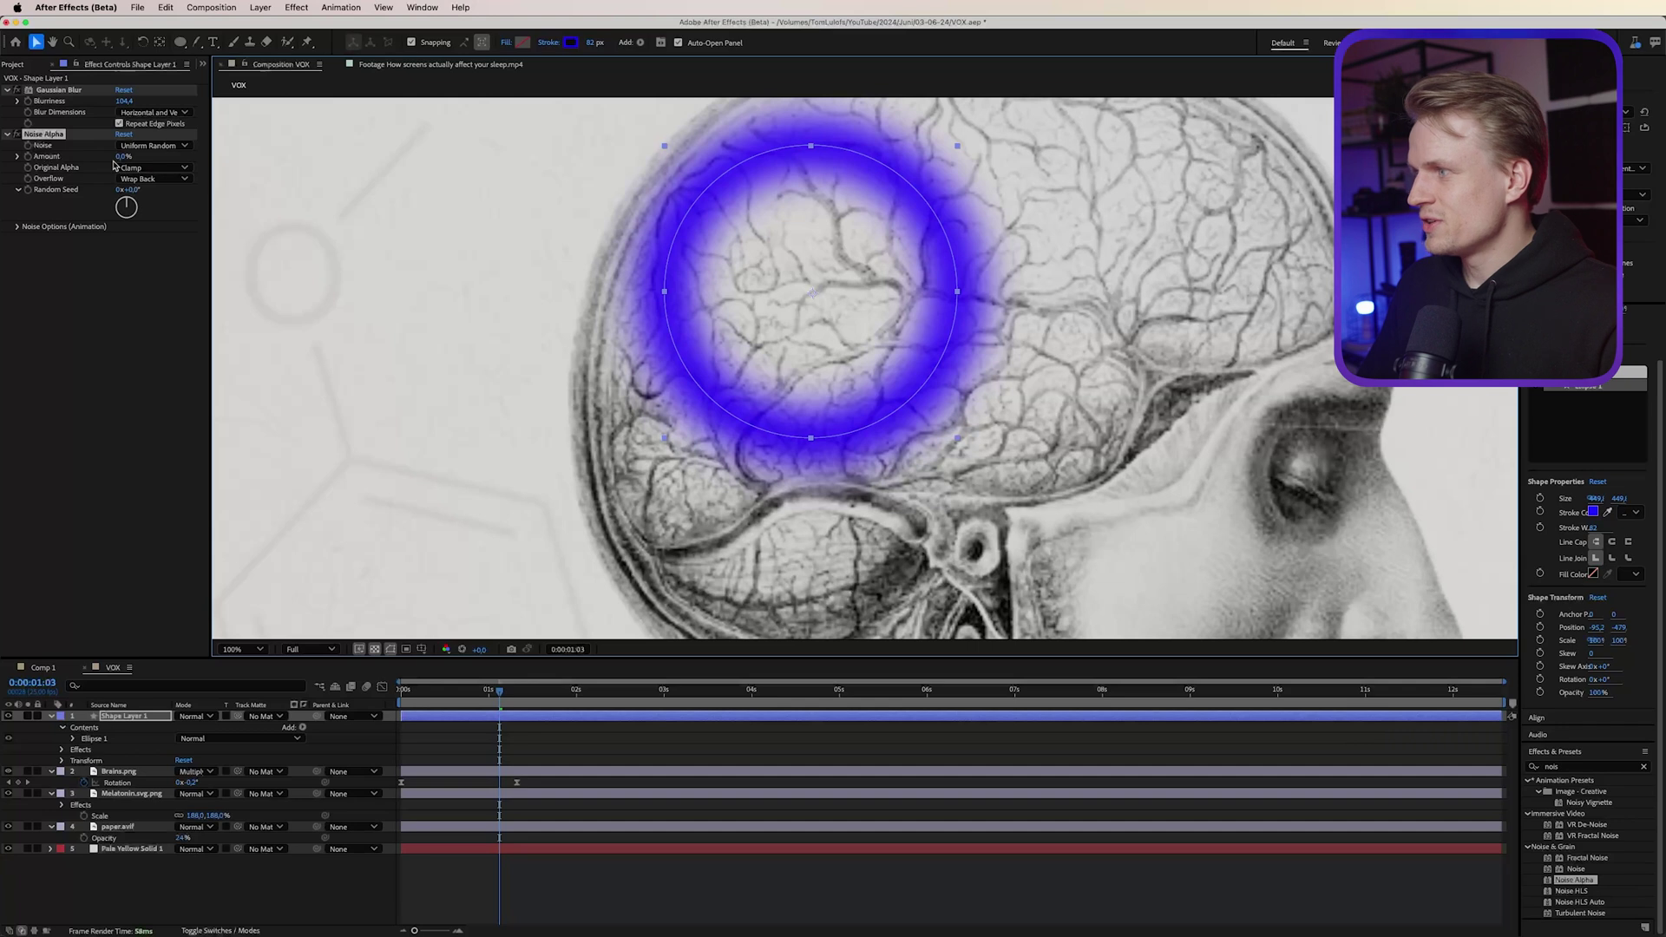
drag(124, 155, 250, 163)
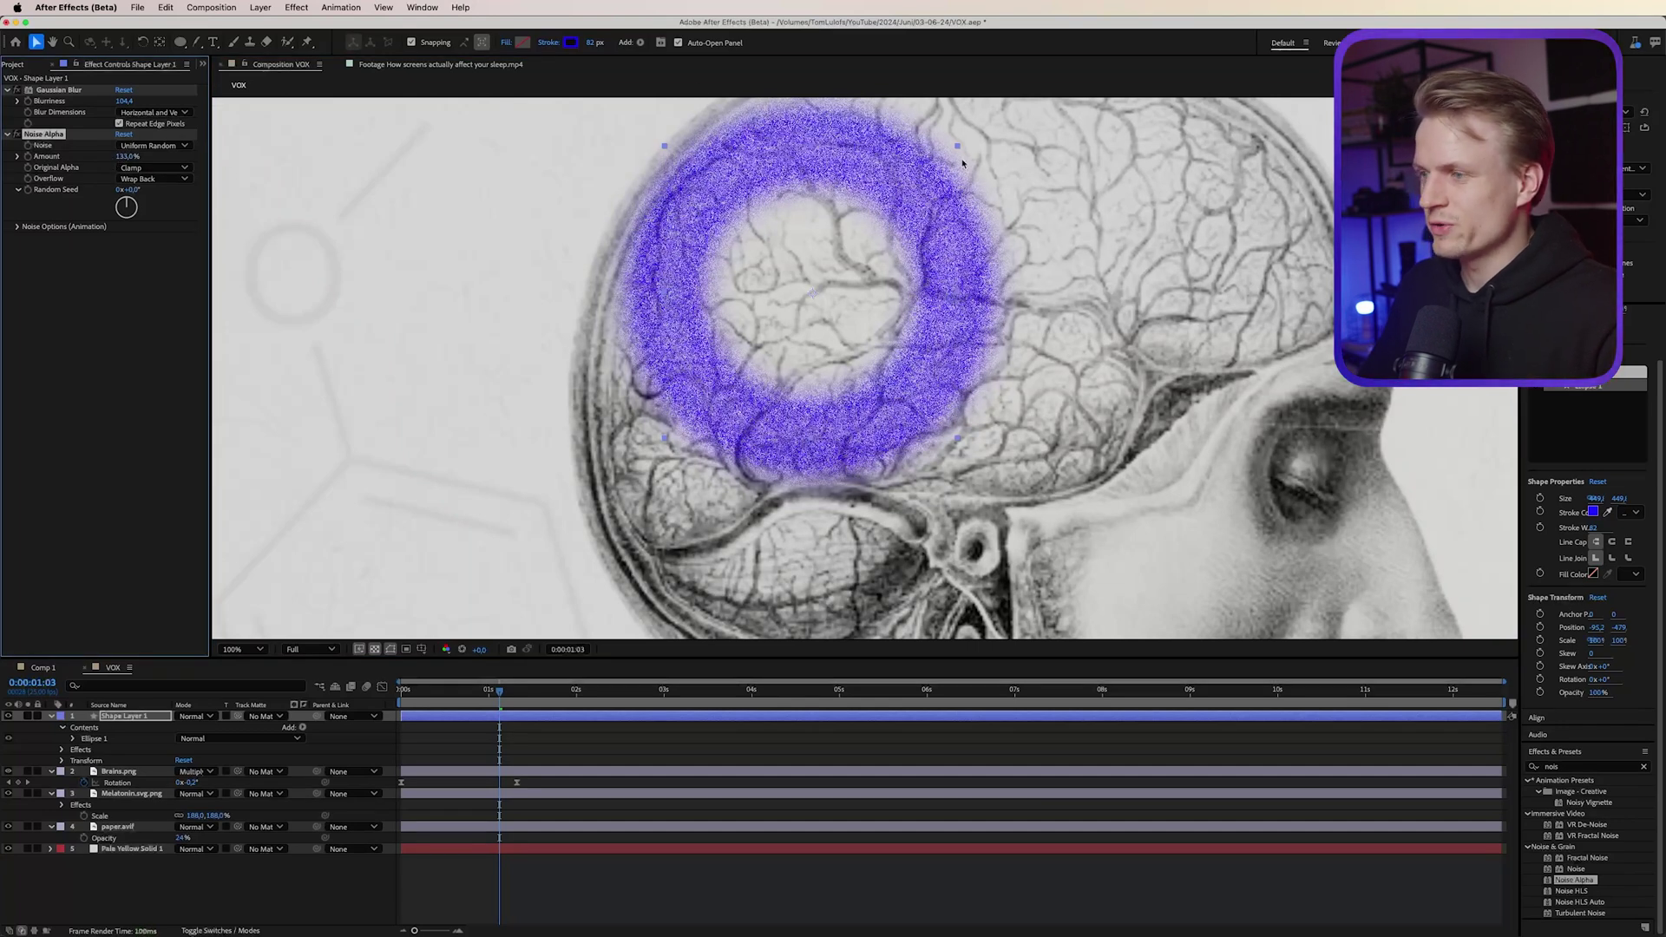
click(154, 169)
click(148, 228)
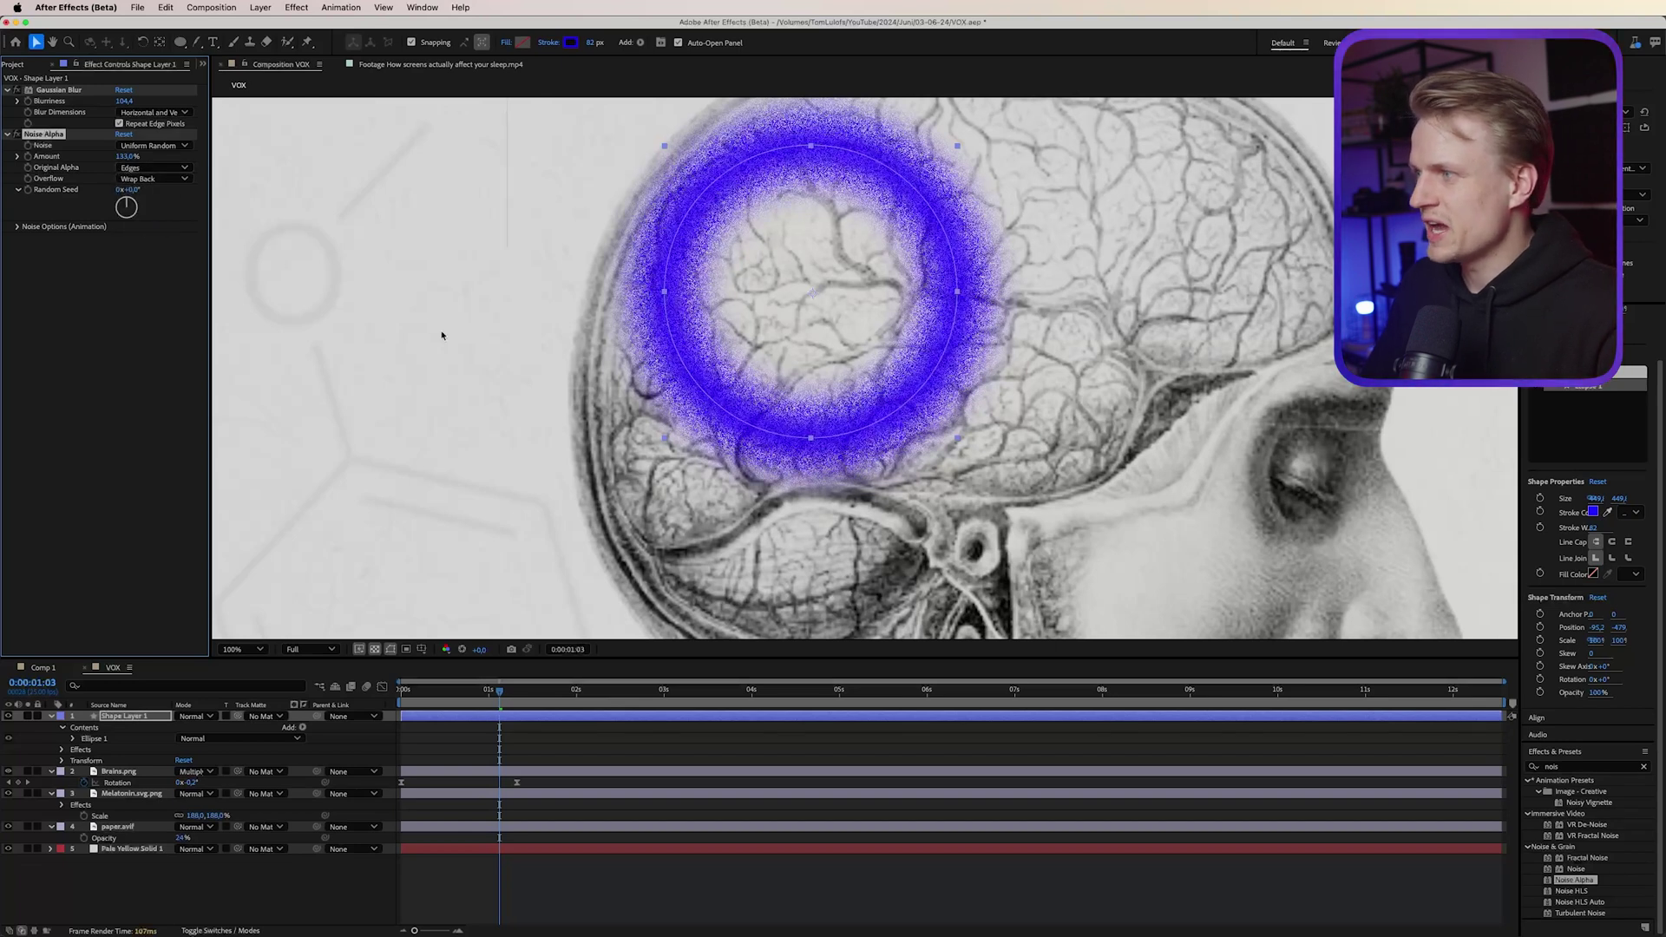
drag(111, 157, 30, 171)
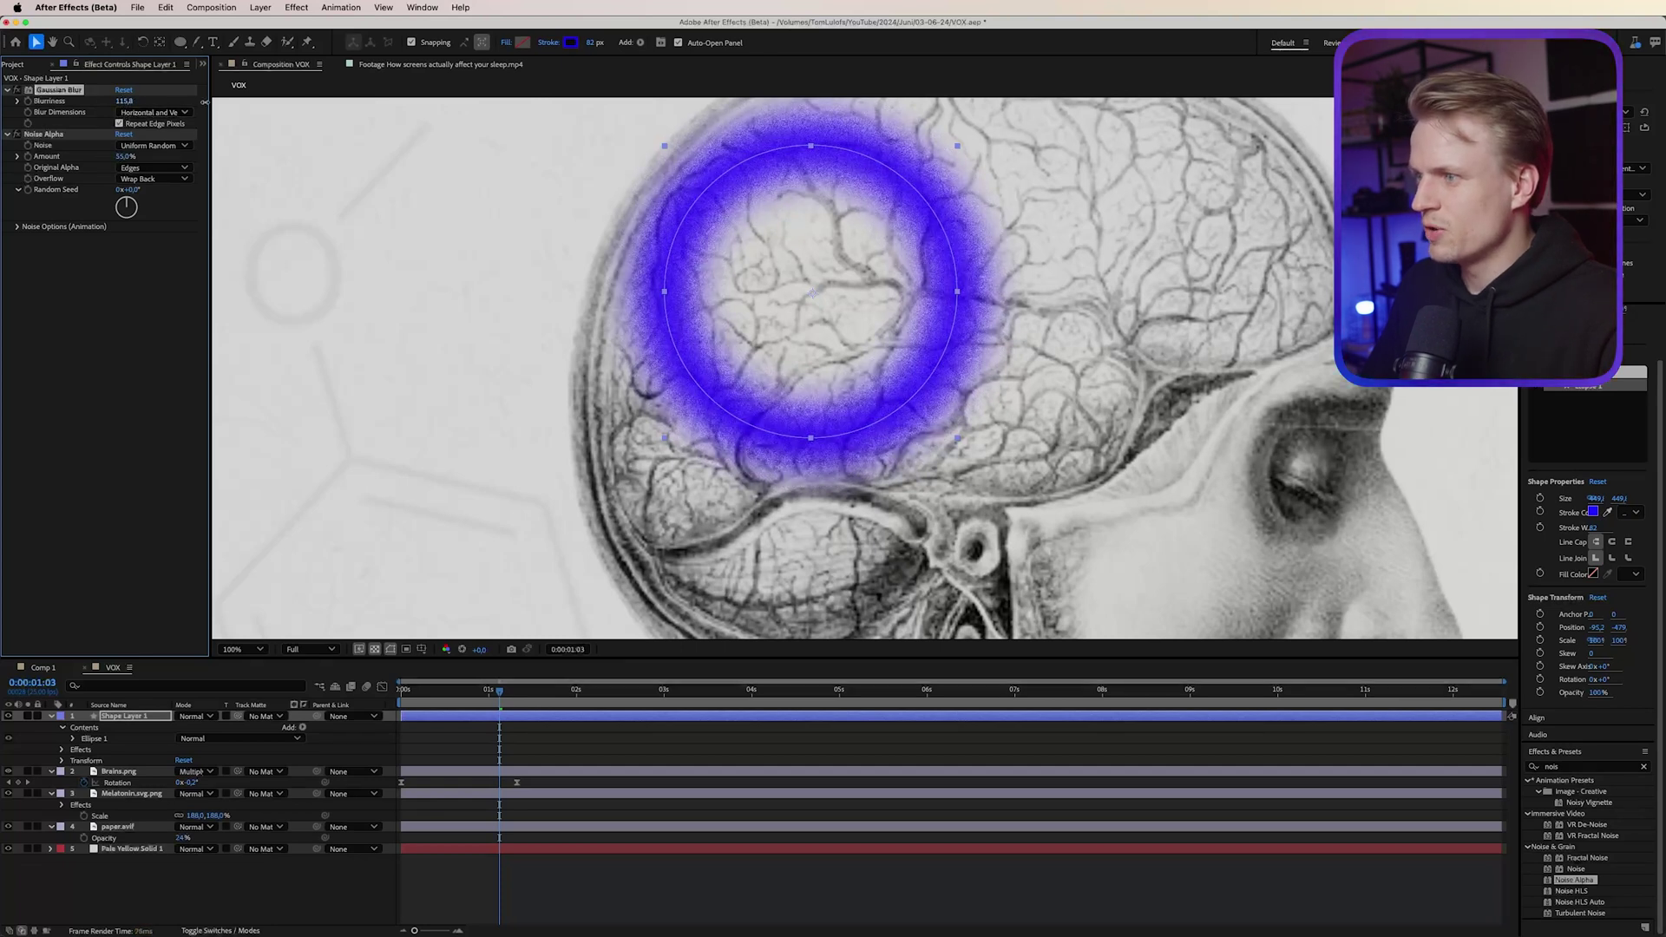
drag(205, 101, 535, 107)
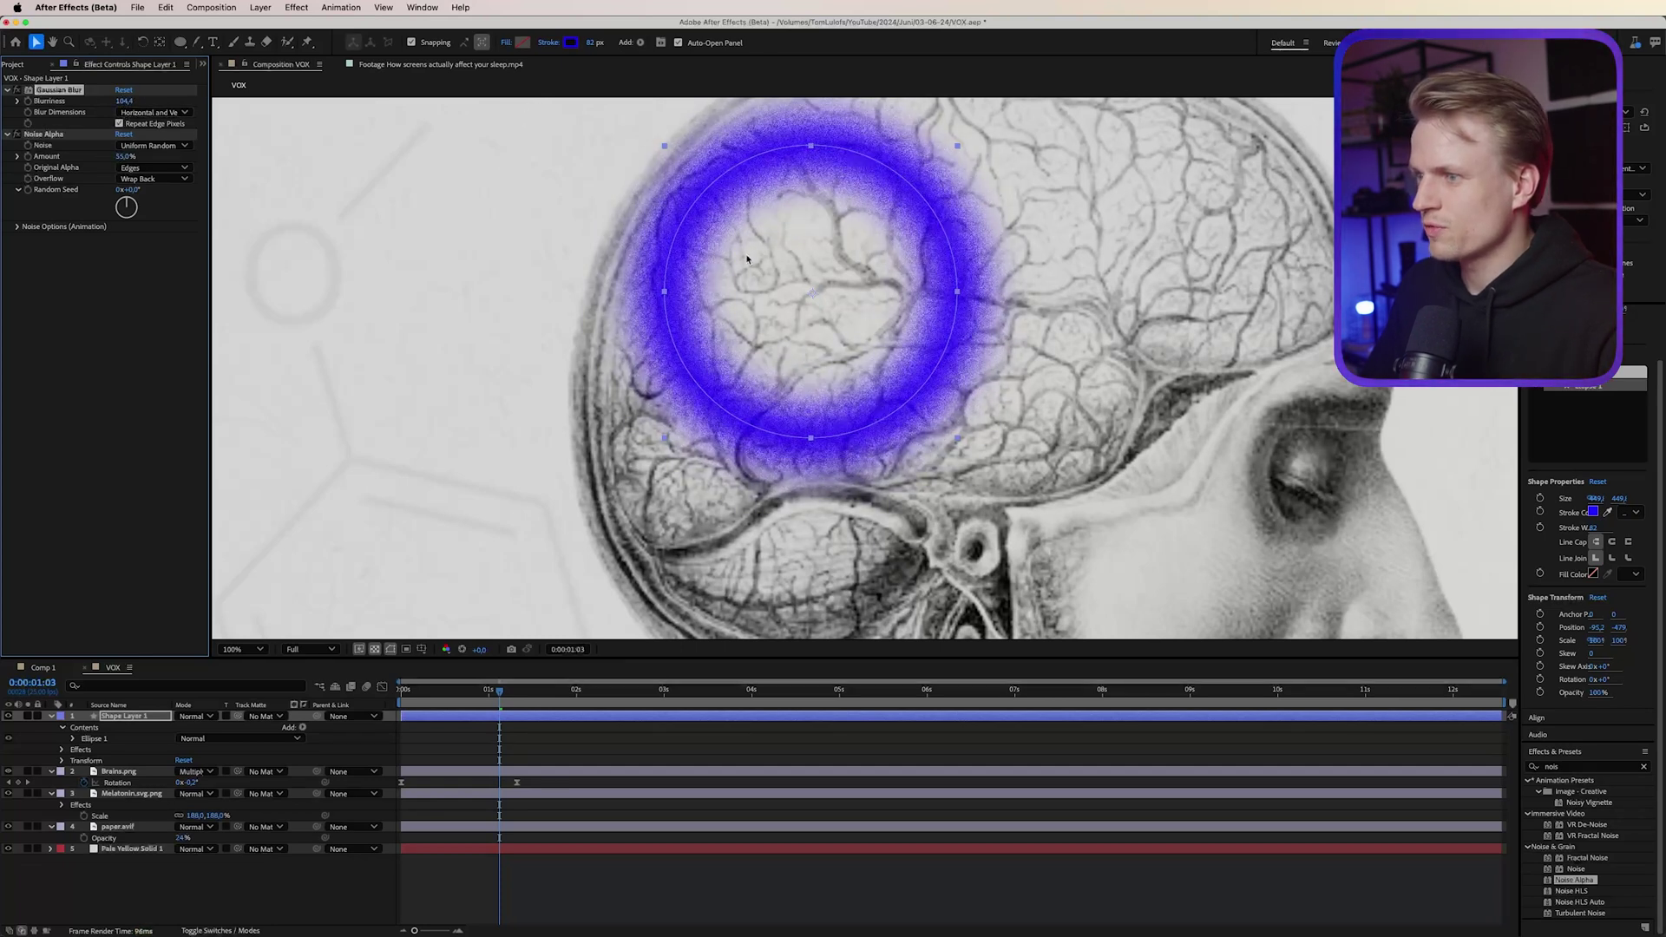
scroll(749, 264, down, 2)
scroll(750, 266, up, 1)
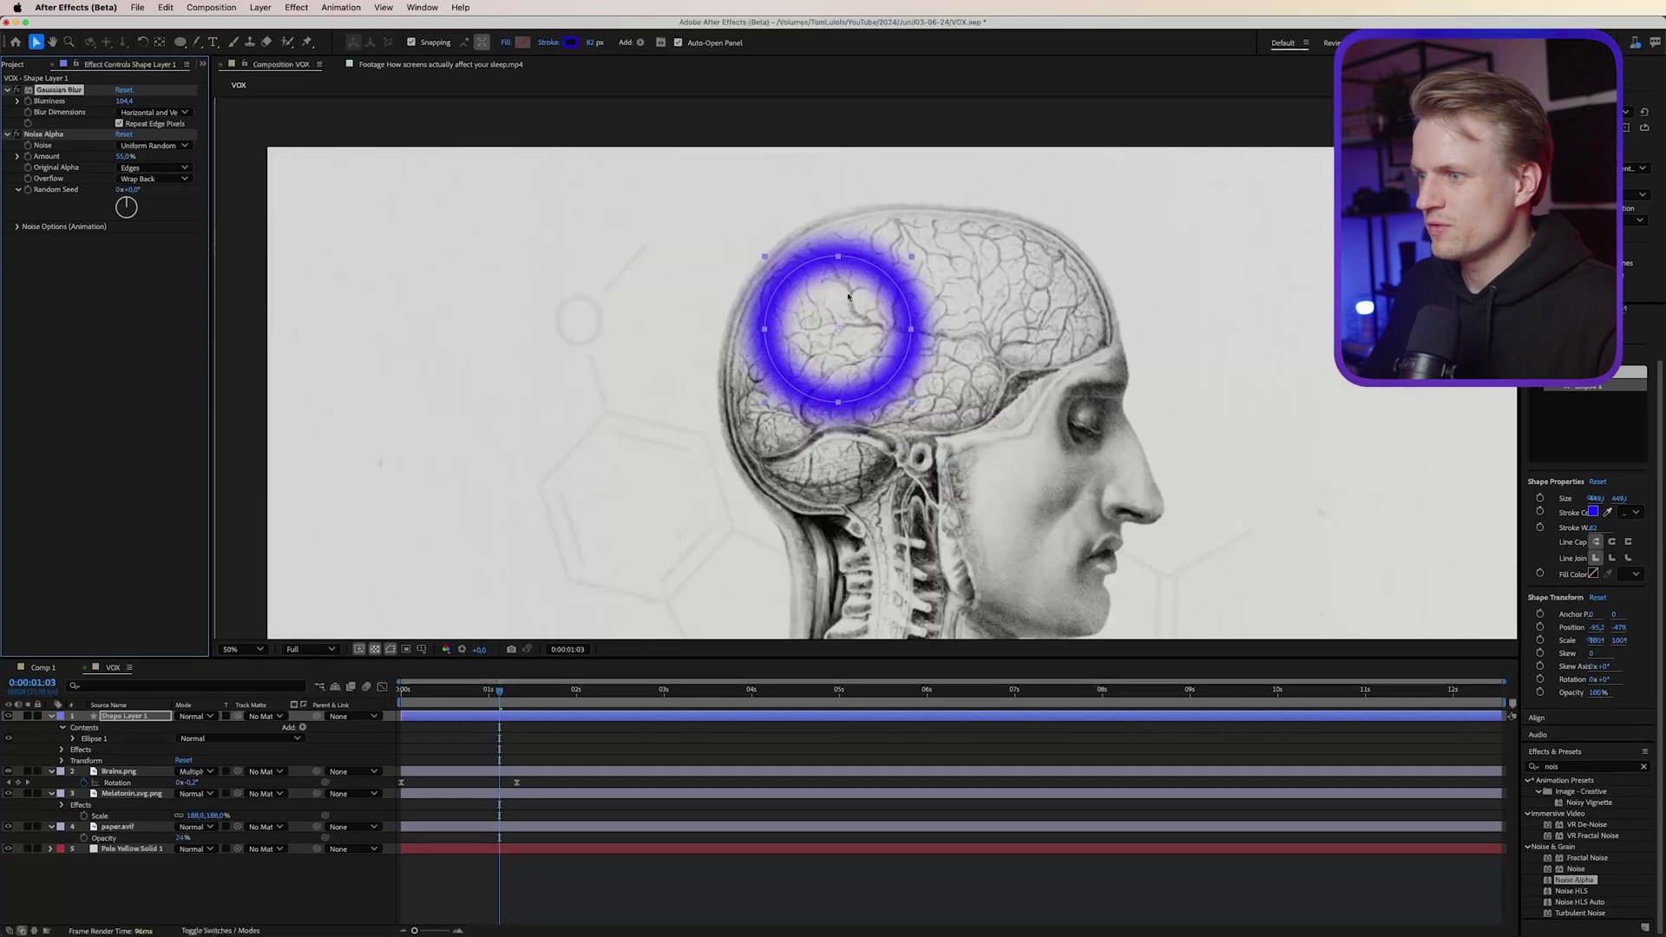
click(645, 765)
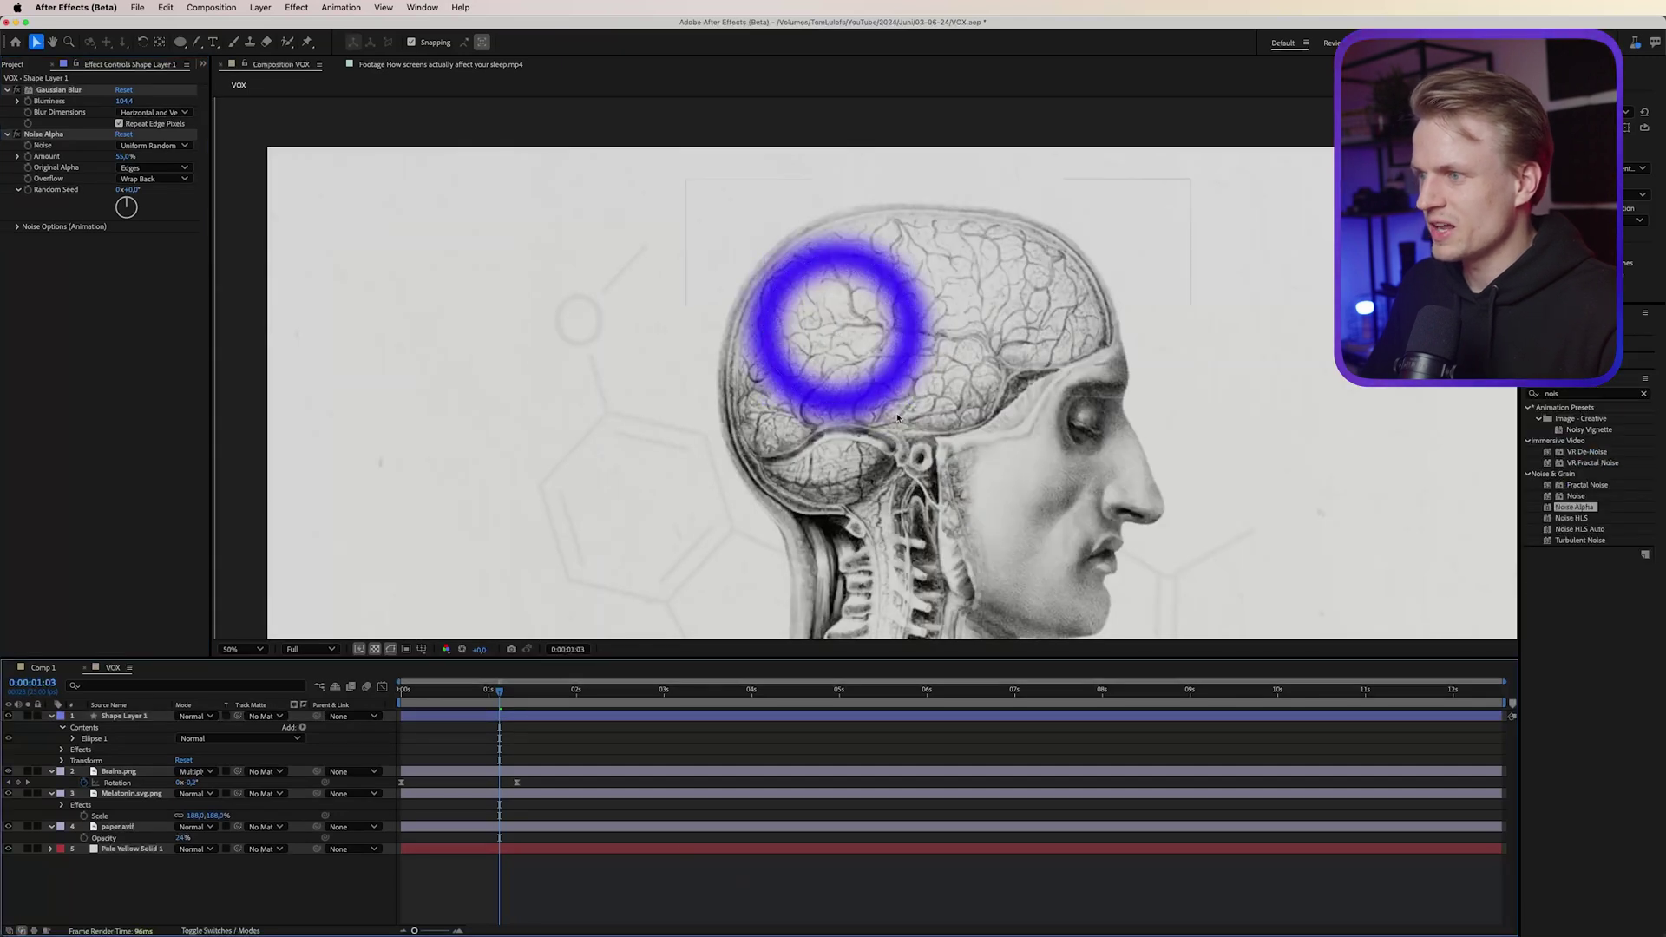
click(822, 367)
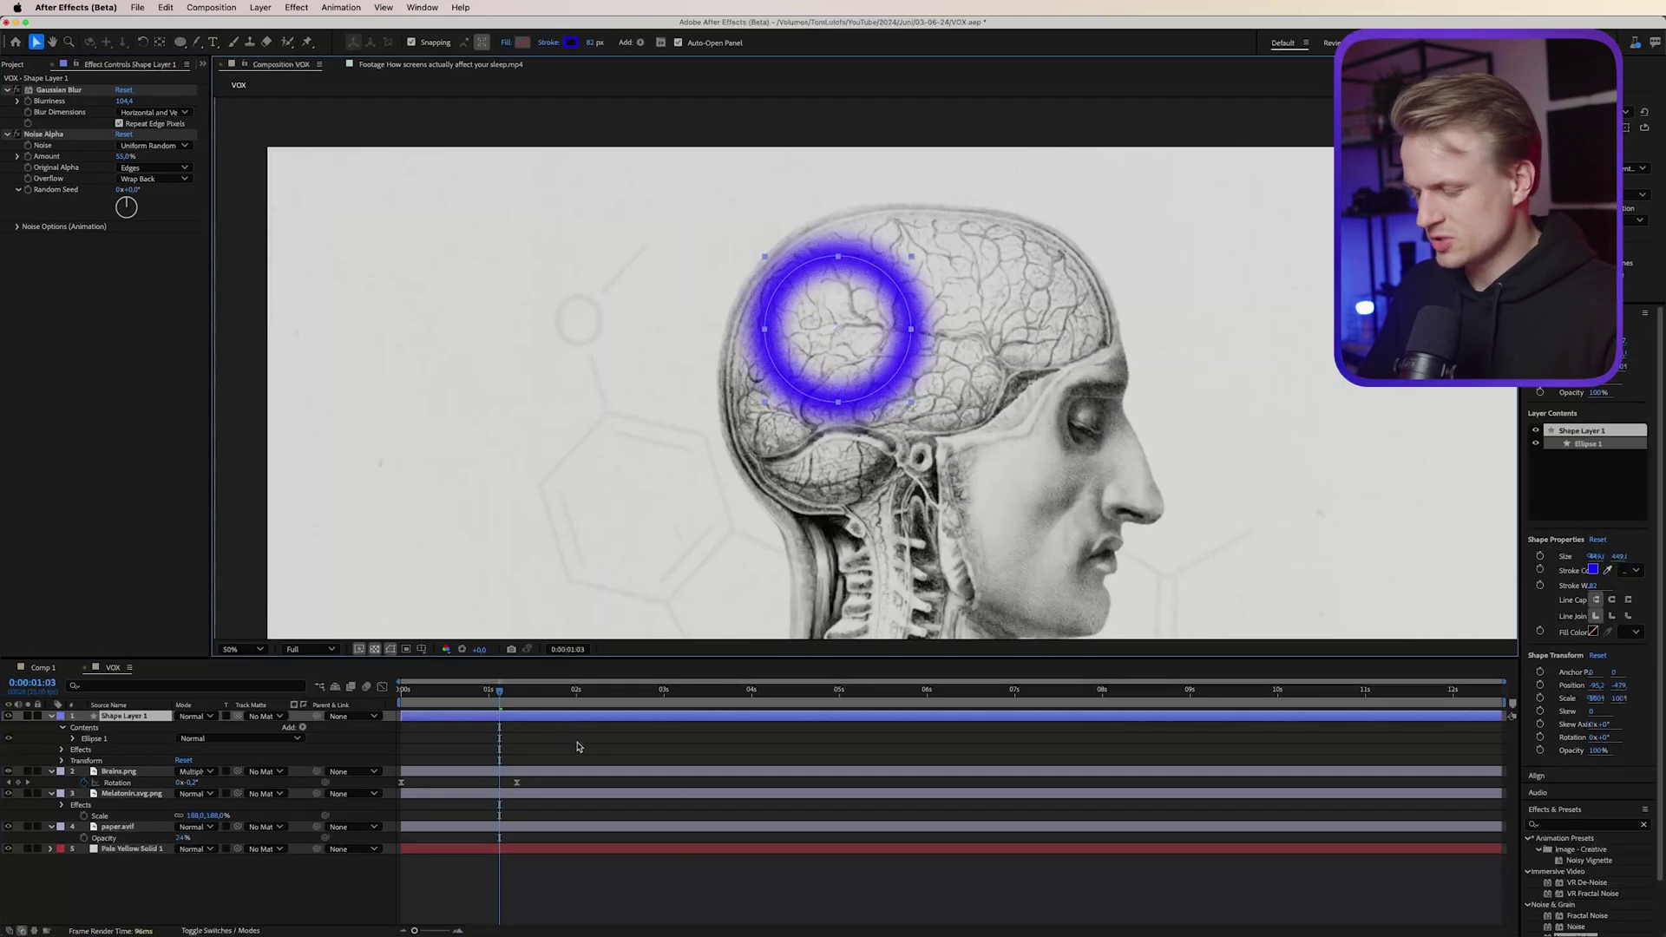
Keyframe the ring's Scale from 0 at 1 second to 100 at 2 seconds
key(s)
click(84, 727)
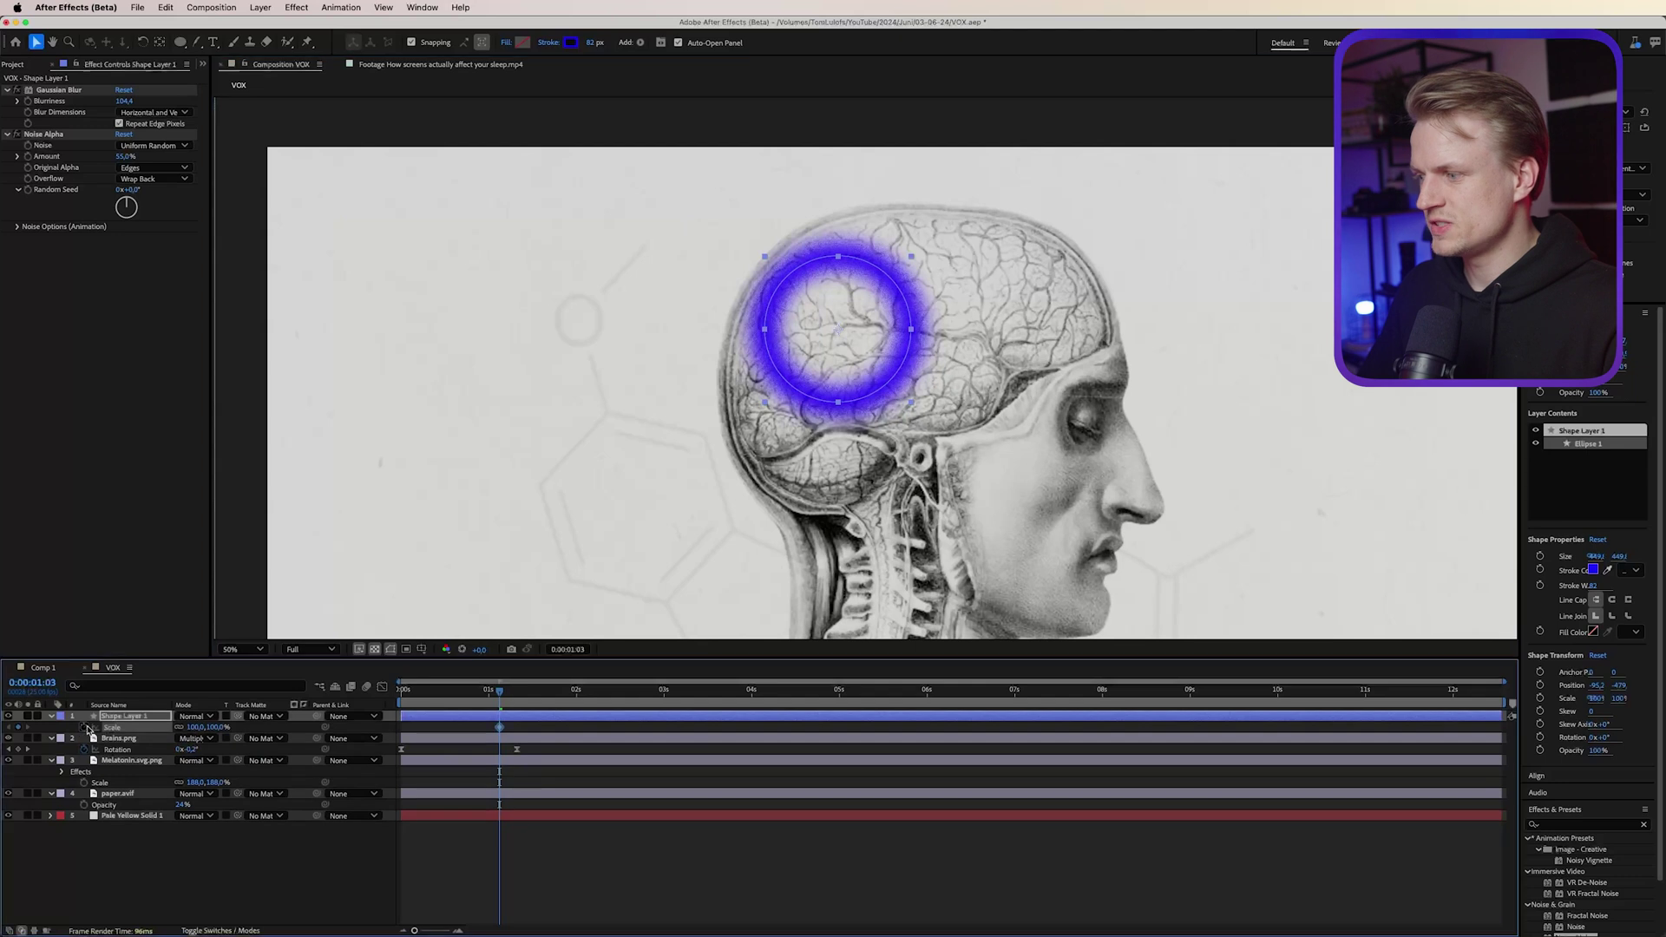
drag(500, 729, 588, 727)
click(219, 727)
text(0)
key(Return)
key(space)
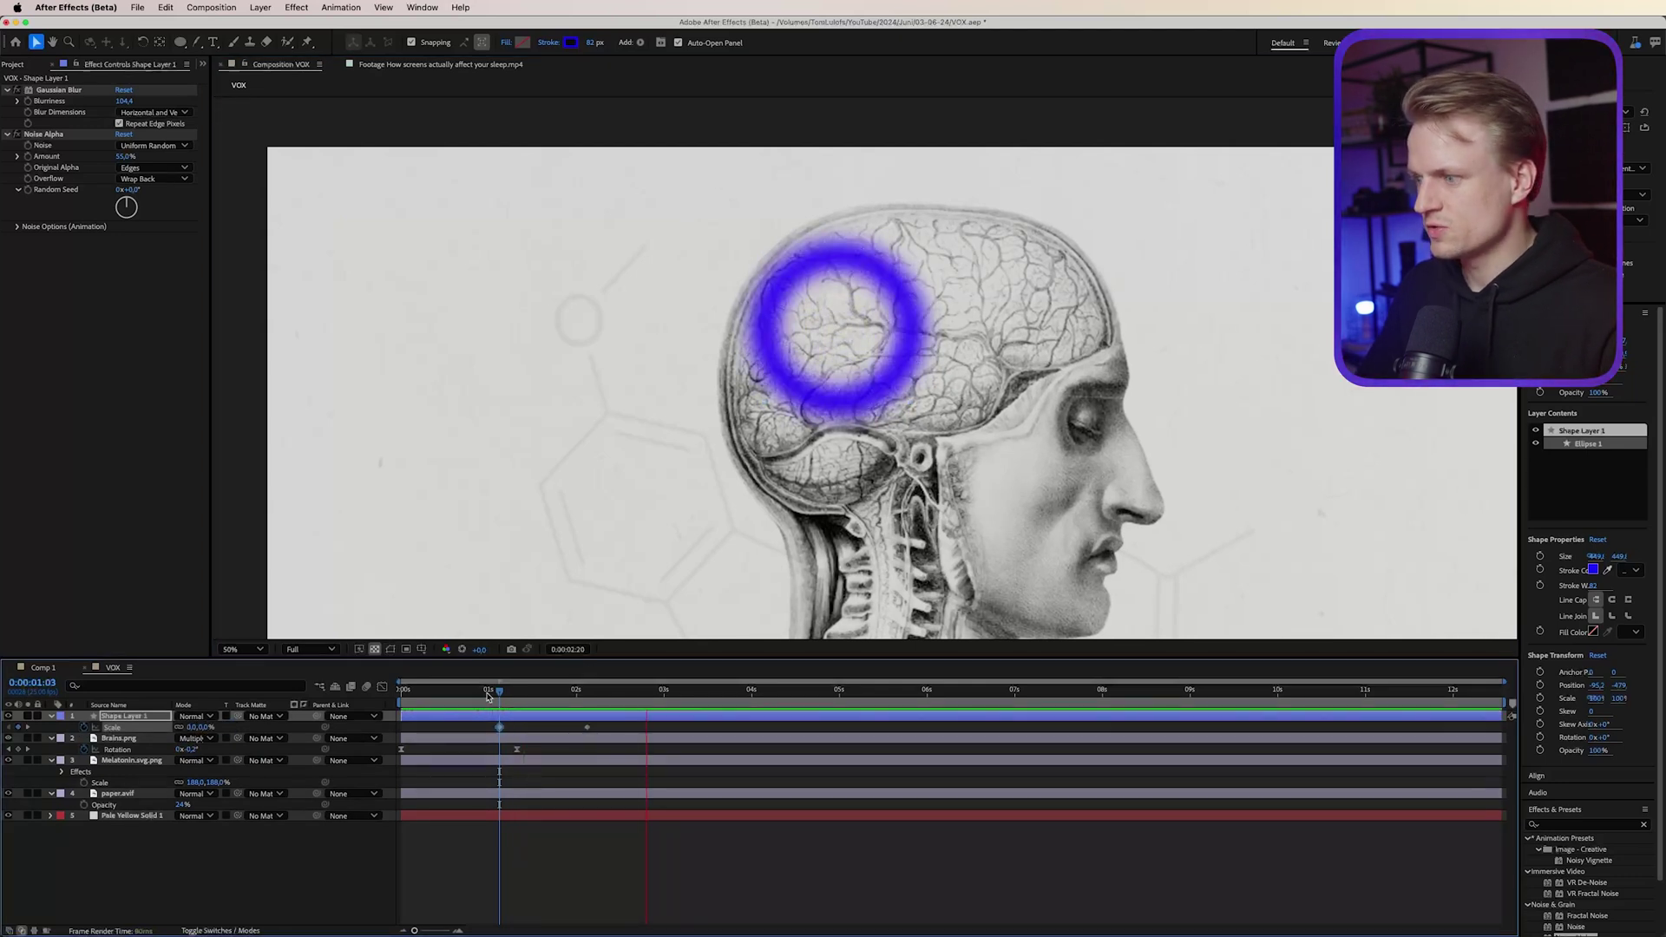
click(489, 691)
click(587, 727)
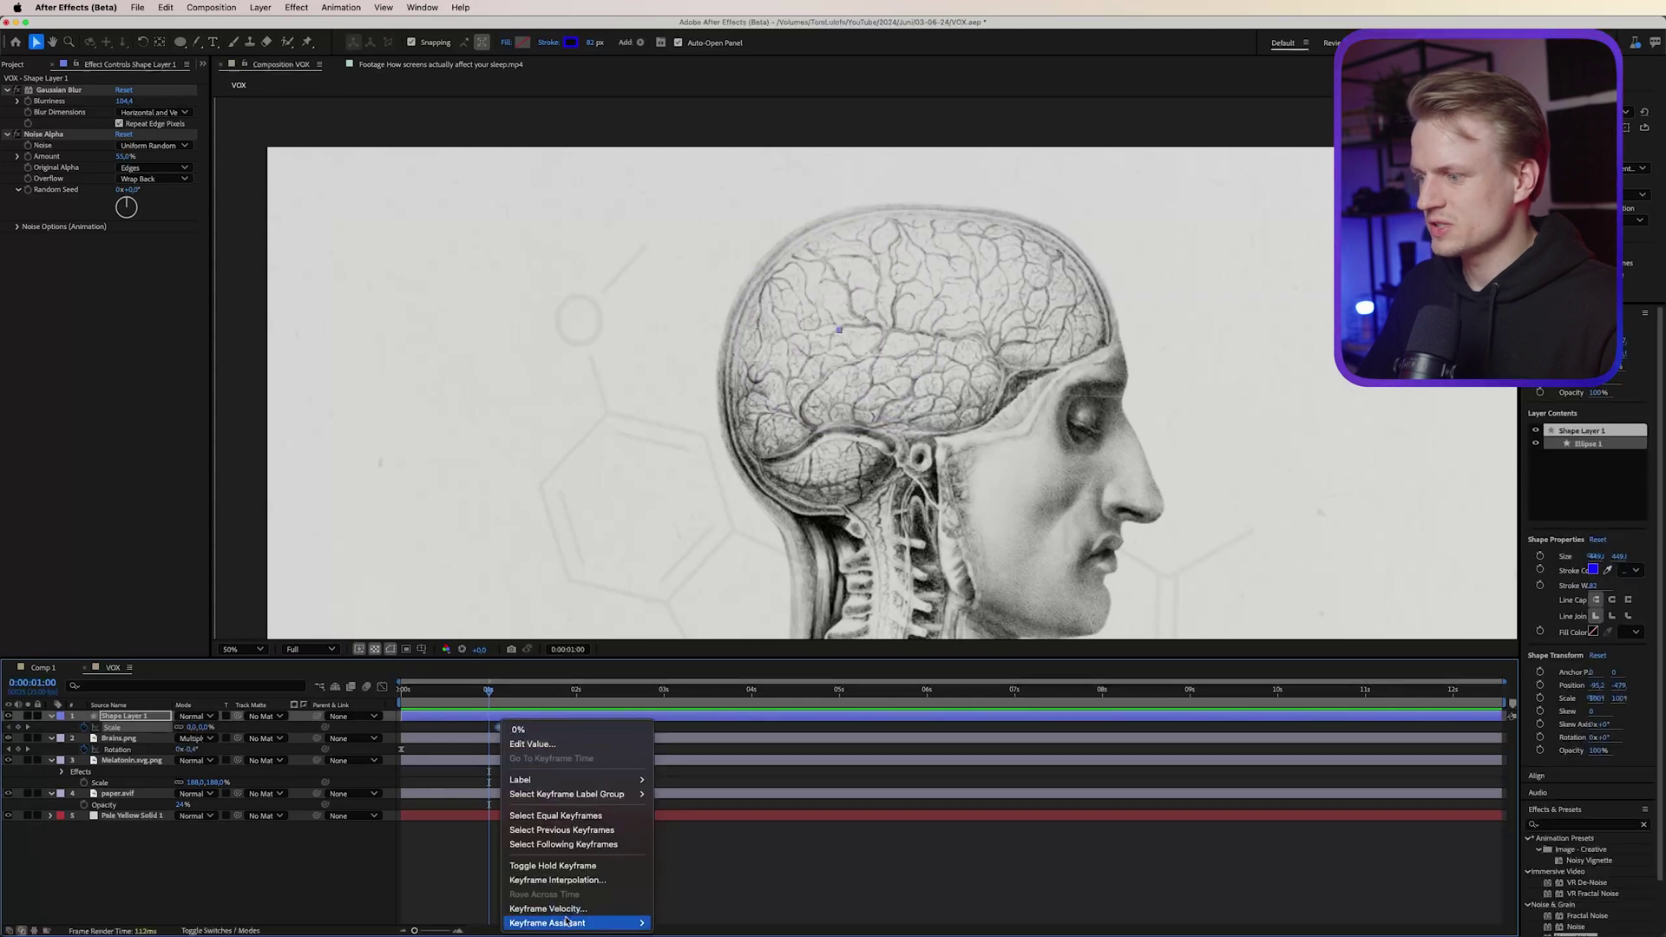
Ease the ring's scale-up, shape its speed curve, and parent it to Brains.png
mouse_move(564, 923)
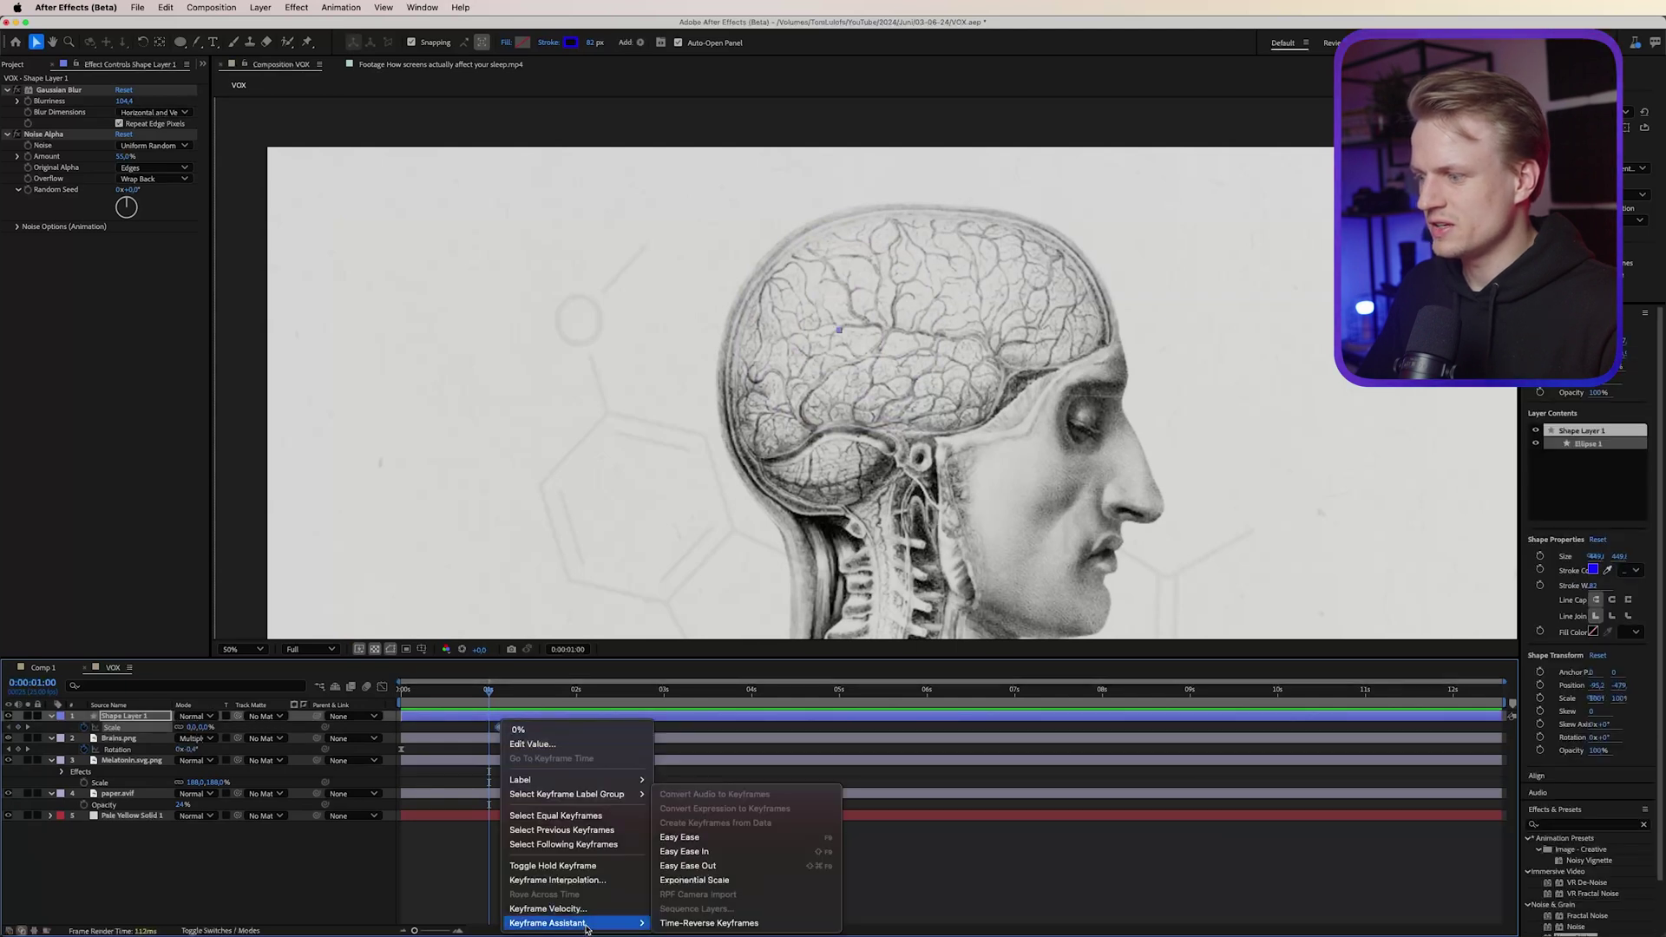
click(690, 851)
key(shift+F3)
drag(586, 857, 543, 895)
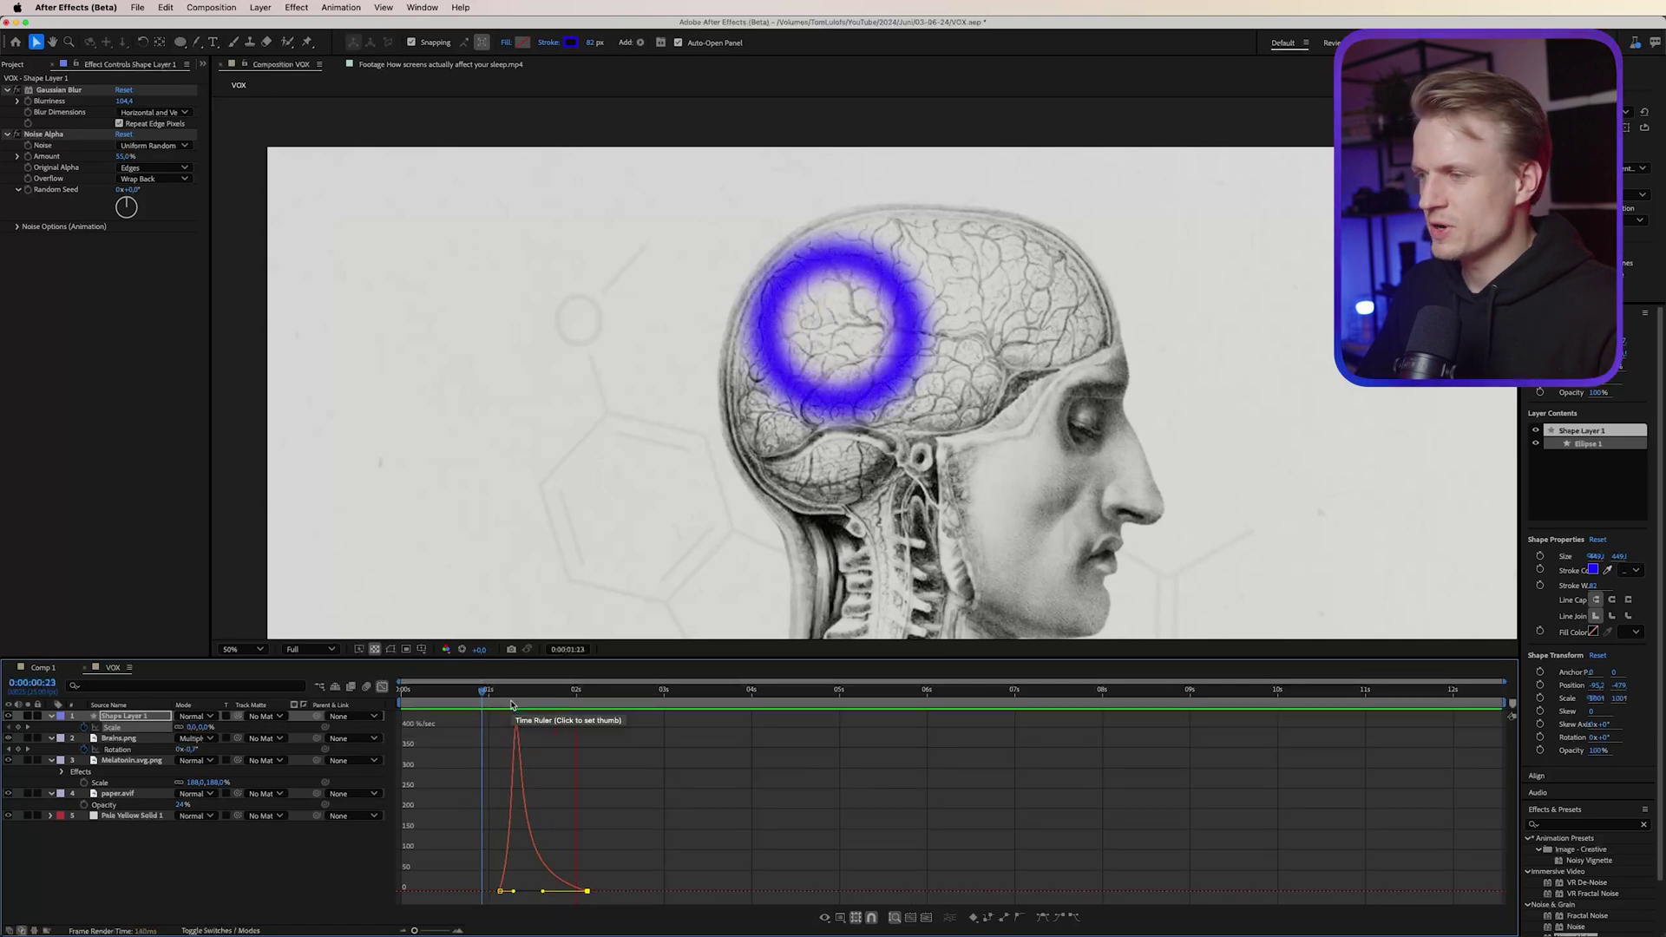
drag(511, 703, 529, 703)
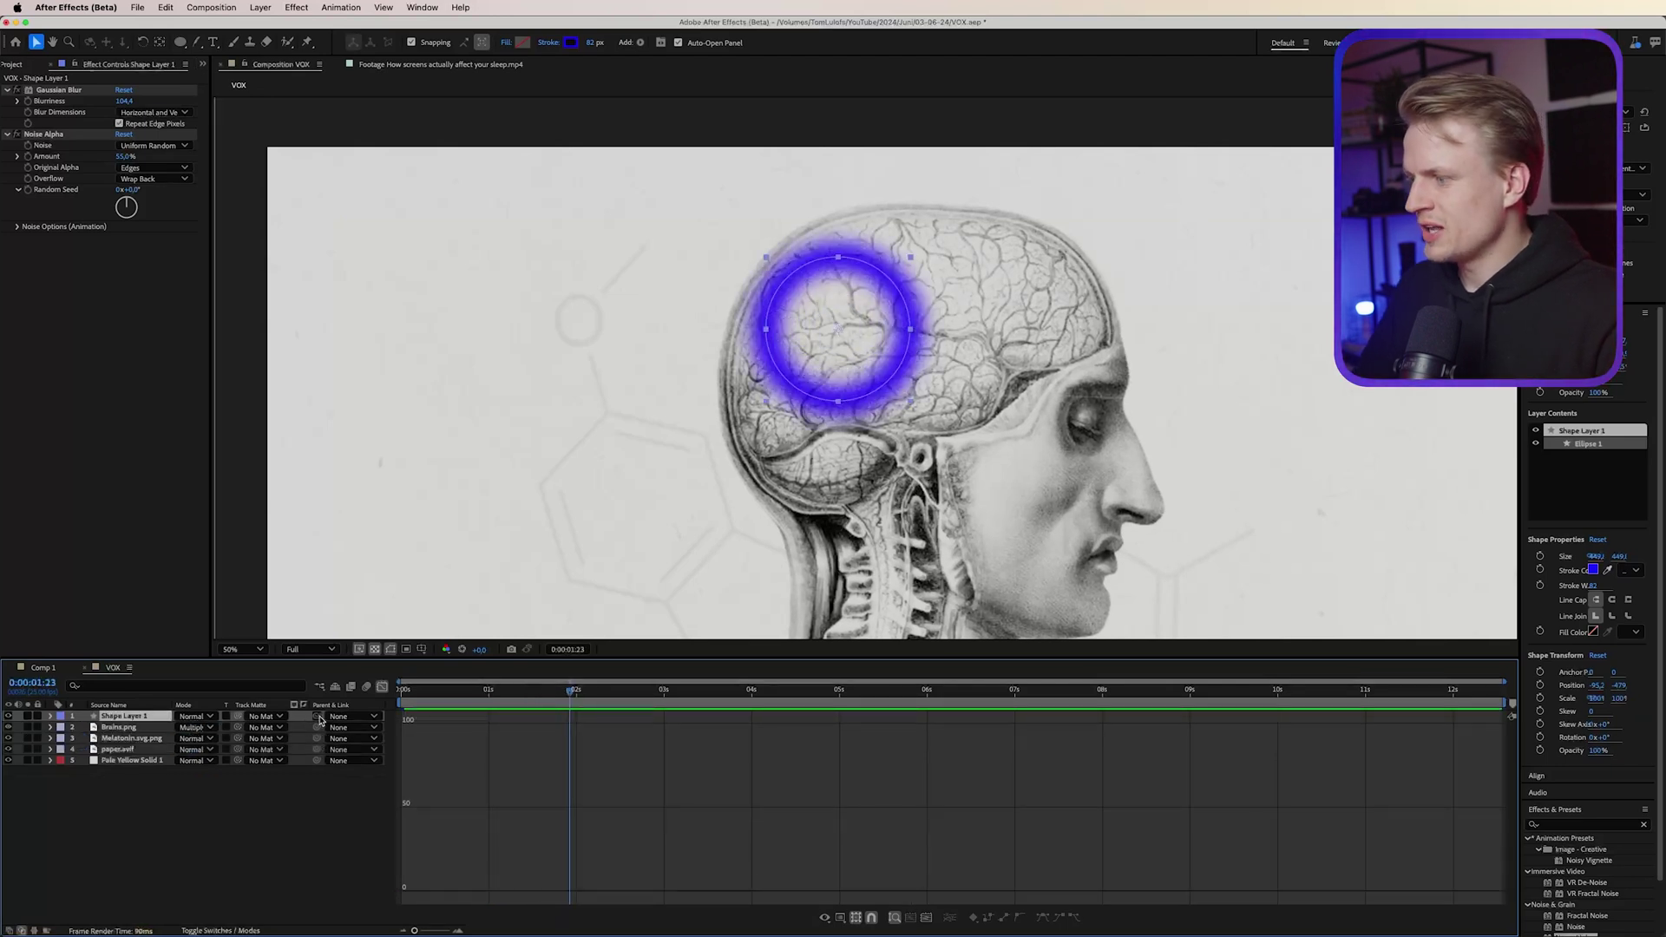
drag(317, 716, 139, 728)
click(139, 729)
Keyframe Brains.png Position sliding right to 2964,1212 over about one second
key(p)
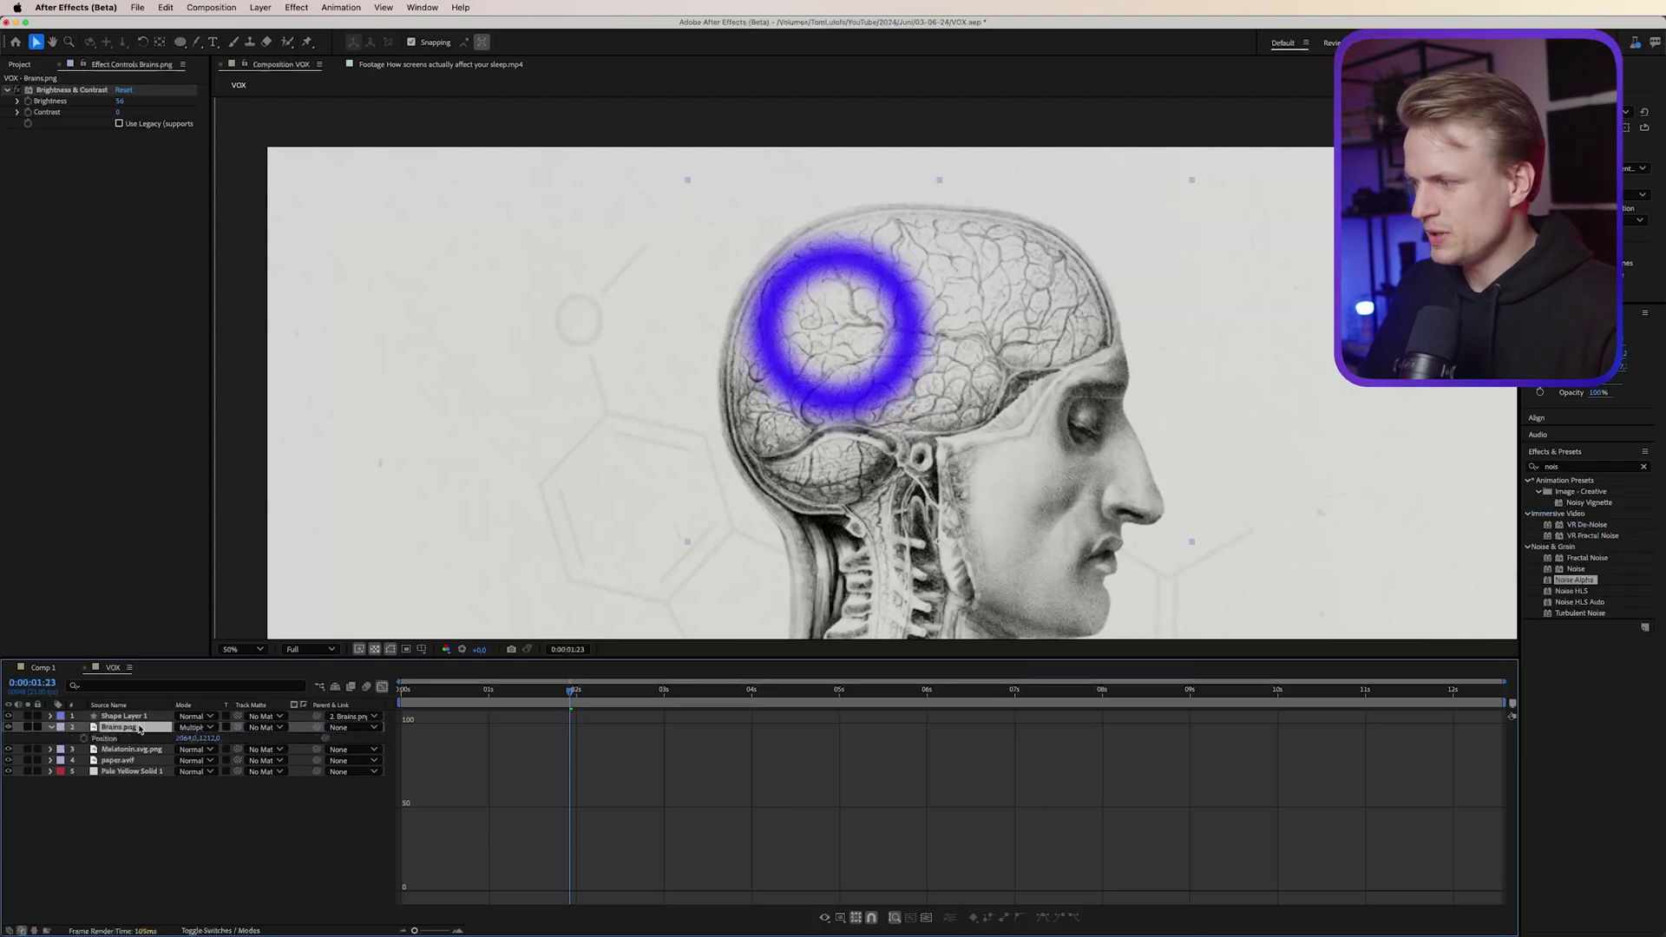
click(84, 739)
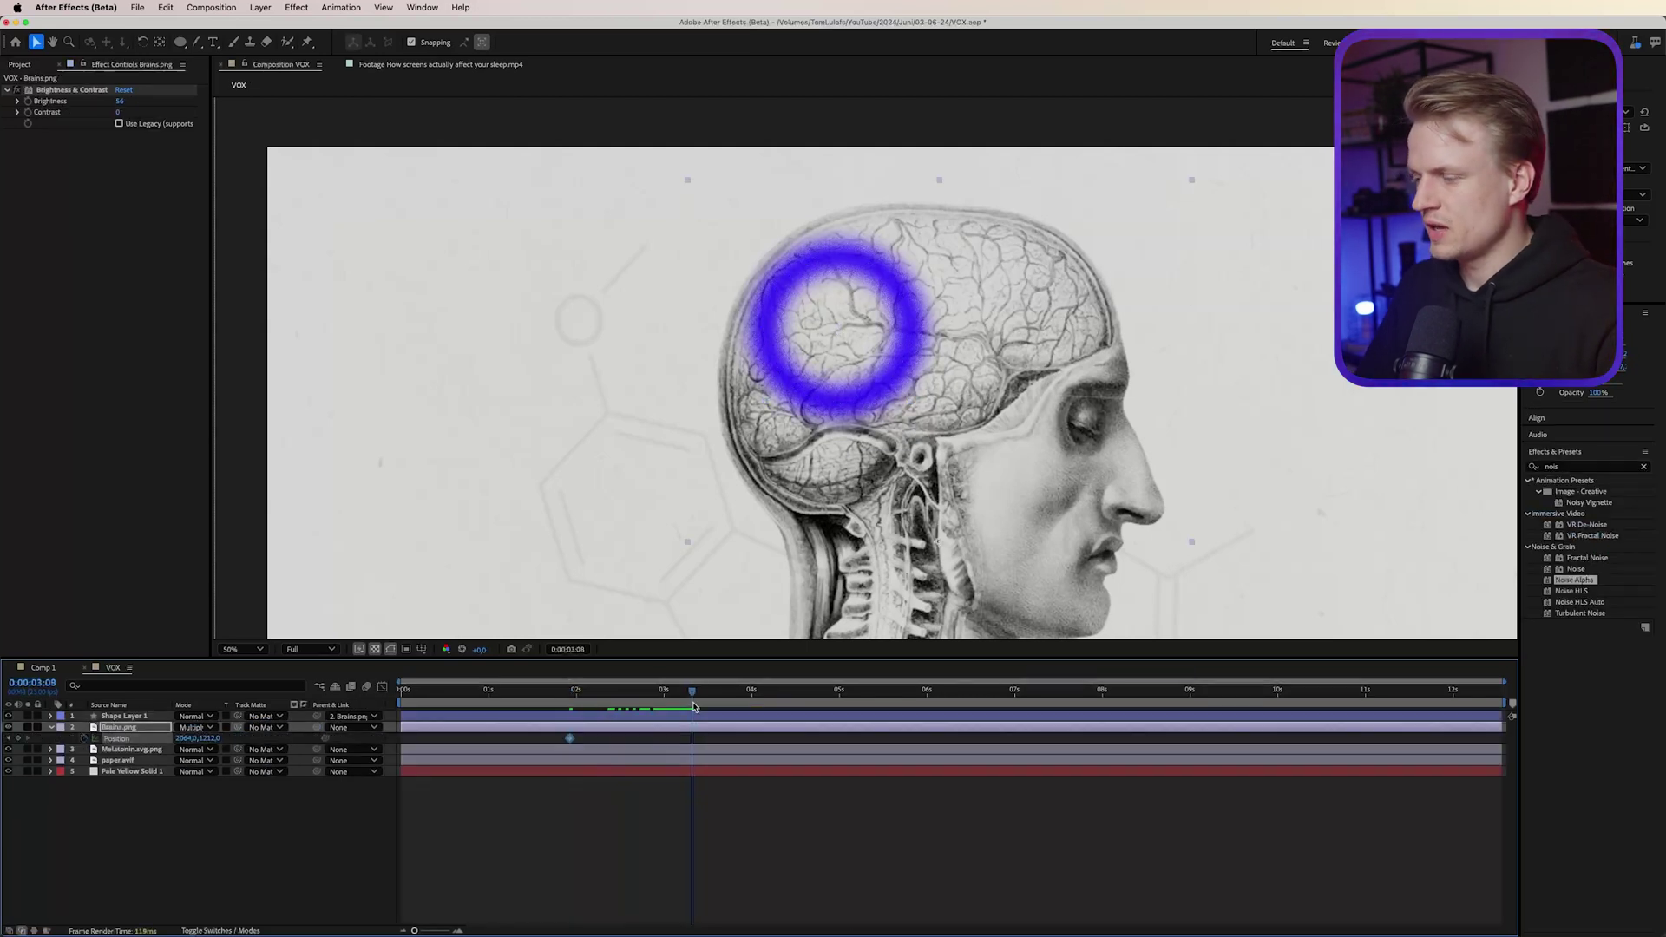
drag(693, 706, 697, 707)
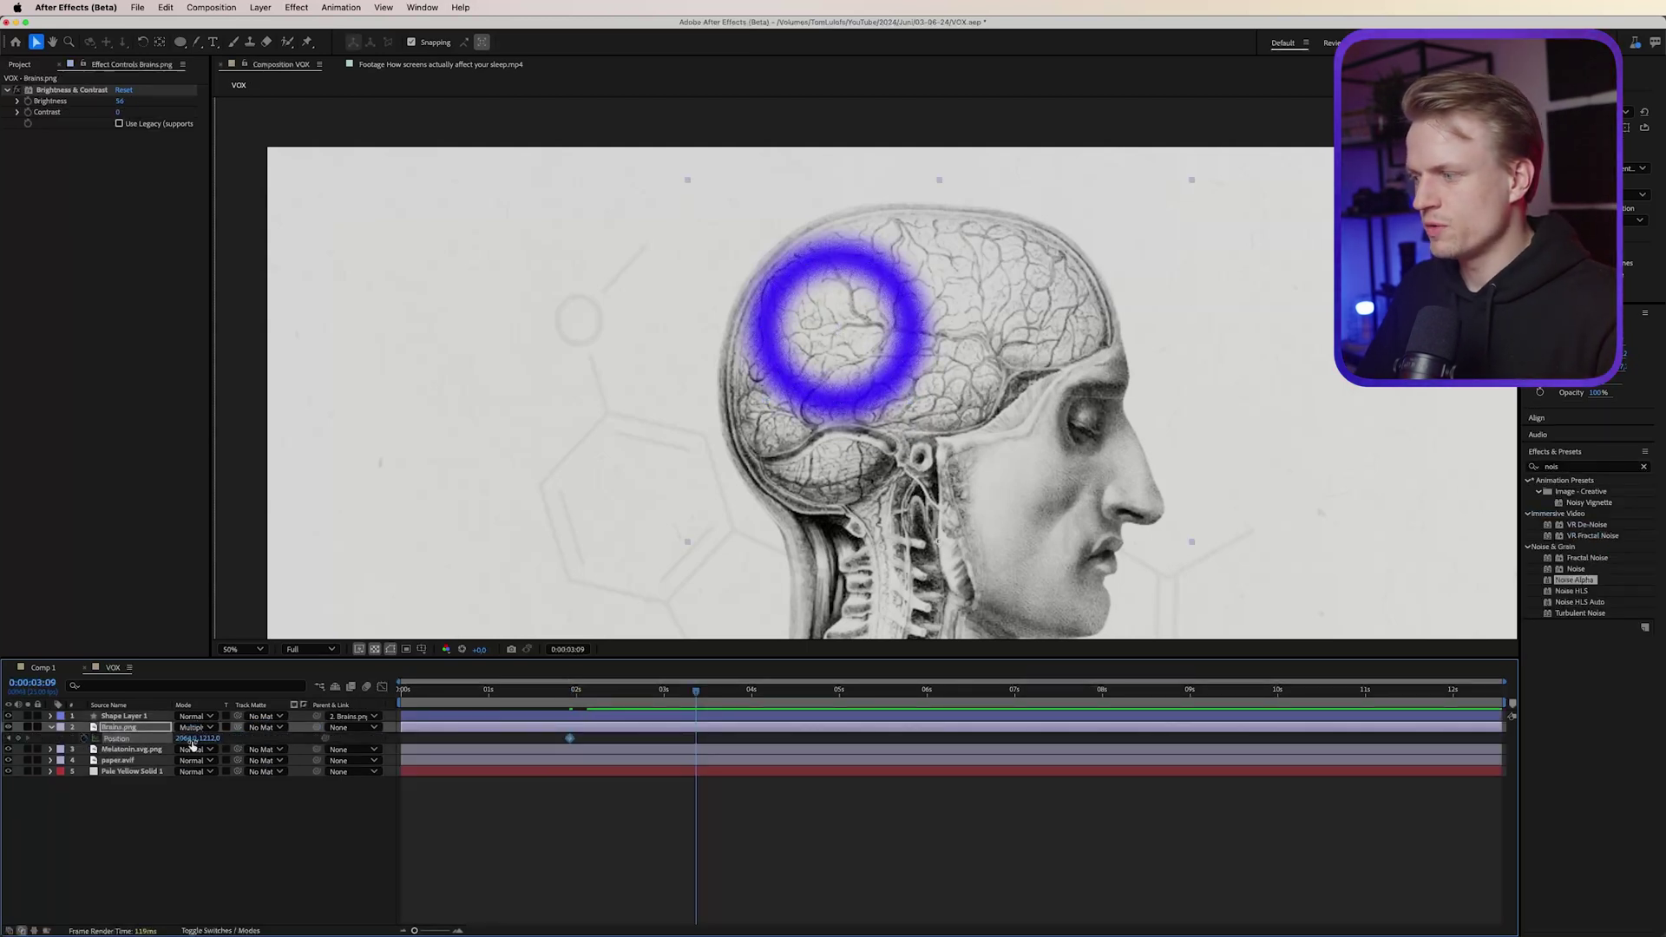
drag(211, 738, 772, 740)
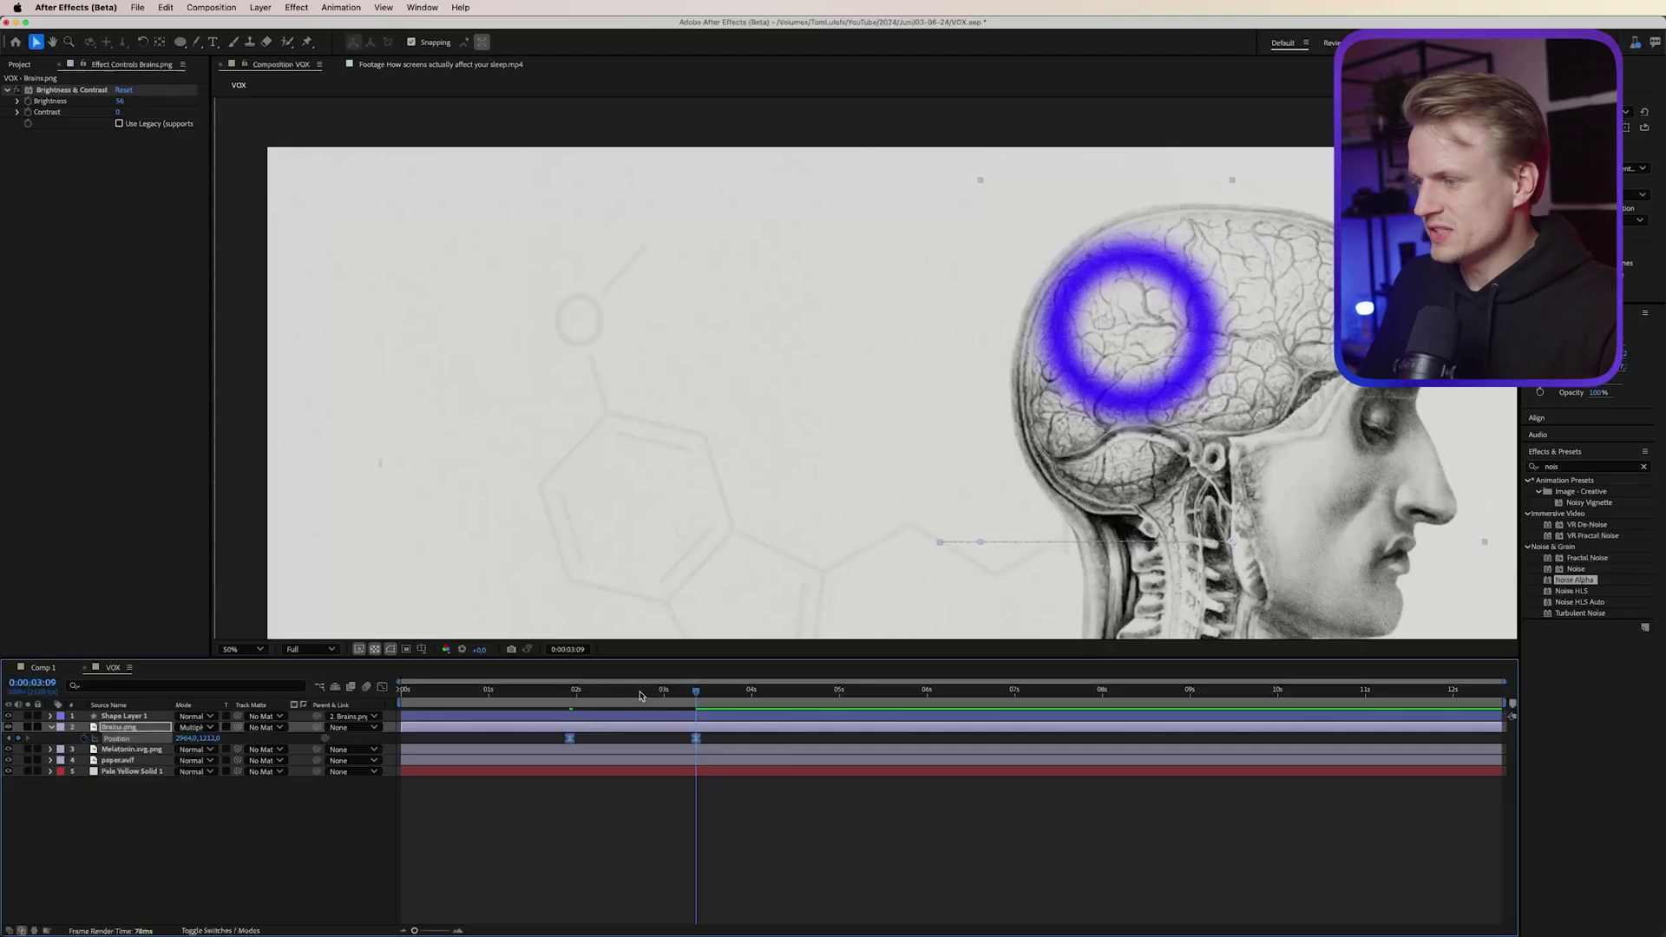
drag(640, 696, 565, 697)
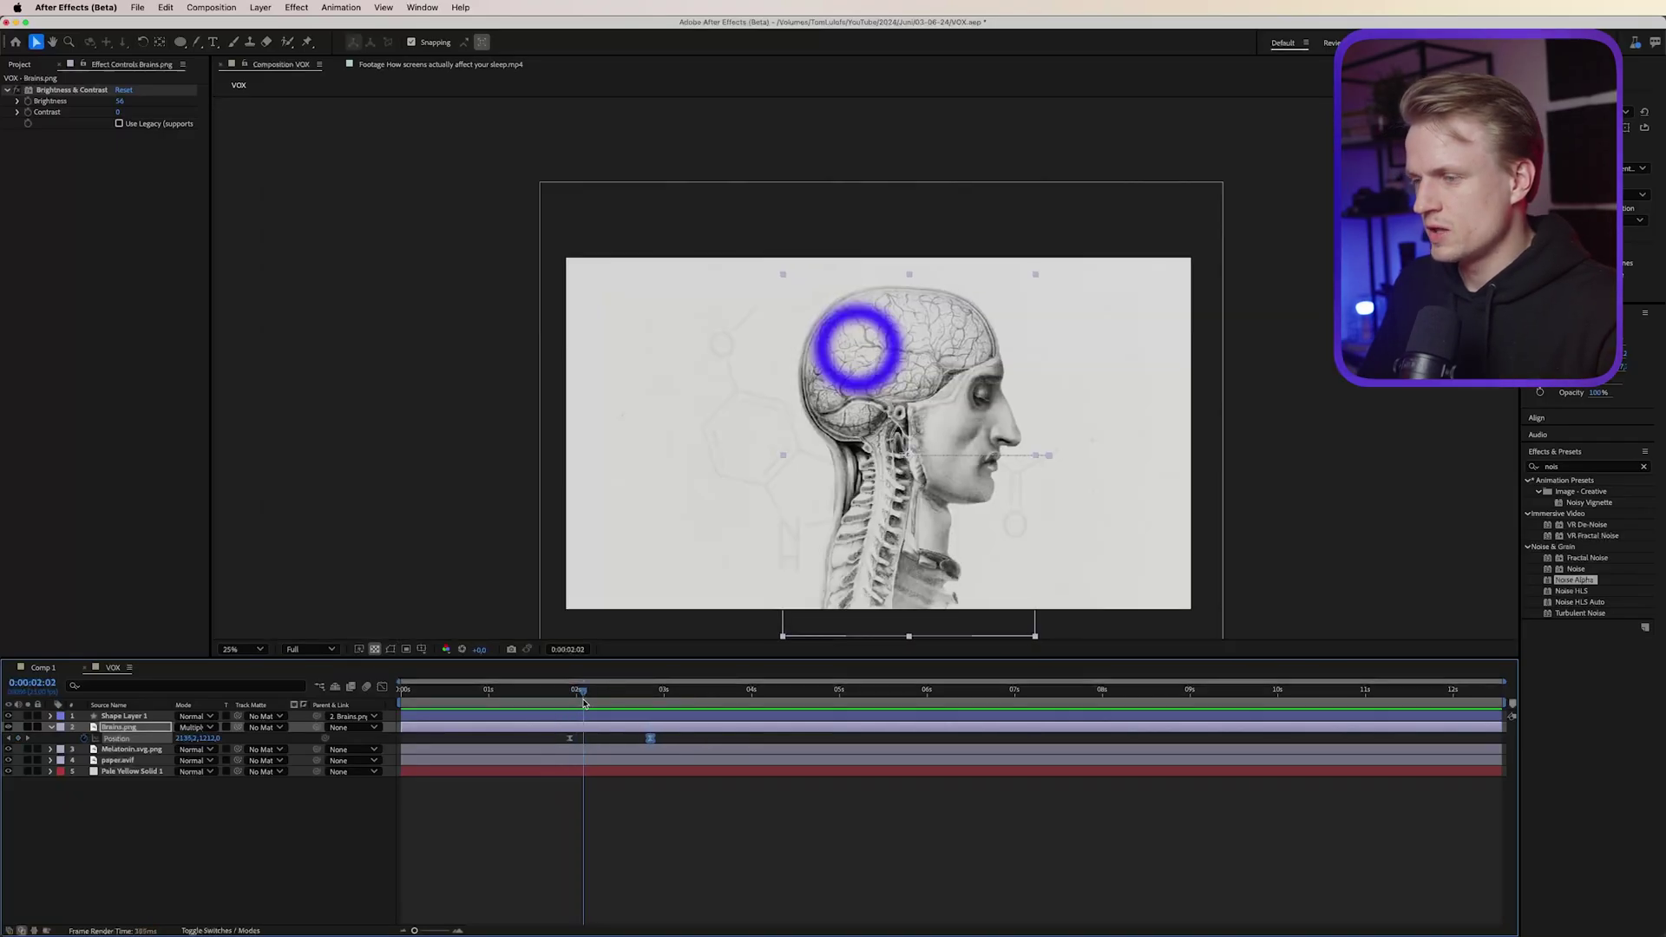
drag(580, 698, 657, 718)
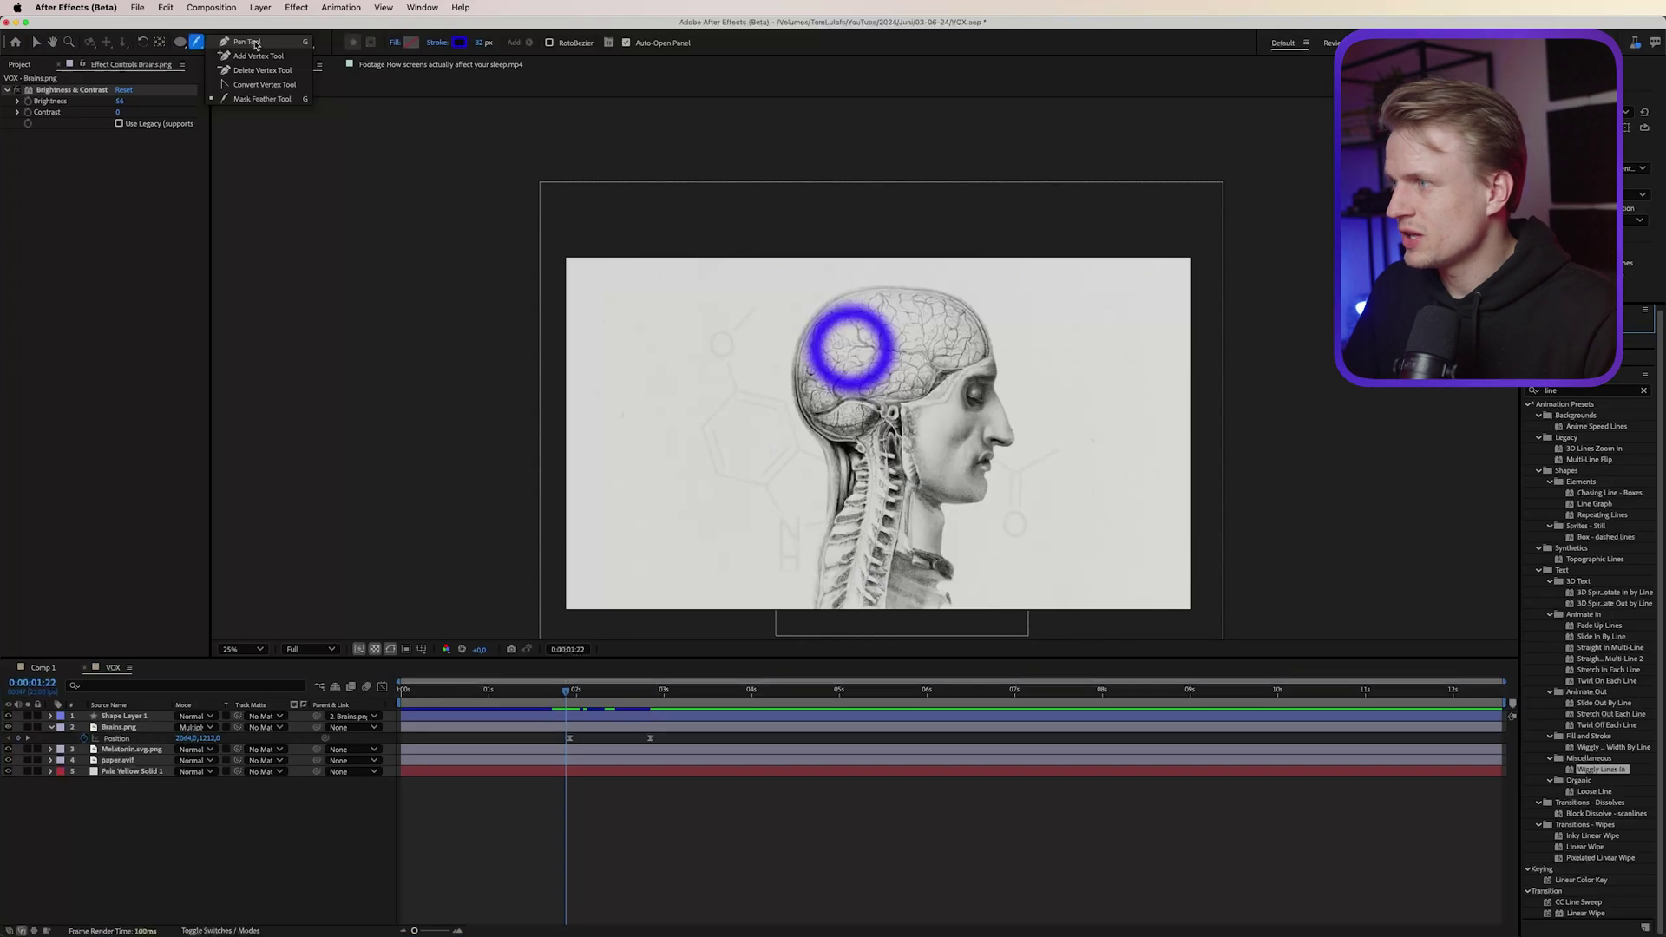
Draw a blue Pen line from the brain down-left, with a 10 px stroke
click(255, 42)
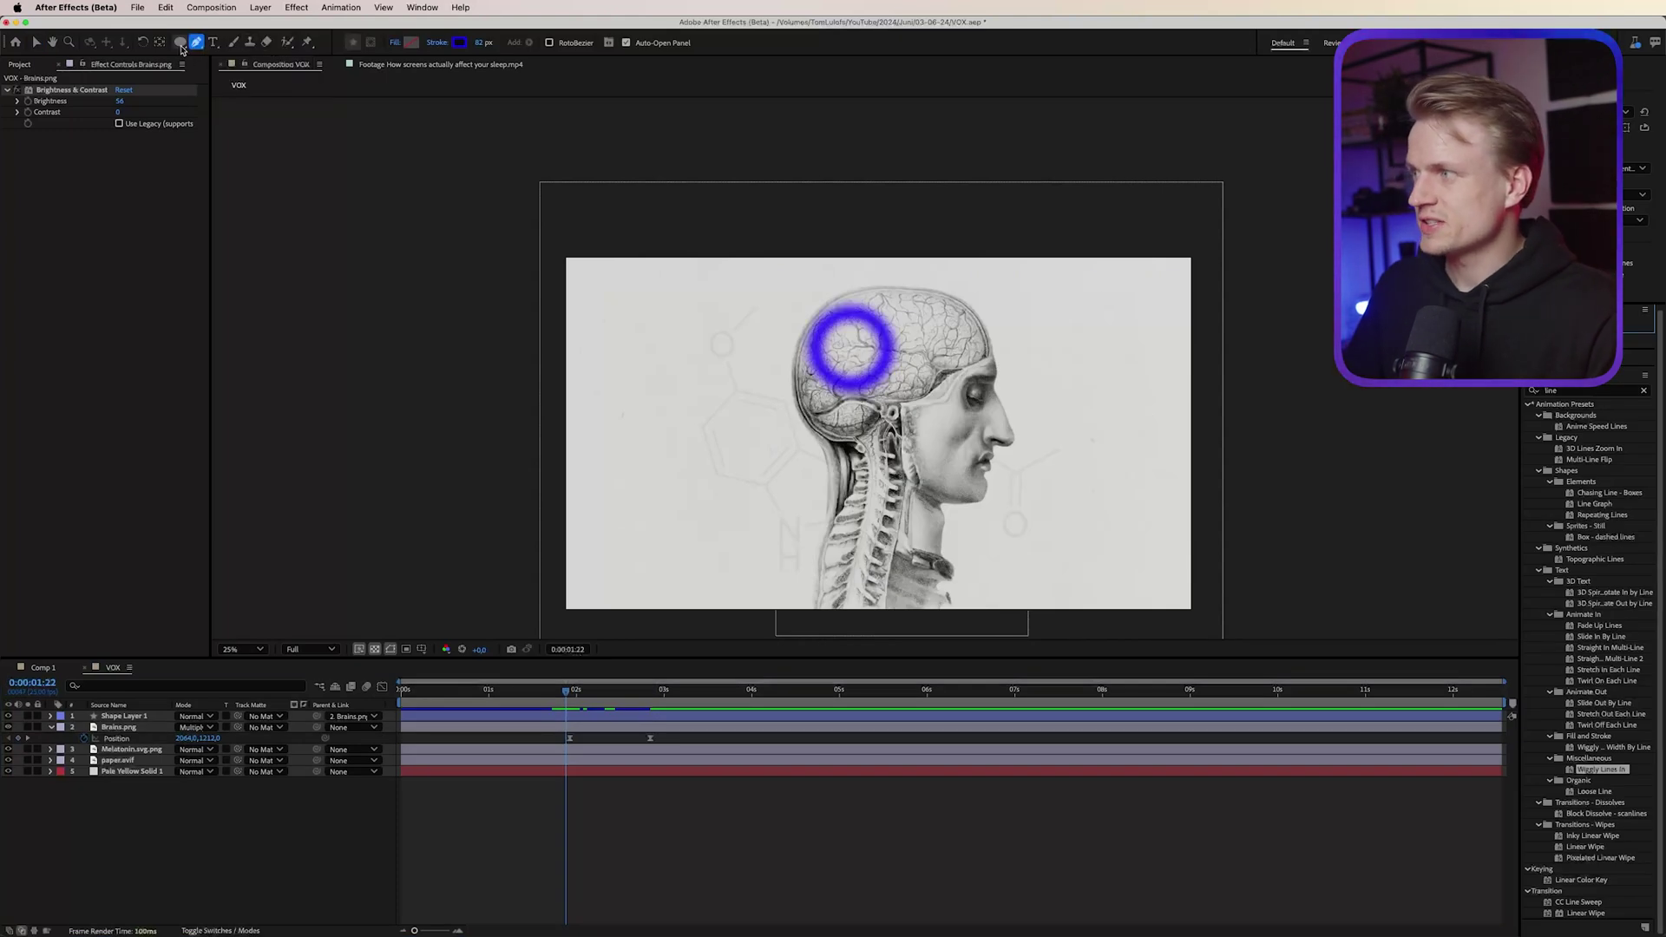
click(601, 835)
click(478, 44)
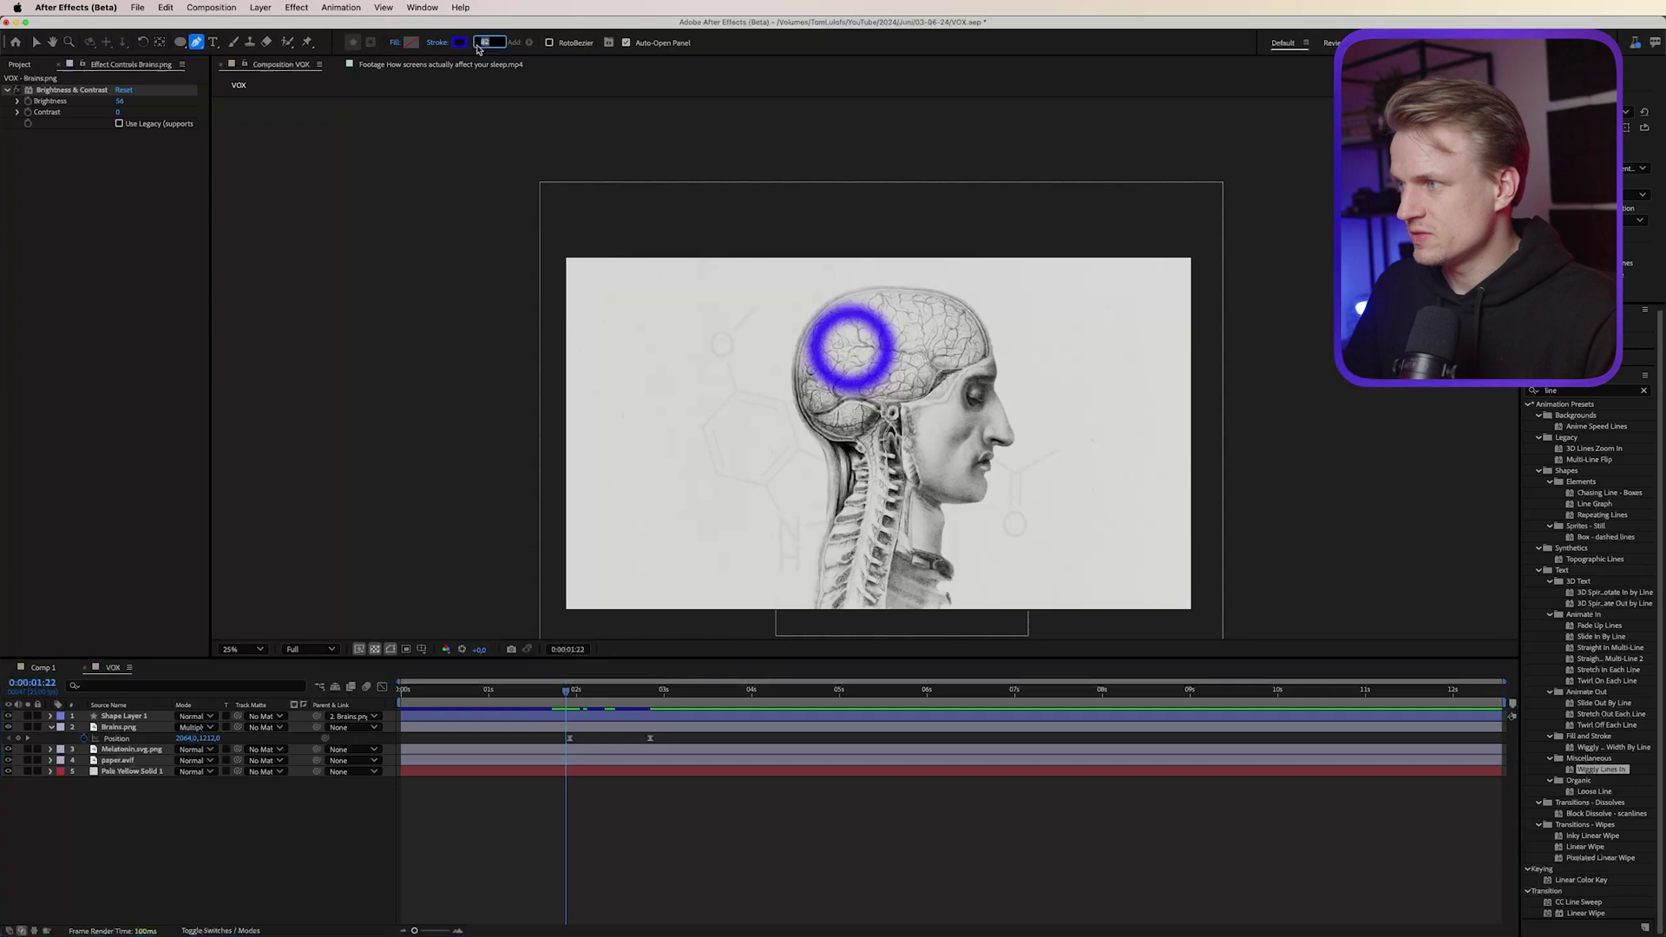
text(5)
key(Return)
click(838, 380)
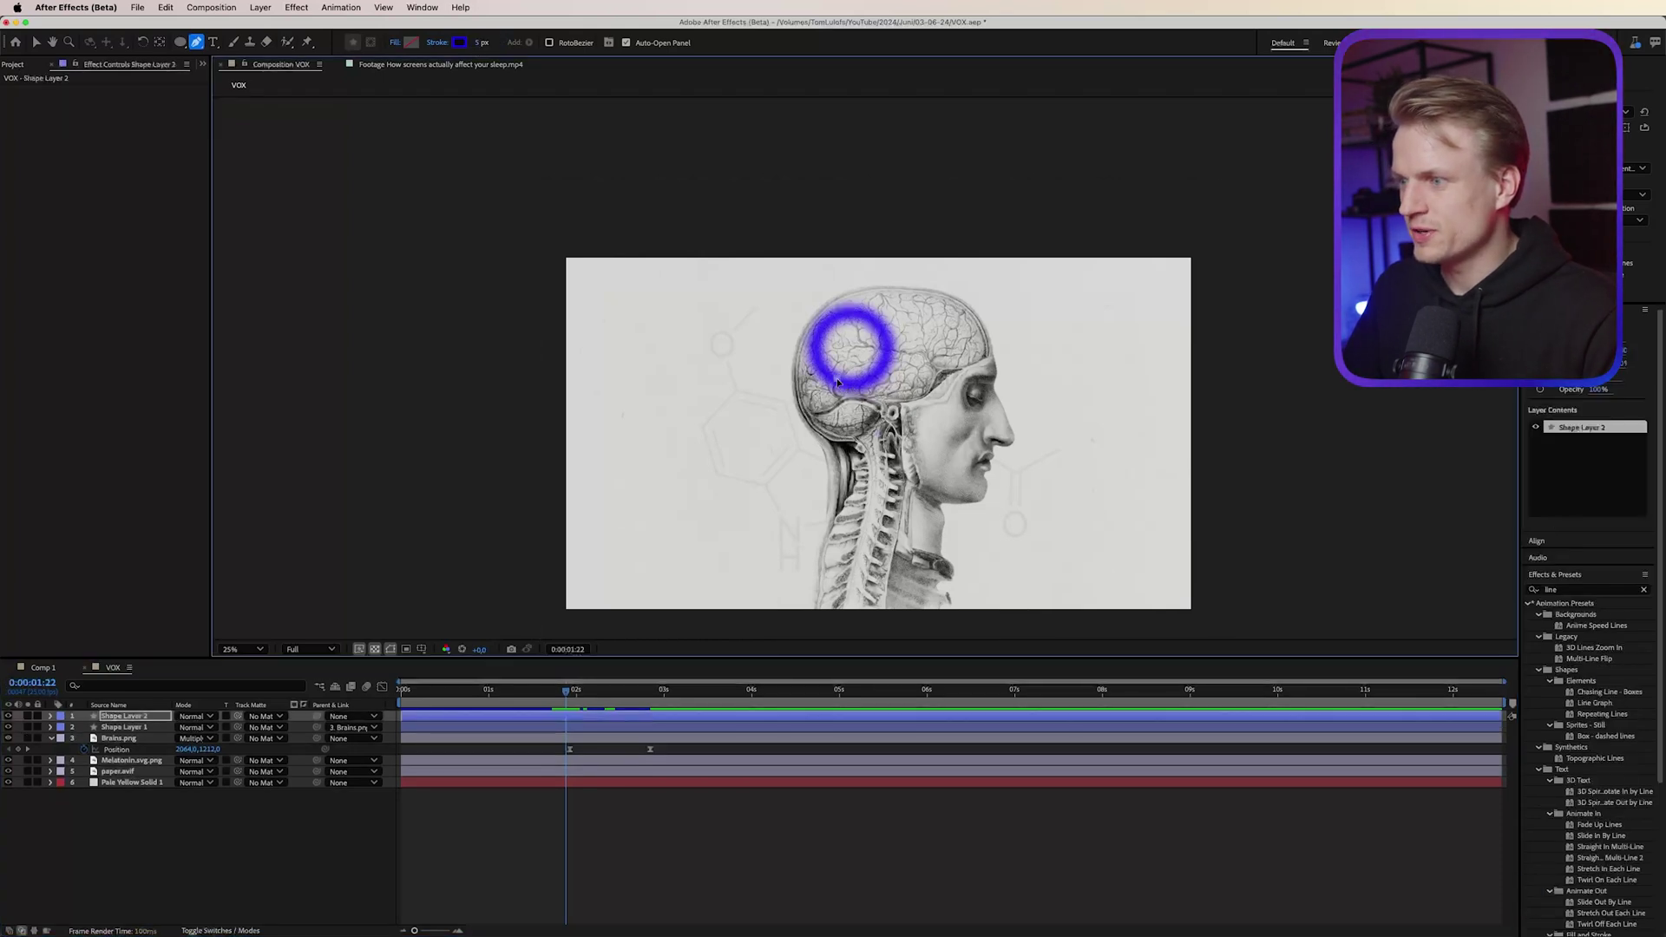
click(720, 465)
click(483, 43)
text(10)
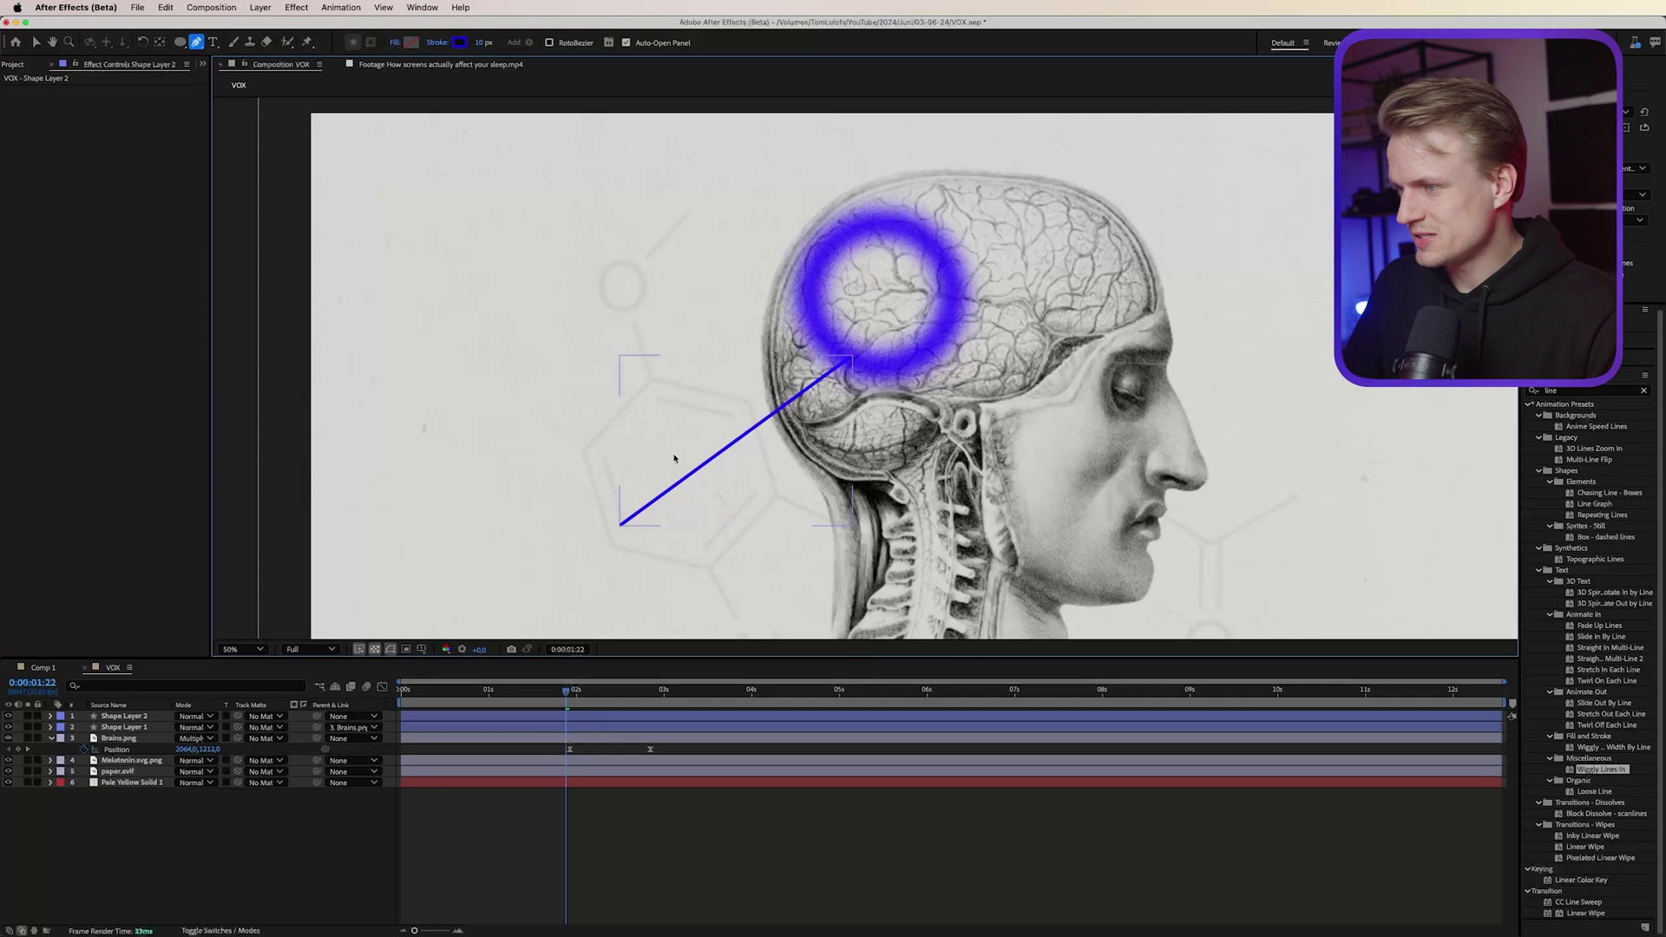
Enable a Path keyframe on the line and nudge its endpoint onto the brain
key(v)
click(839, 376)
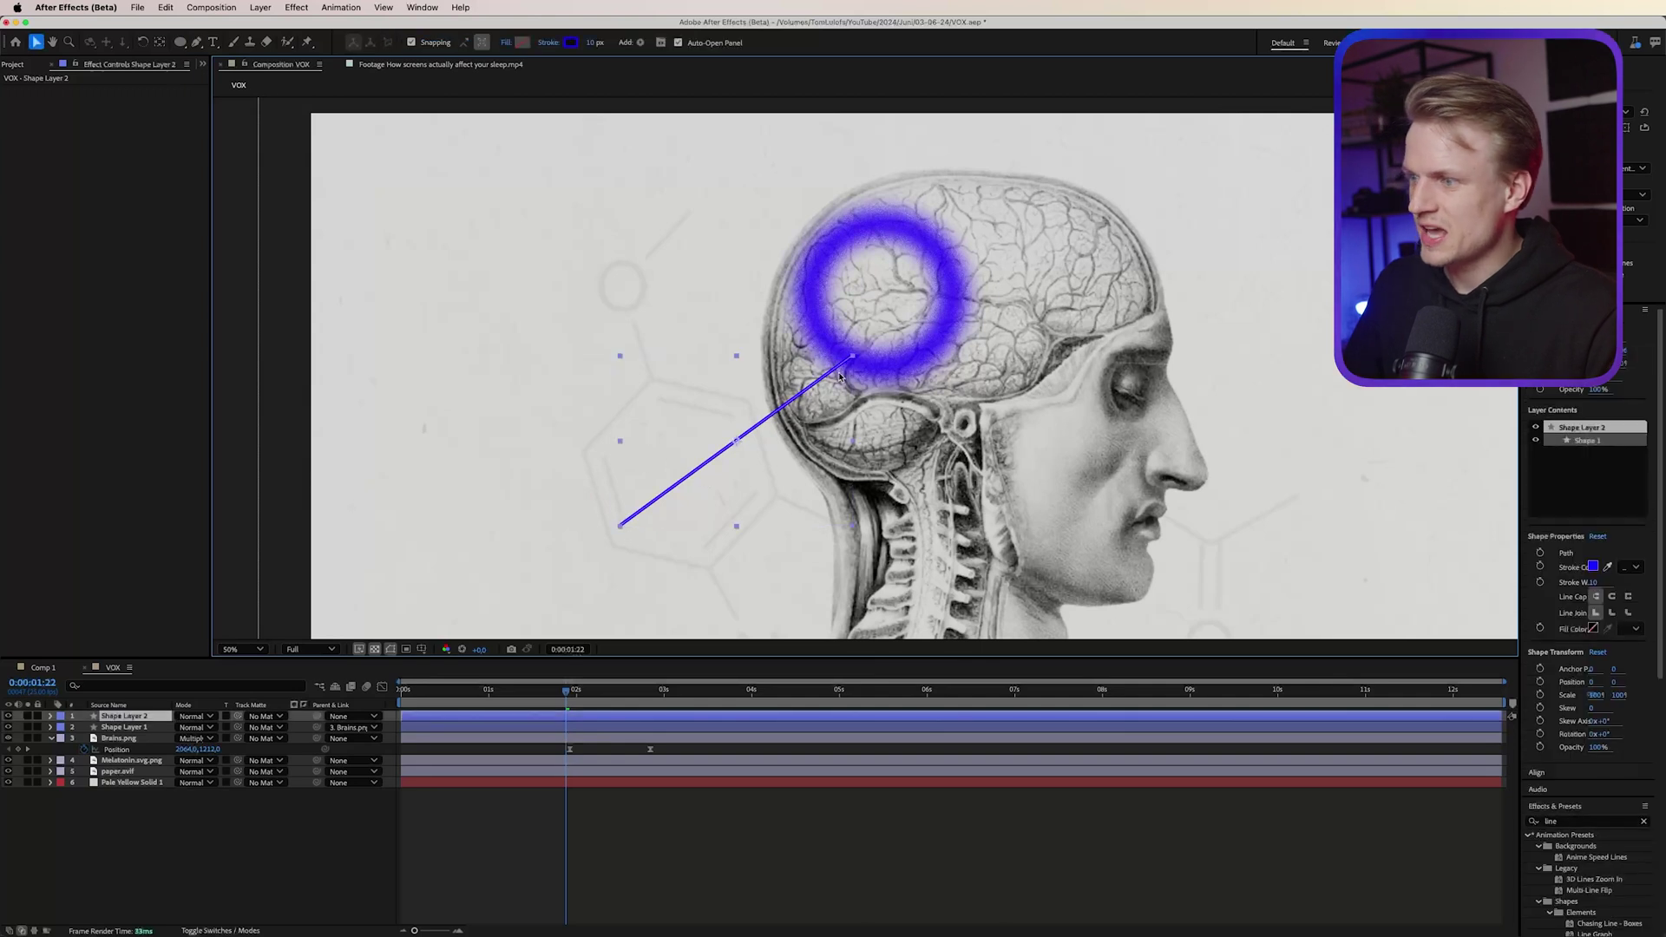
click(51, 716)
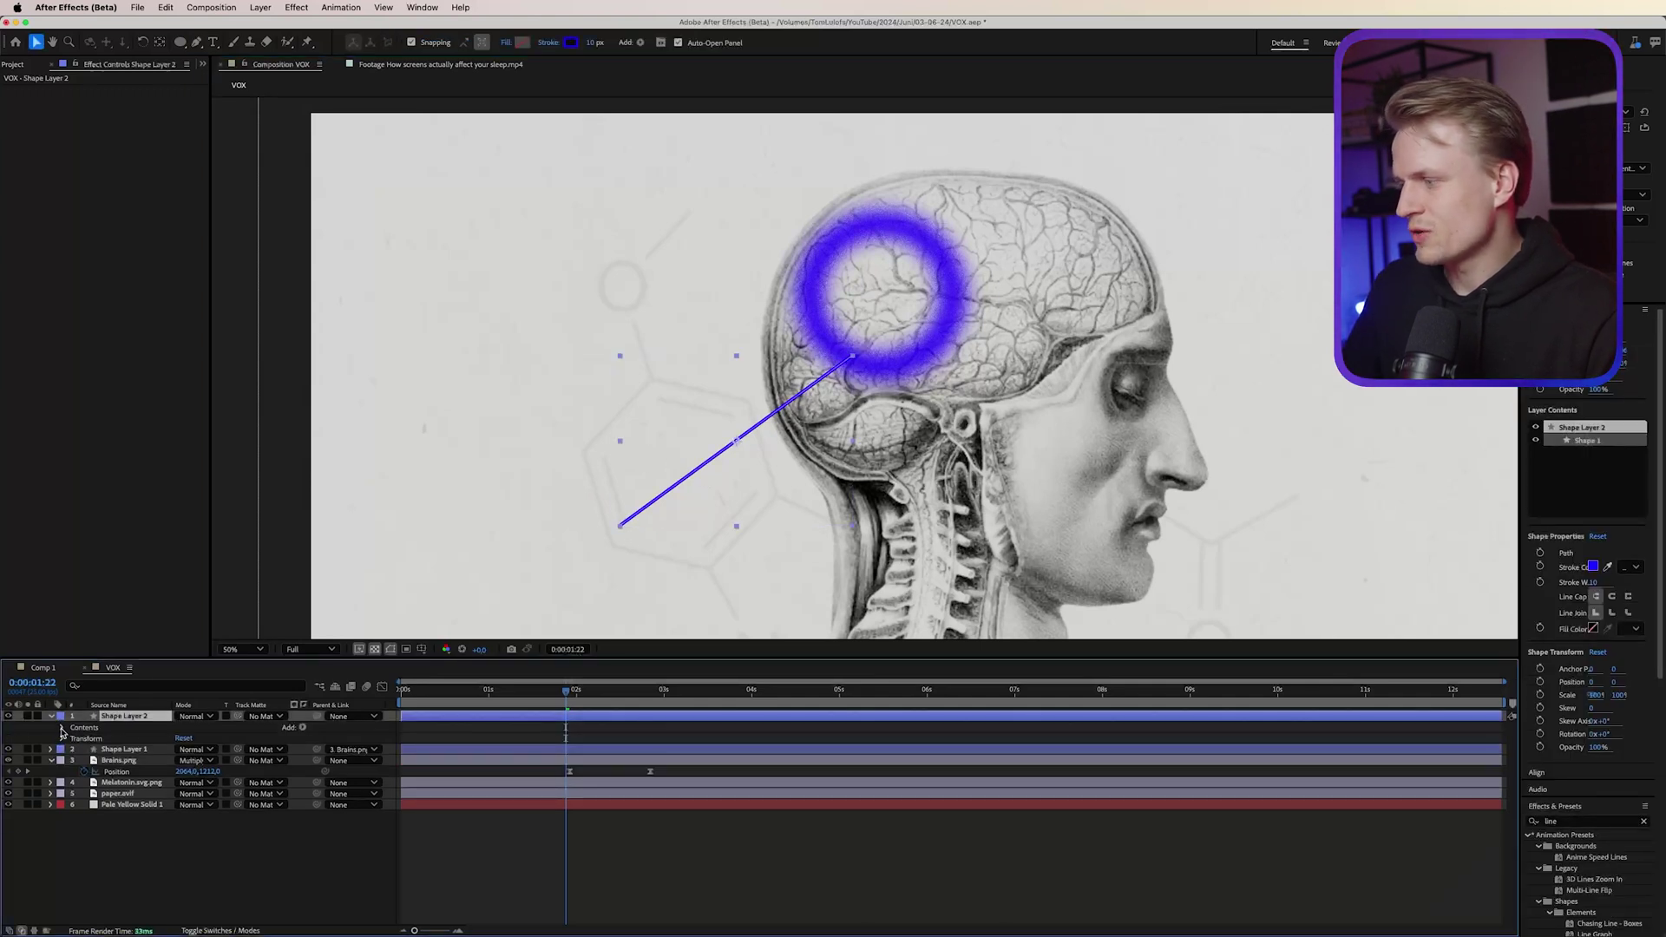
click(62, 728)
click(74, 739)
click(85, 749)
click(106, 761)
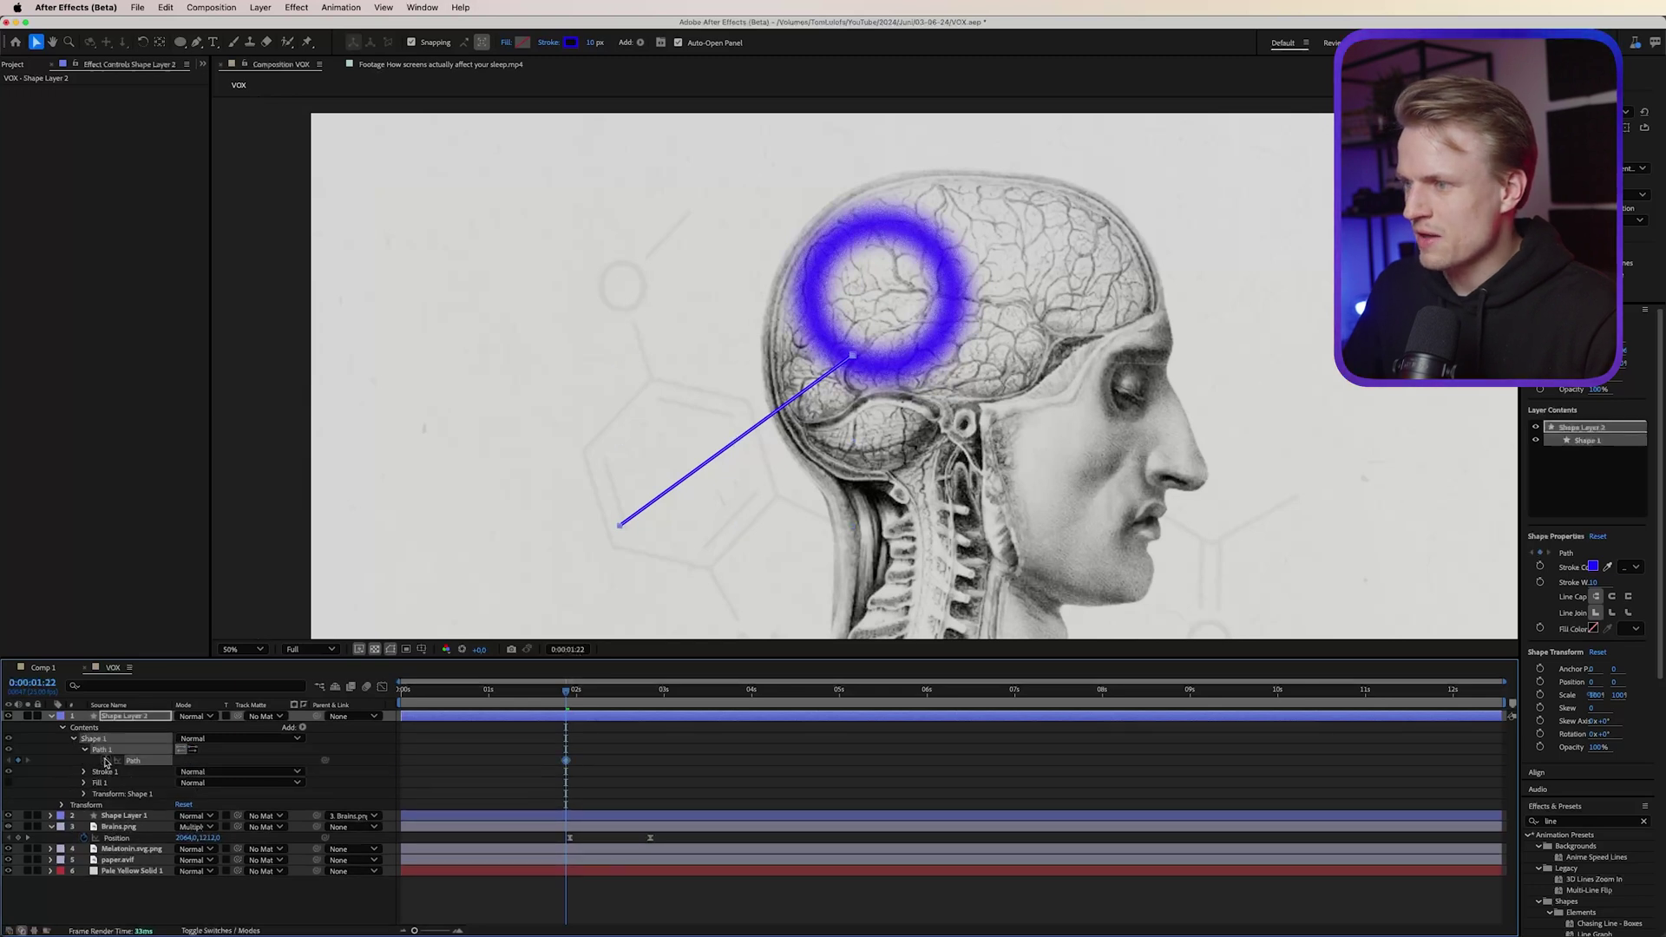
click(854, 353)
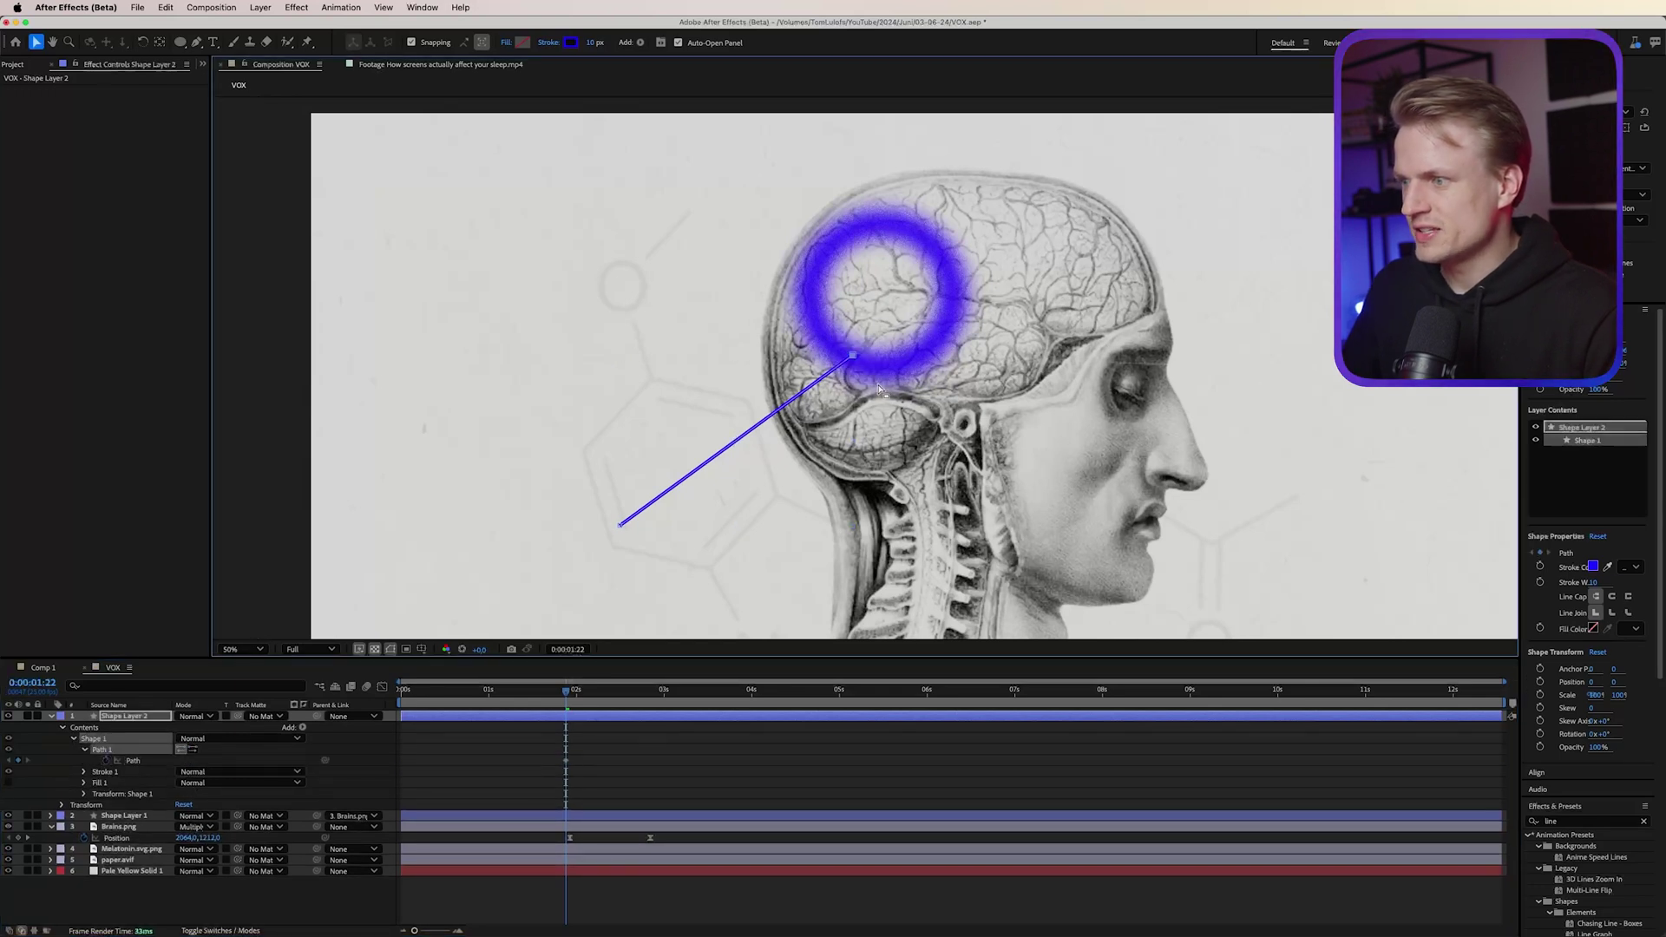
mouse_move(857, 363)
mouse_down()
mouse_move(834, 372)
mouse_move(836, 425)
mouse_move(876, 379)
mouse_up()
Add a later Path keyframe moving the line's tip to follow the shifted head
scroll(834, 373, up, 1)
drag(570, 696, 650, 699)
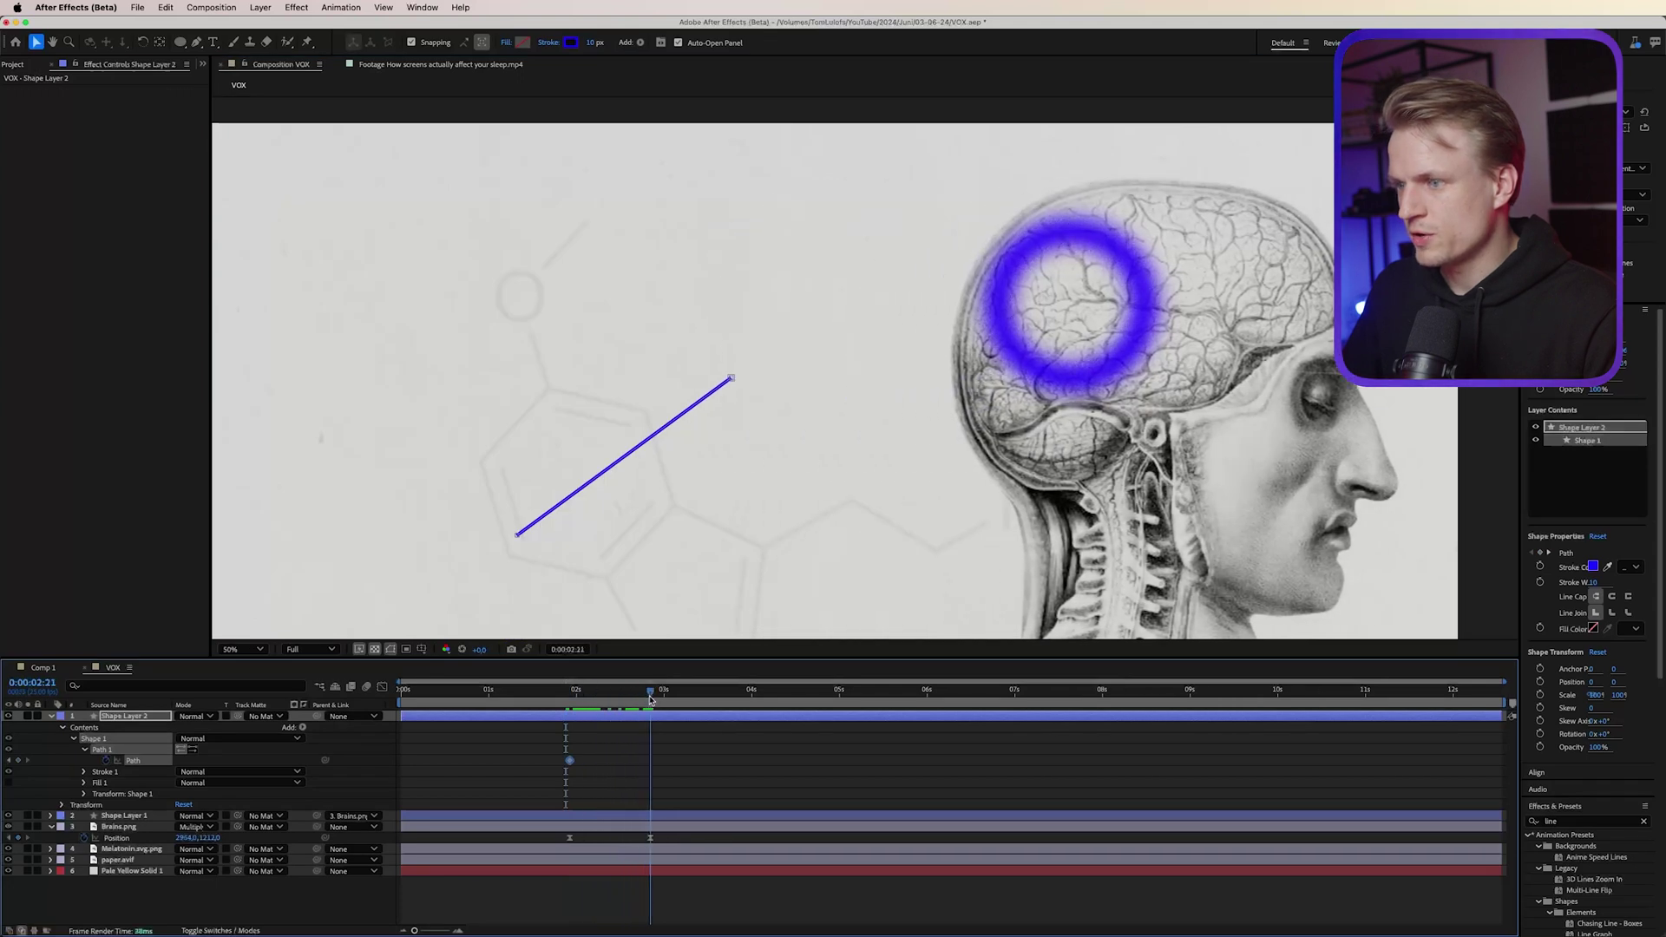
drag(731, 378, 1018, 372)
drag(671, 740, 516, 784)
key(j)
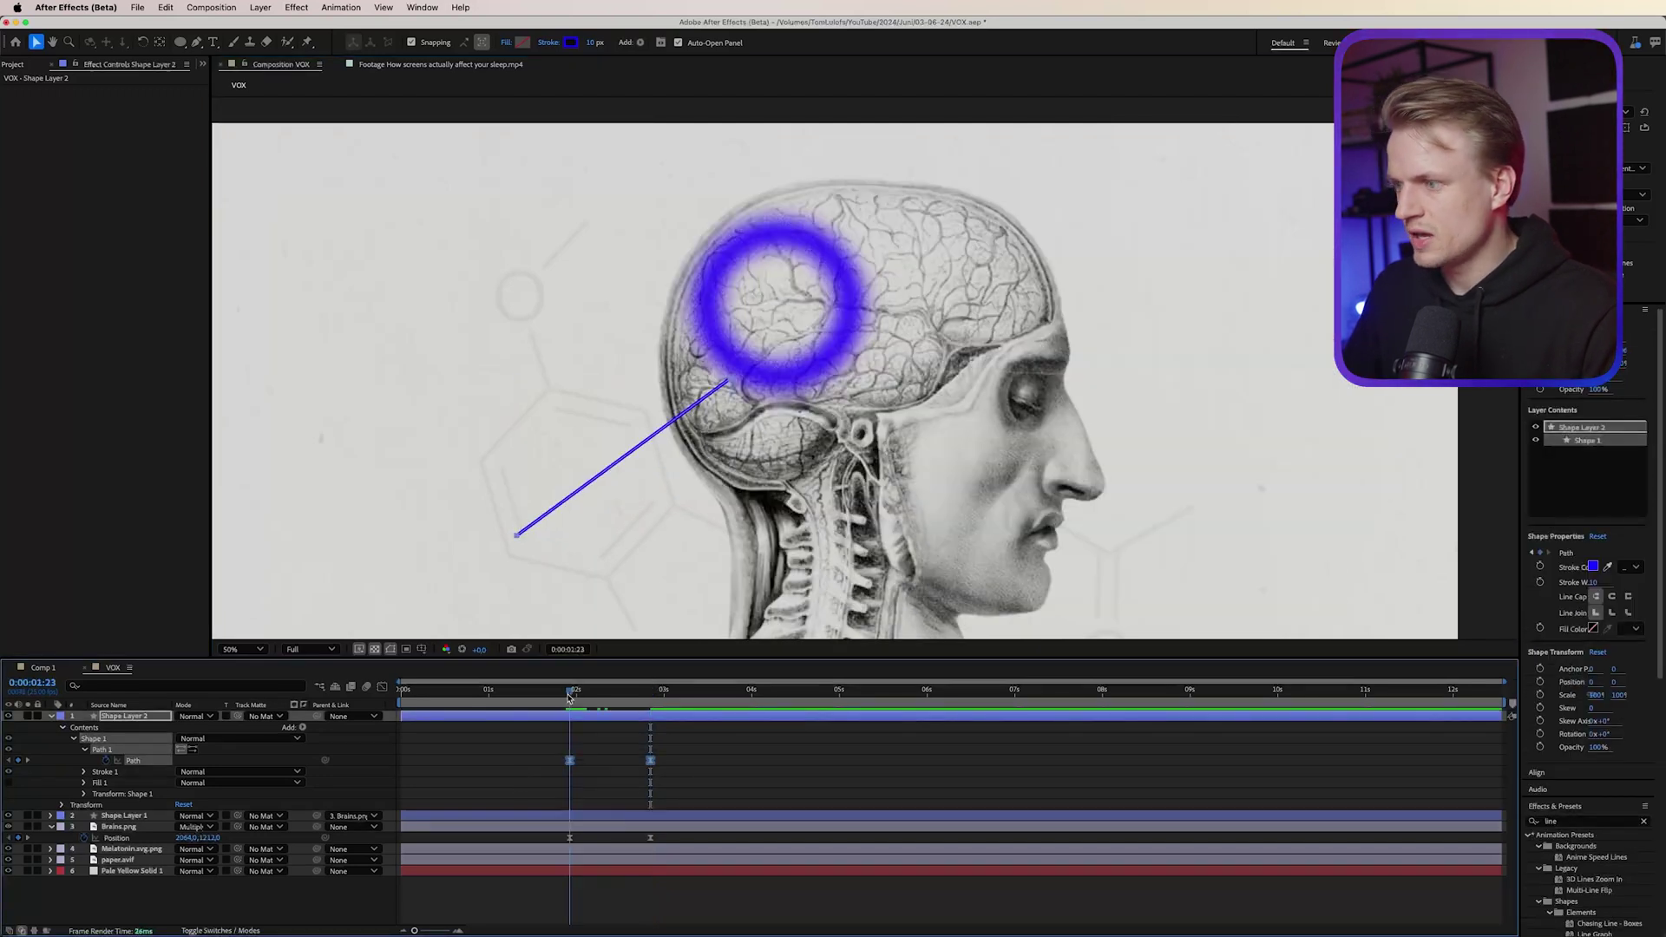
click(850, 734)
key(space)
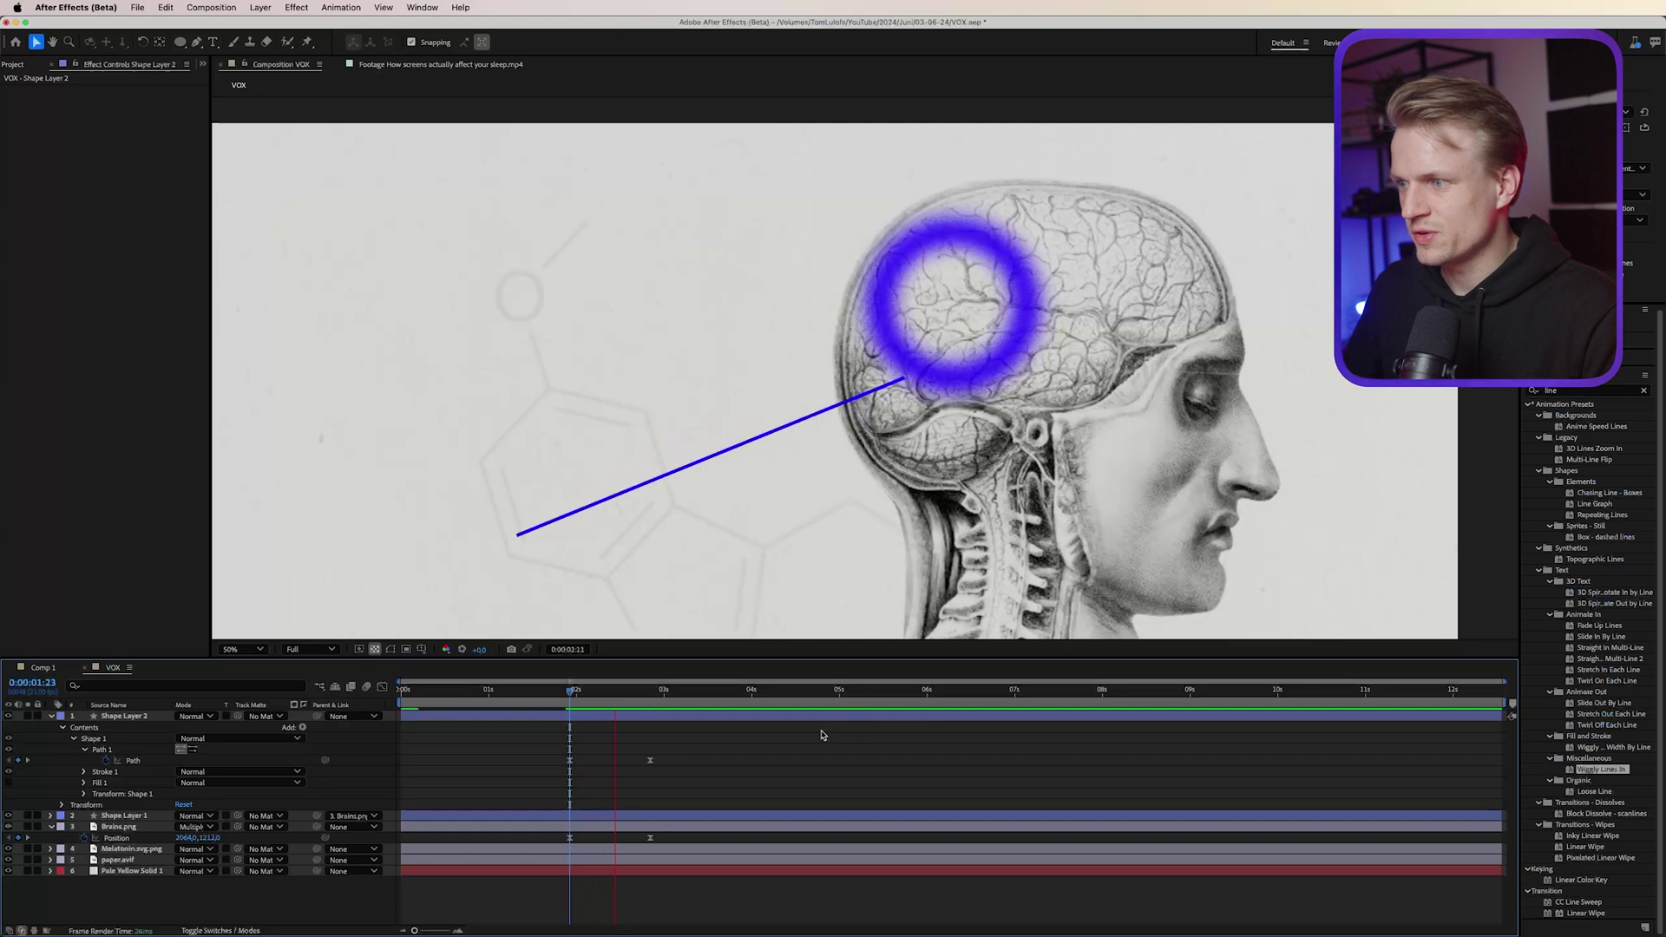
click(531, 699)
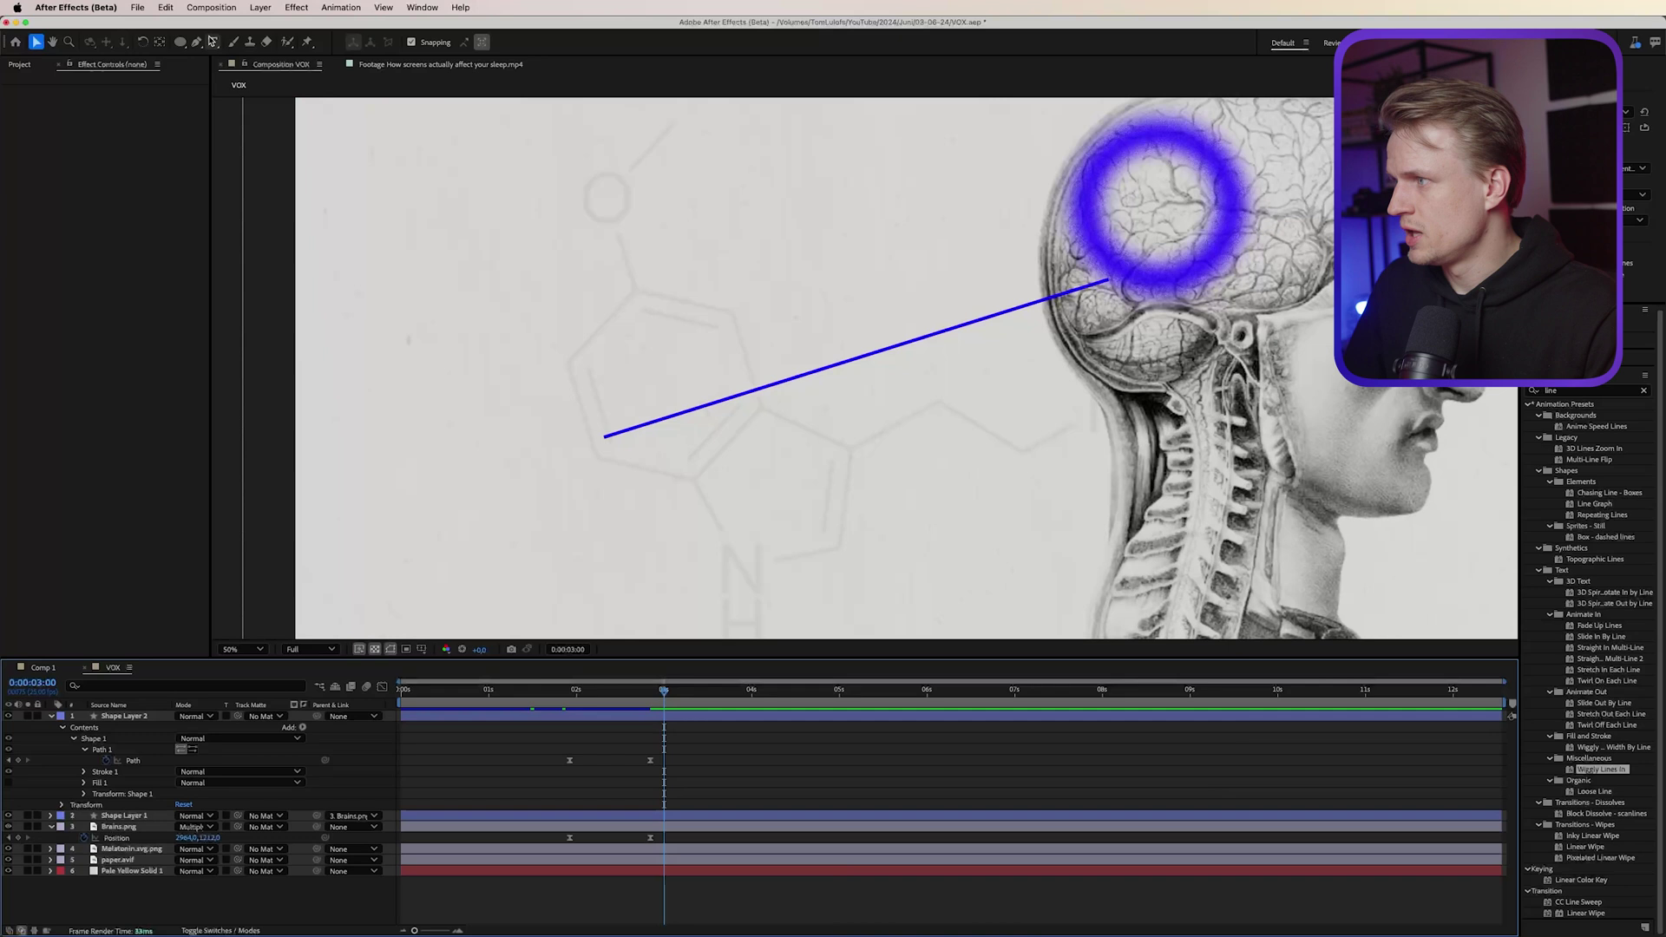
Type the word 'Melatonin' and move it to the lower end of the line
click(212, 42)
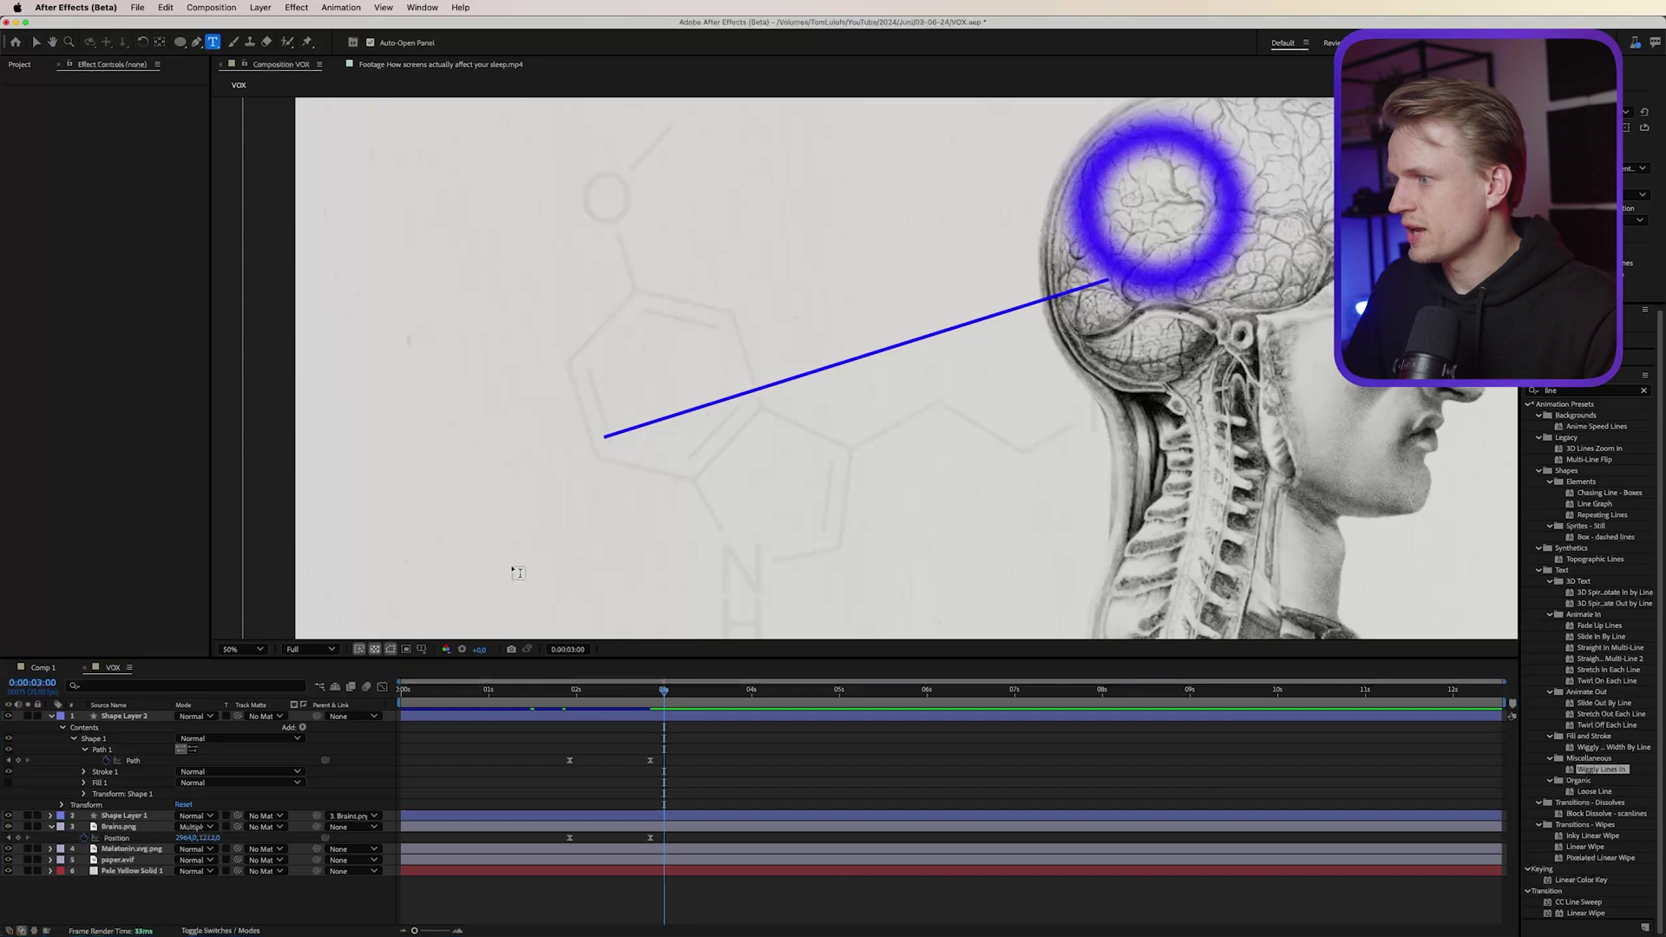
click(529, 499)
text(Melatonin)
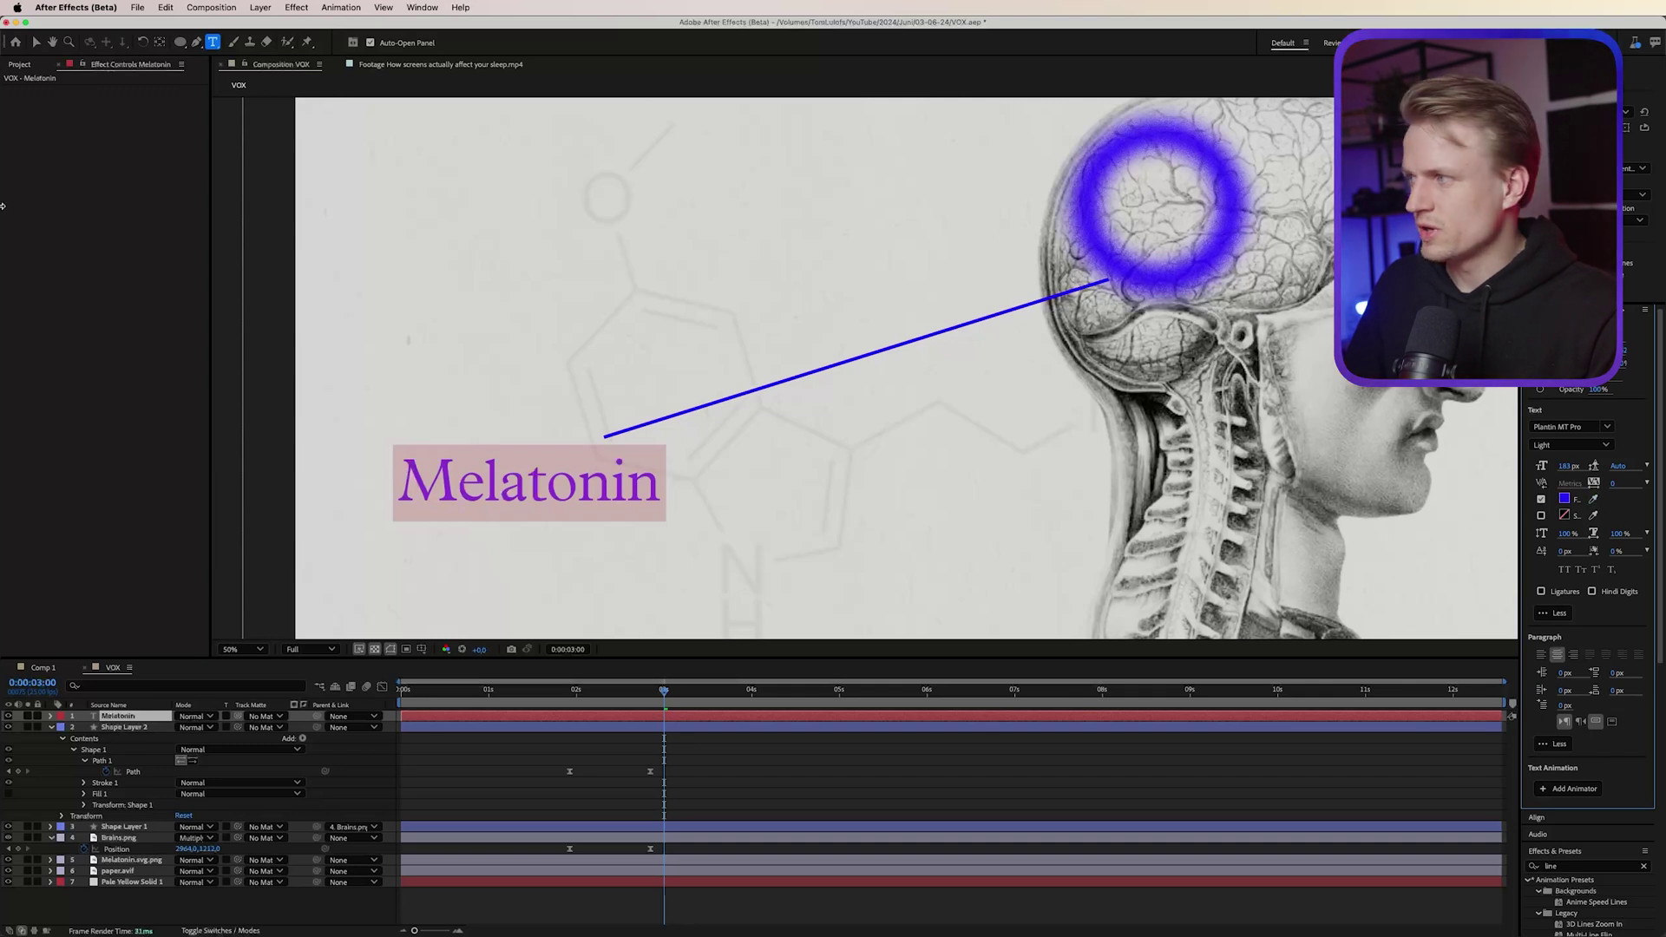
click(35, 42)
drag(531, 484, 597, 477)
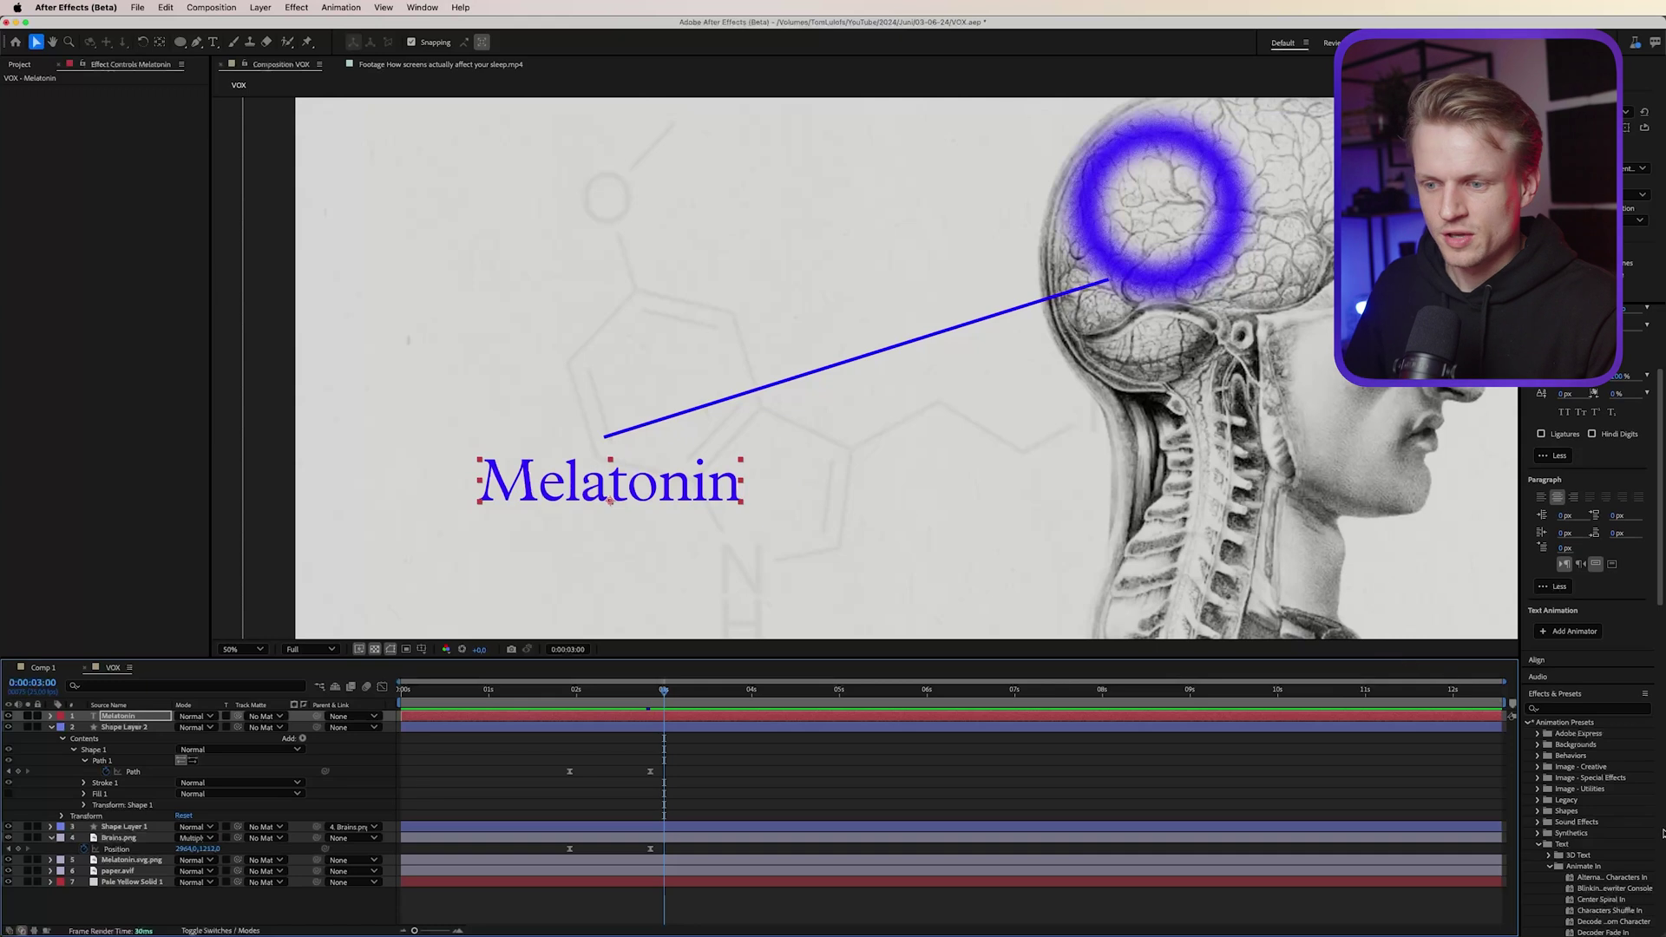
Apply the Random Fade In preset to Melatonin and scrub to watch the letters appear
scroll(1654, 822, down, 5)
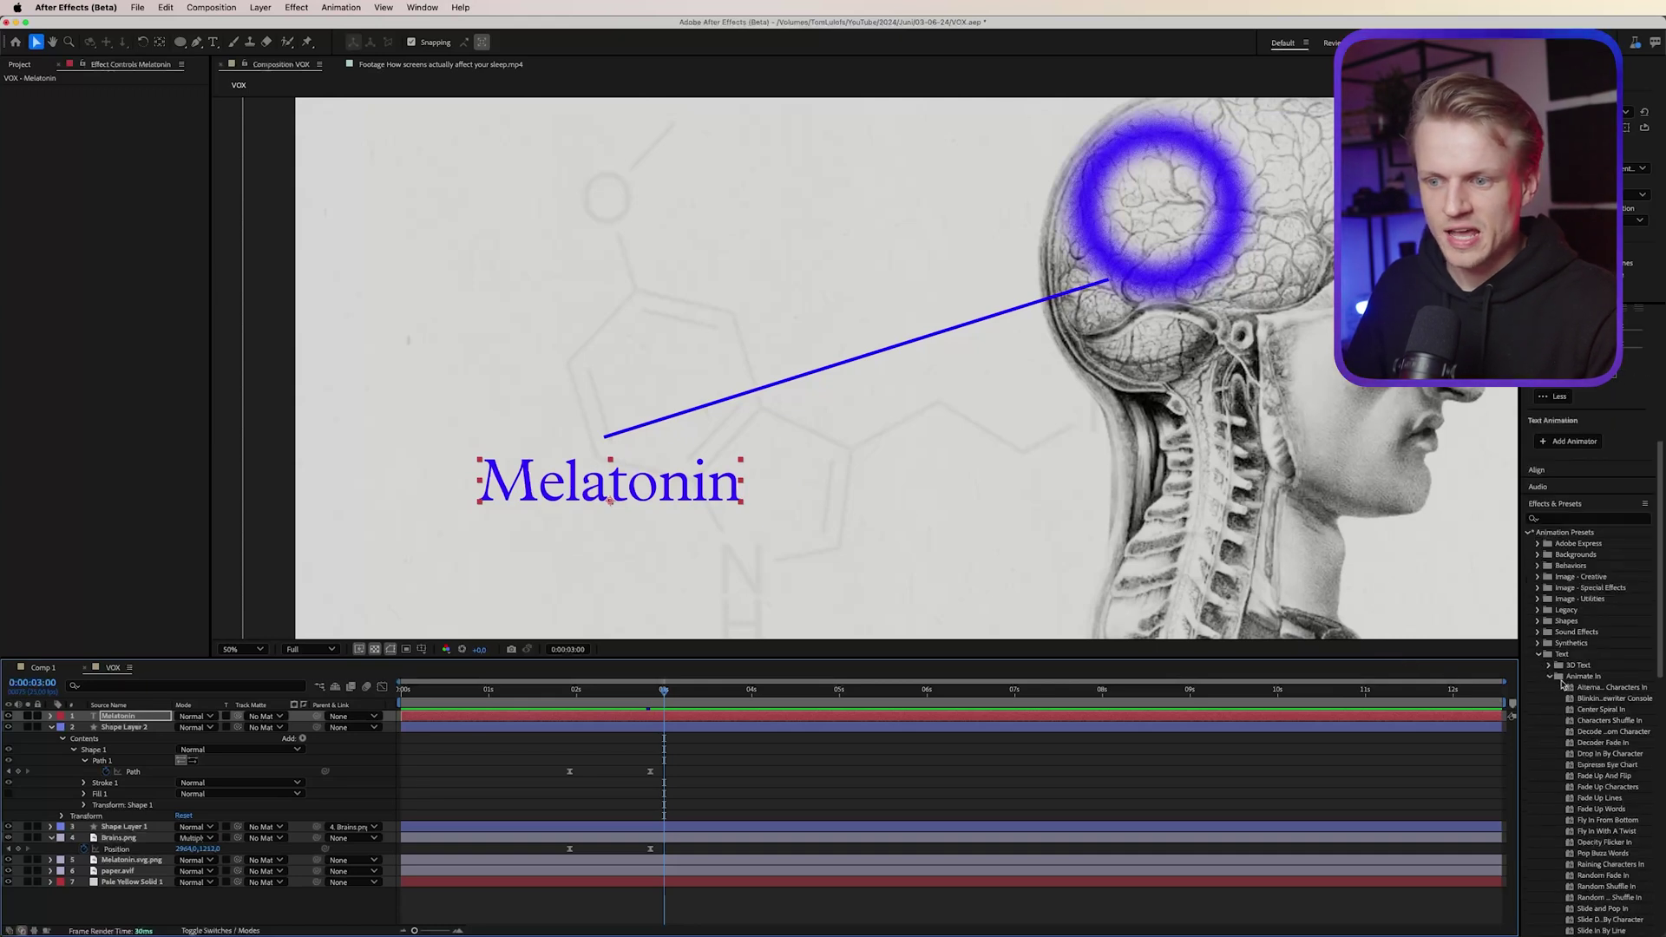
scroll(1562, 684, up, 5)
scroll(1586, 750, down, 10)
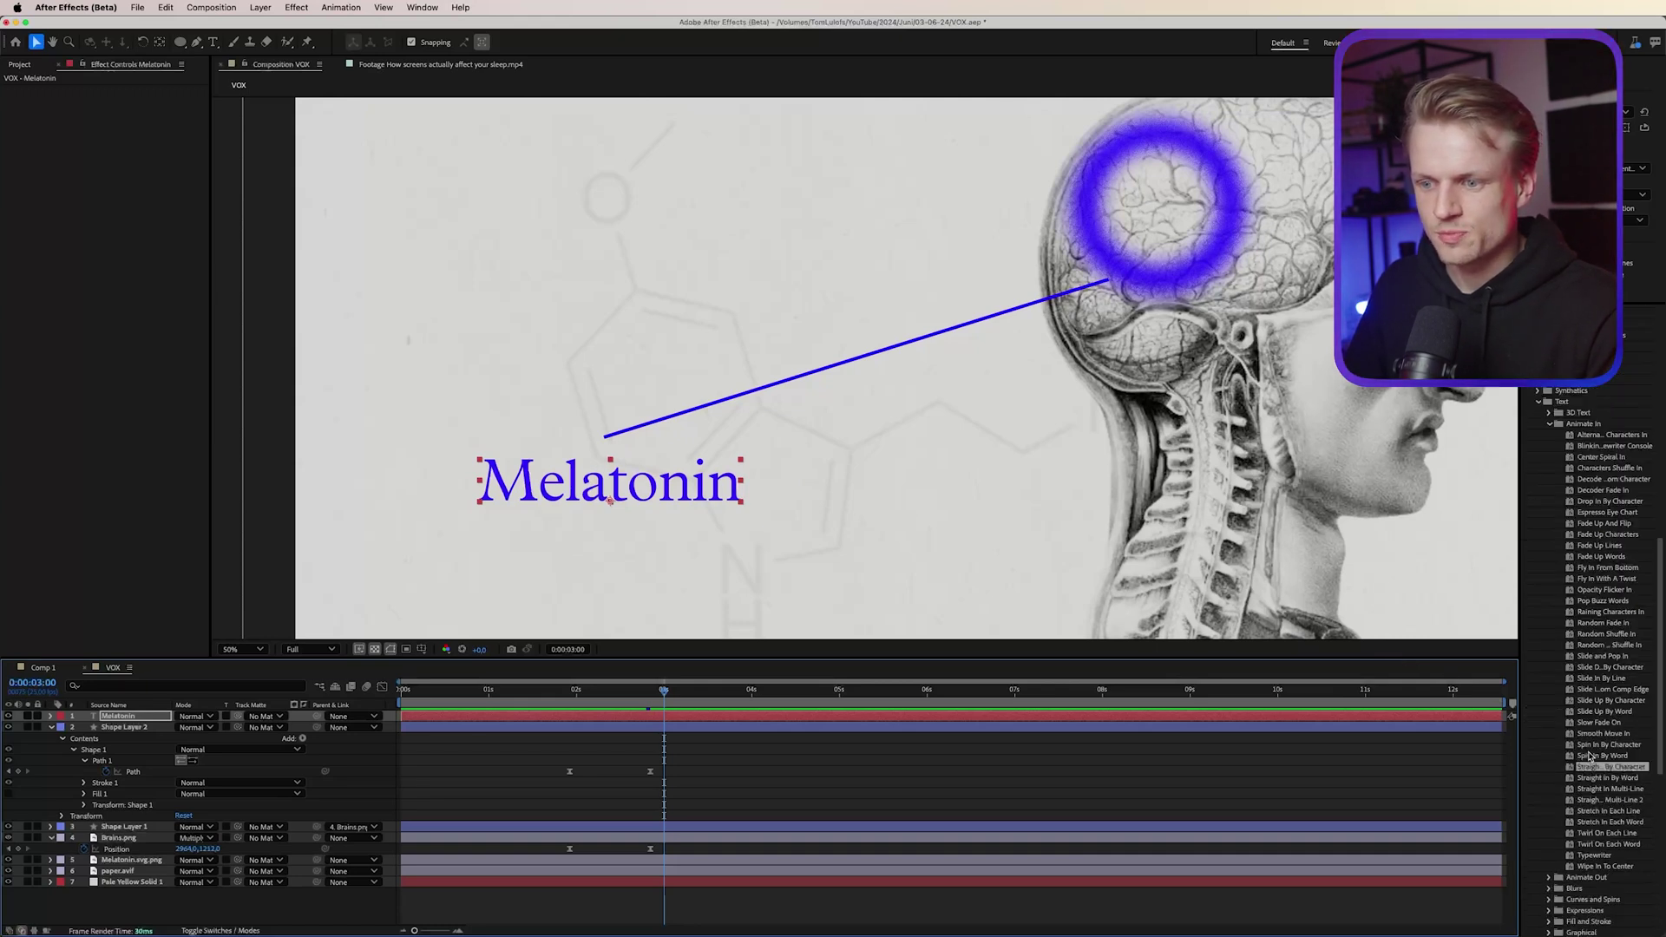
double_click(1597, 623)
drag(663, 691, 734, 692)
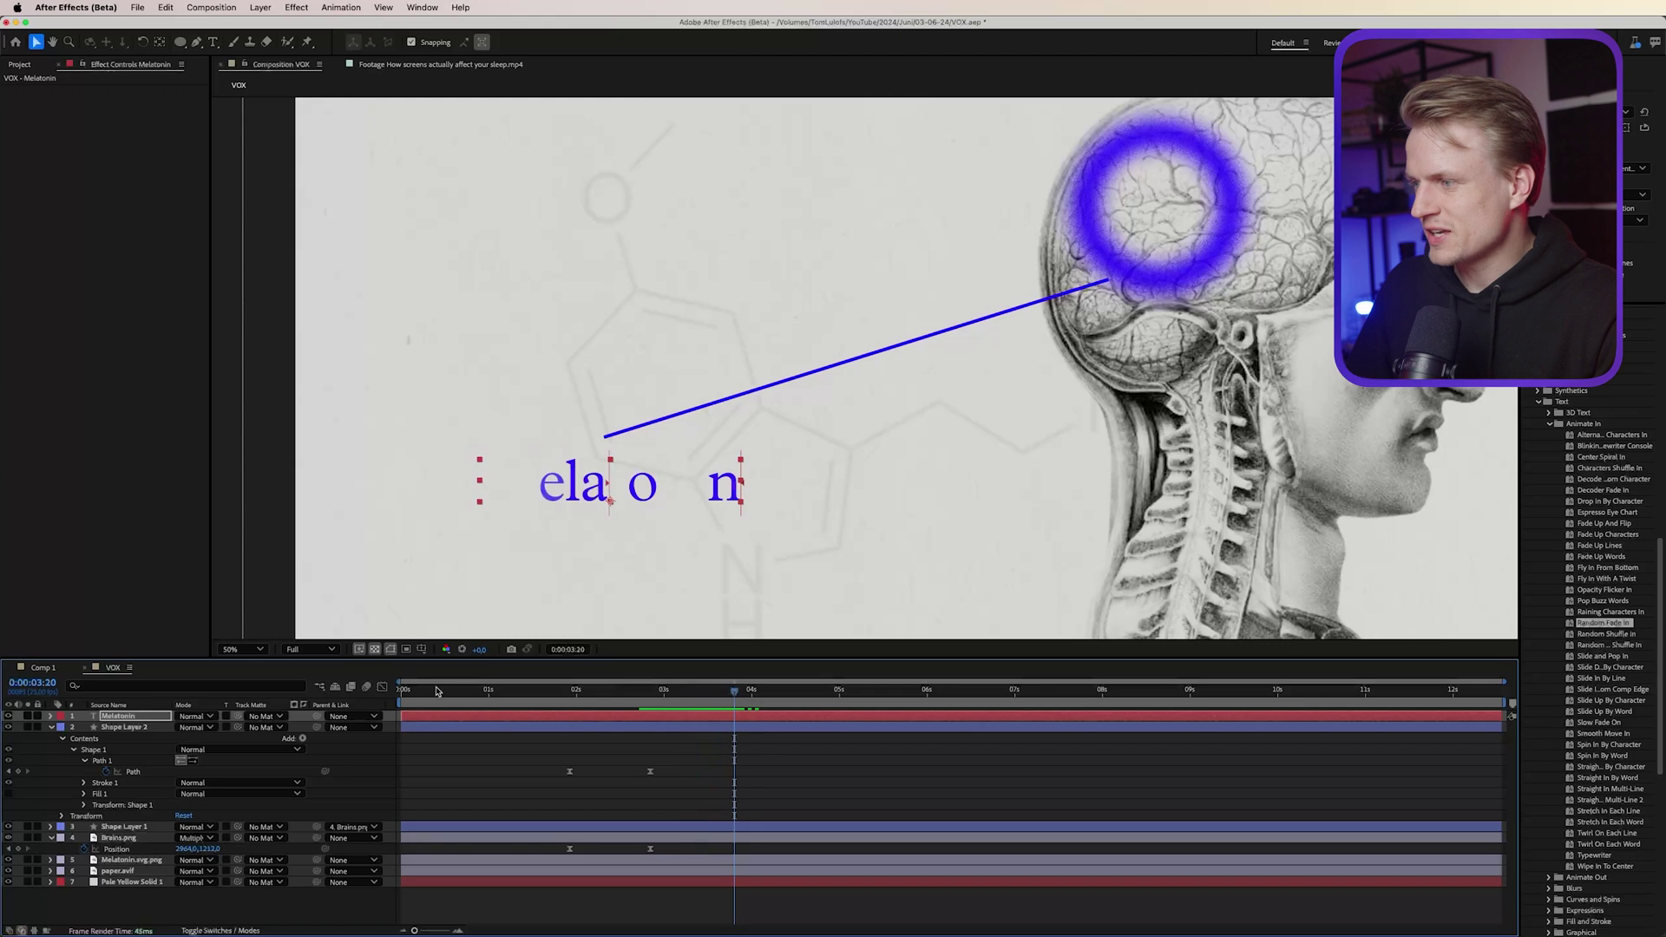
Set the Range Selector's Advanced Smoothness to 0% so Melatonin's letters pop on
click(51, 717)
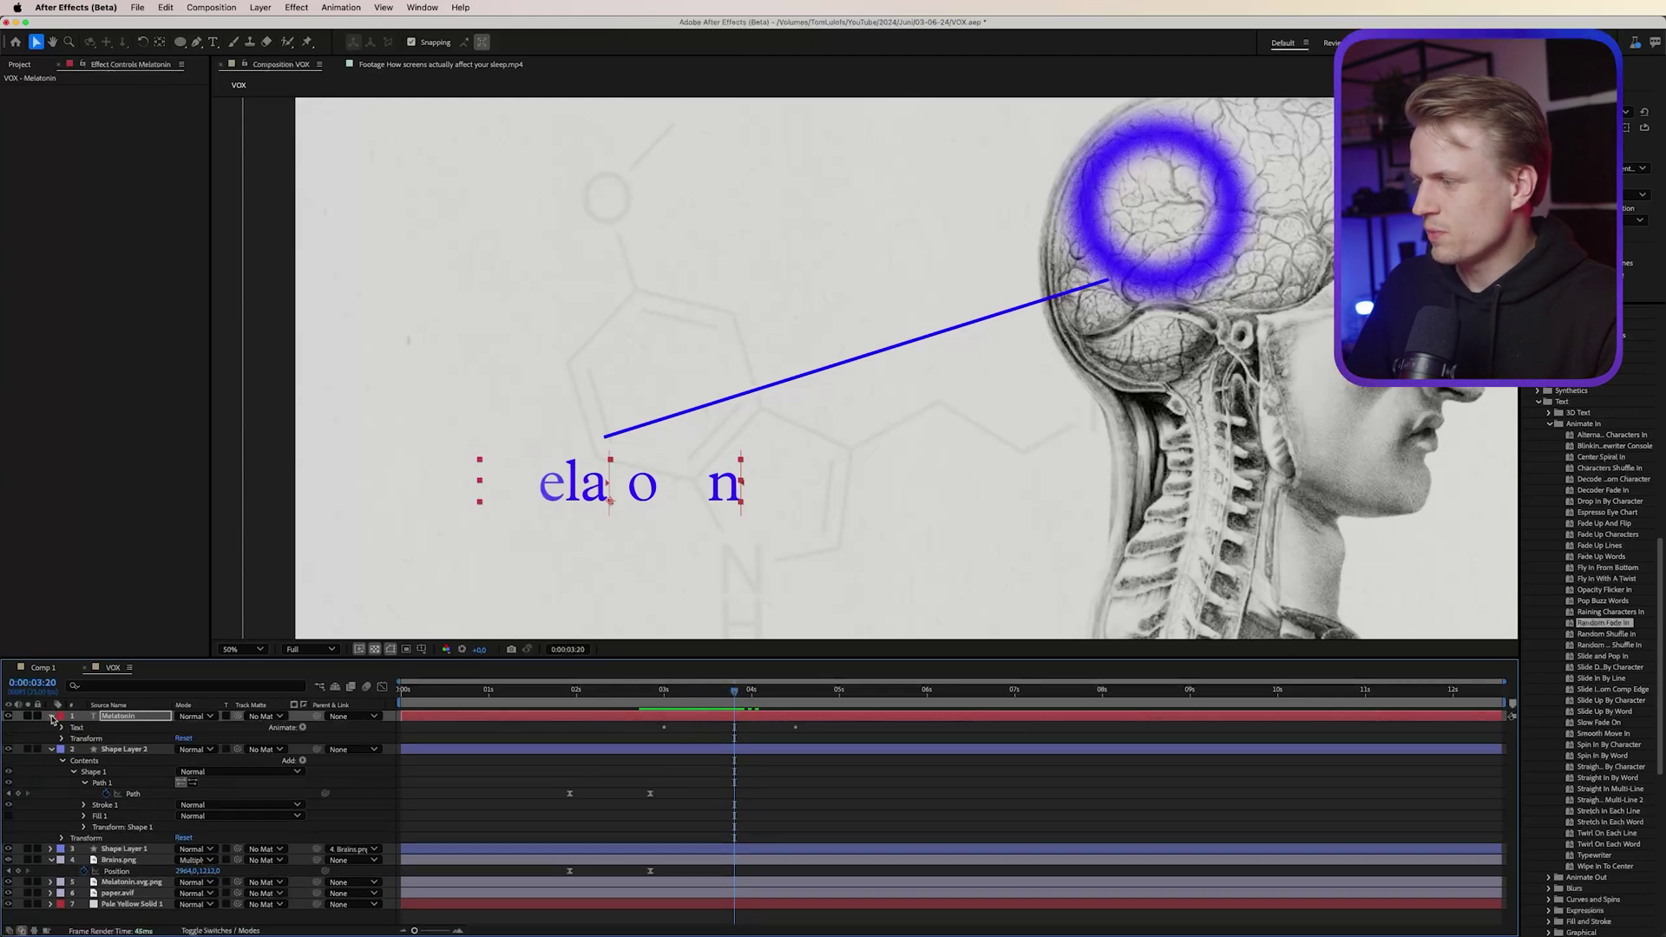
click(62, 728)
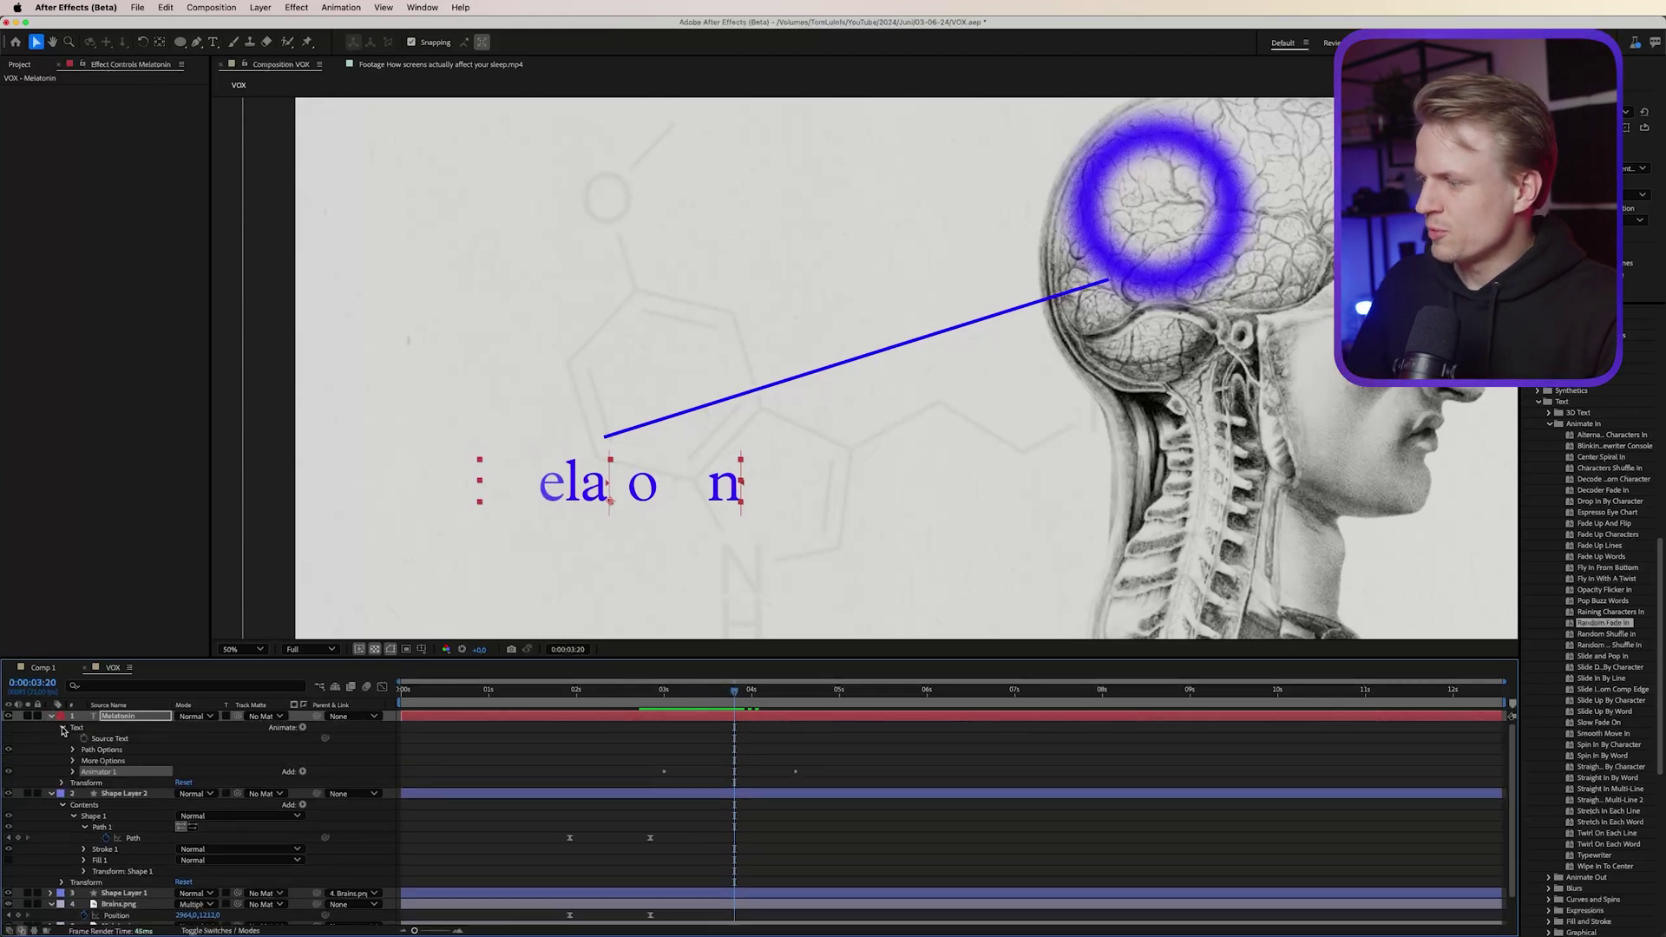
click(73, 772)
click(85, 783)
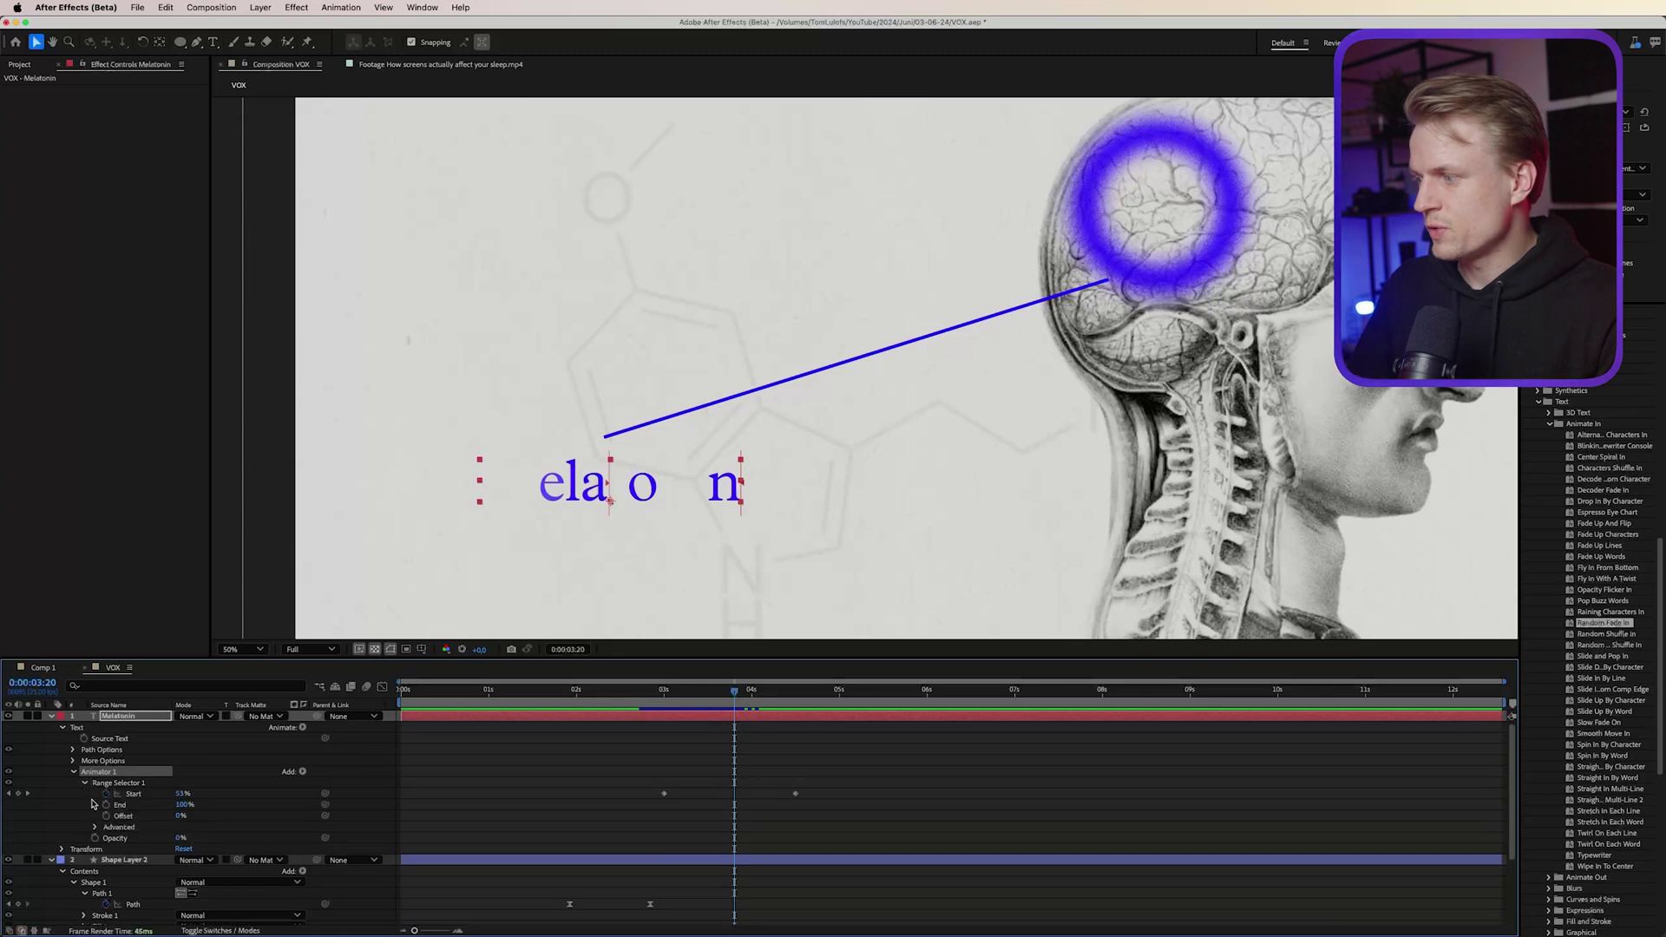
click(97, 827)
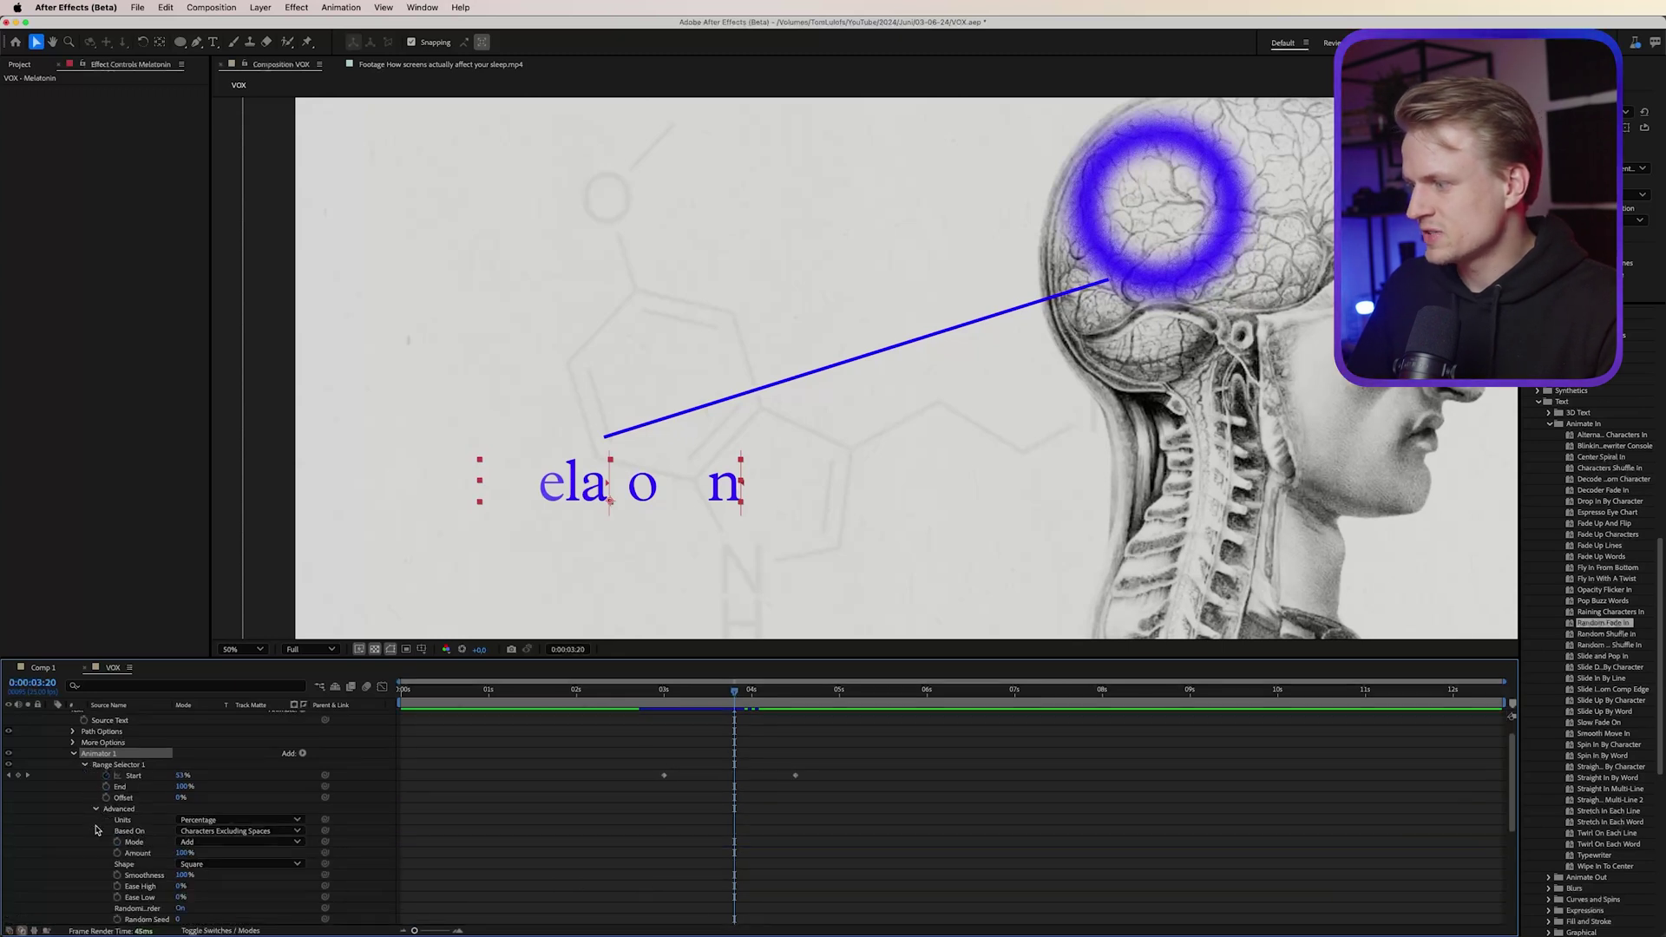
scroll(122, 832, down, 2)
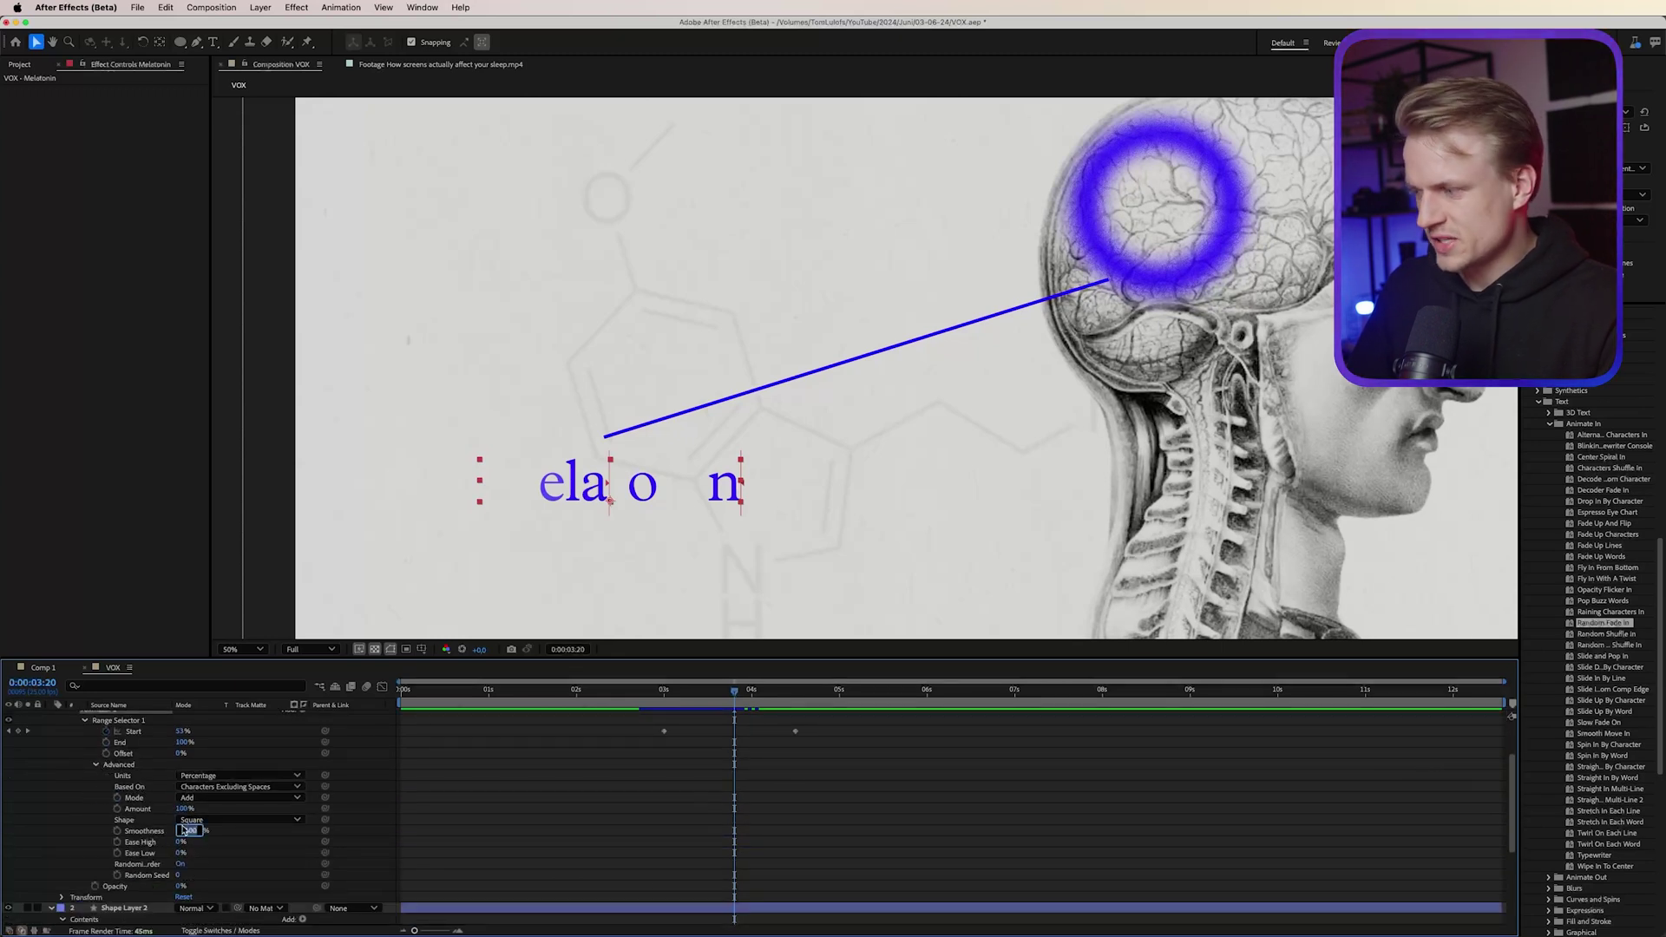
text(0)
key(Return)
mouse_move(734, 691)
mouse_down()
mouse_move(673, 691)
mouse_move(736, 699)
mouse_up()
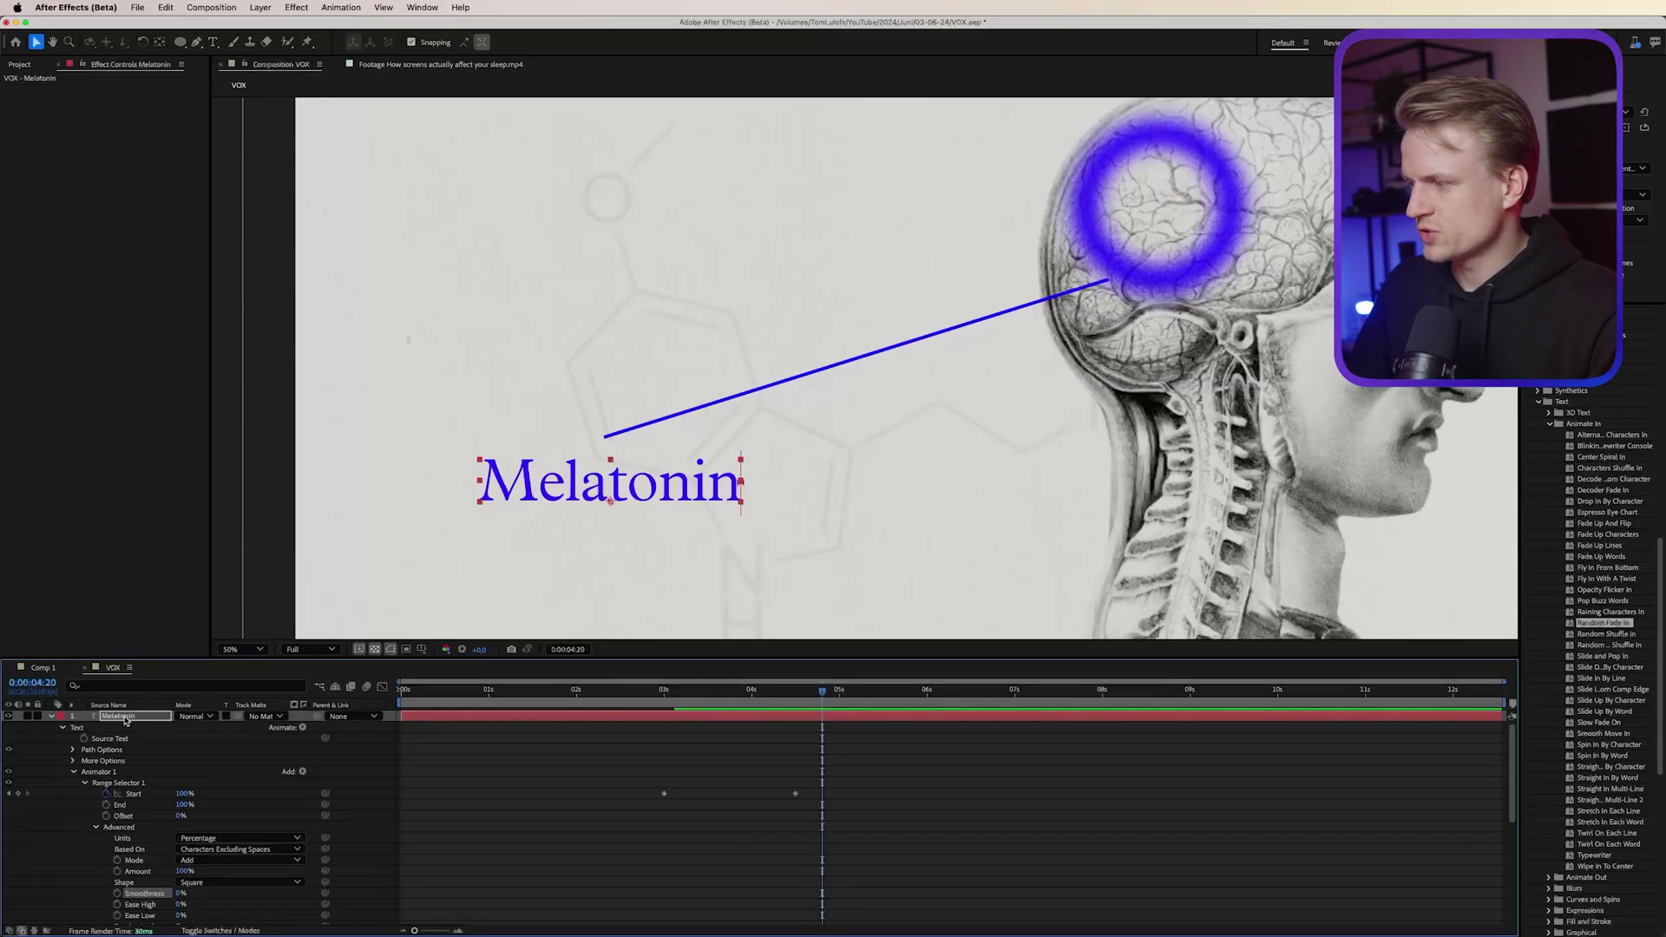
Zoom out, collapse all layers and scrub through to review the text animation
click(125, 718)
click(94, 771)
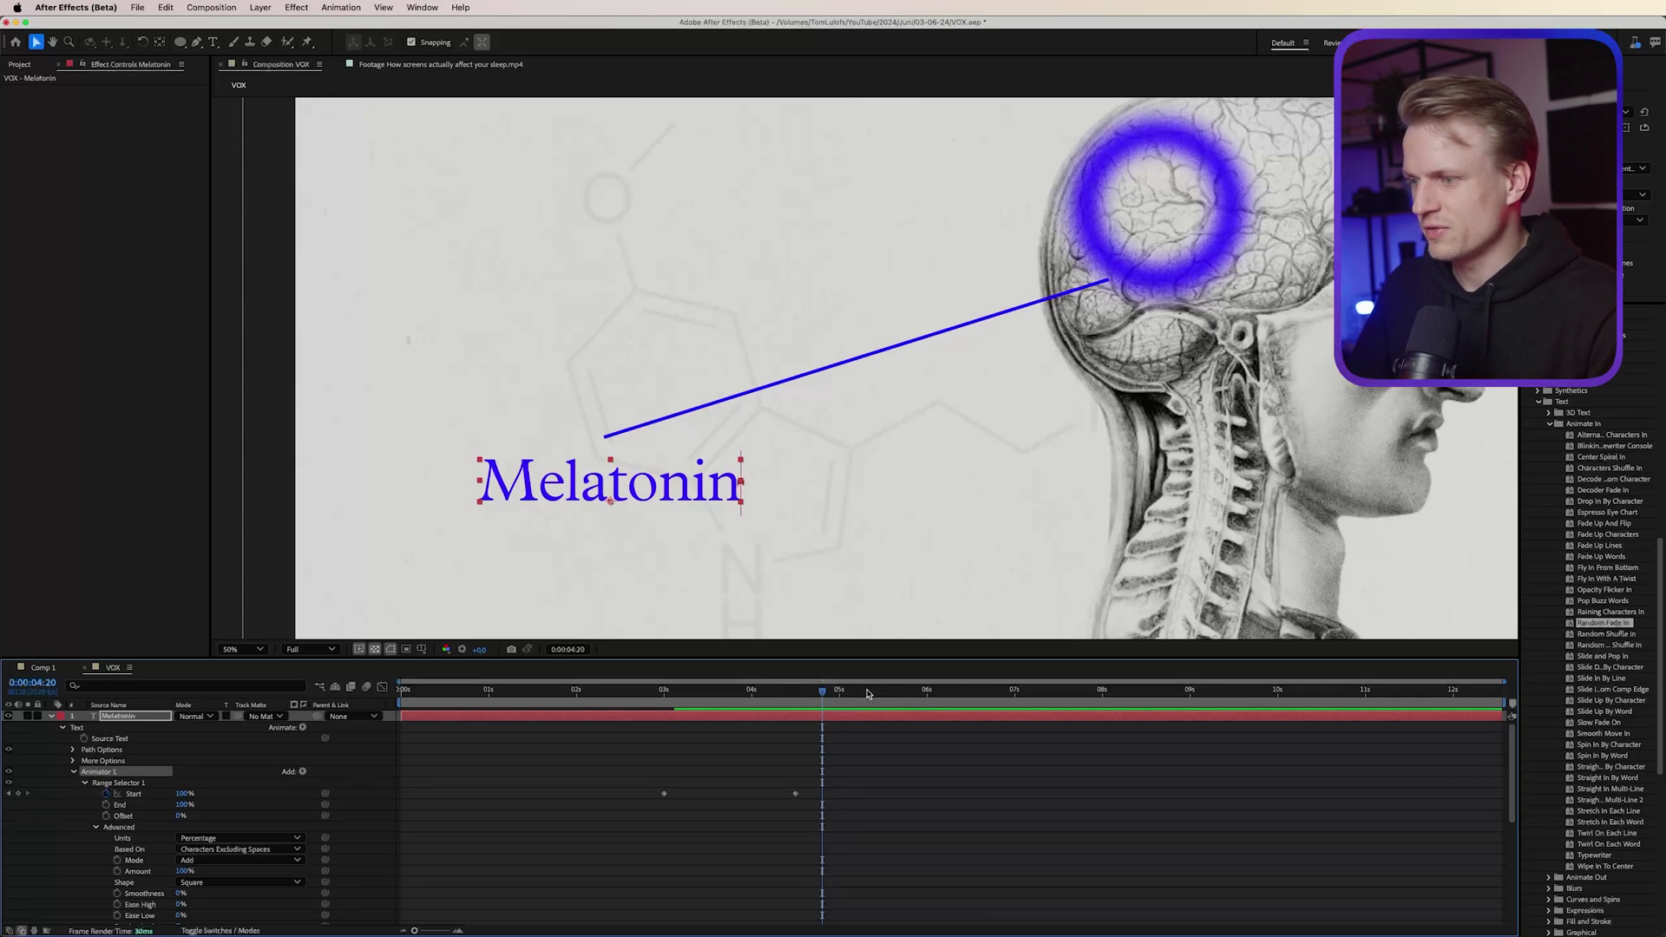
key(comma)
key(comma)
drag(868, 692, 900, 781)
click(52, 716)
key(super+a)
click(52, 728)
click(185, 835)
drag(901, 693, 882, 699)
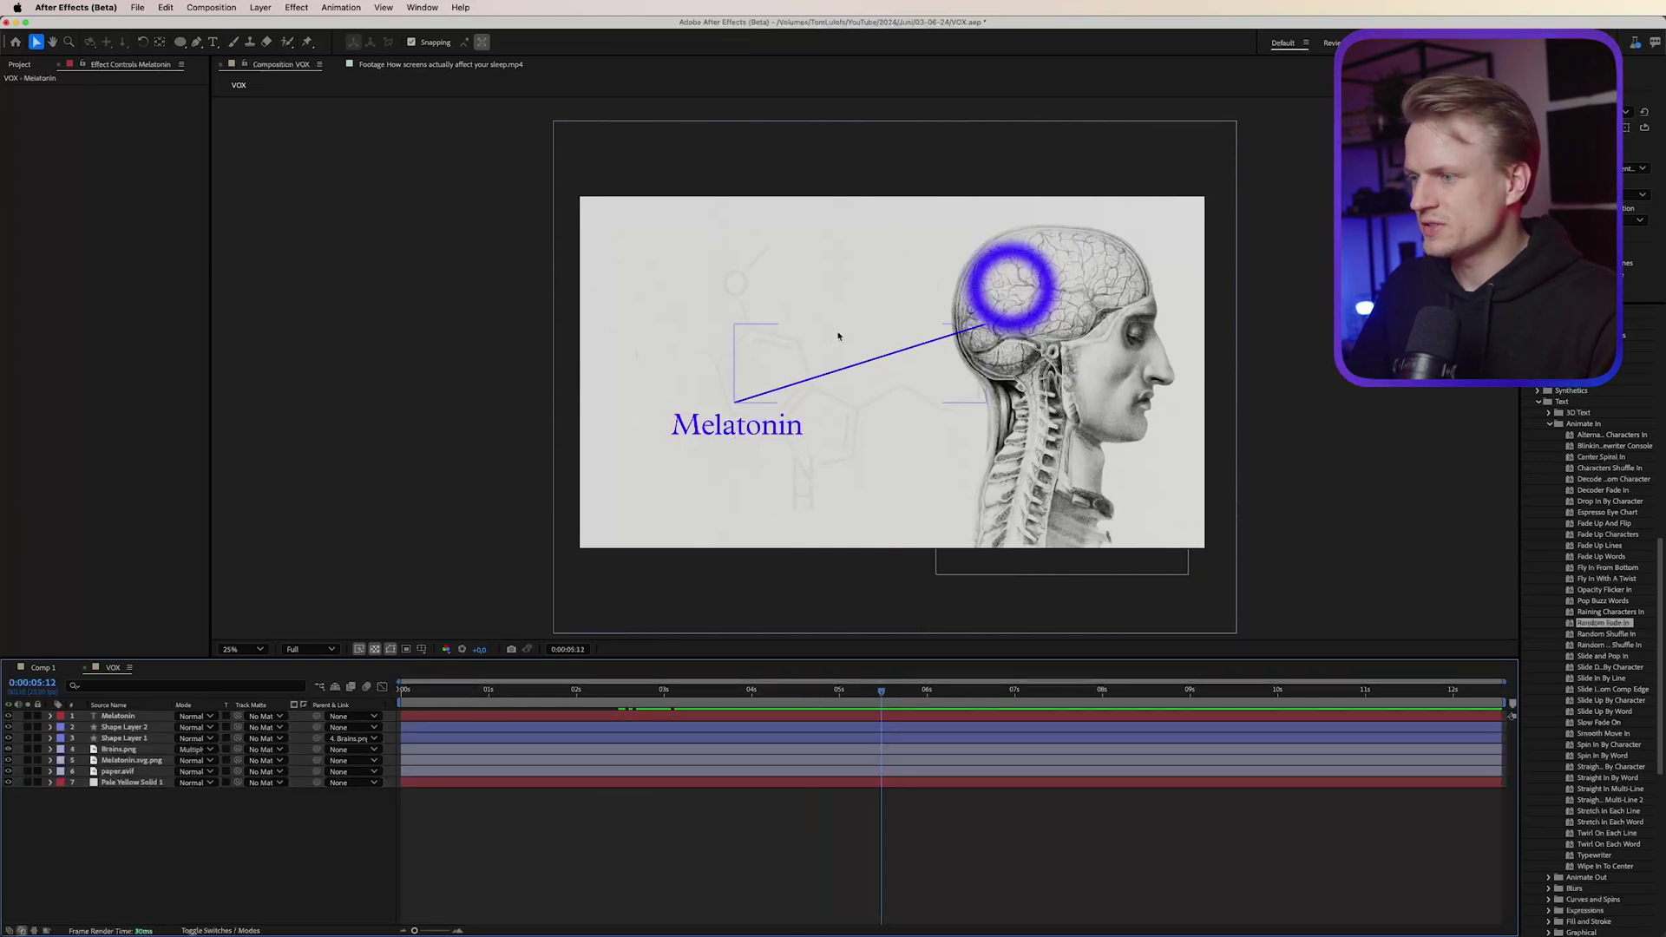
Keyframe Opacity on the Melatonin label, line and ring layers, fading to 1% later
click(128, 717)
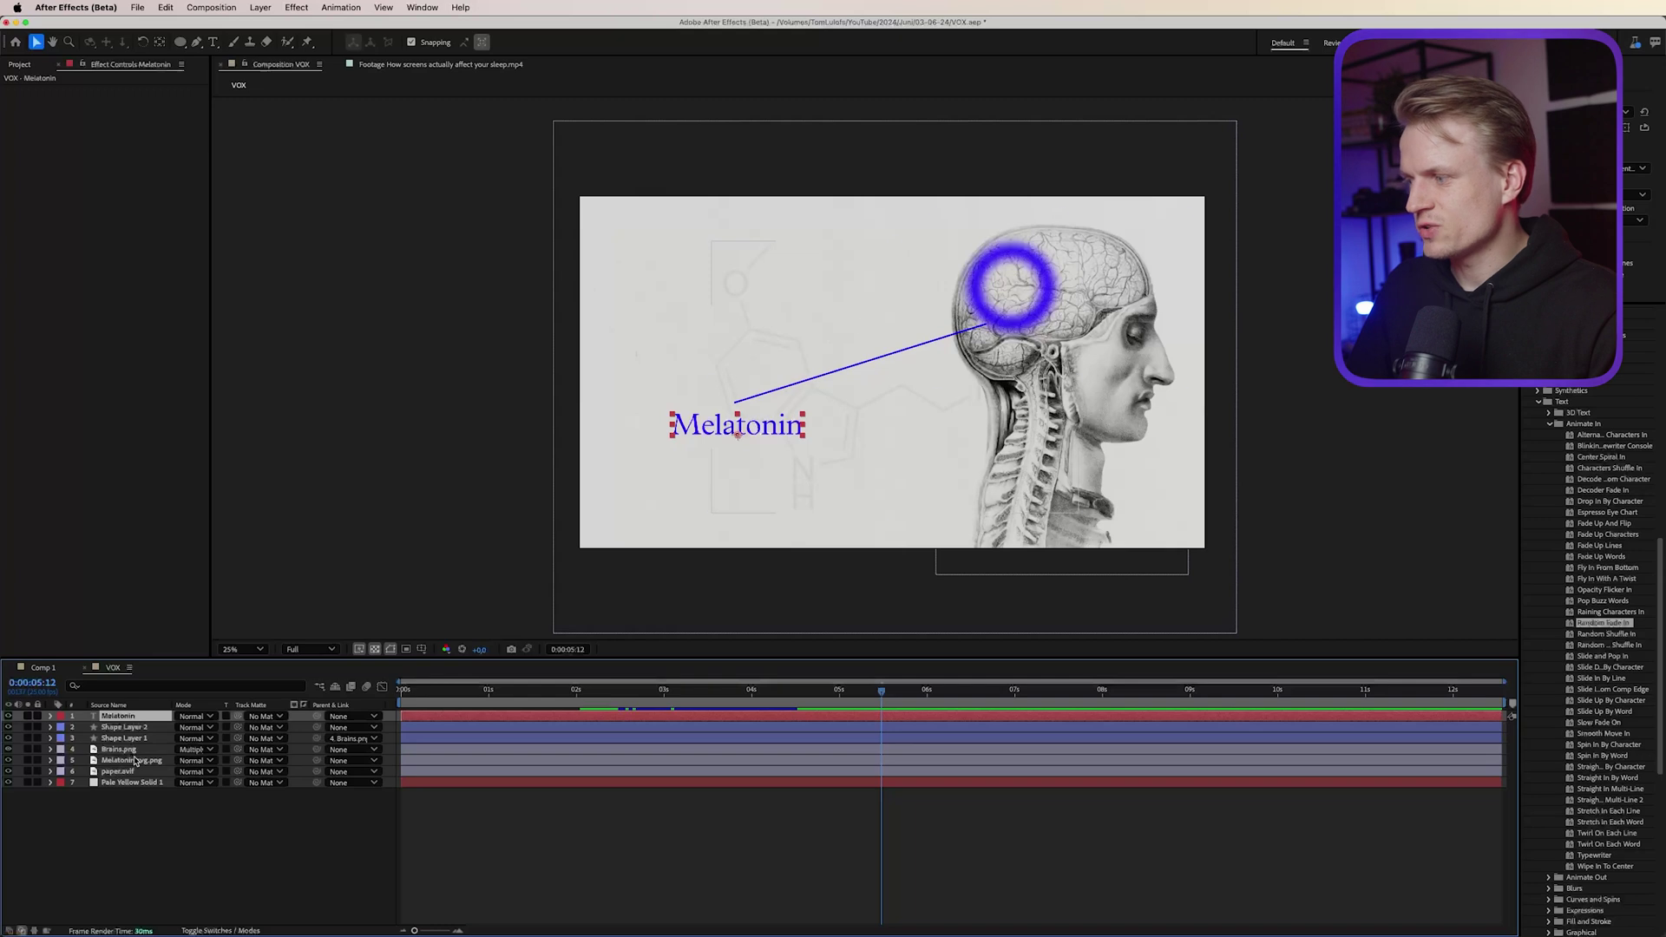
shift+click(134, 761)
super+click(134, 751)
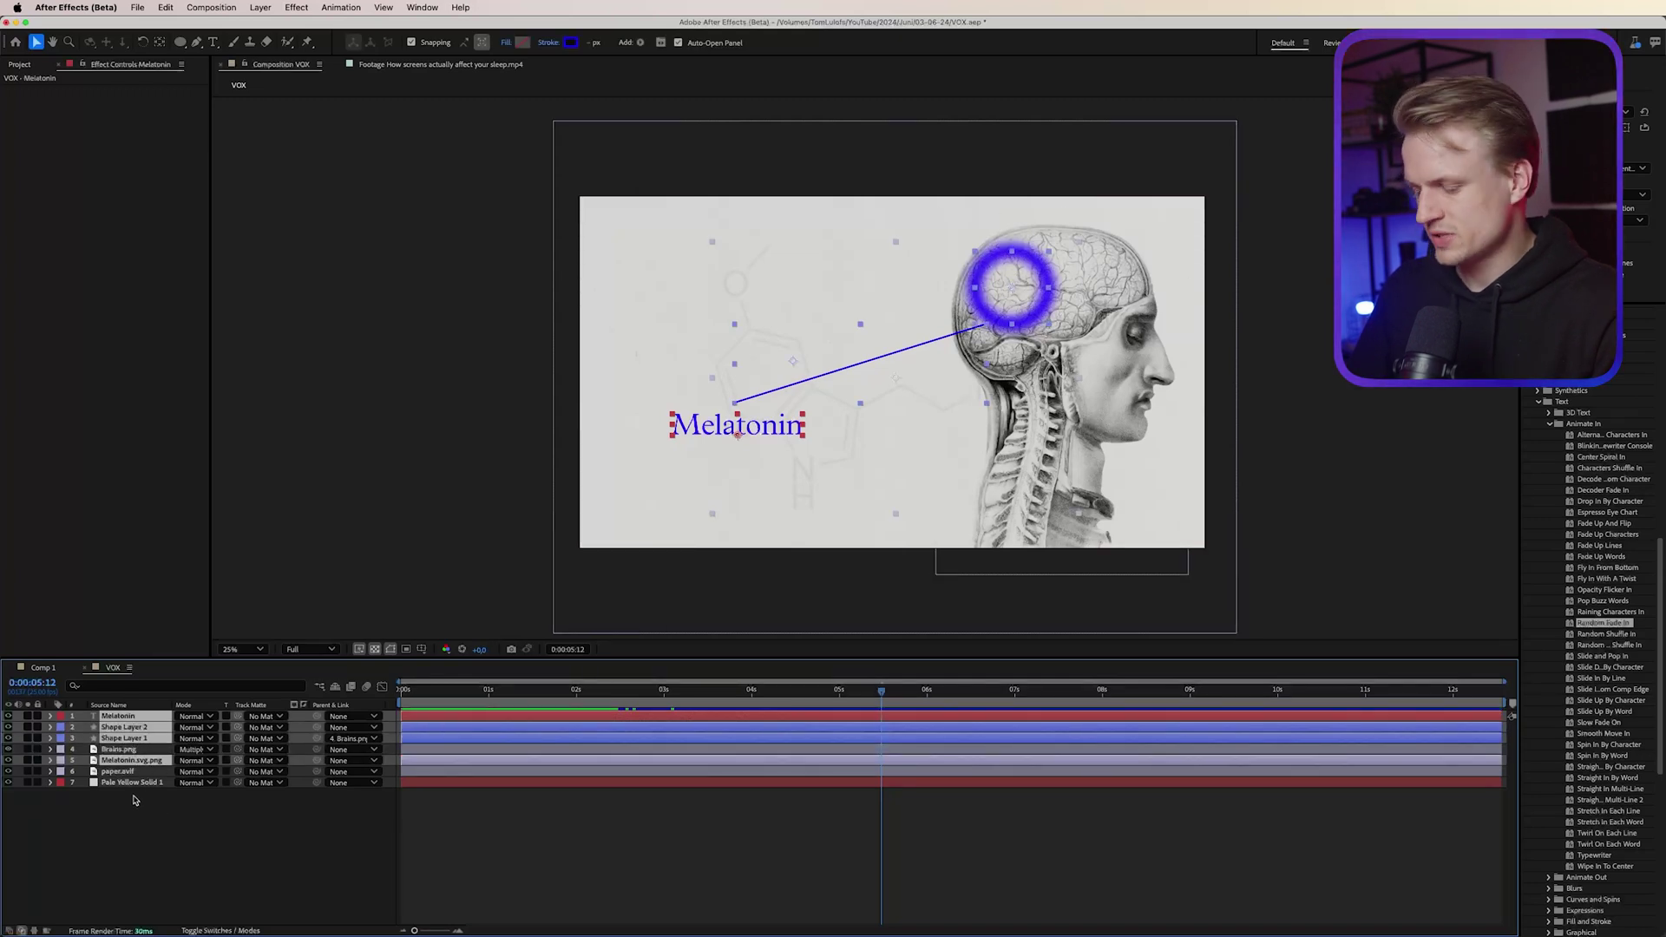
key(t)
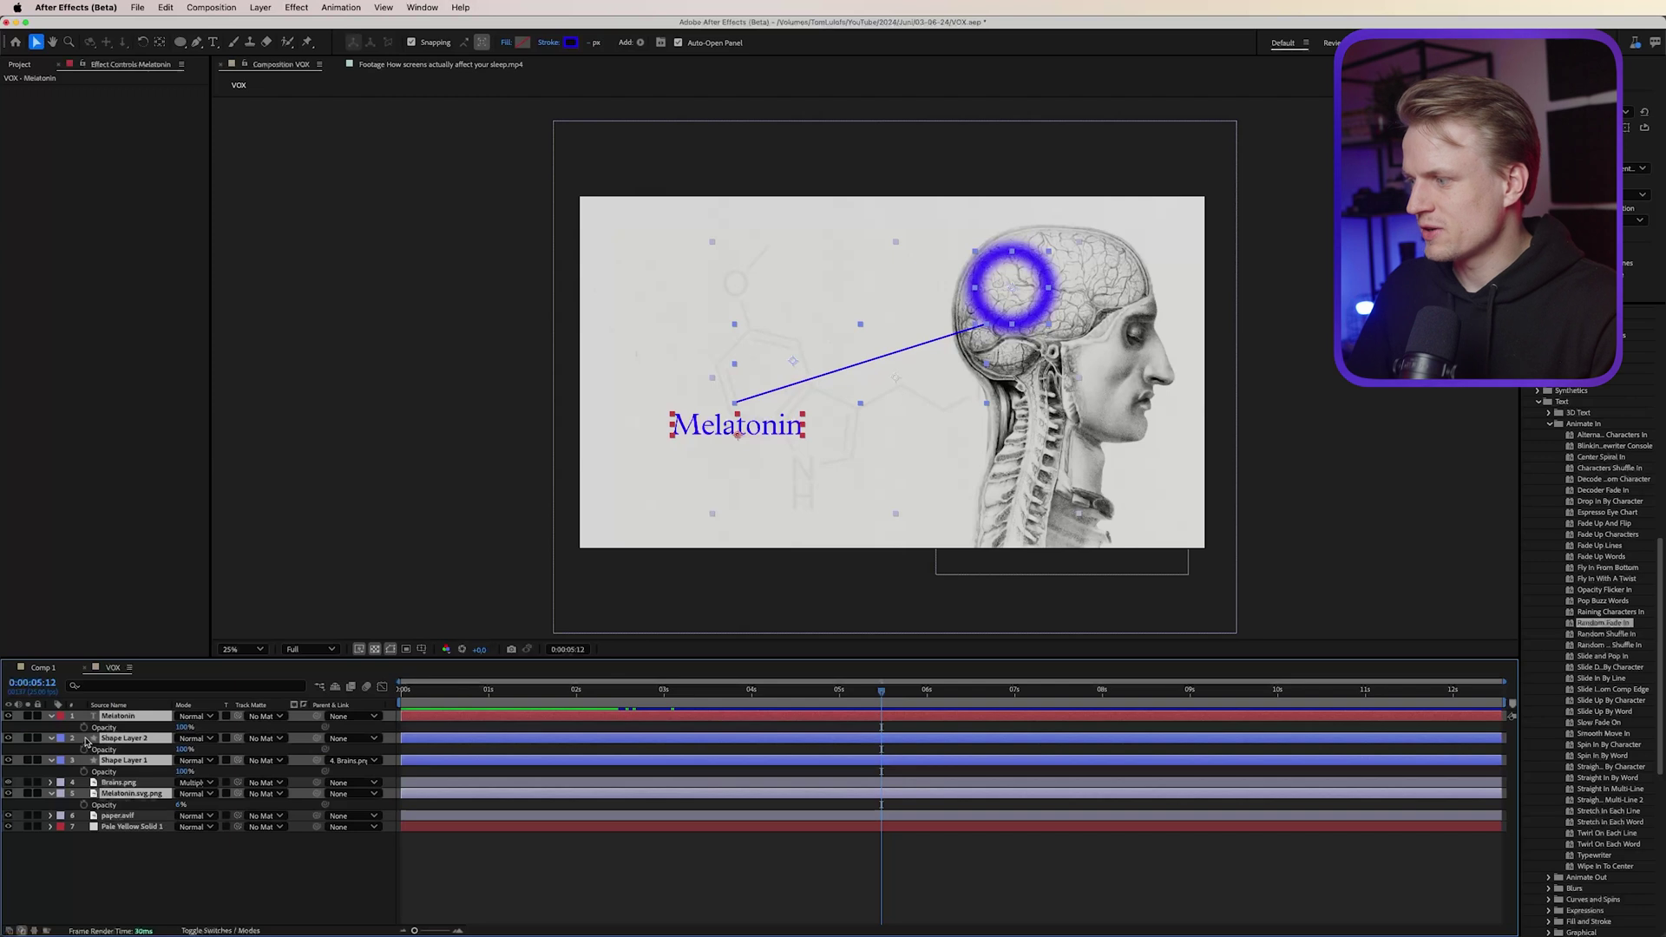
click(85, 729)
drag(892, 697, 954, 697)
drag(181, 728, 2, 728)
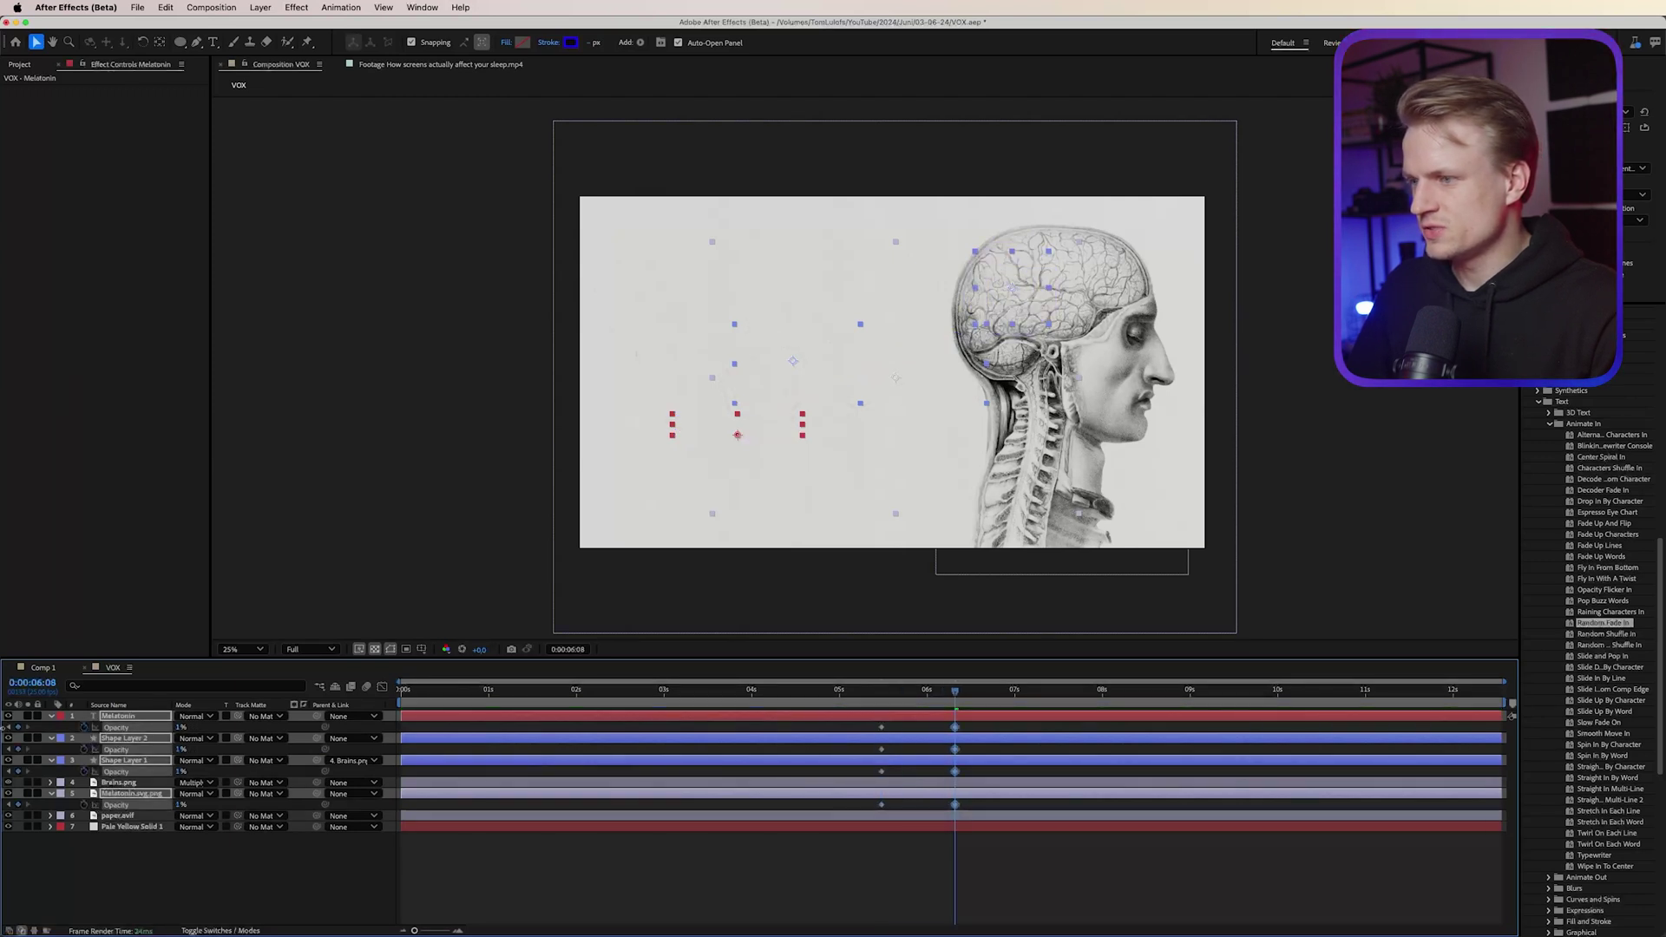
Preview the fade and slide the opacity keyframes earlier, before five seconds
click(952, 694)
drag(955, 698, 906, 697)
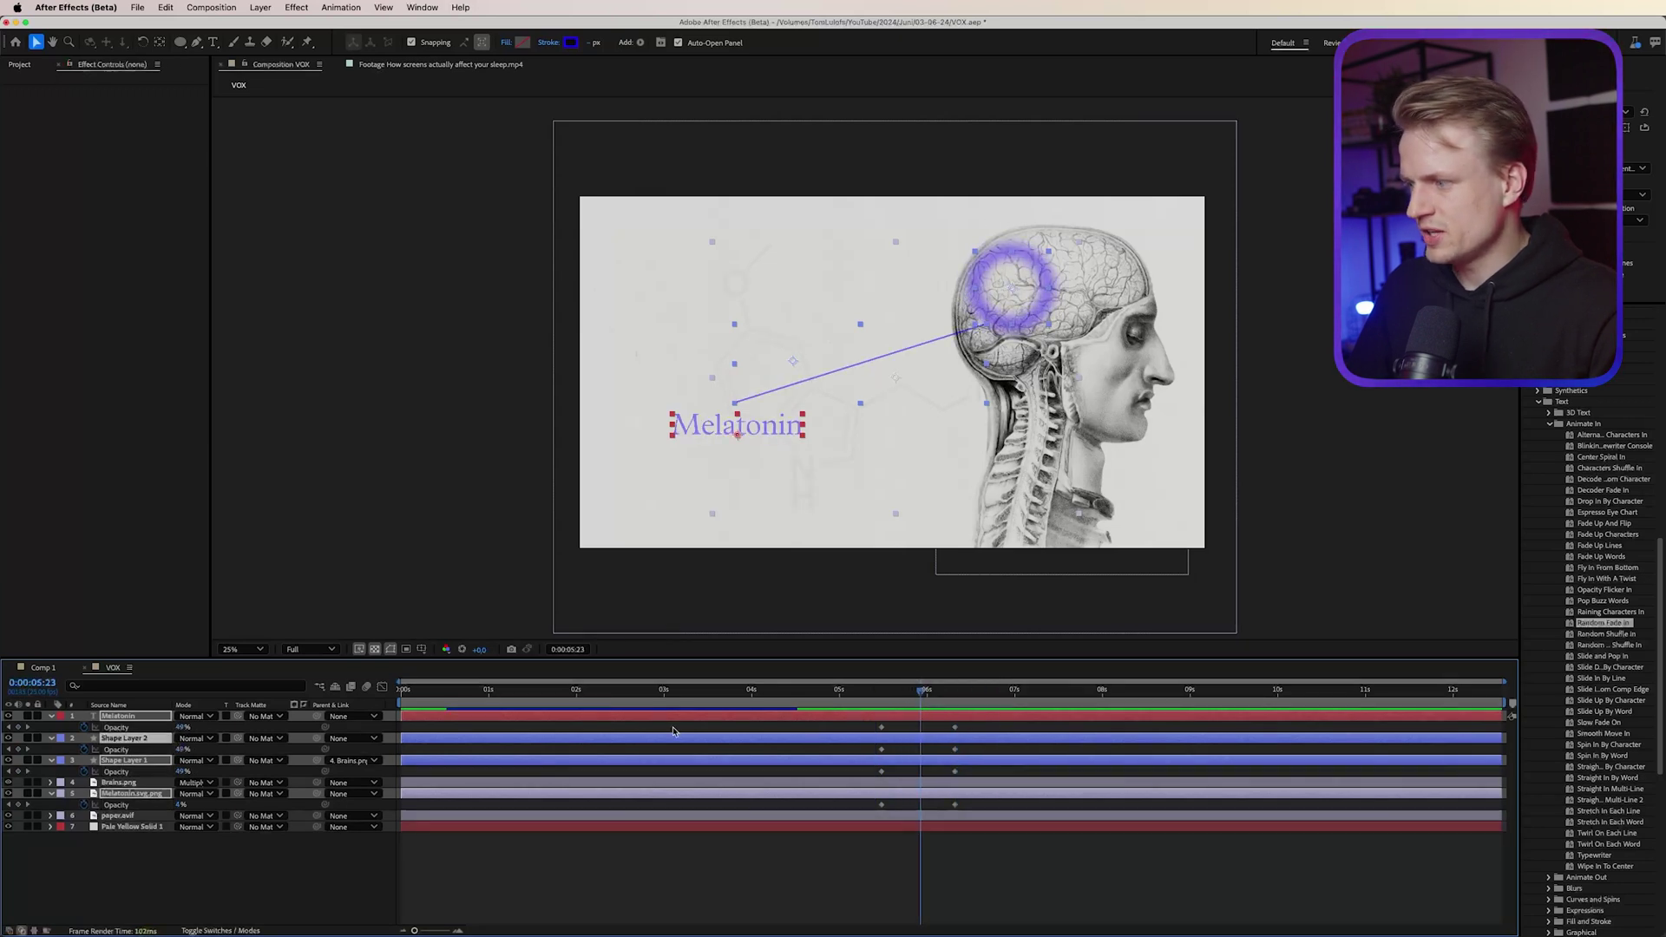
mouse_move(954, 727)
mouse_down()
mouse_move(918, 729)
mouse_move(954, 728)
mouse_up()
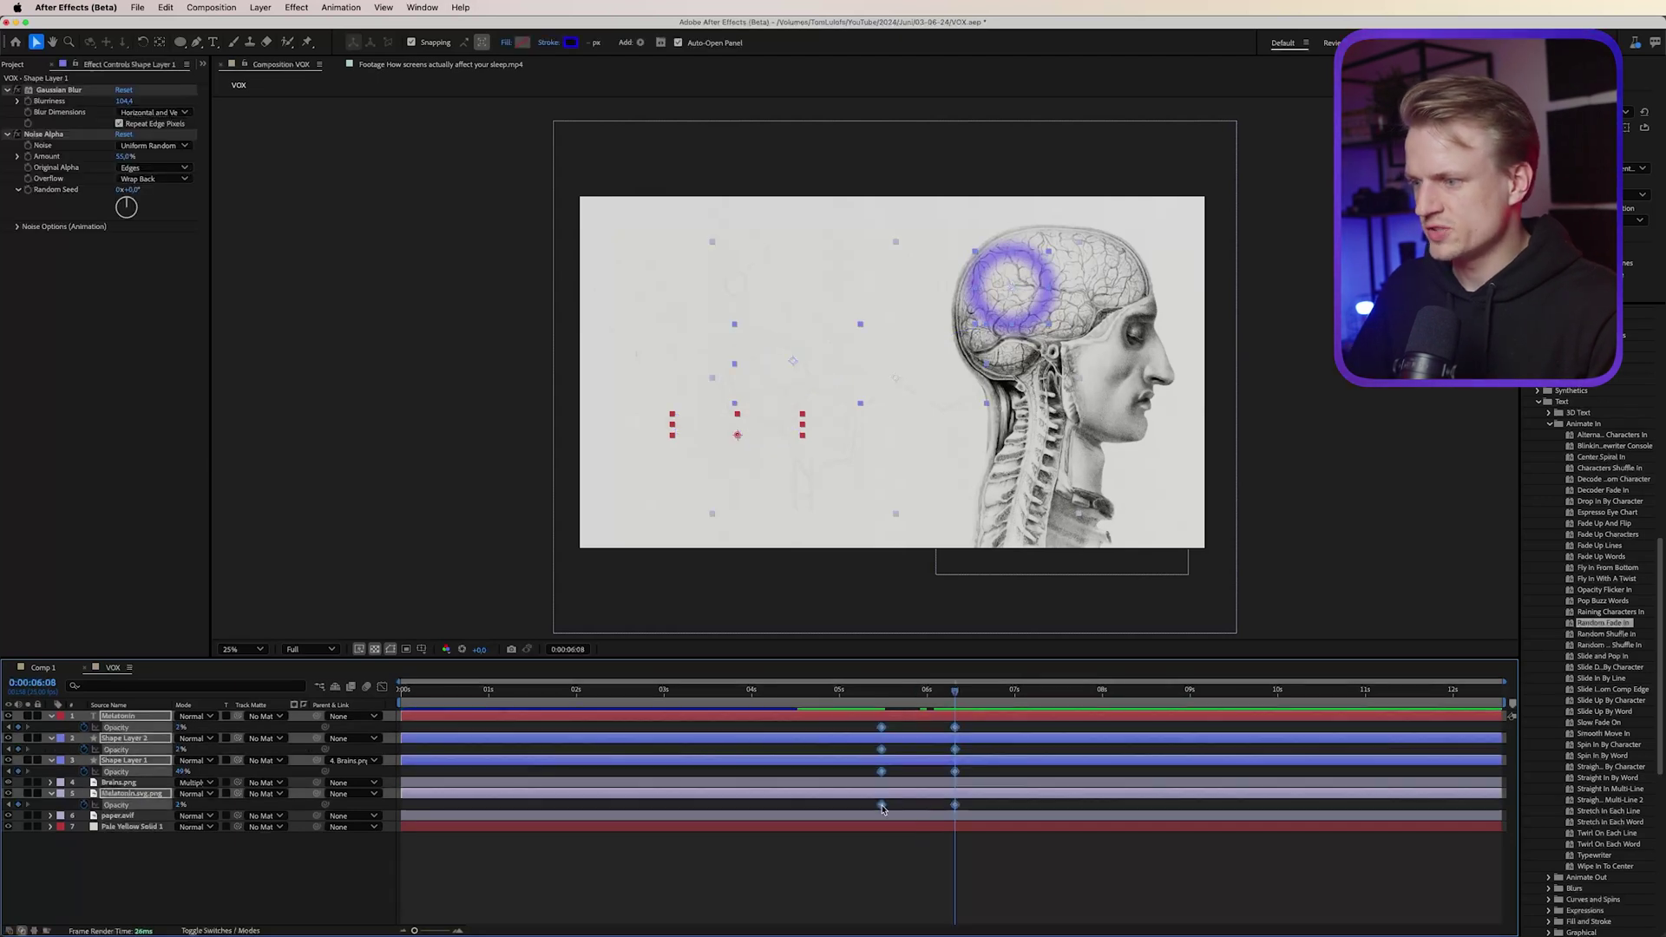
drag(883, 808, 754, 807)
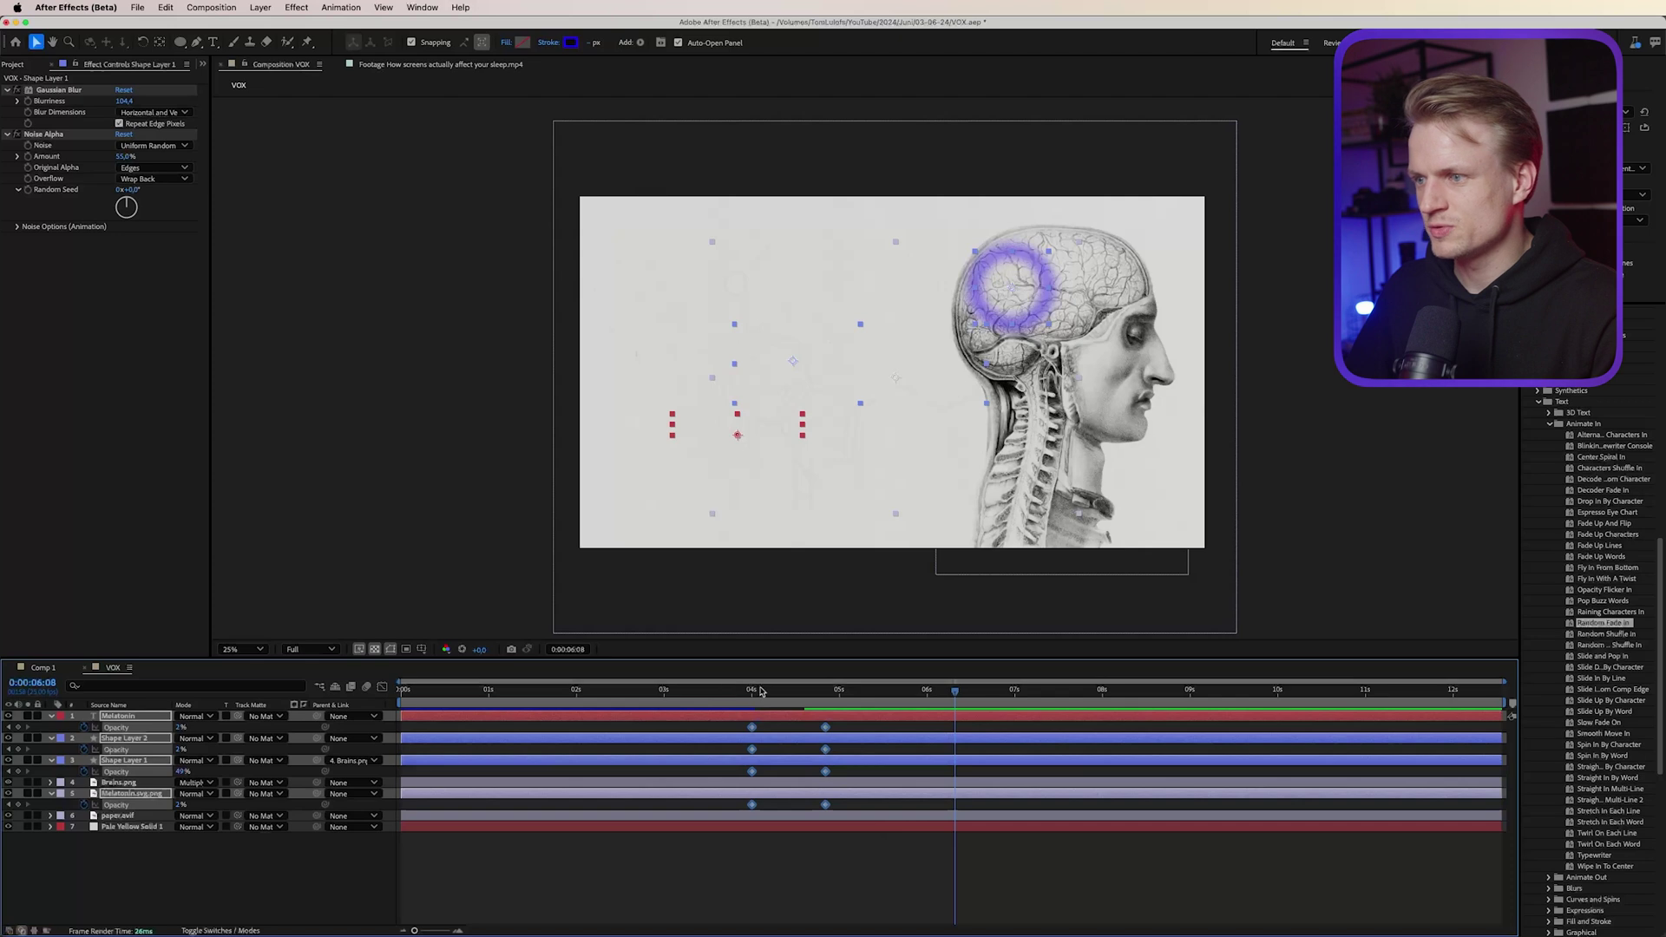
Create a null object named Motion and parent the Melatonin-through-image layers to it
click(836, 691)
click(261, 7)
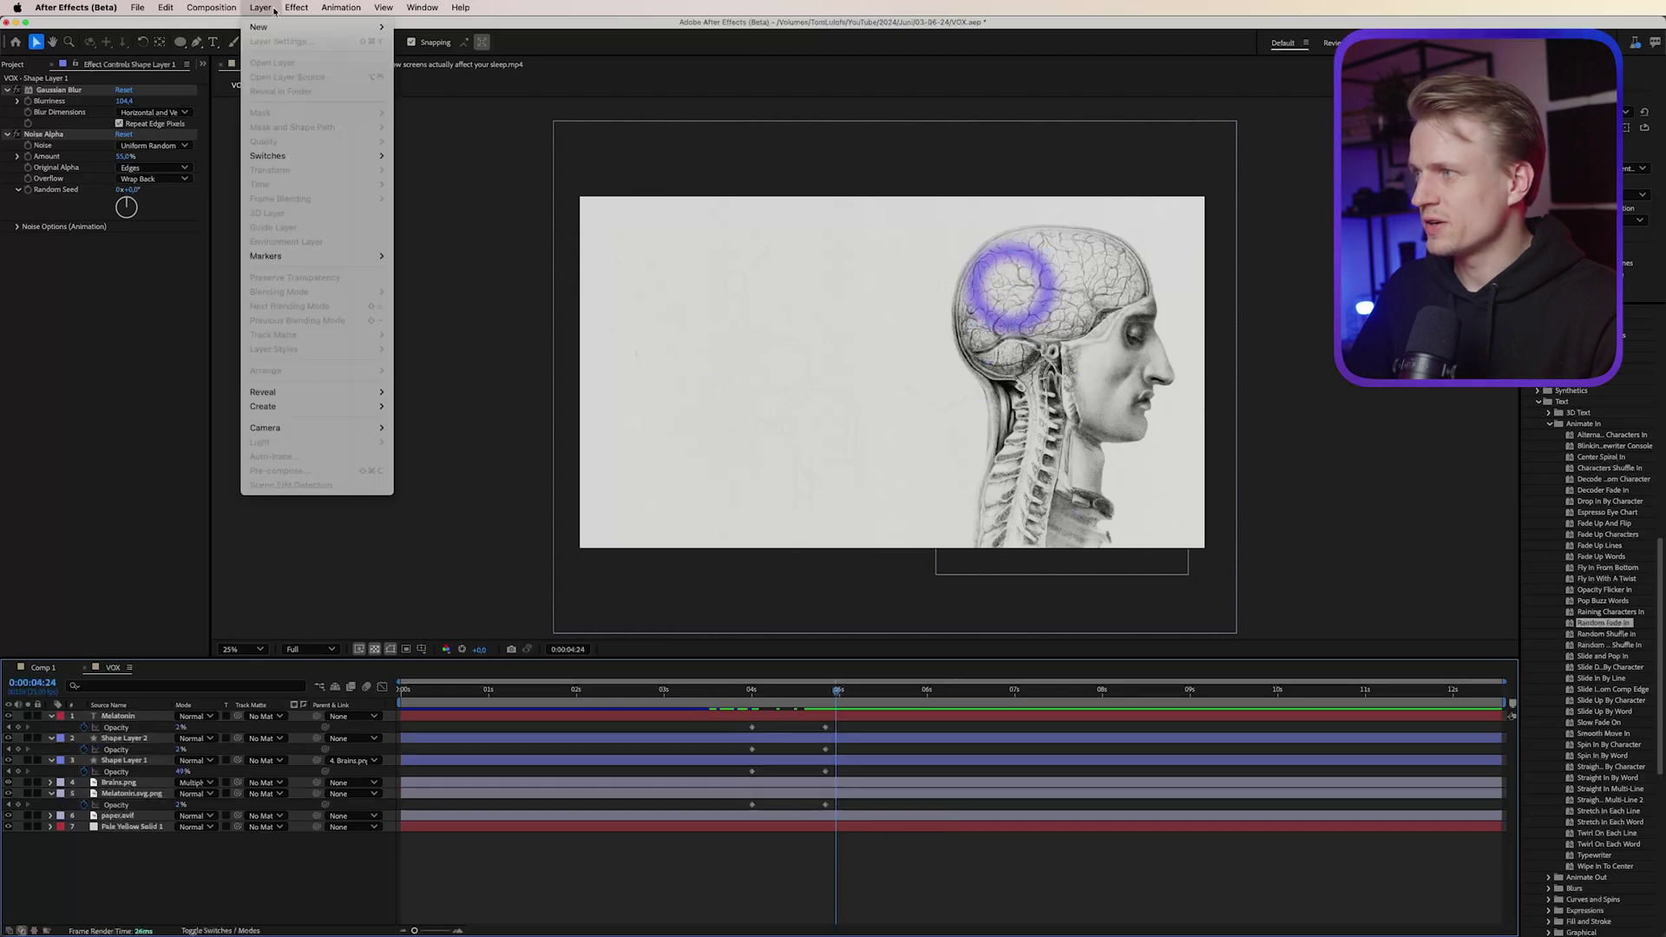
mouse_move(277, 27)
click(432, 84)
key(Return)
text(Motion)
click(121, 726)
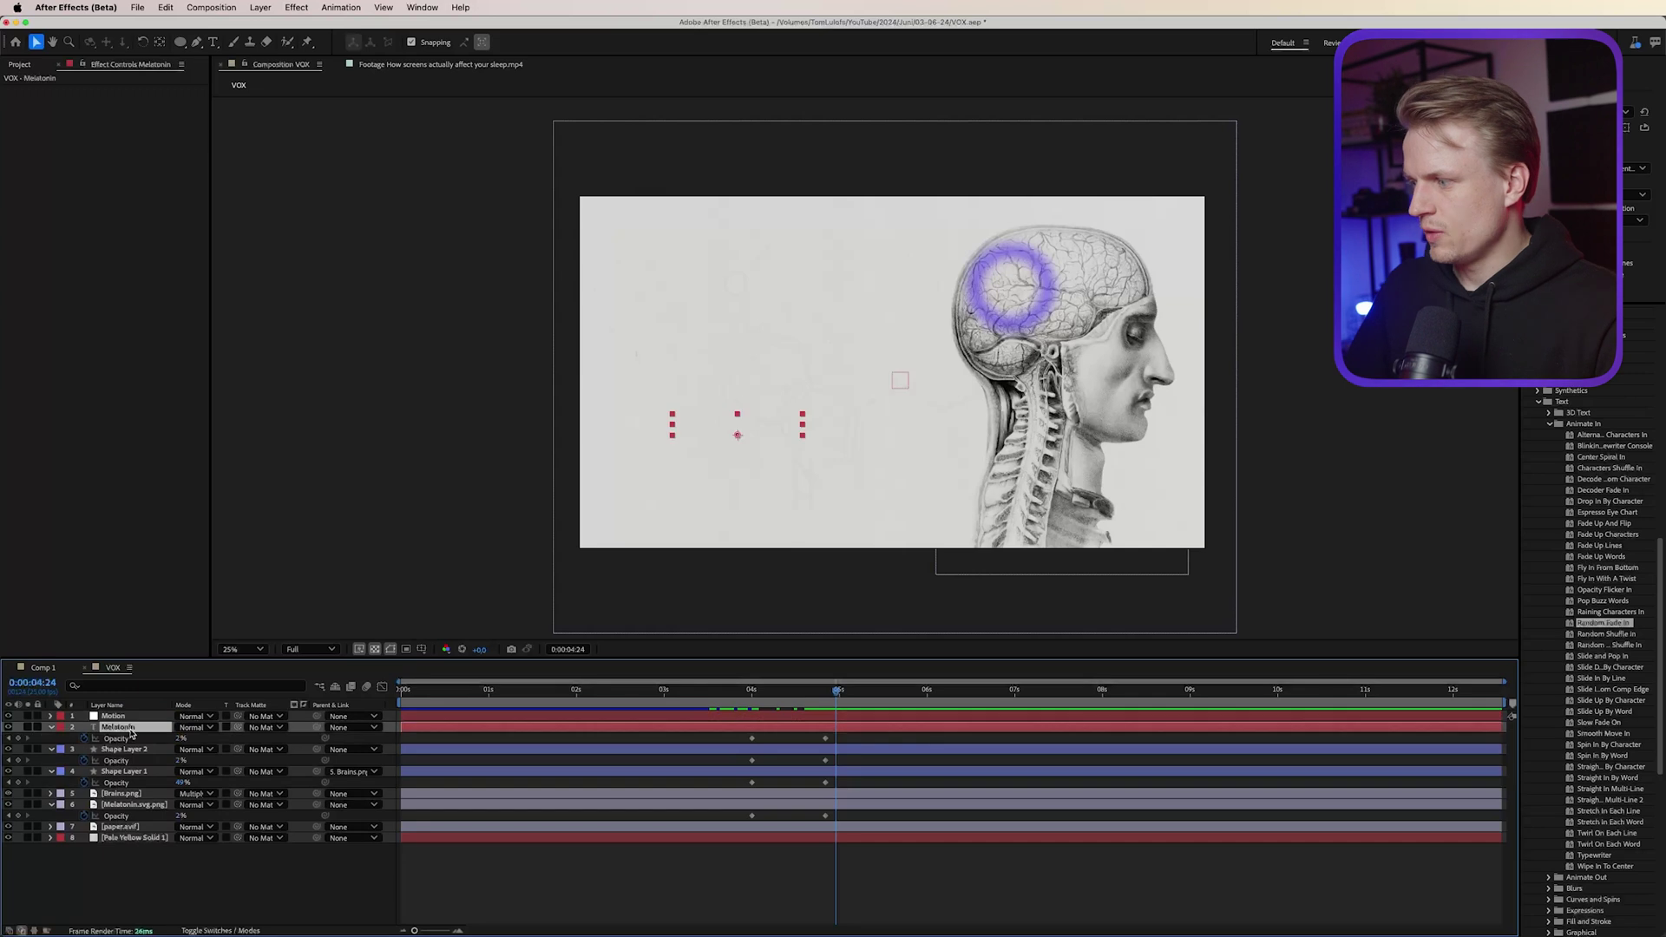
shift+click(138, 805)
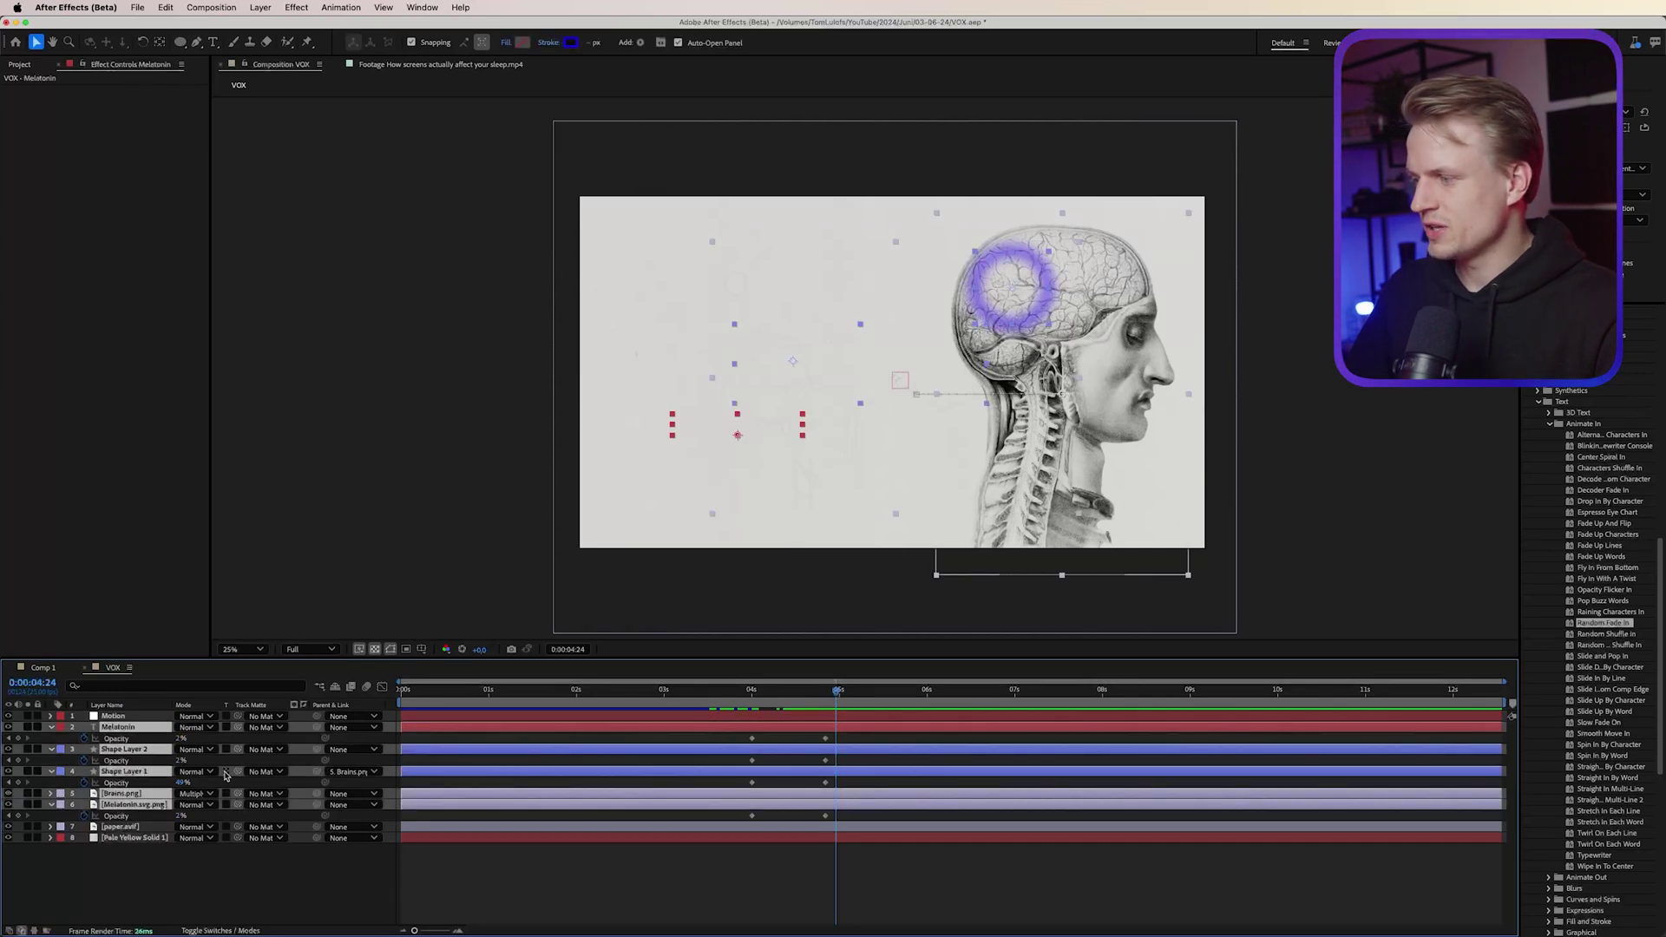
drag(315, 727, 123, 717)
Keyframe Motion's Scale so the head and graphics shrink by about 6:03
click(122, 717)
key(s)
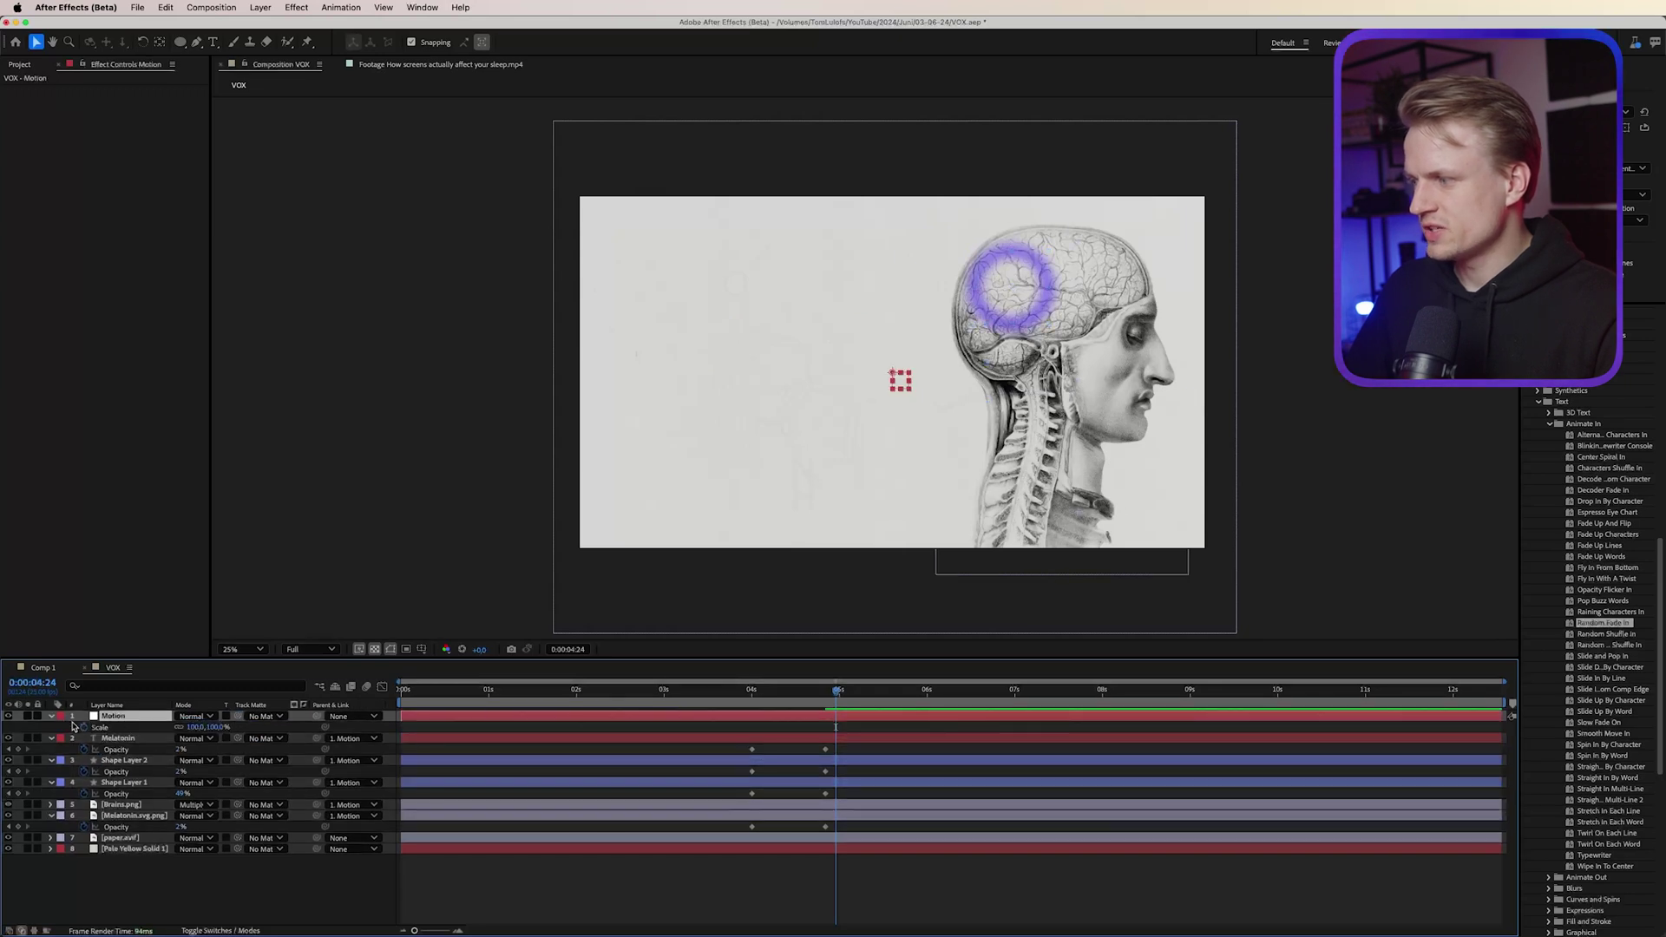
click(82, 727)
click(937, 690)
drag(207, 727, 159, 733)
Keyframe Motion's Position from about 4:24, pushing the shrunken head toward the bottom
key(p)
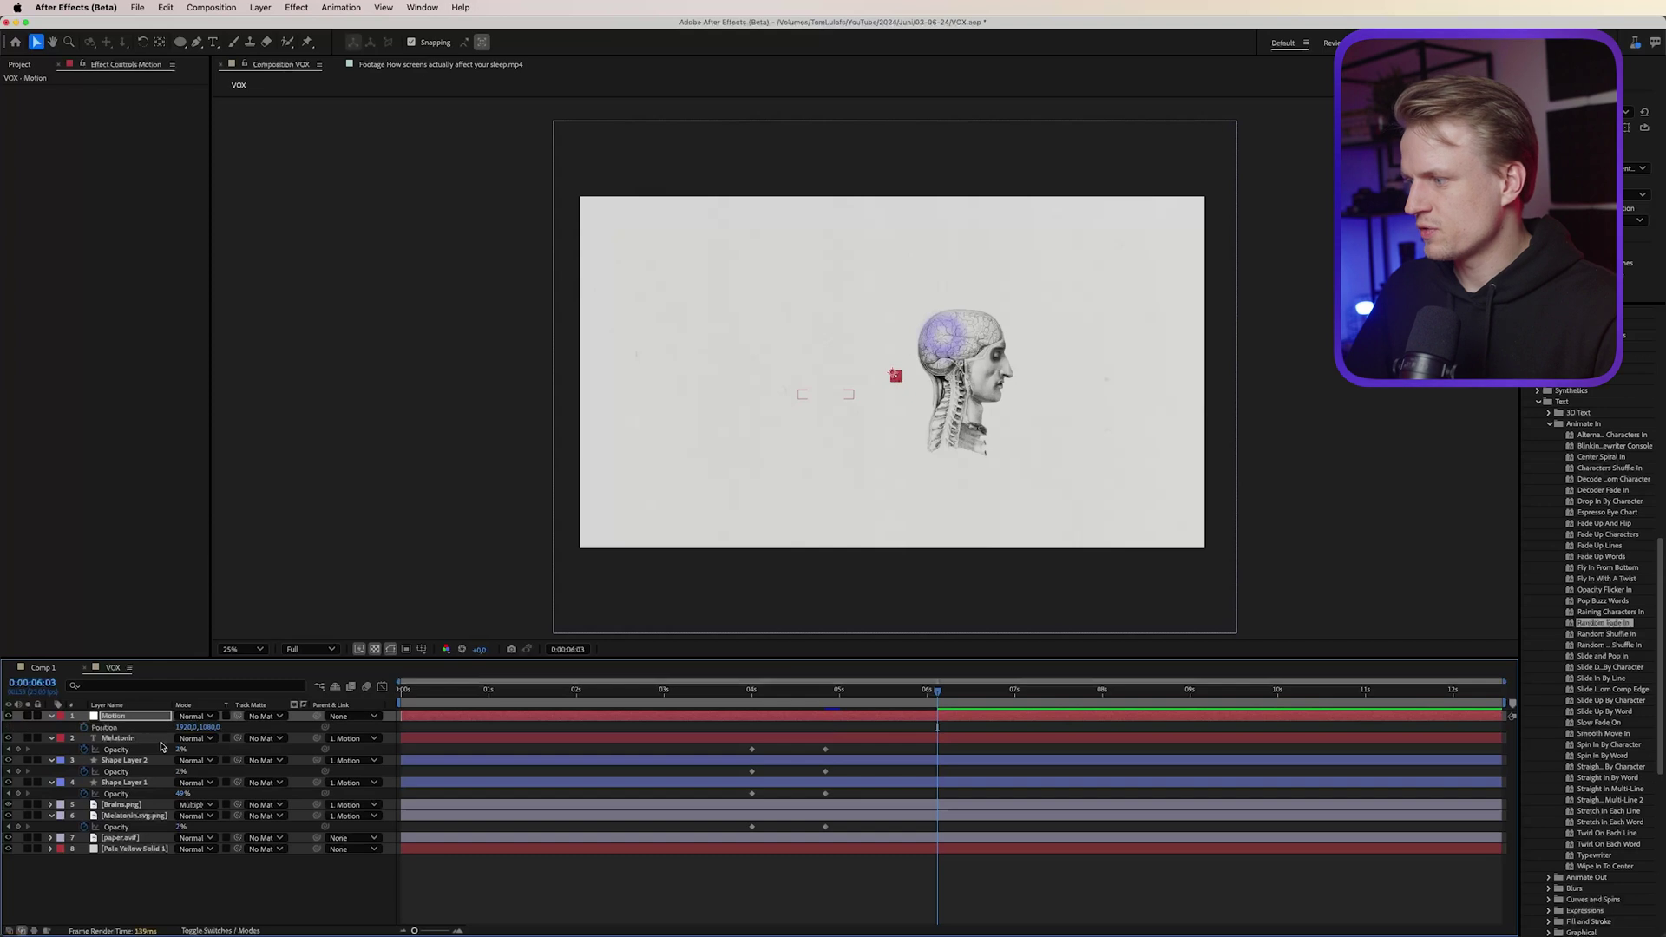
key(alt+shift+p)
drag(937, 729, 854, 742)
key(u)
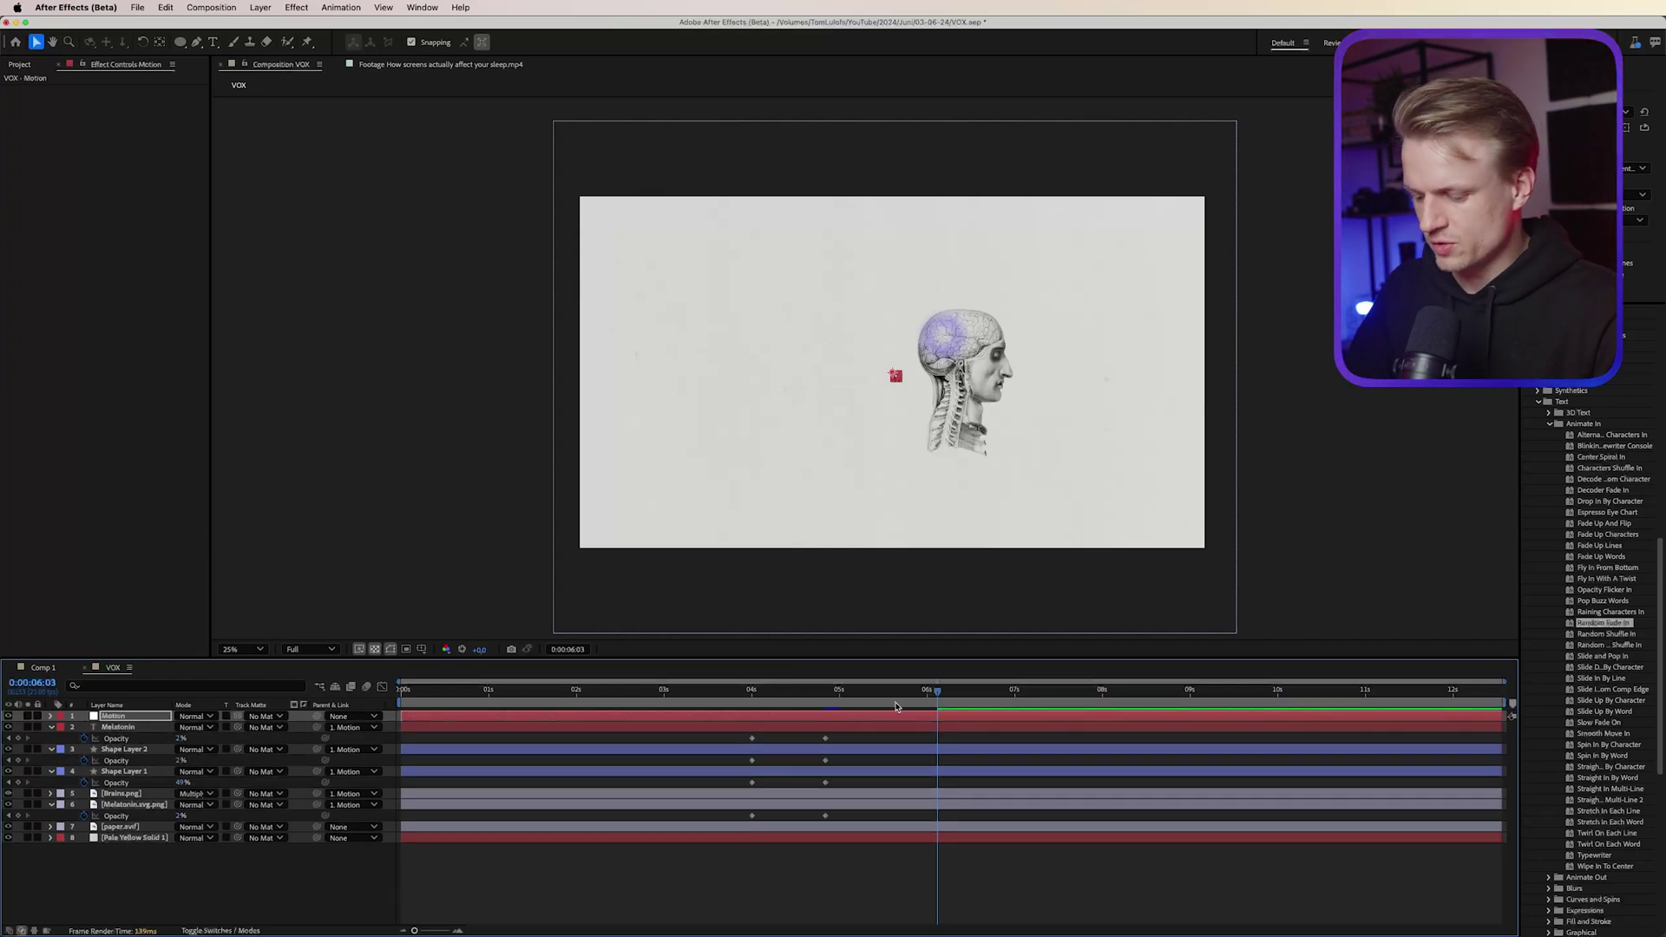
key(u)
drag(855, 733, 833, 729)
drag(212, 726, 172, 726)
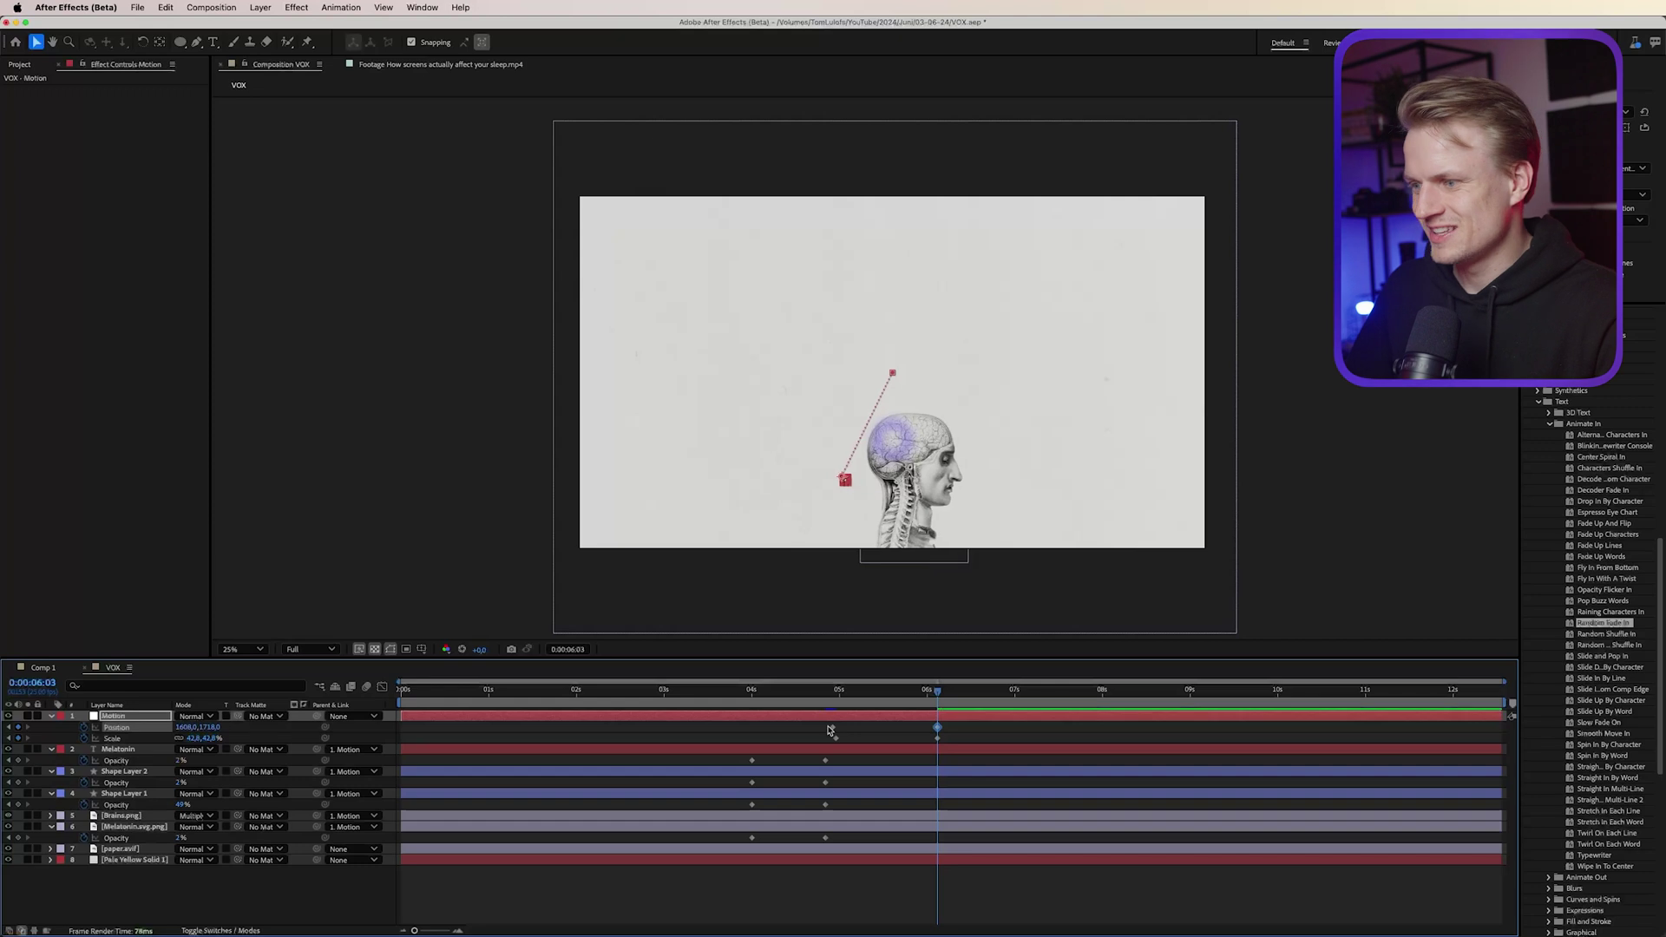
Move the end Position and Scale keyframes to 7:00 to slow the move, and preview it
drag(1002, 723, 754, 747)
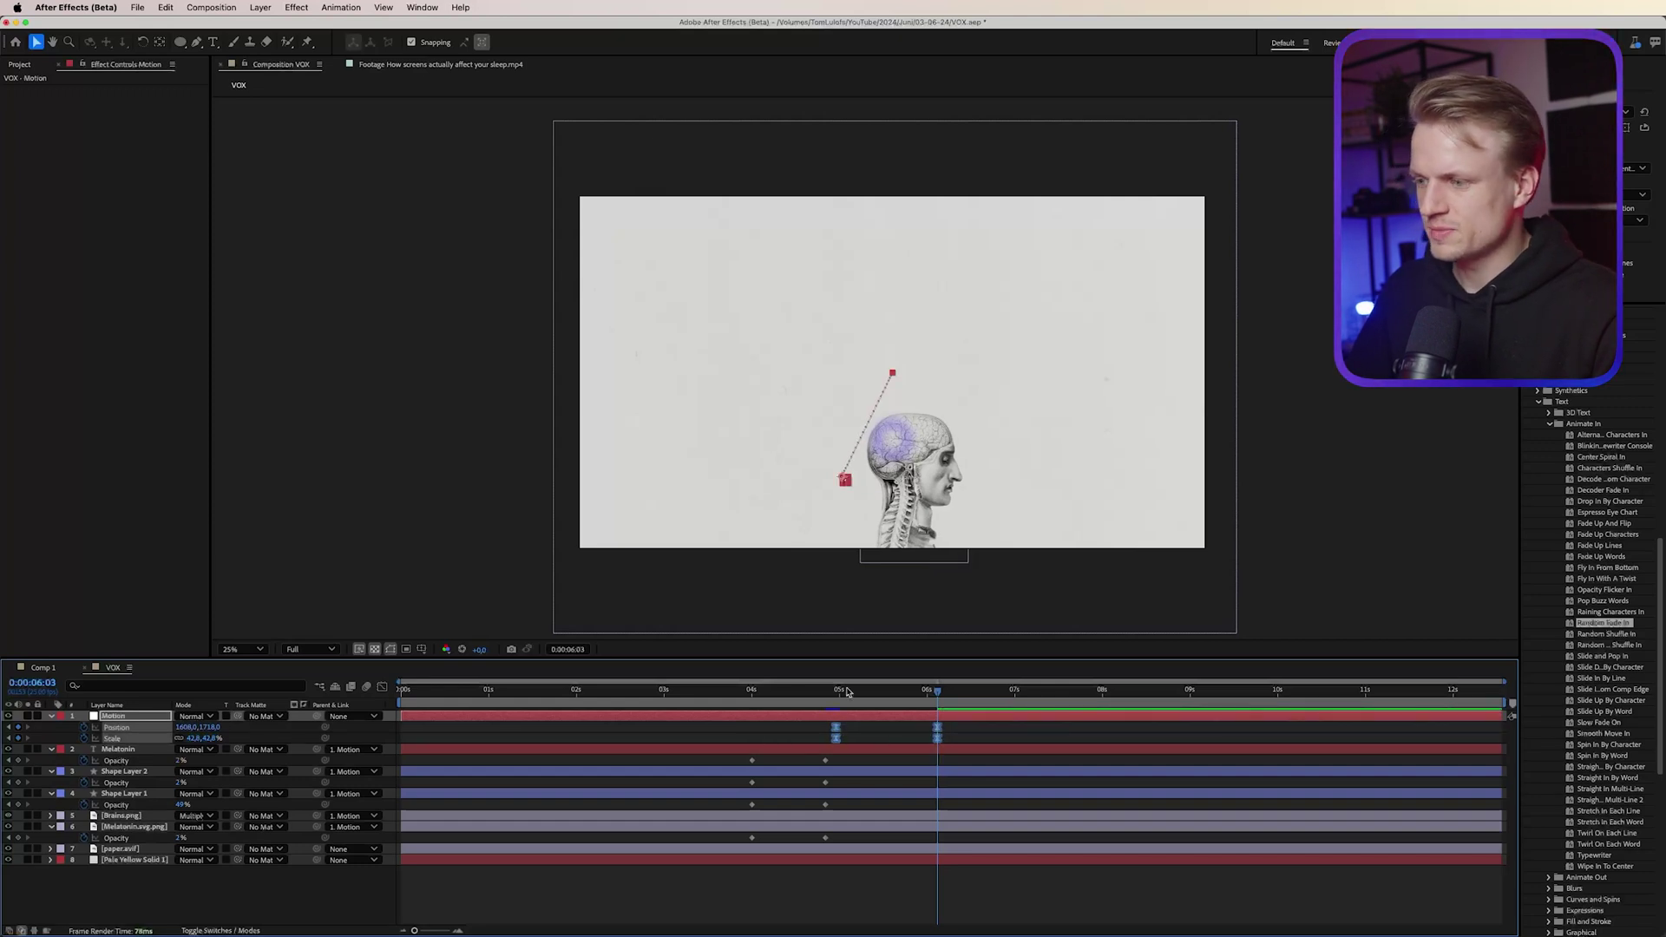
drag(833, 692, 818, 692)
key(space)
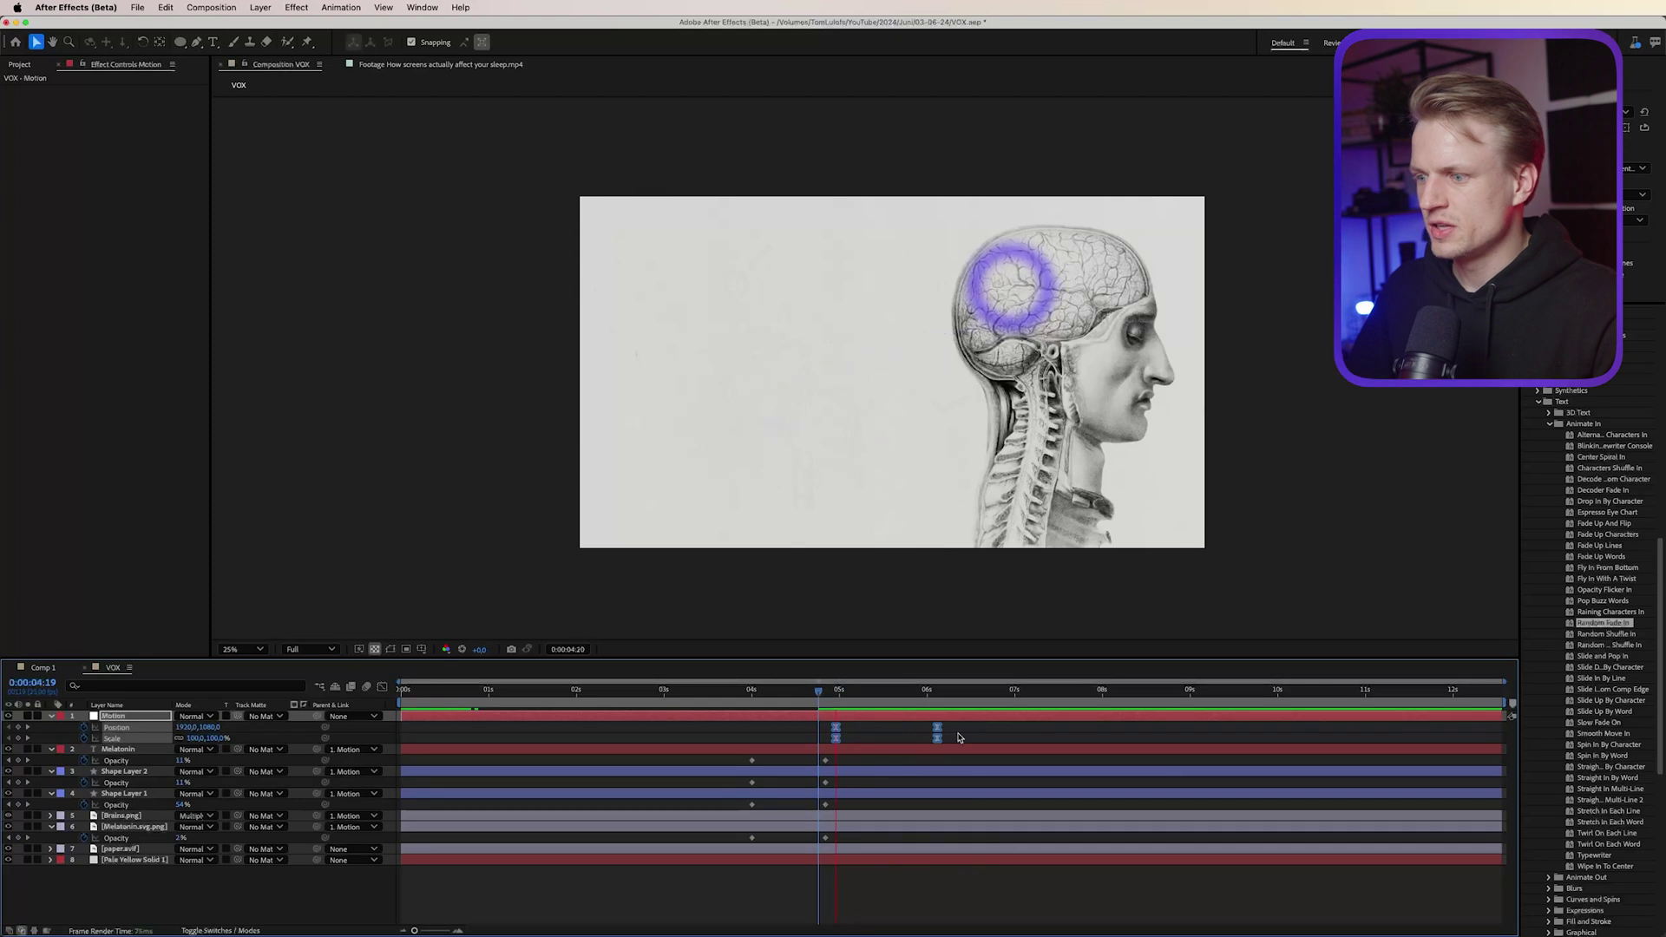
key(space)
click(936, 737)
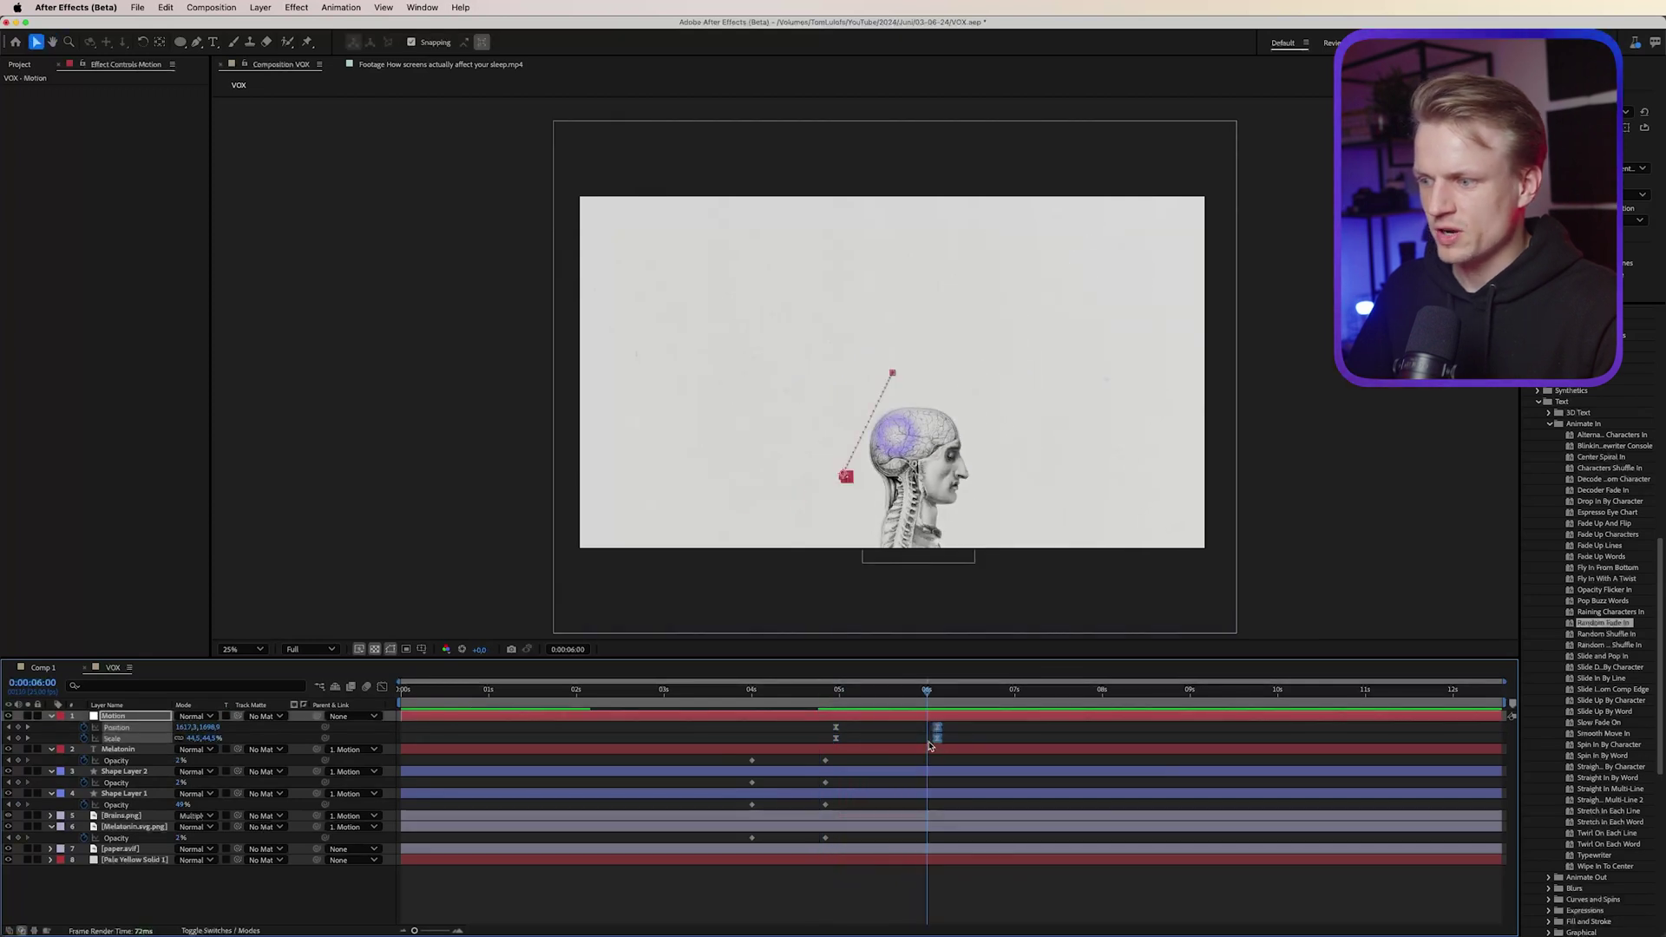
drag(937, 737, 1021, 739)
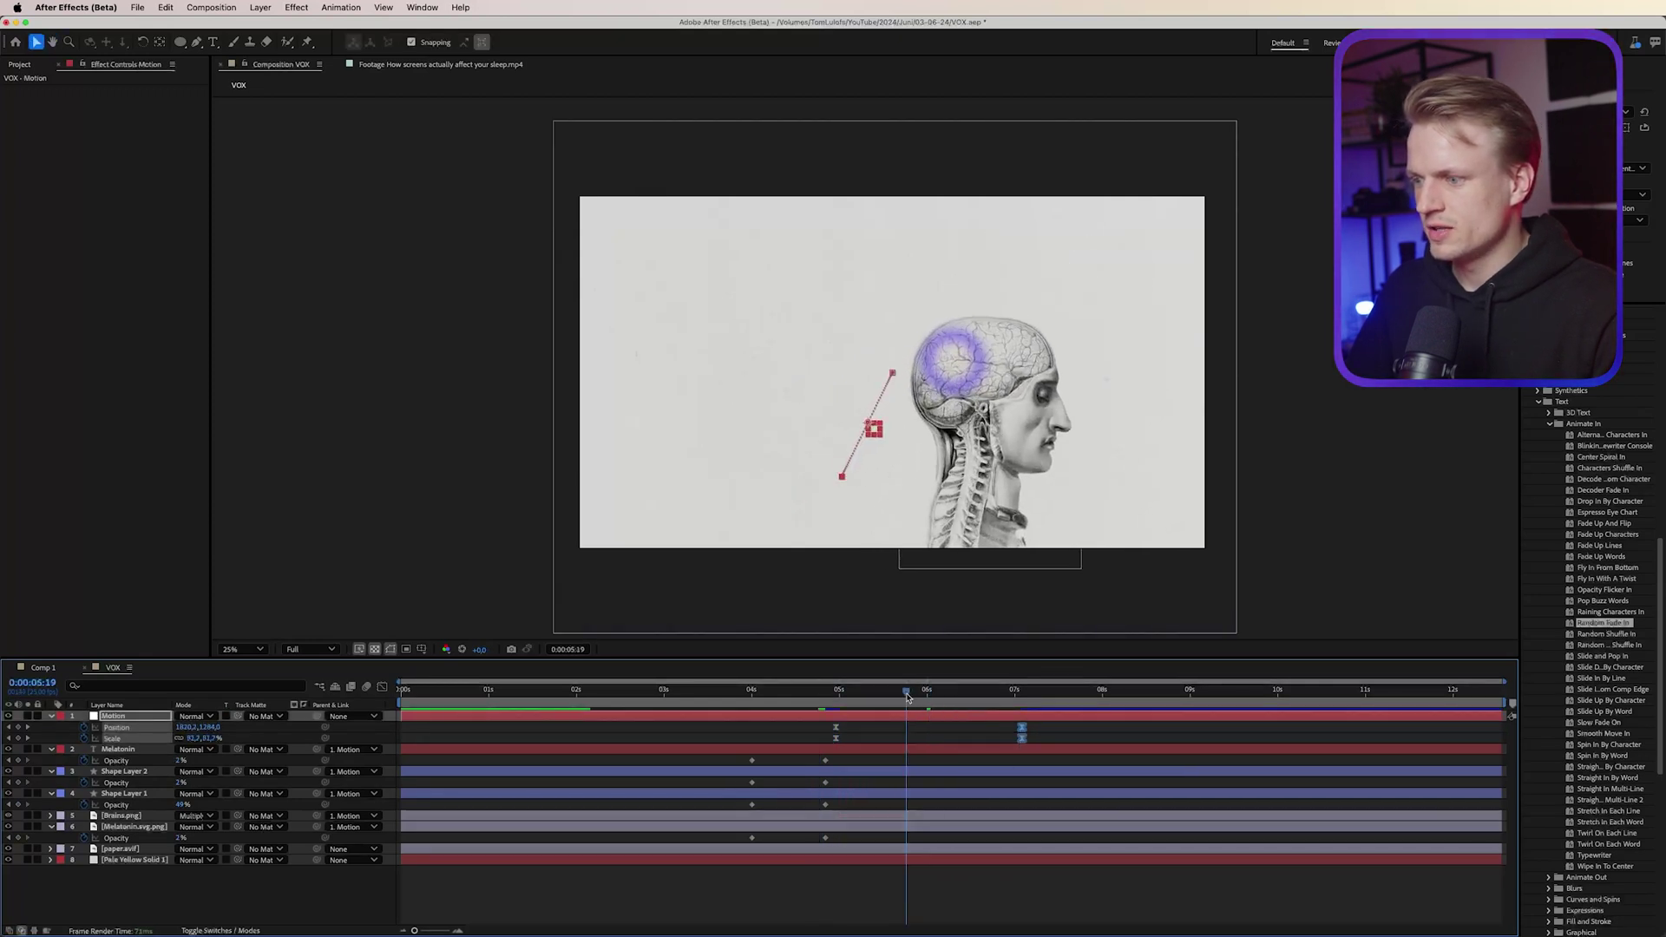
click(799, 691)
key(space)
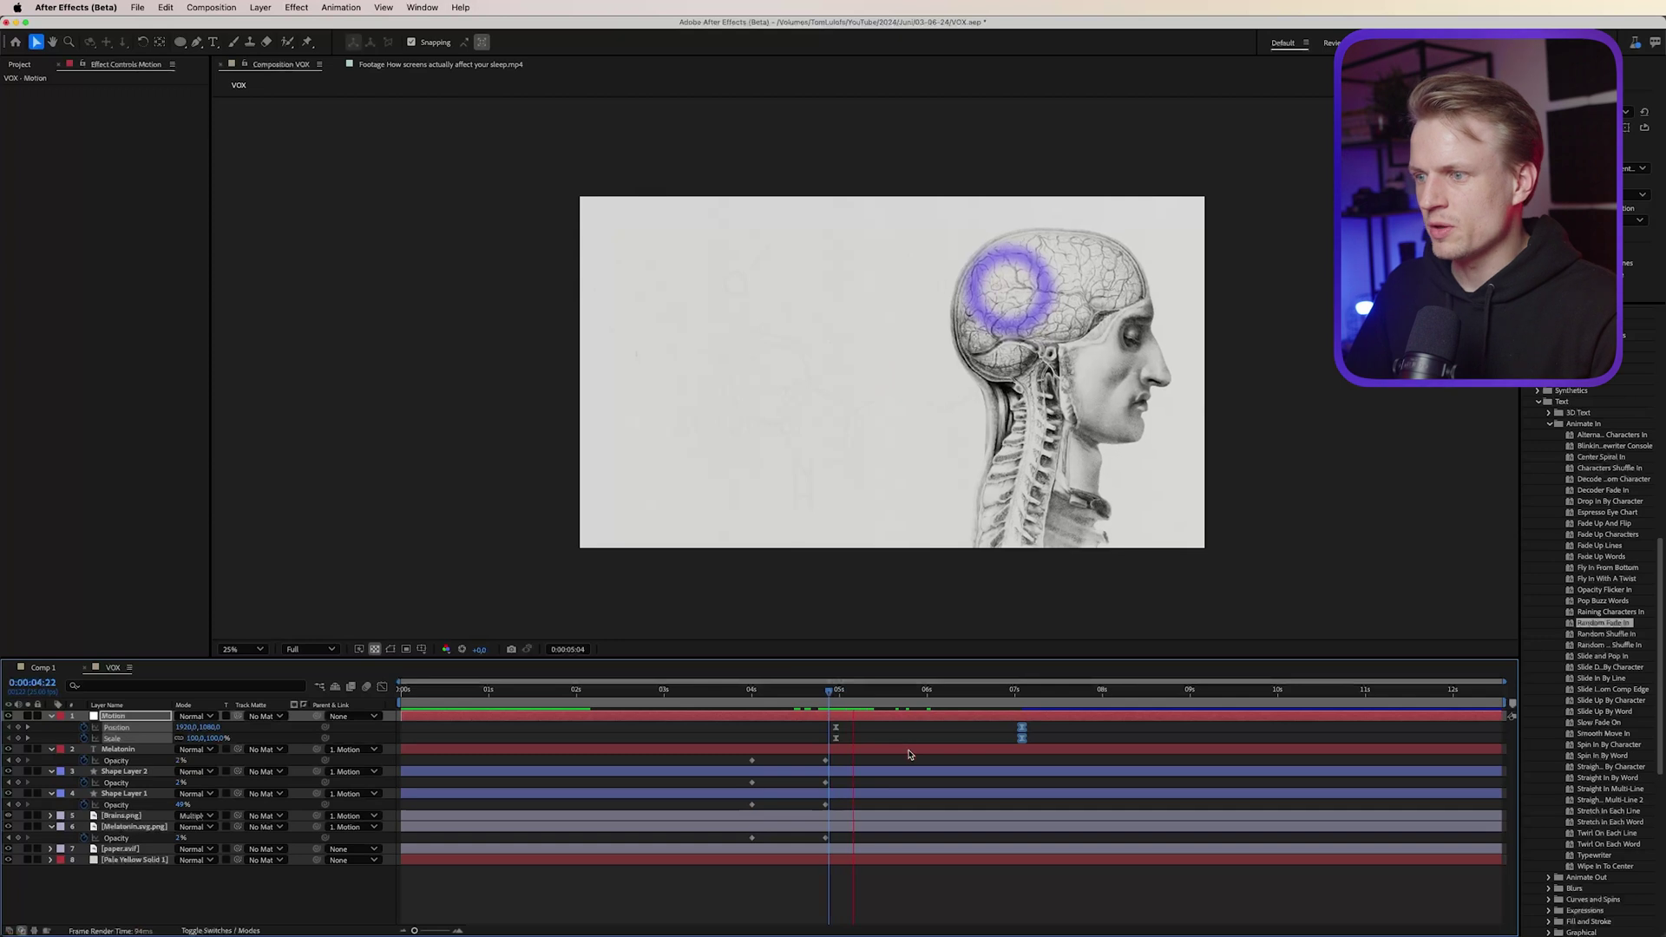
click(930, 692)
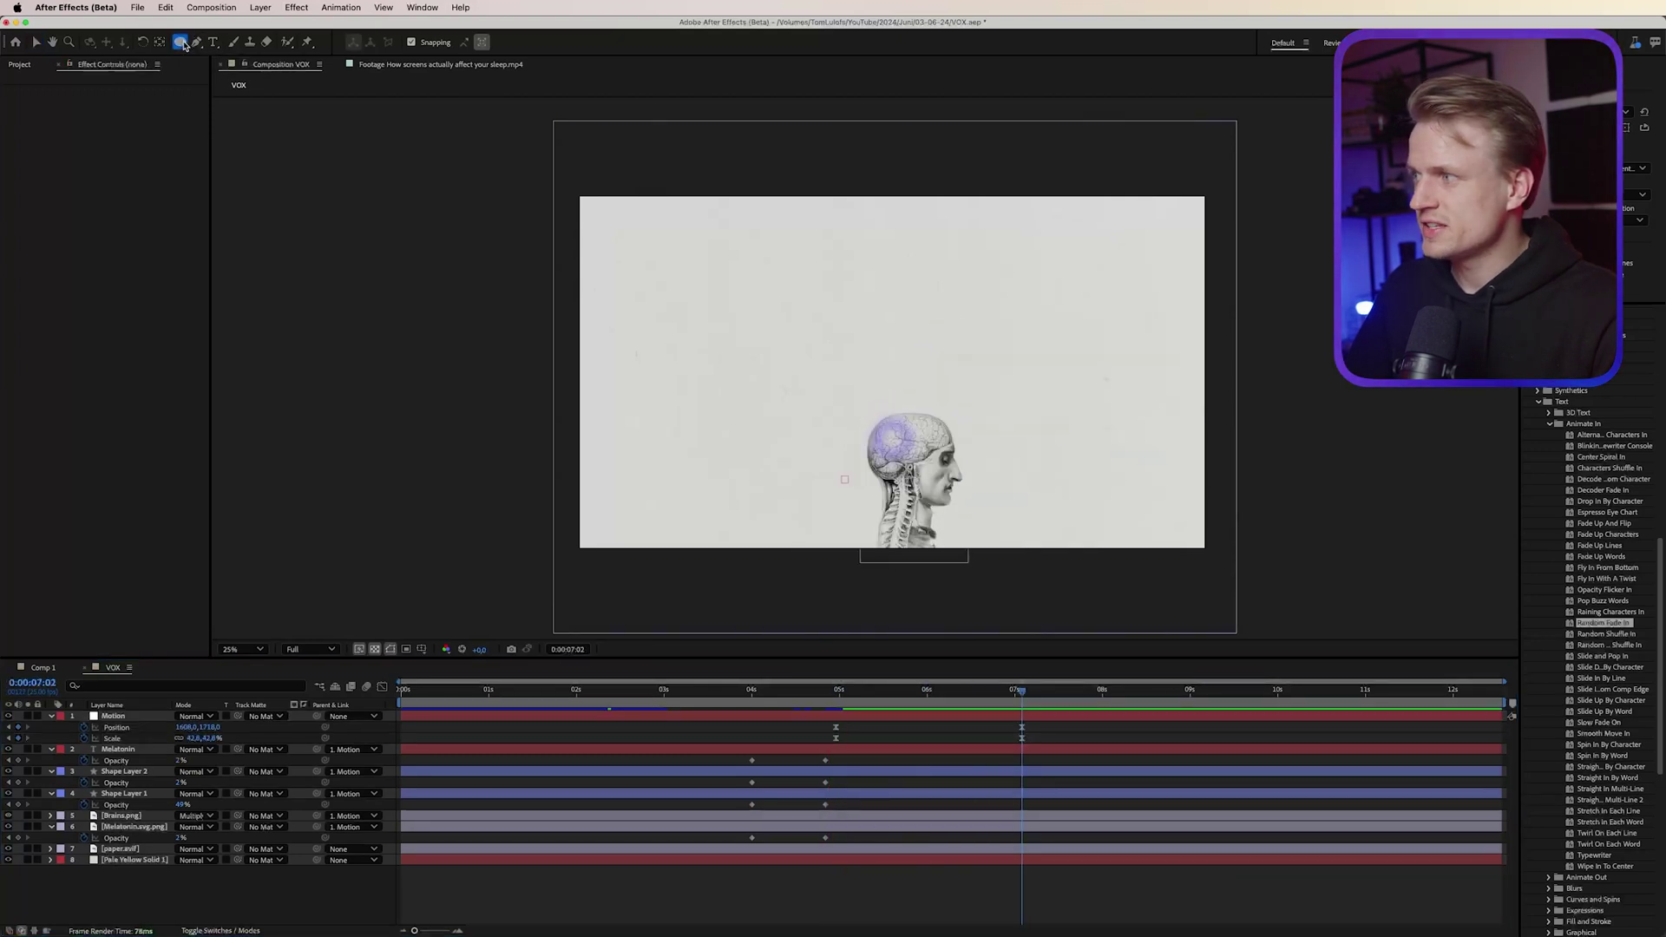
Draw a large blue circle around the small head with the Ellipse tool
click(182, 41)
click(223, 71)
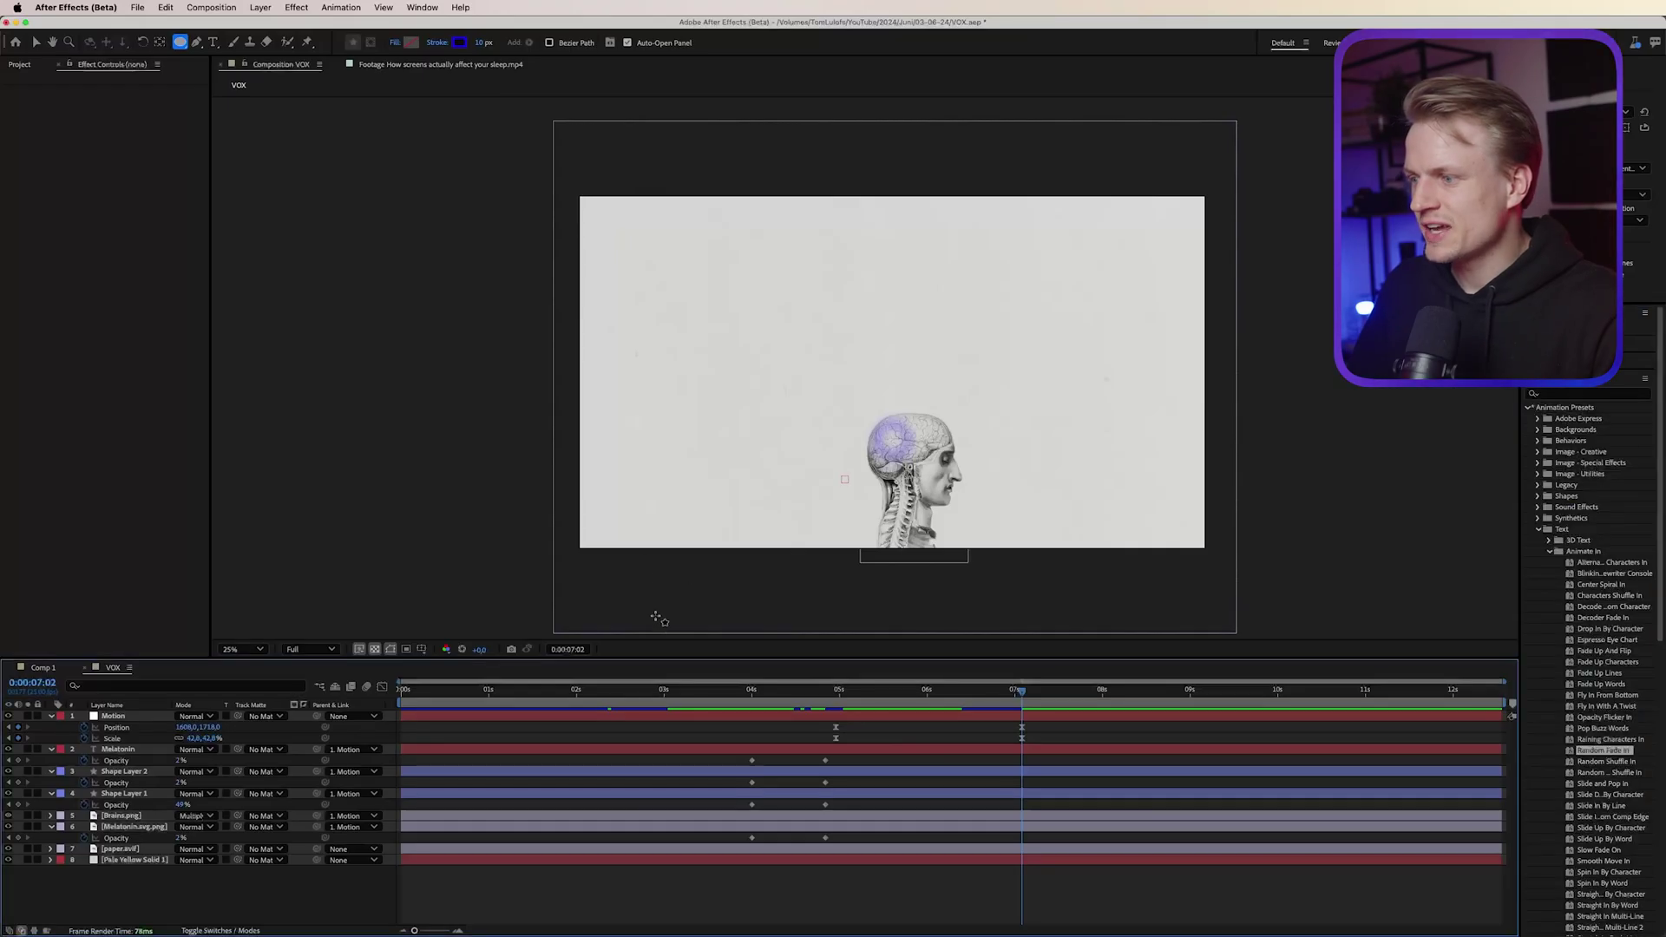
drag(688, 313, 1067, 535)
key(v)
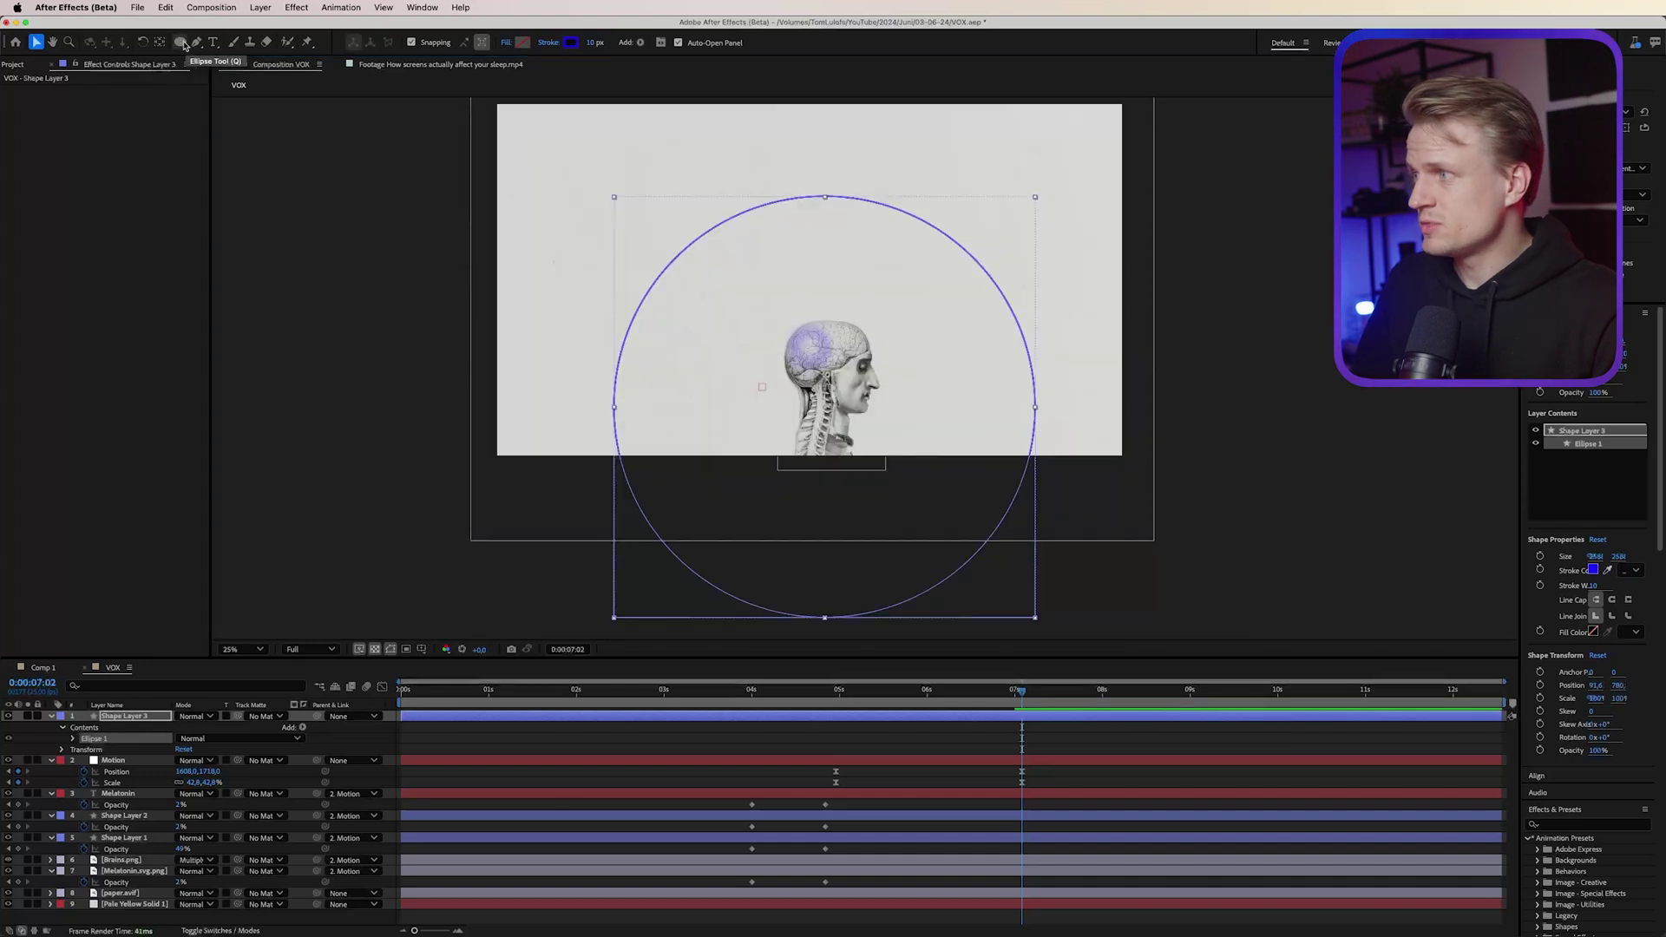
Drag a rectangle mask so only the circle's upper arc remains visible
click(182, 43)
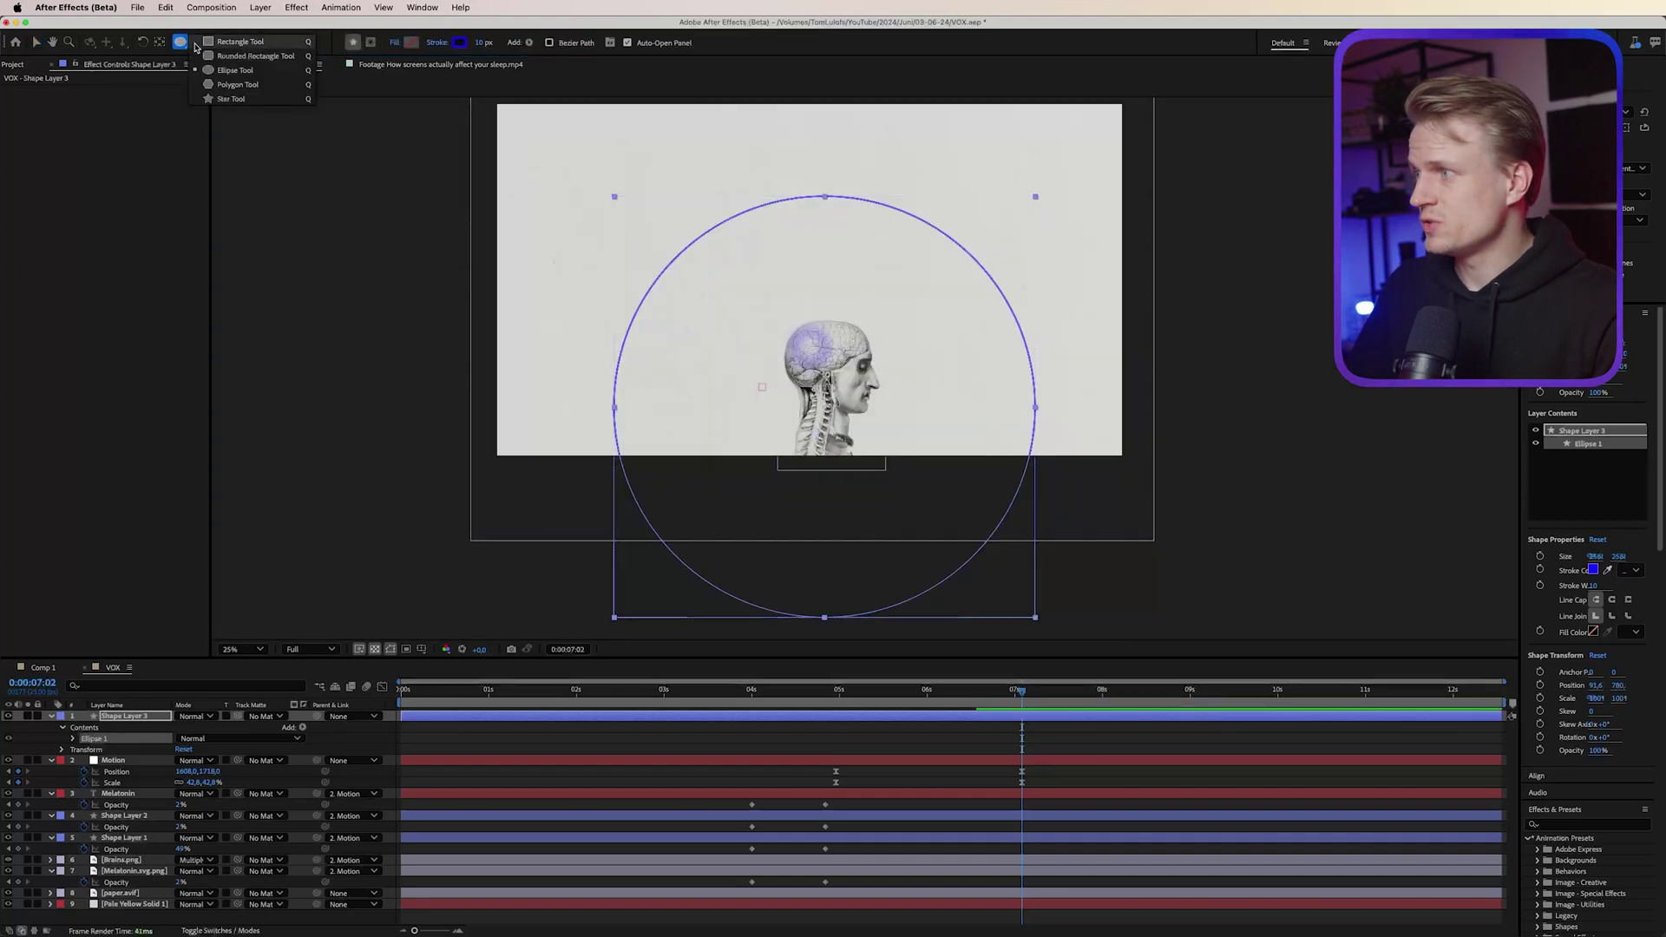
click(256, 42)
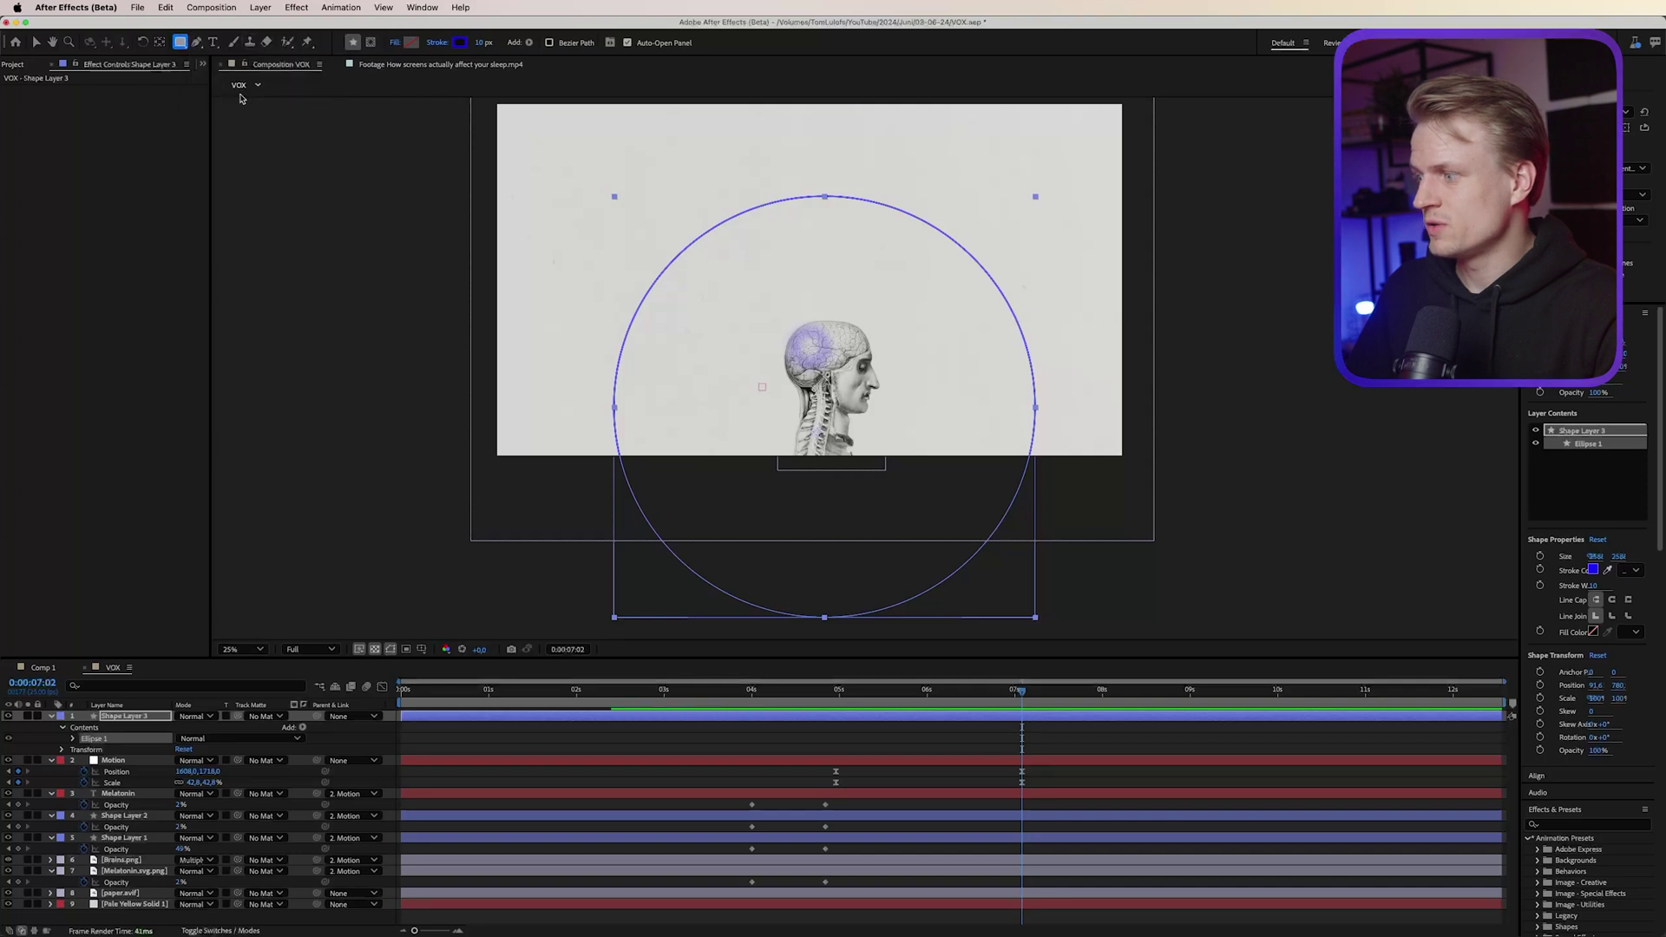
click(370, 42)
drag(479, 139, 1199, 415)
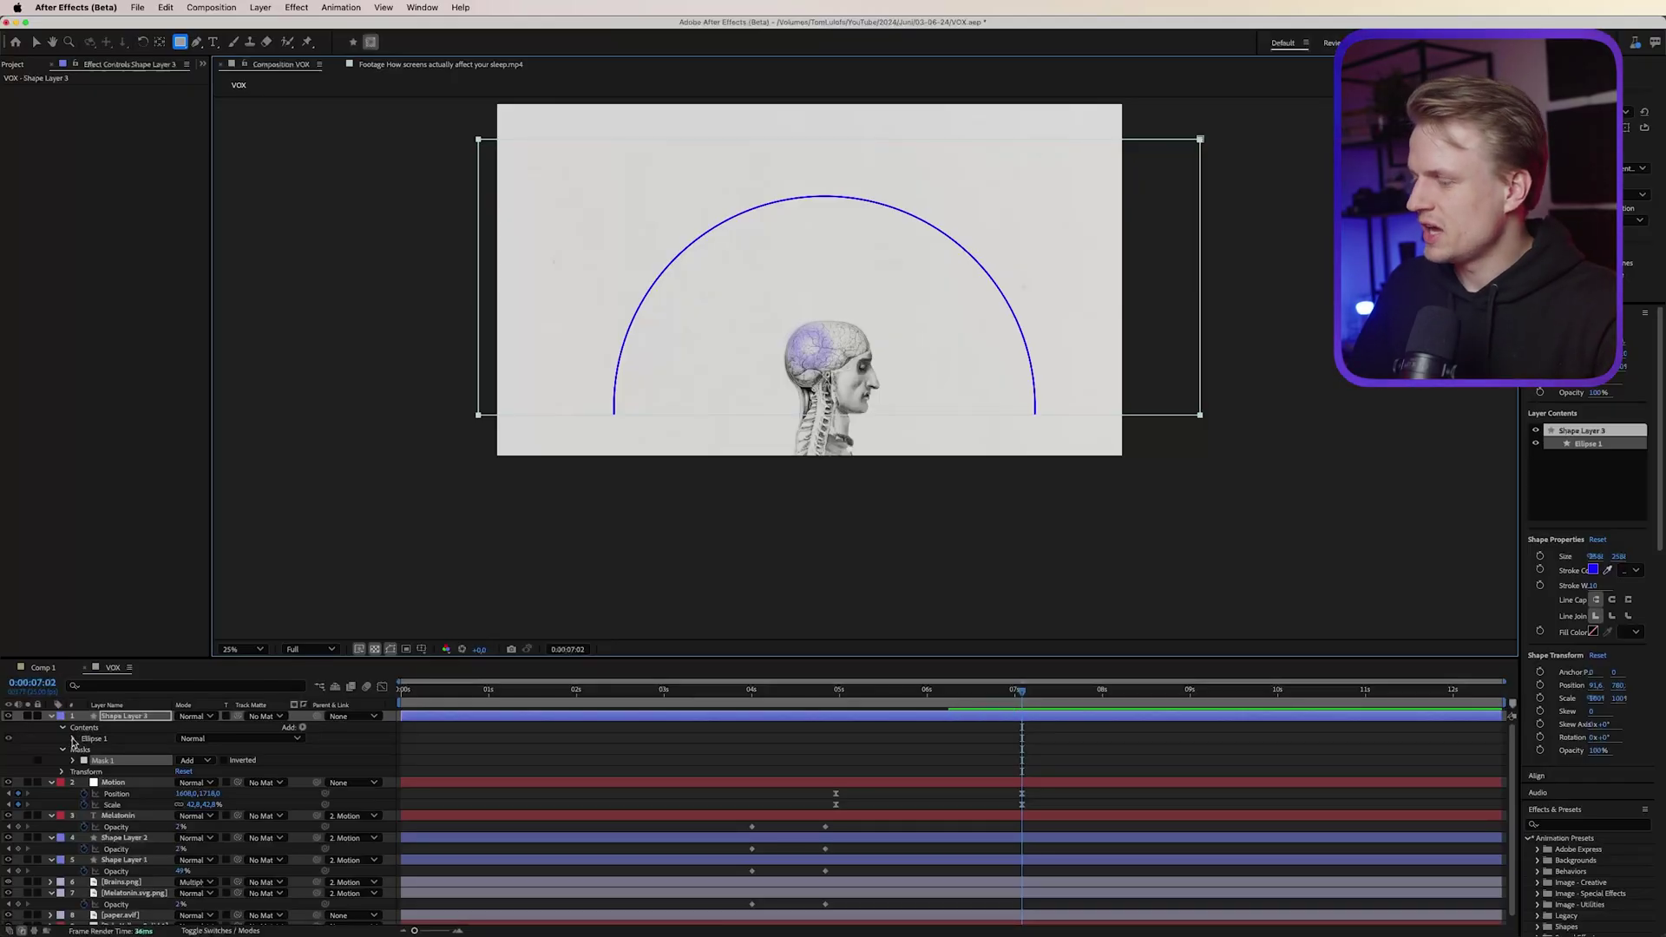
Colour the circle's stroke yellow and set its stroke width to 1
click(73, 738)
click(85, 761)
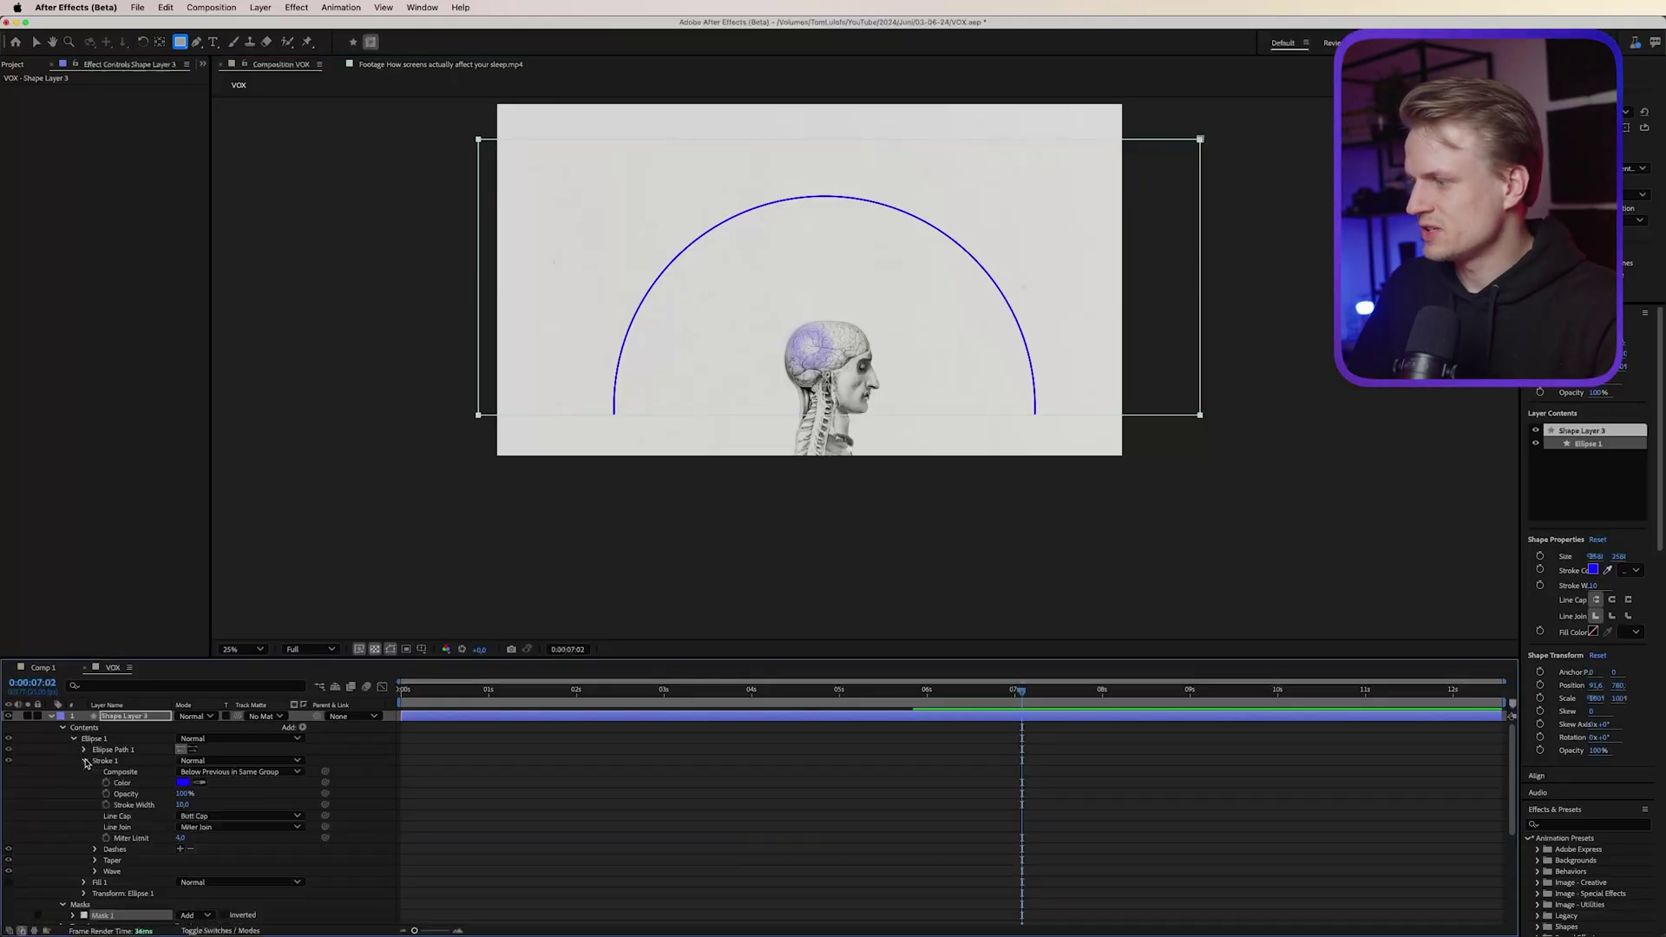
click(182, 784)
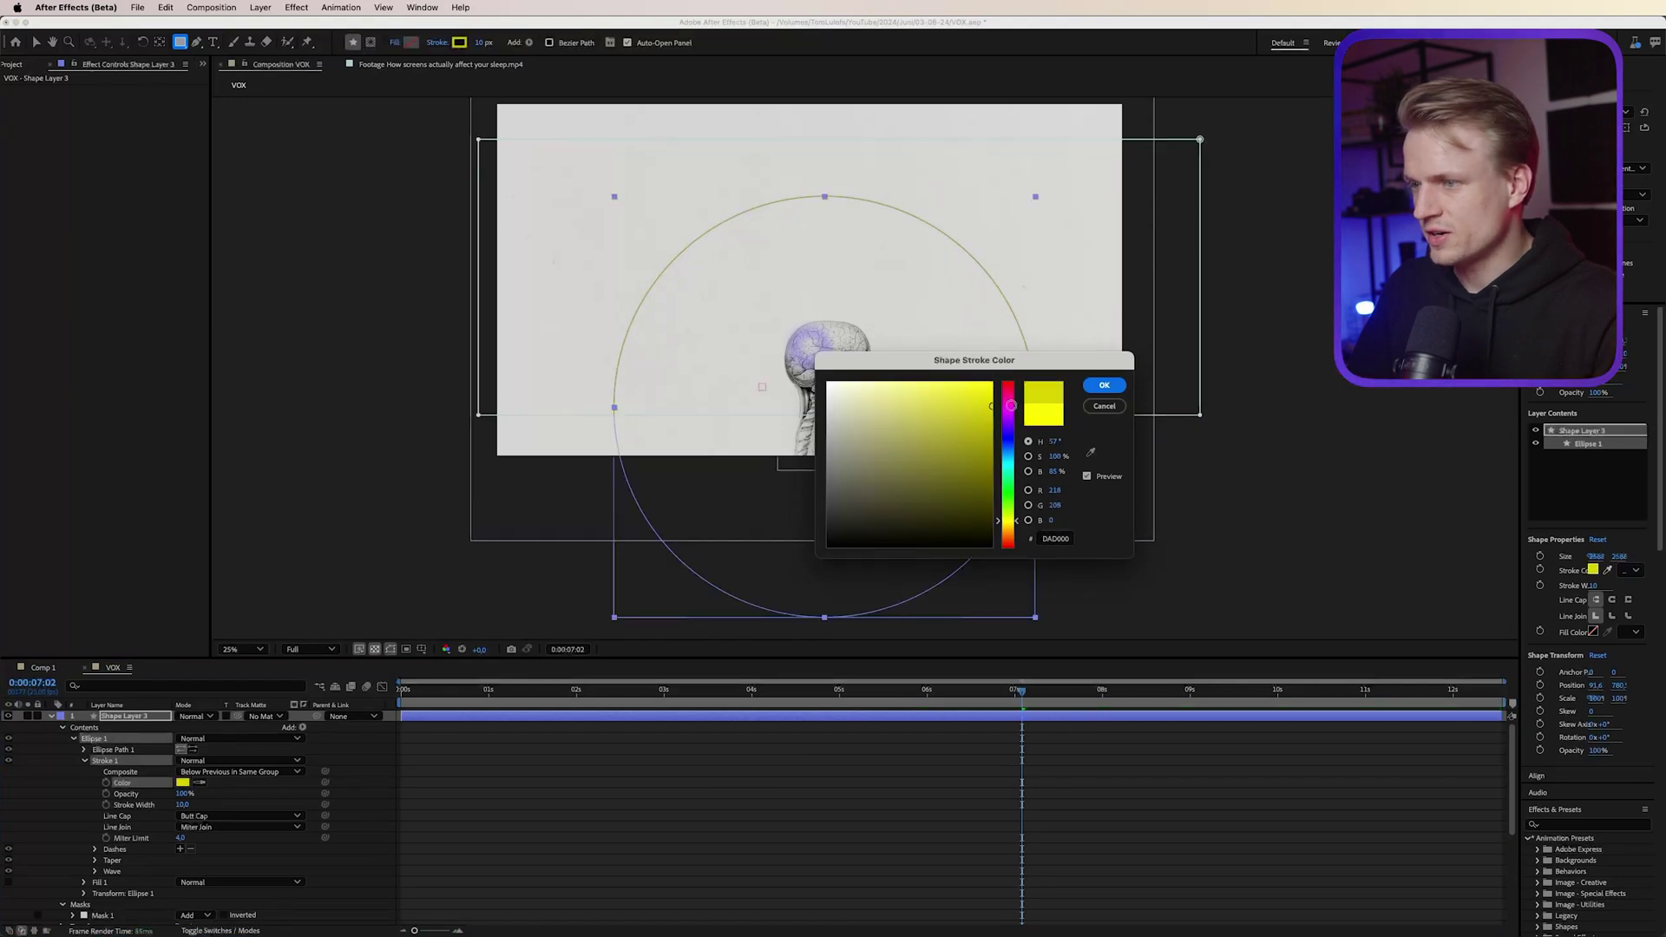
click(1100, 384)
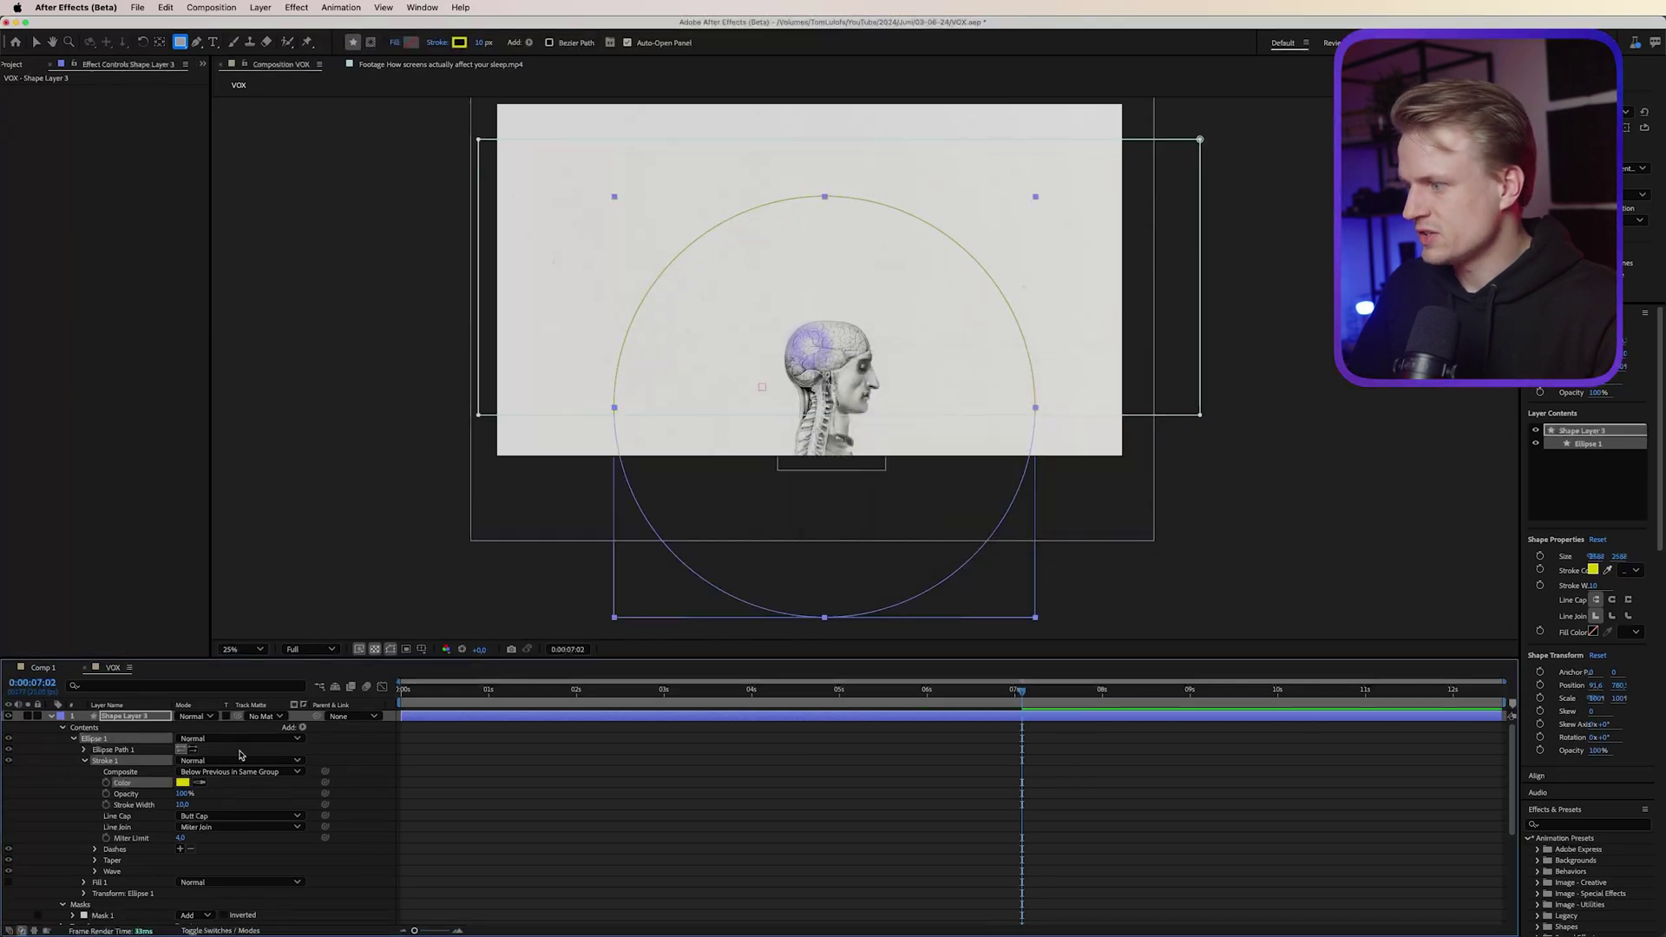
click(483, 42)
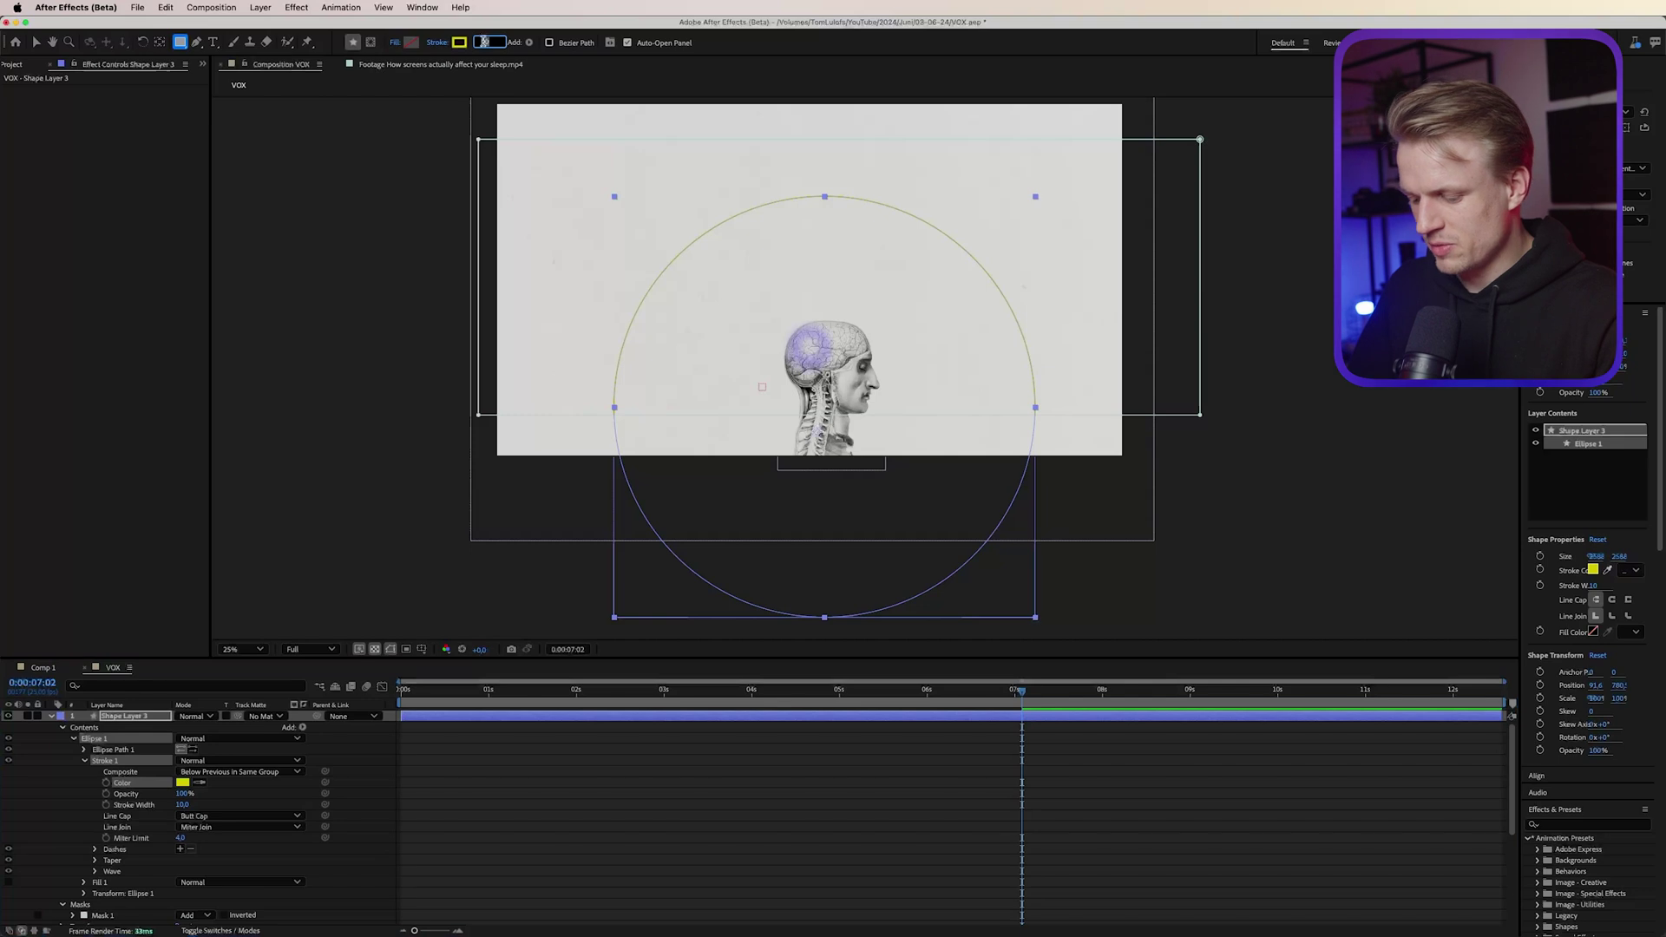
text(1)
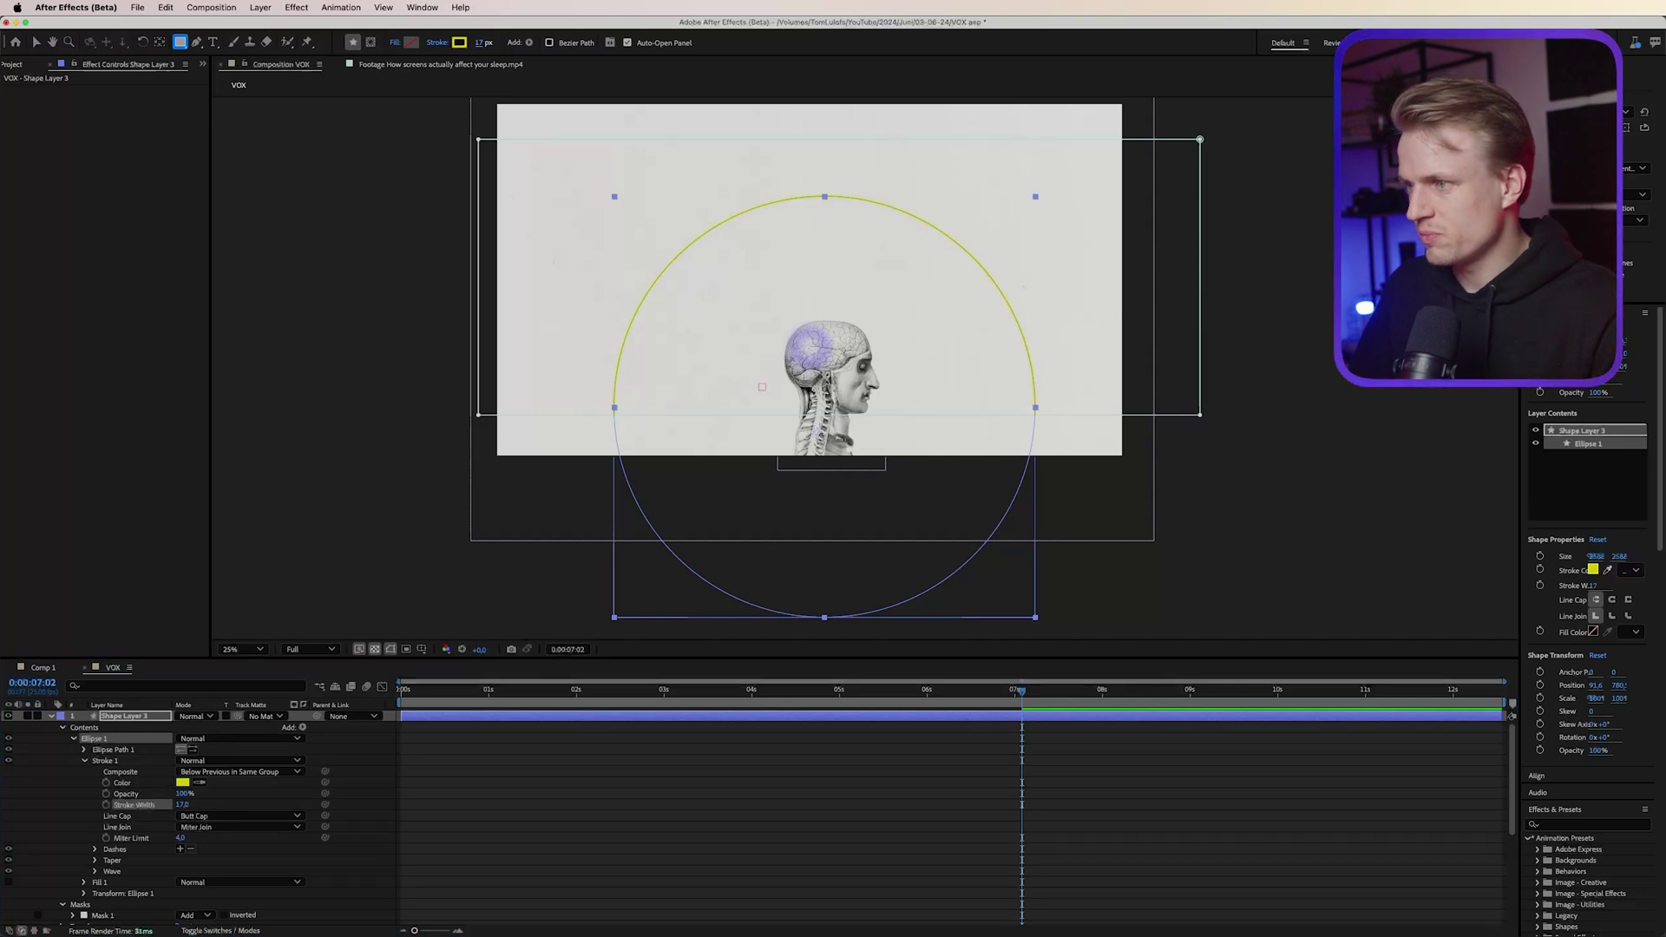
Enable dashes on the stroke and set the Dash length to 30
click(181, 849)
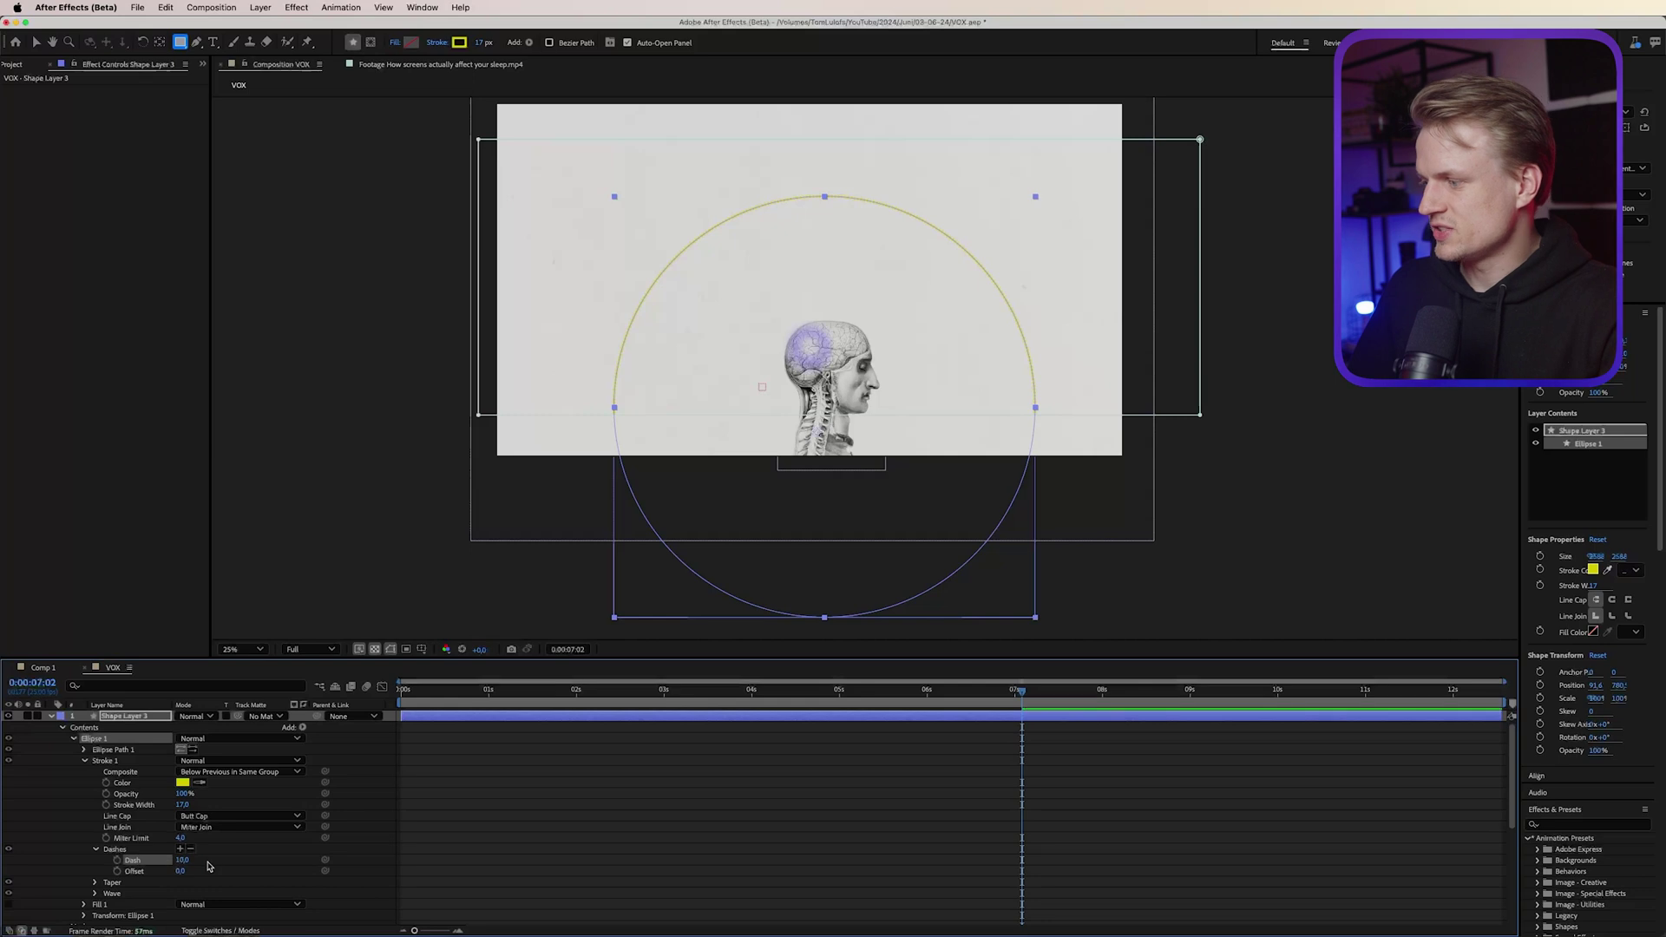
scroll(685, 391, up, 2)
scroll(676, 386, up, 2)
key(space)
drag(594, 360, 946, 403)
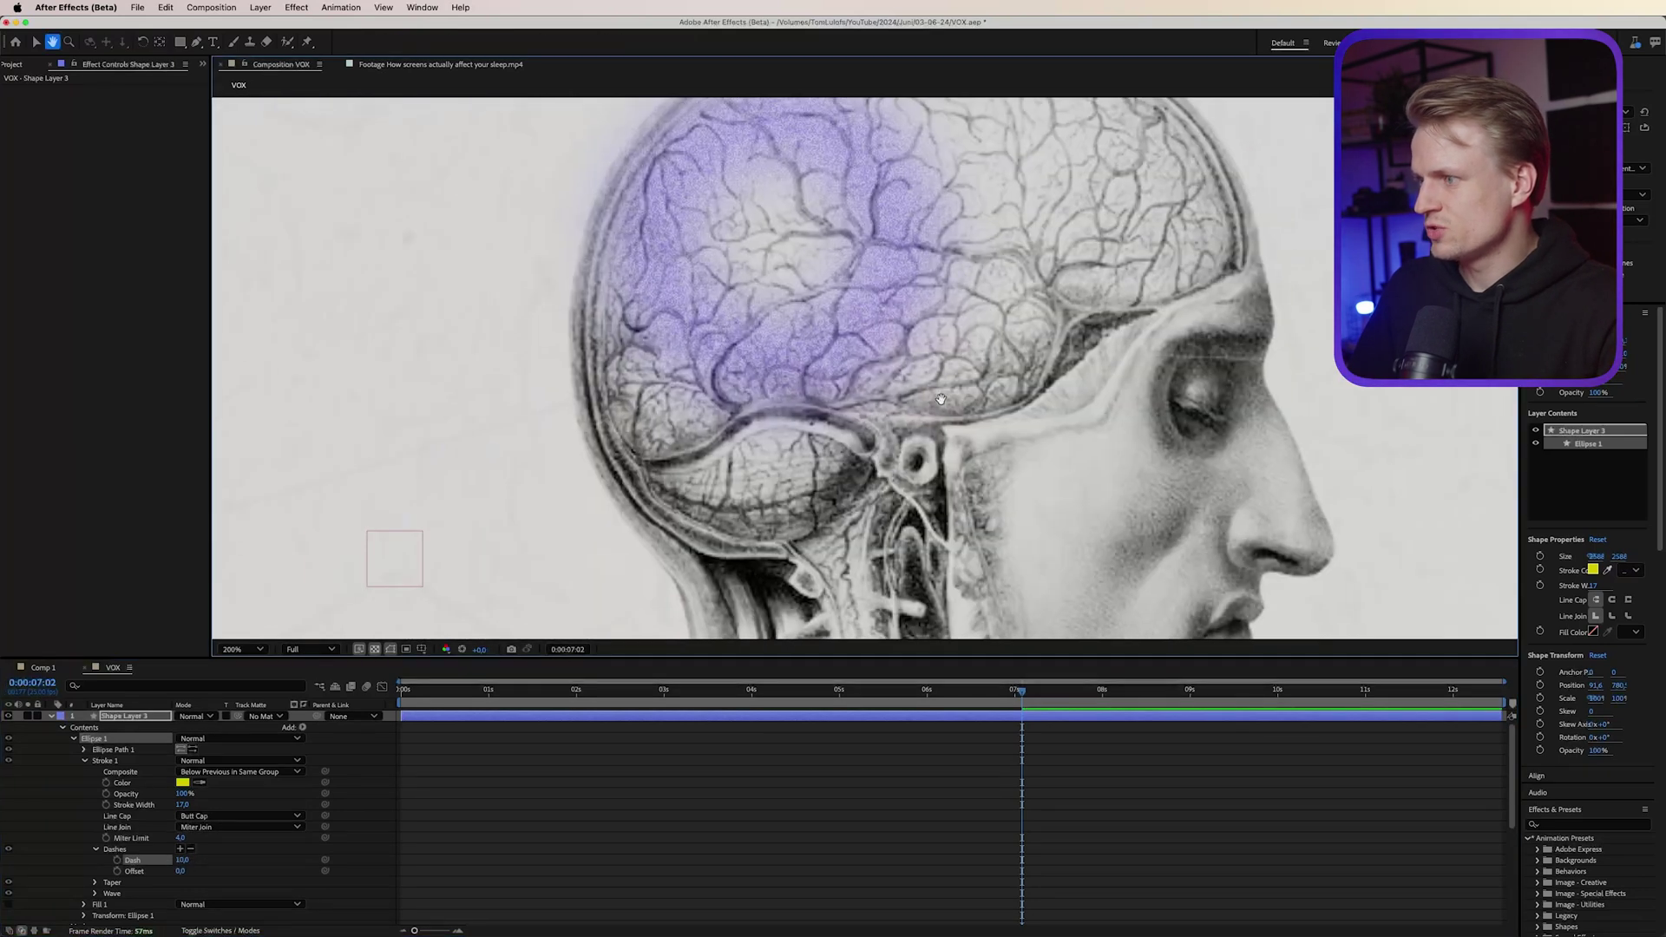
drag(690, 382, 1164, 405)
drag(563, 459, 1085, 465)
drag(837, 429, 1209, 469)
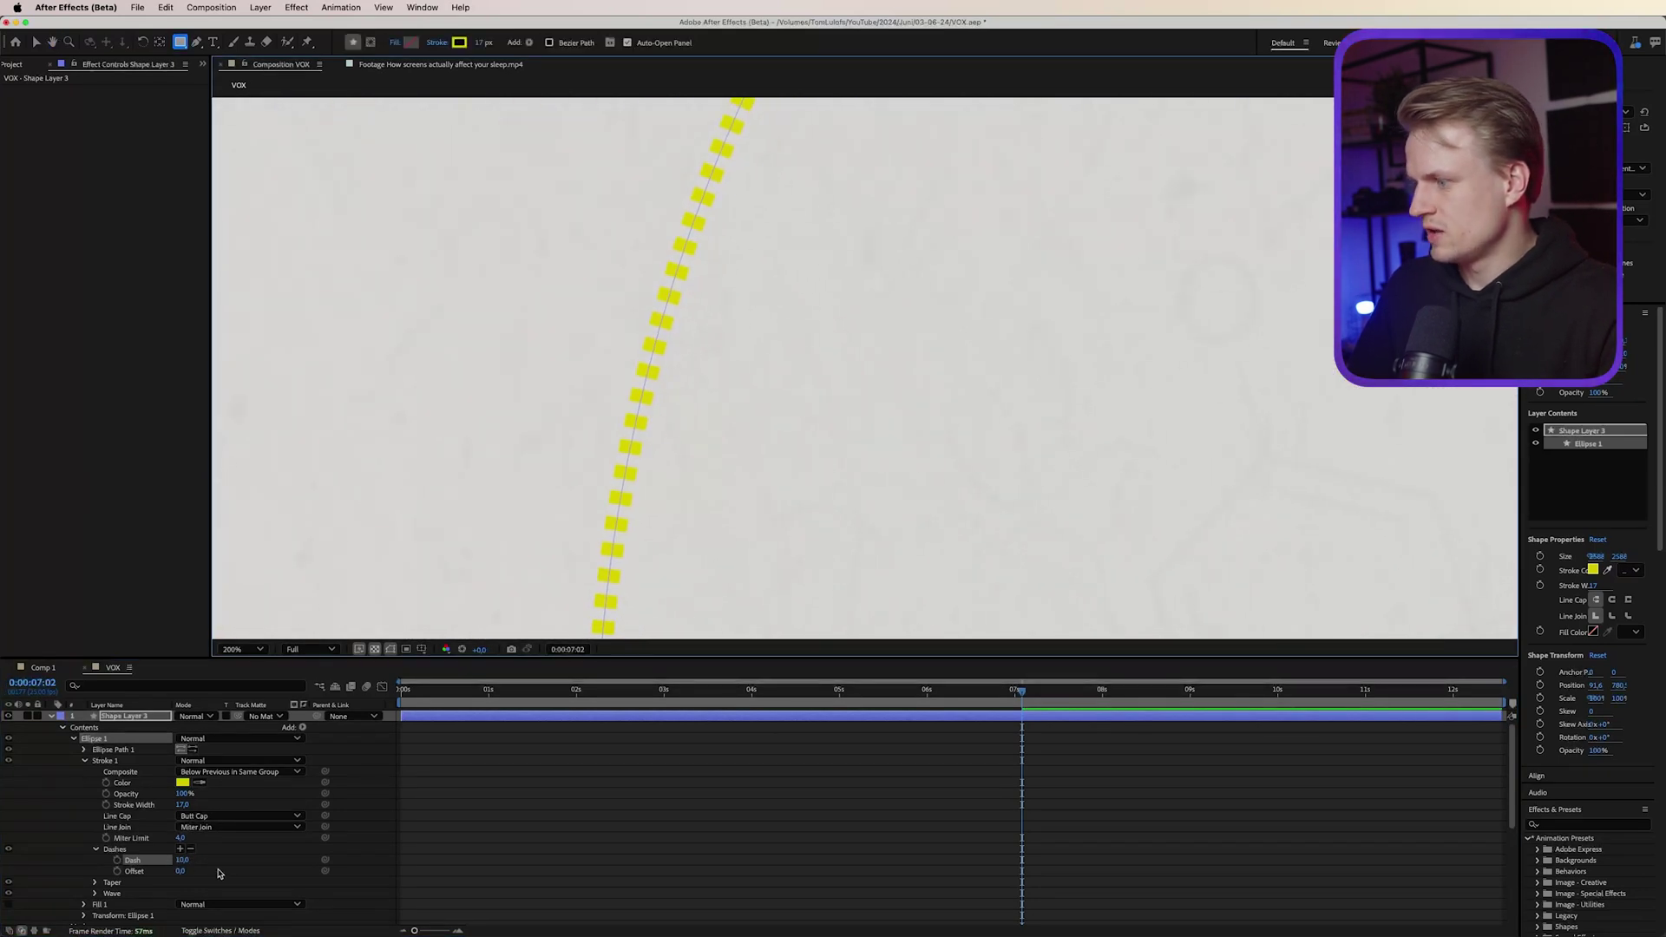
drag(187, 862, 197, 858)
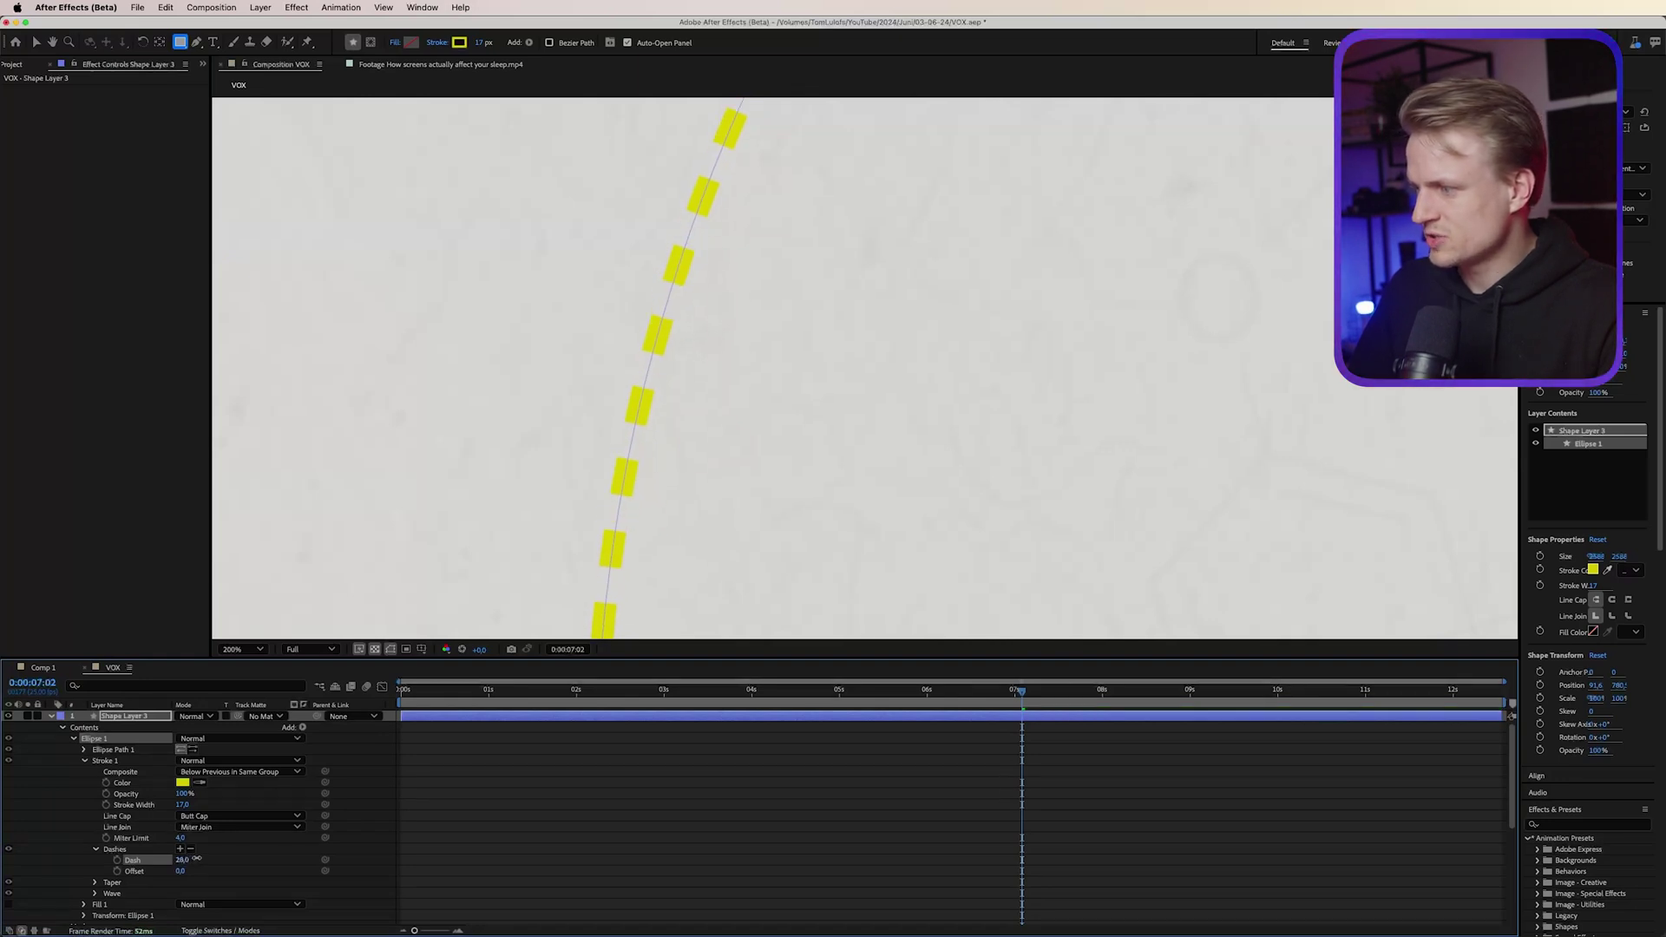
drag(197, 858, 199, 858)
scroll(574, 431, down, 4)
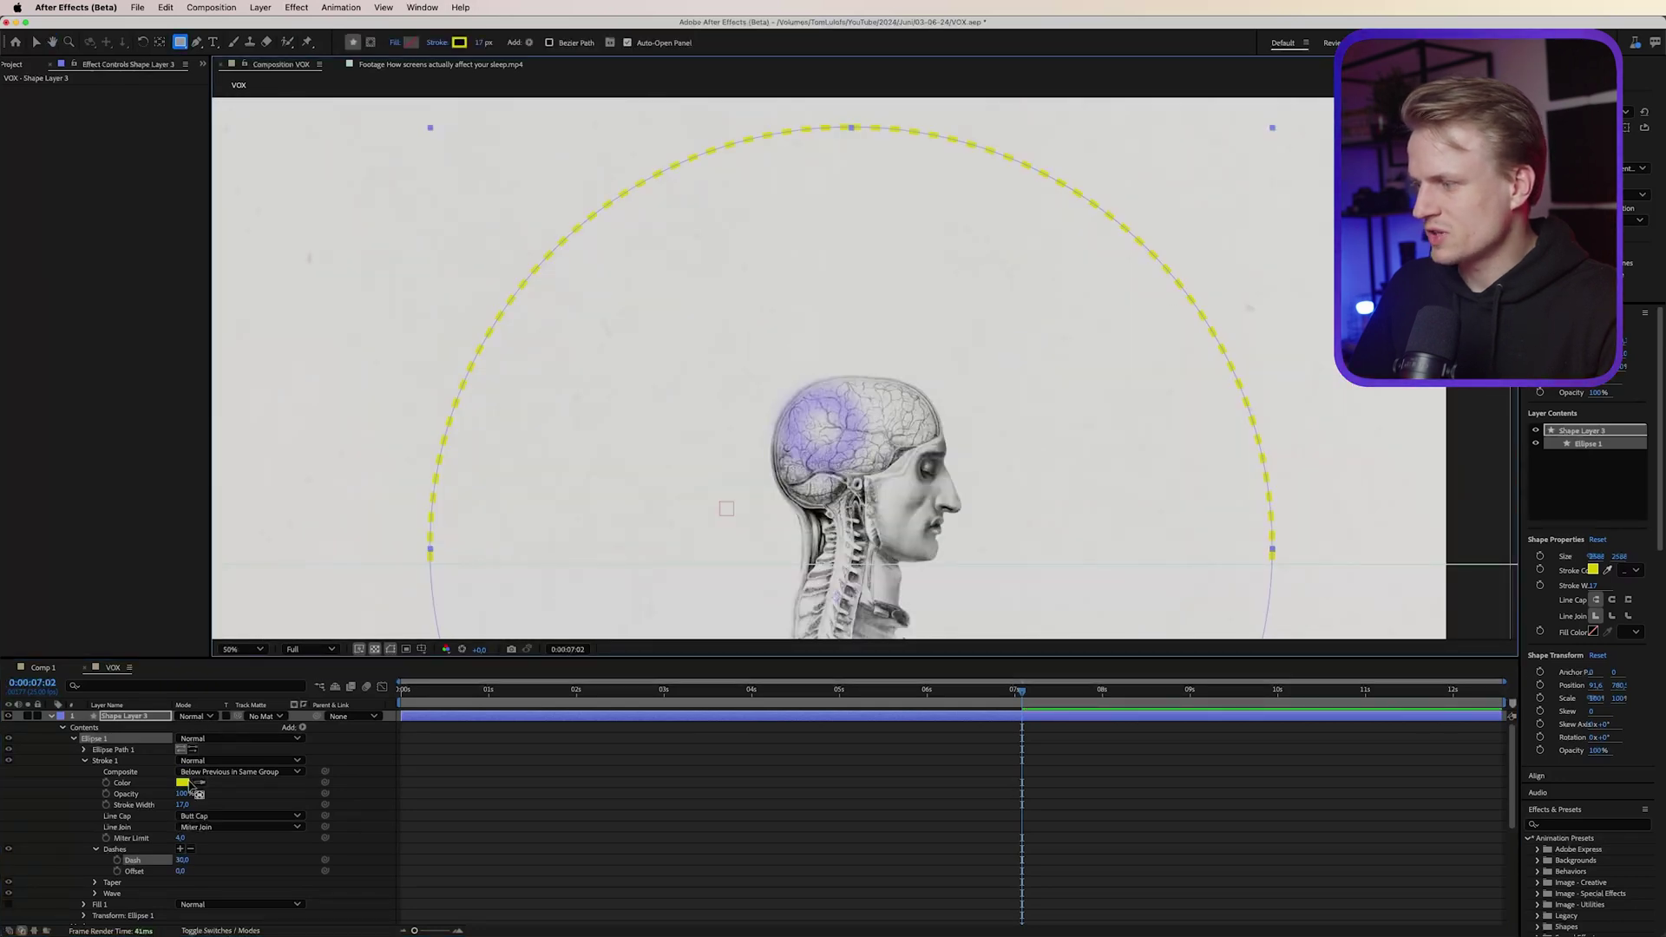
Darken the stroke colour to olive yellow B2AA00
click(188, 782)
drag(940, 459, 1038, 432)
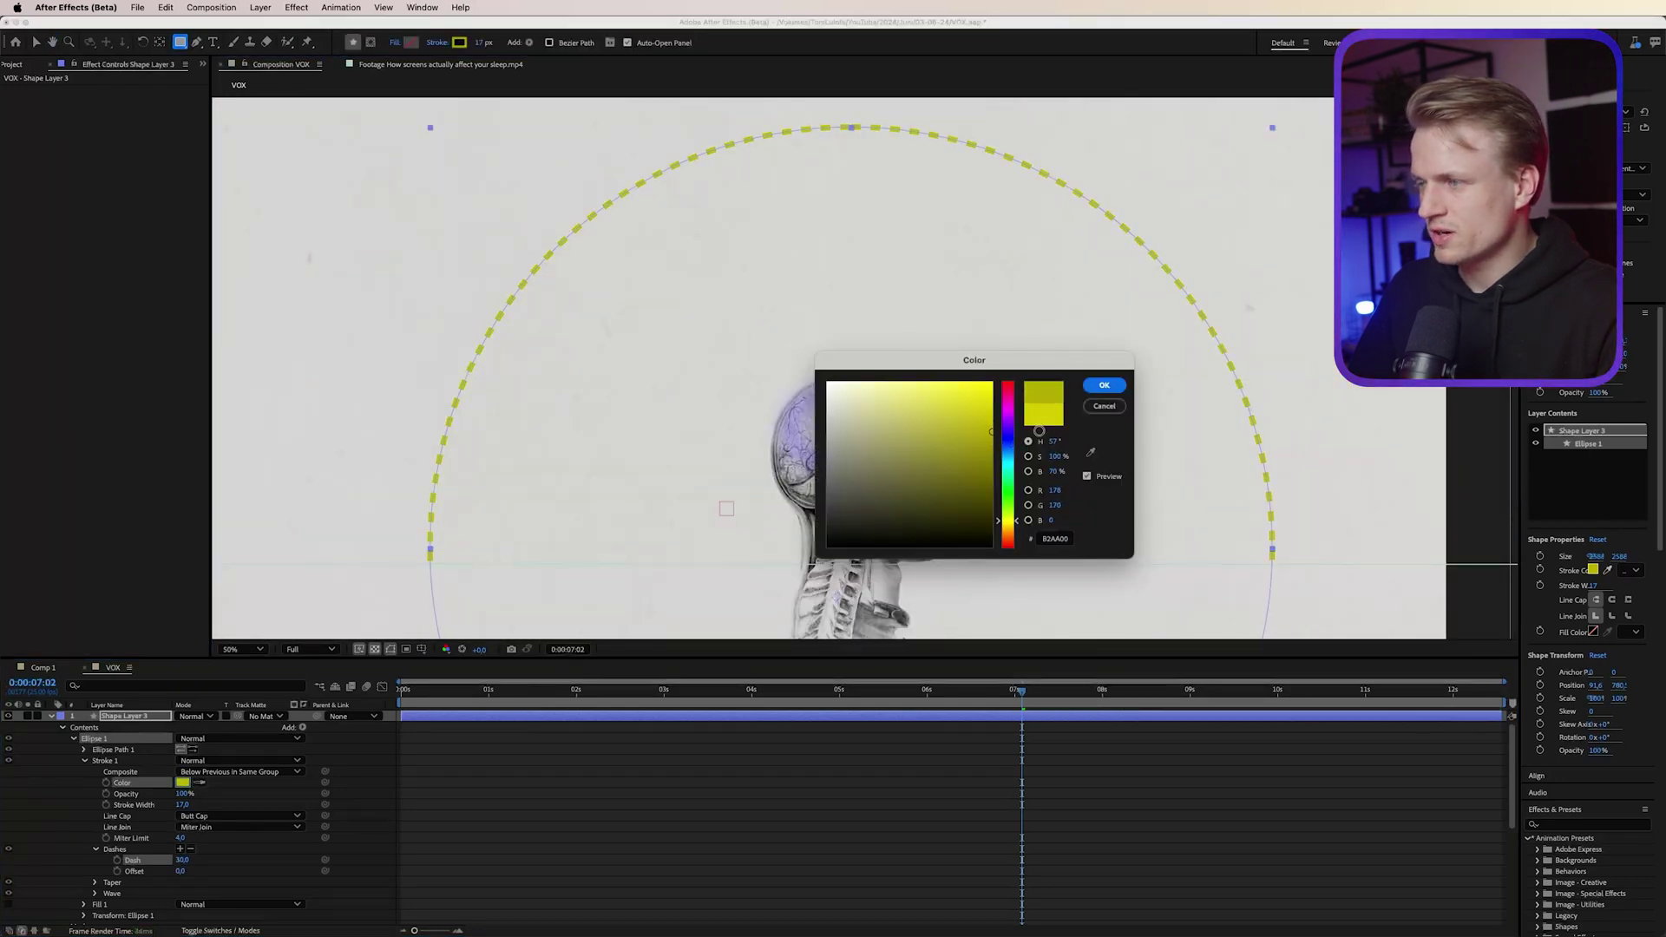
click(1103, 384)
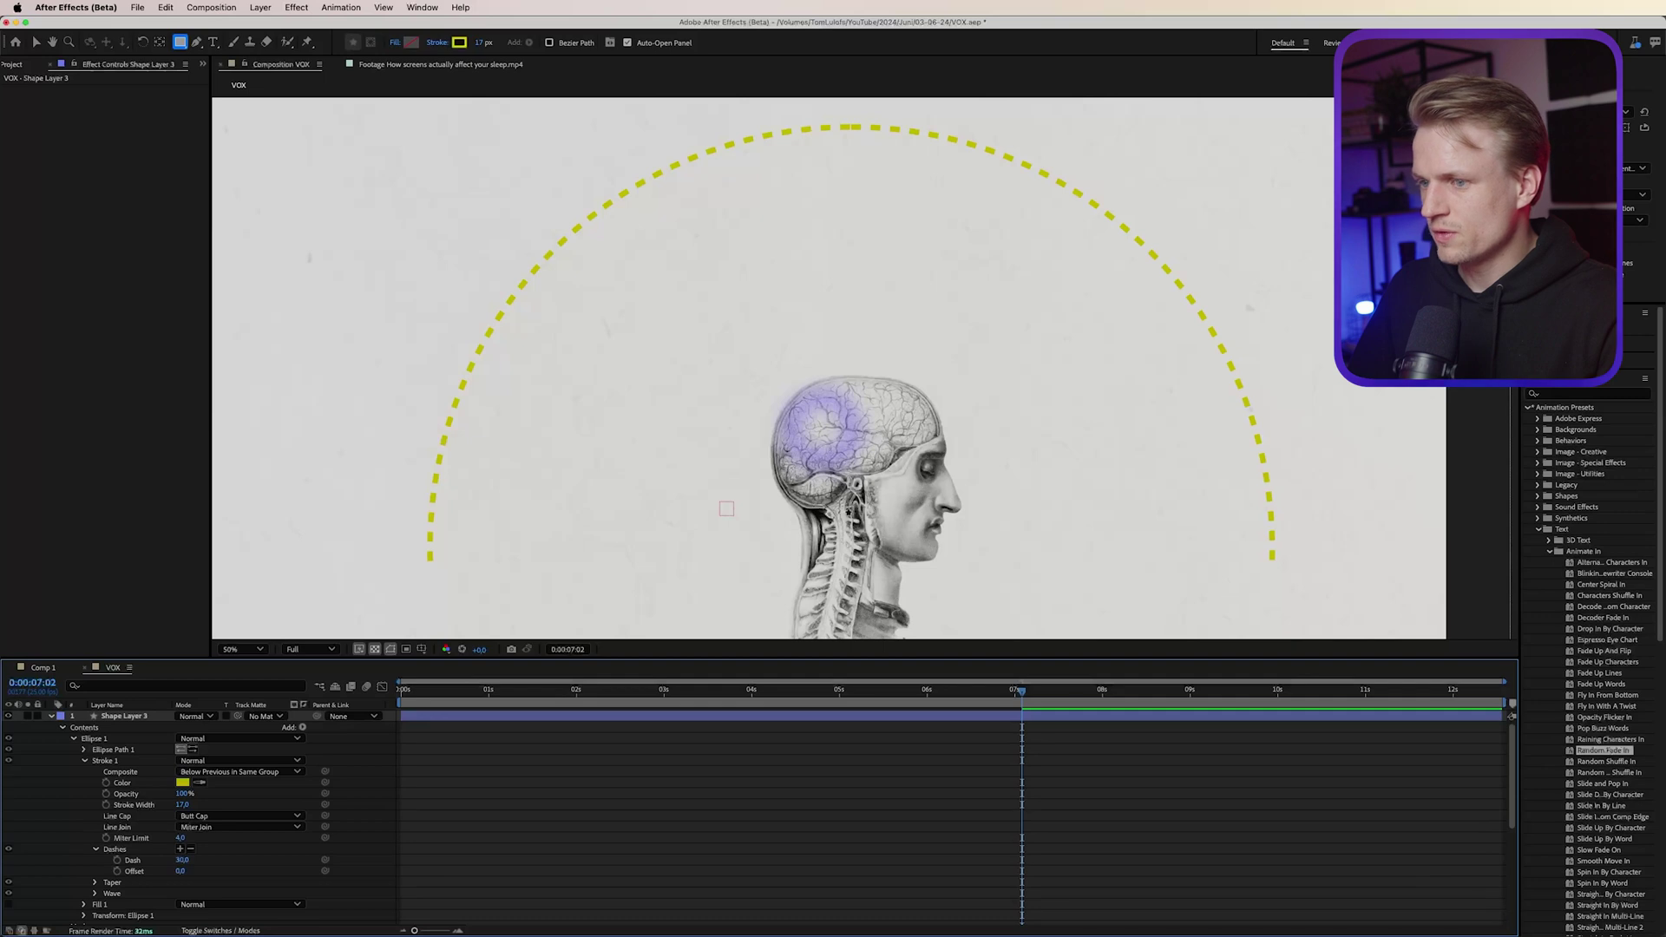
key(v)
click(303, 728)
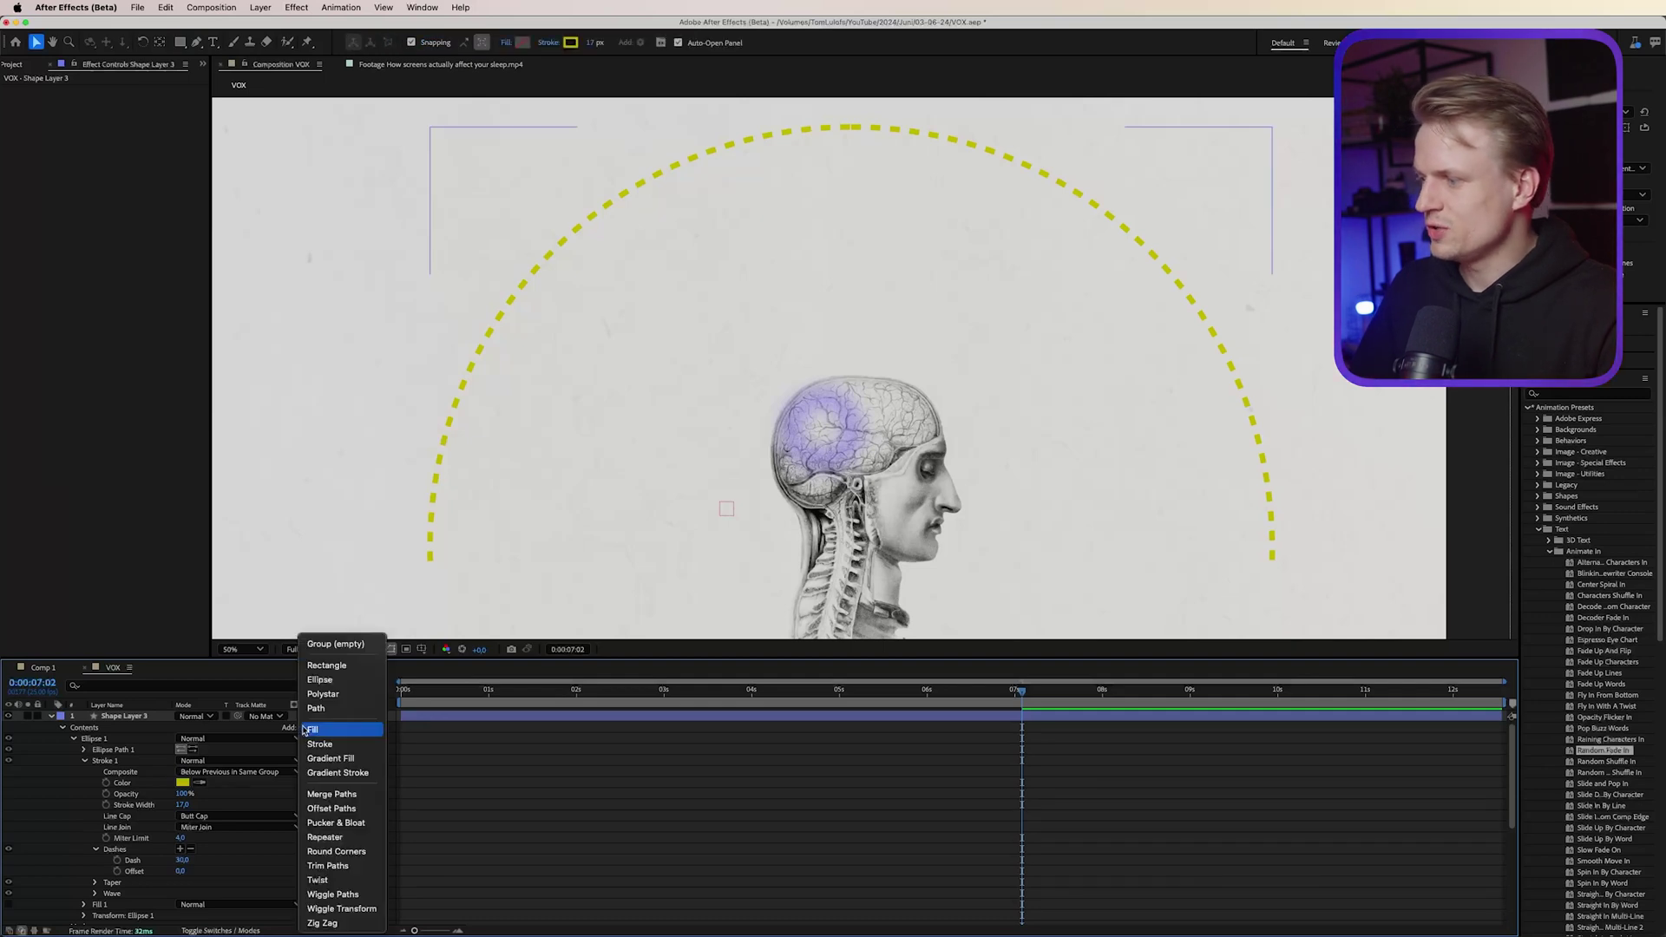
Add Trim Paths to the dashed arc with an Offset of -90°
click(326, 867)
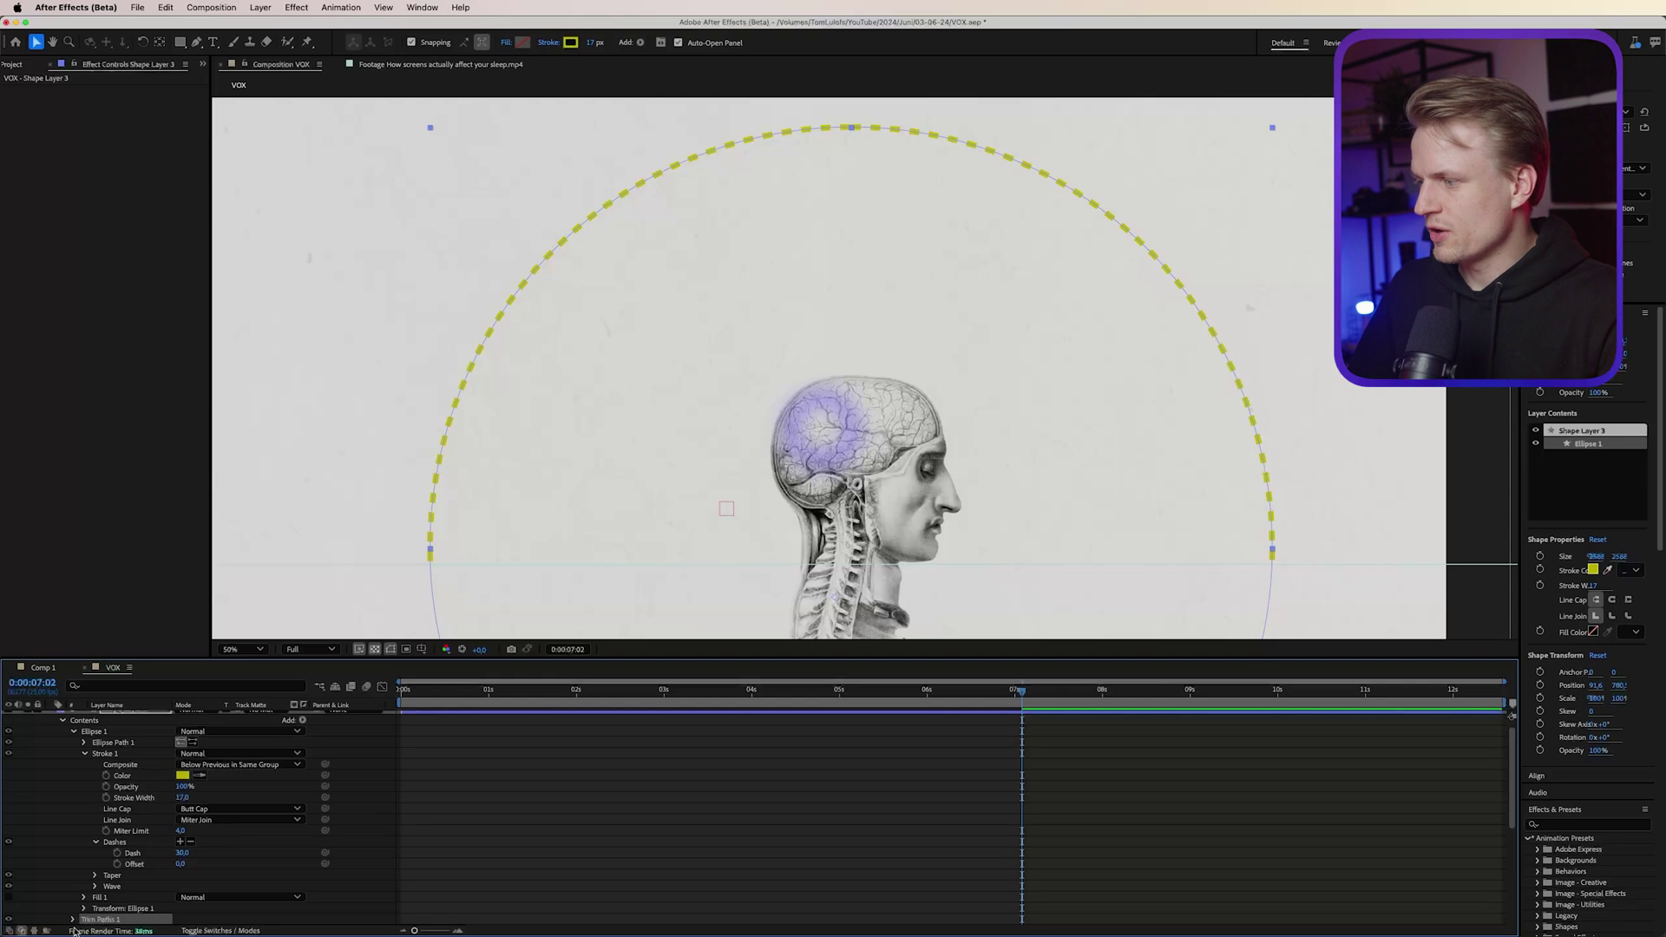
click(73, 918)
scroll(73, 920, down, 3)
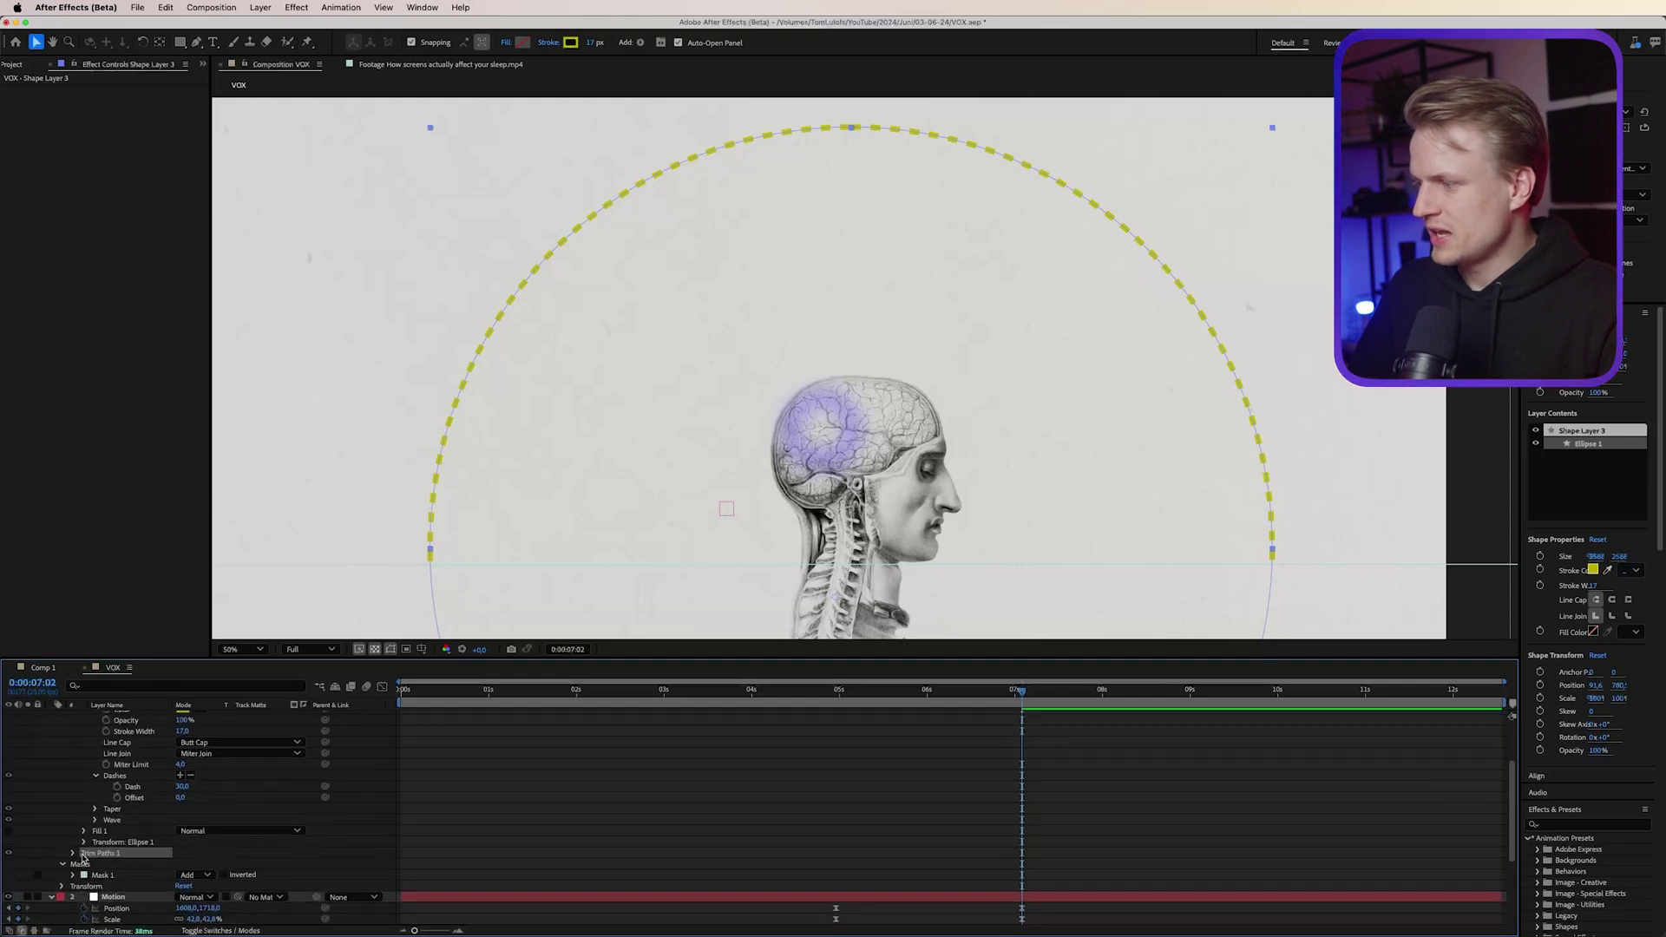
drag(188, 876, 141, 879)
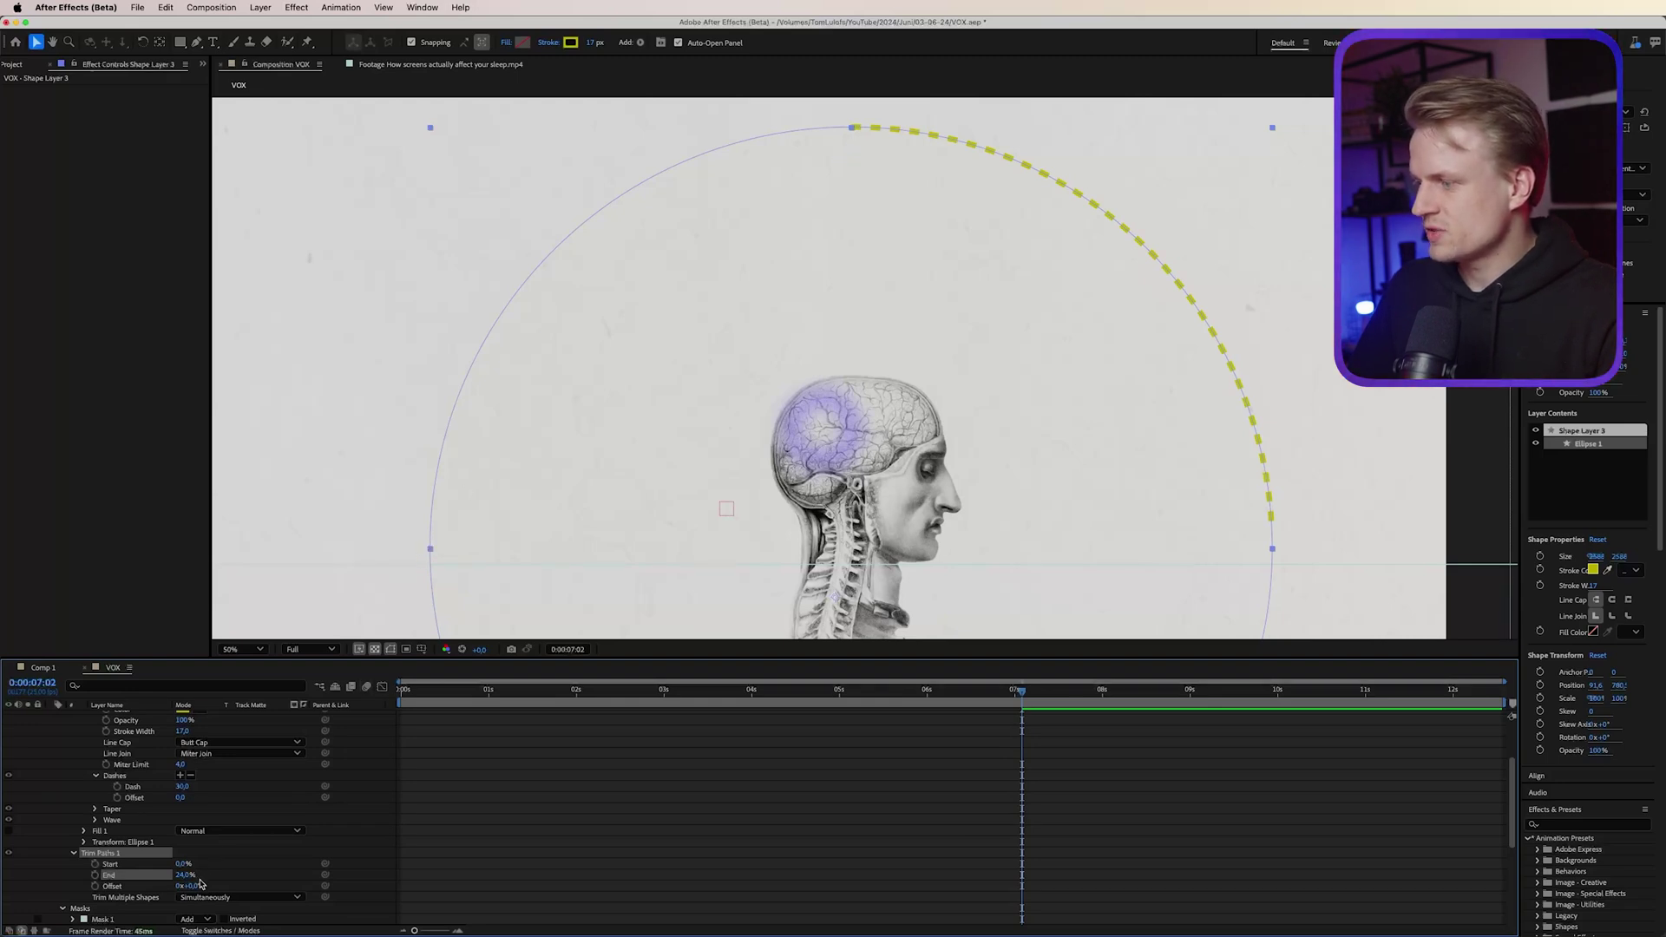
click(188, 891)
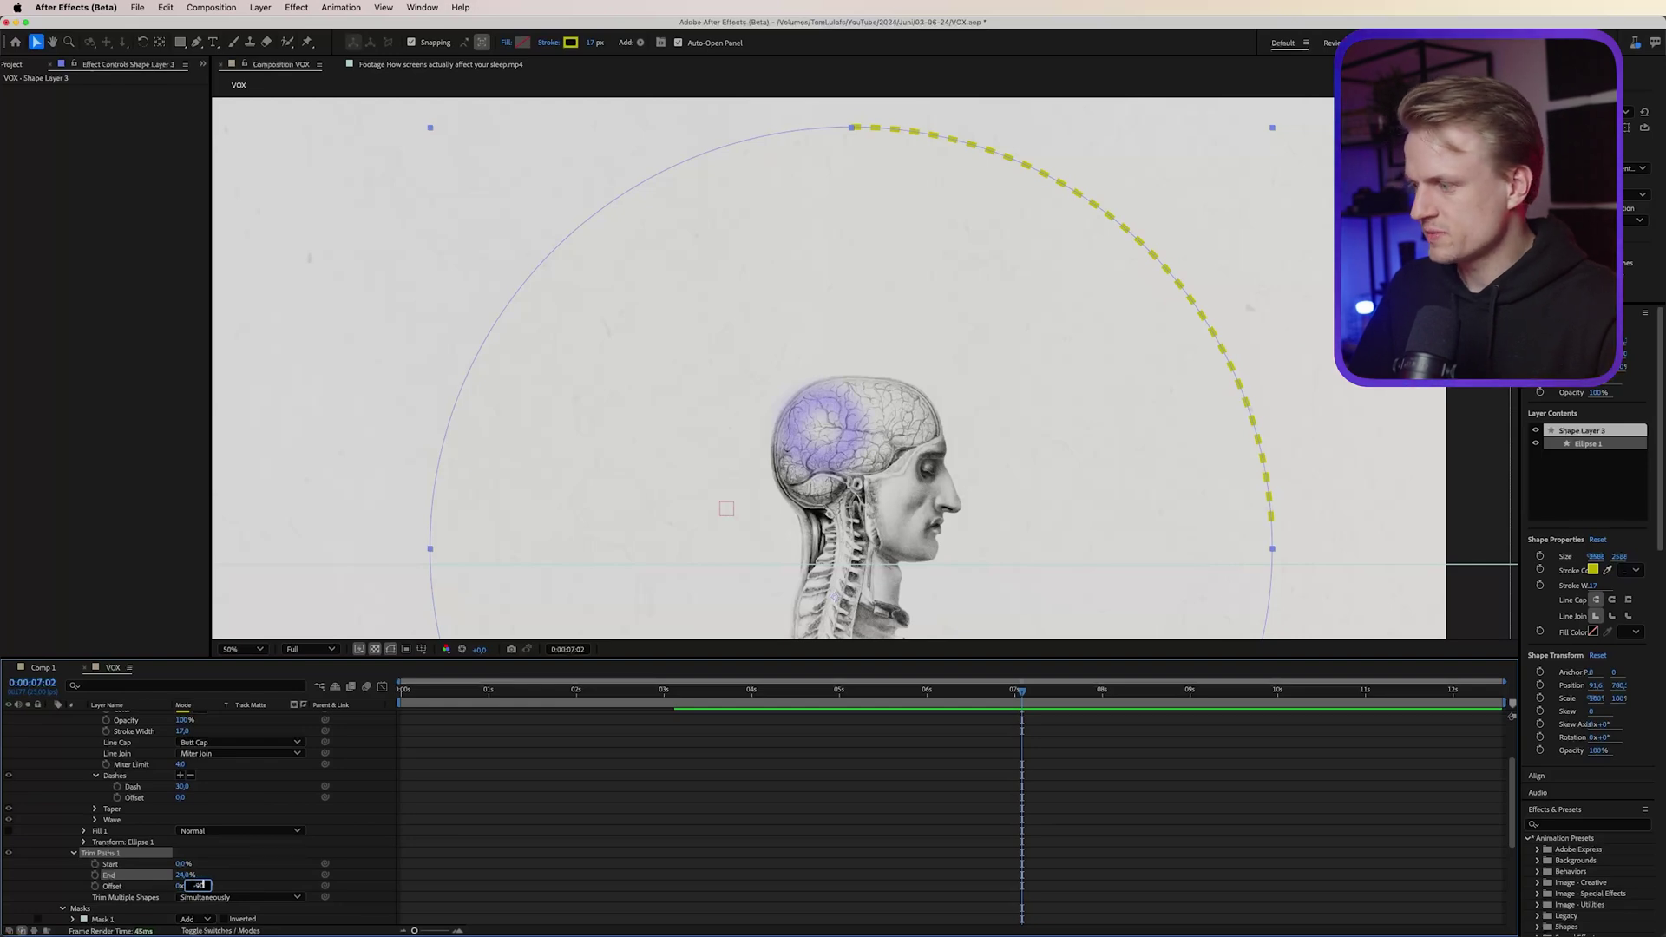
text(-90)
key(Return)
Keyframe the trim End from 0% at 7:03 to 50% around 8:05
drag(177, 877, 199, 879)
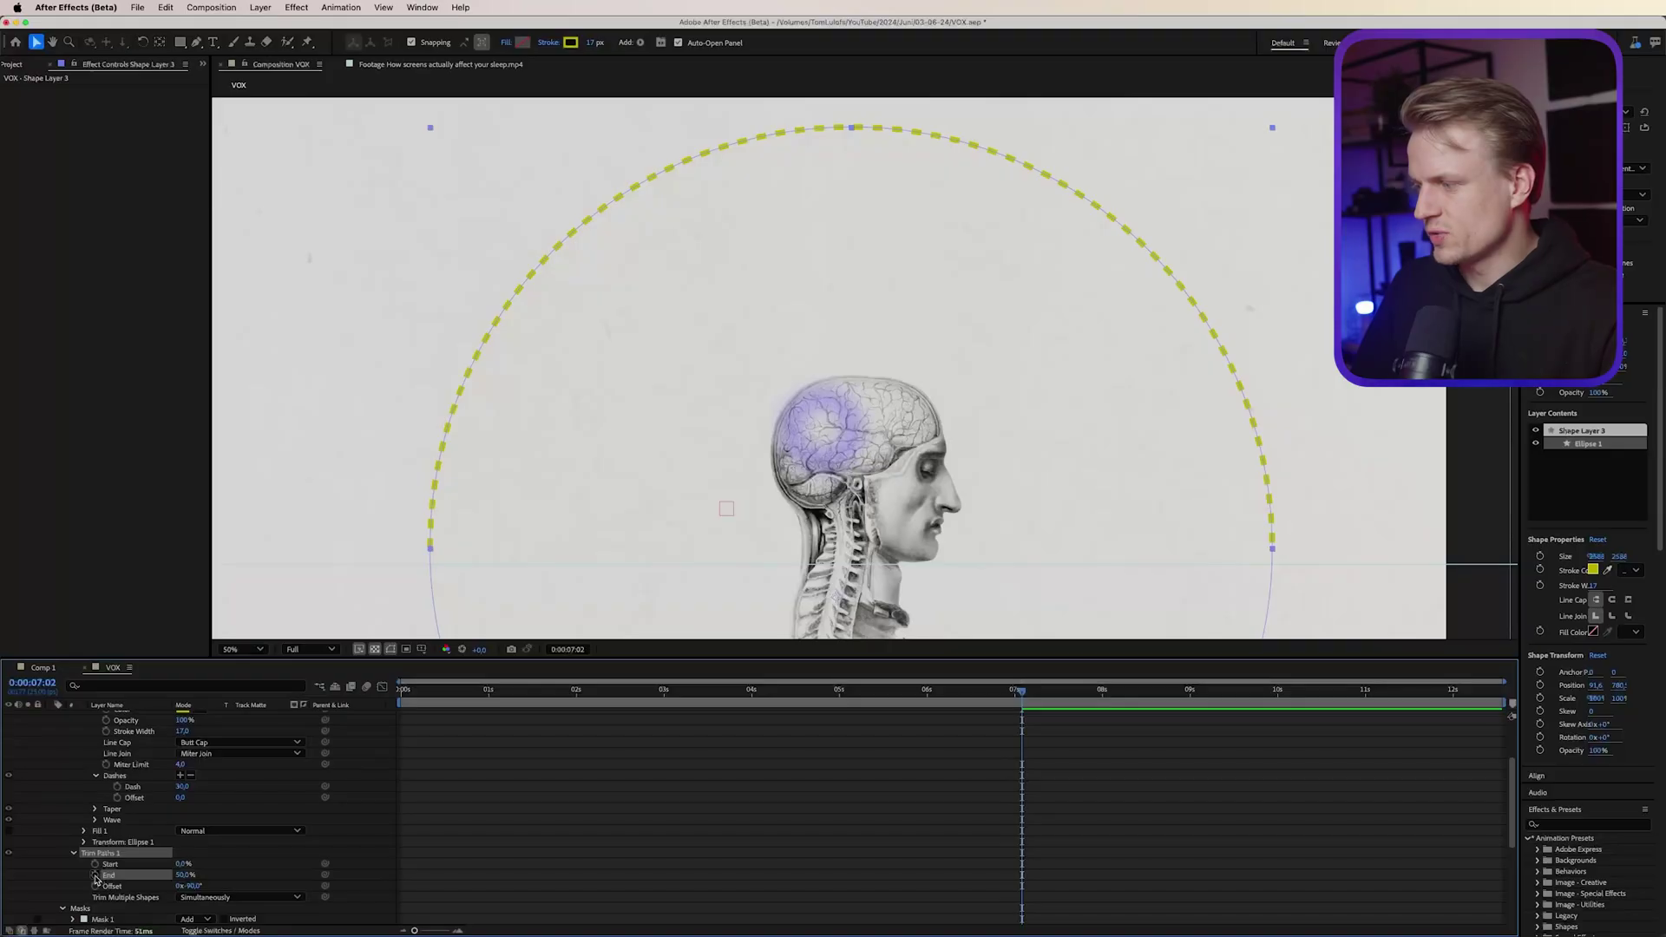
click(97, 879)
click(968, 696)
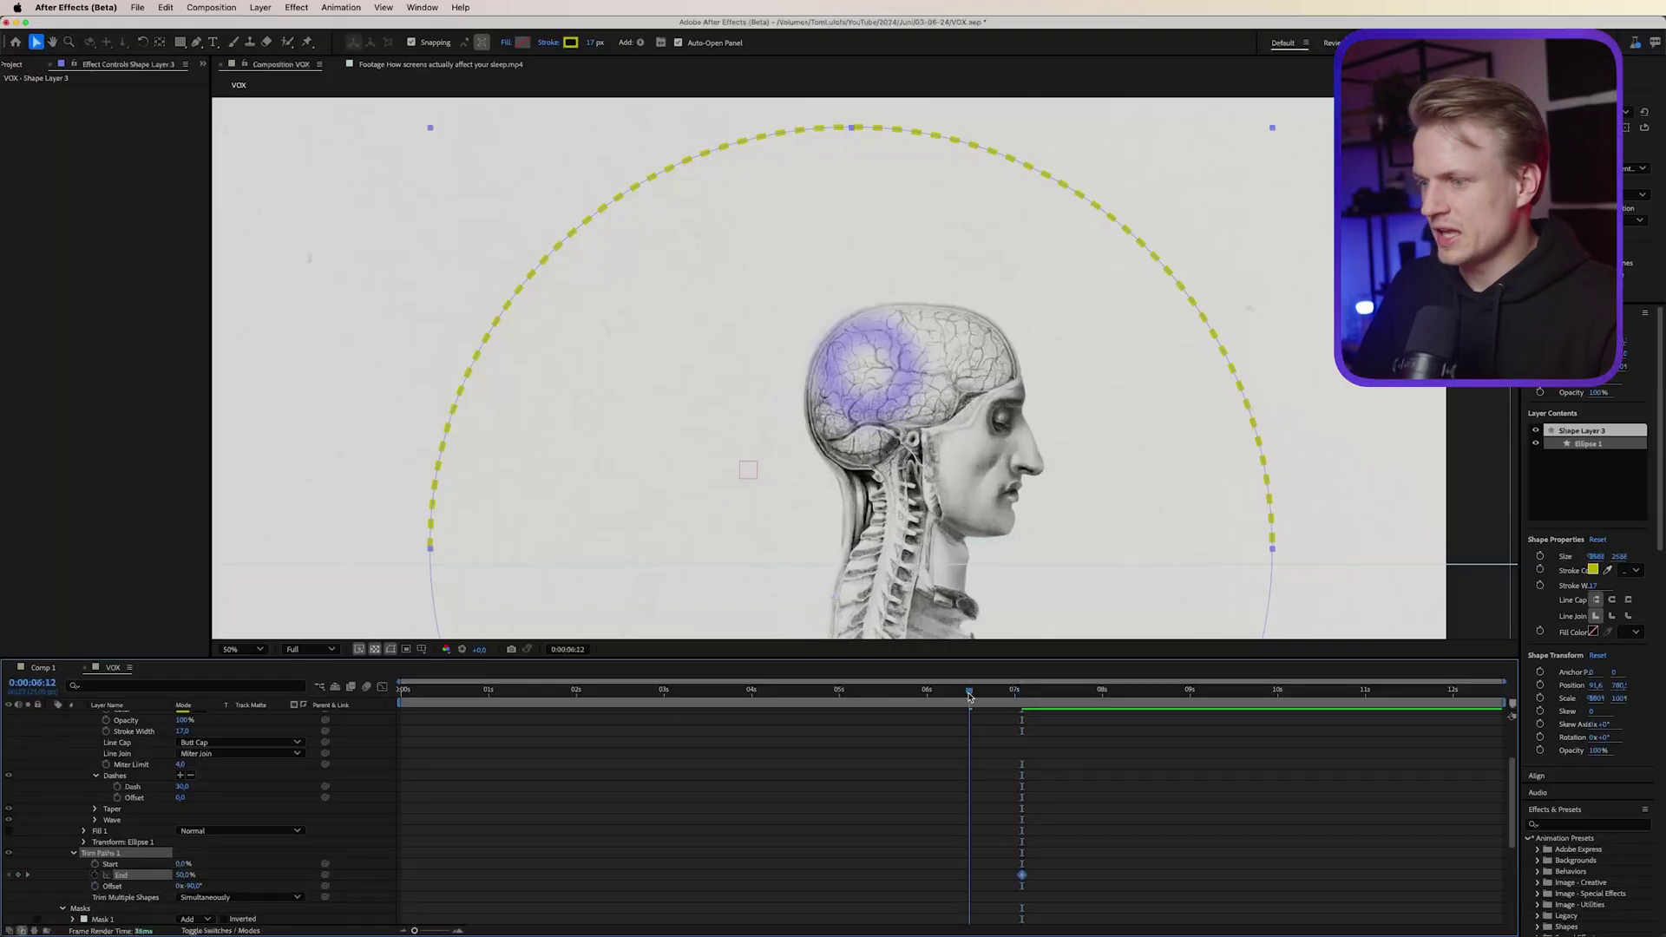
drag(970, 697, 1026, 705)
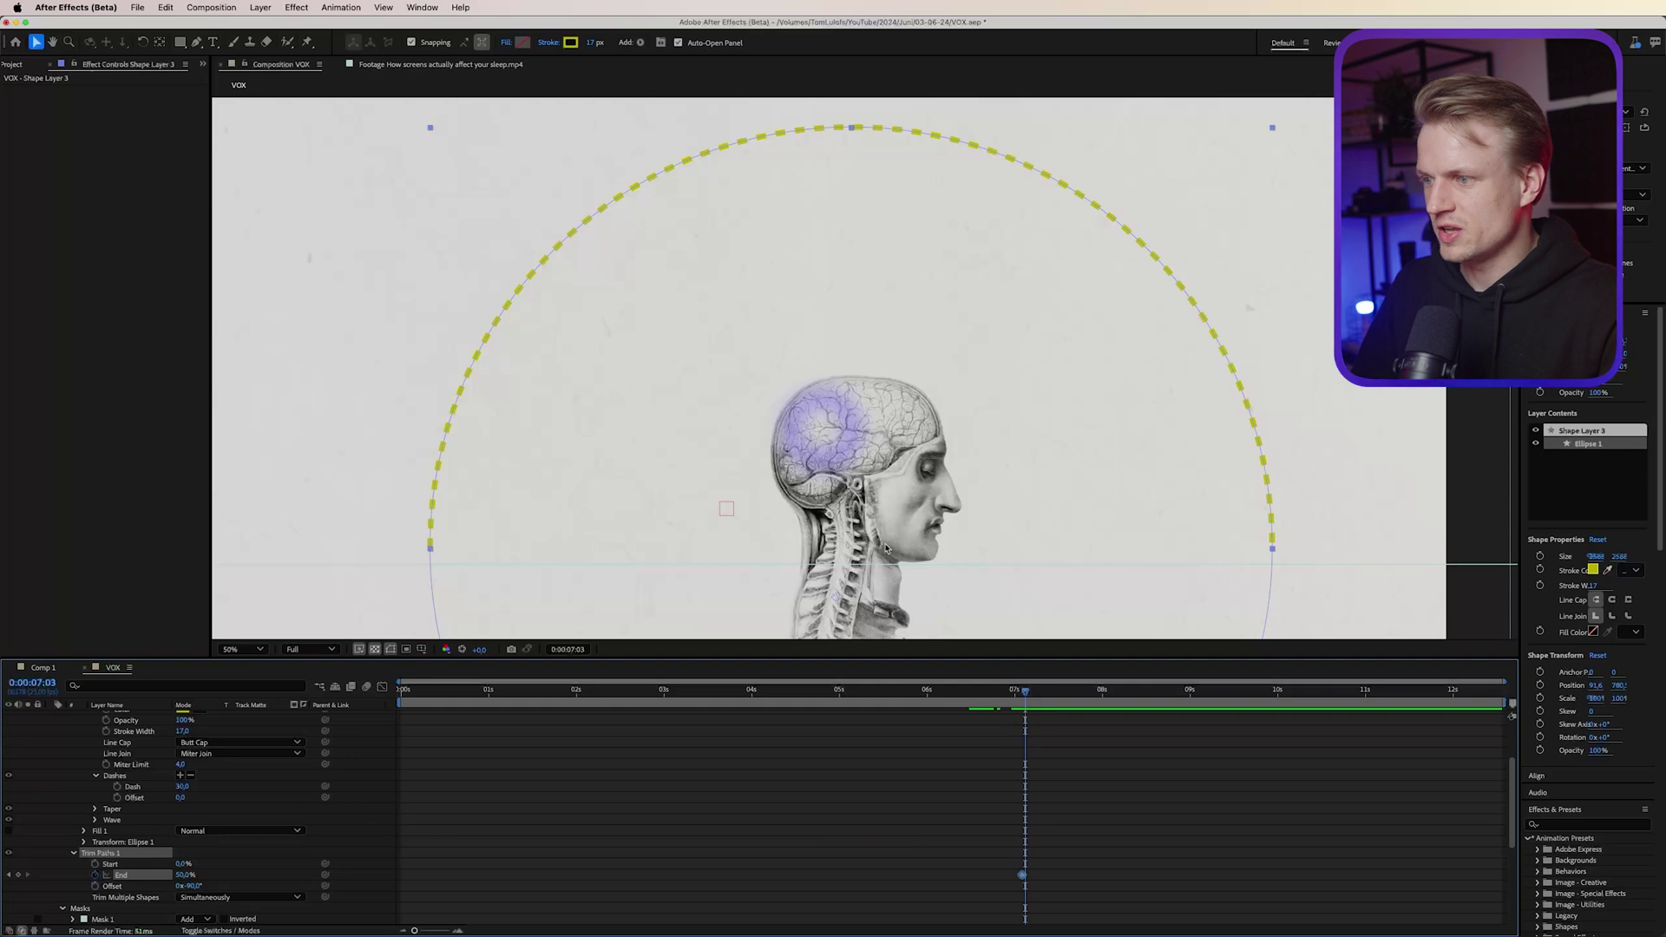
drag(1022, 874, 1126, 874)
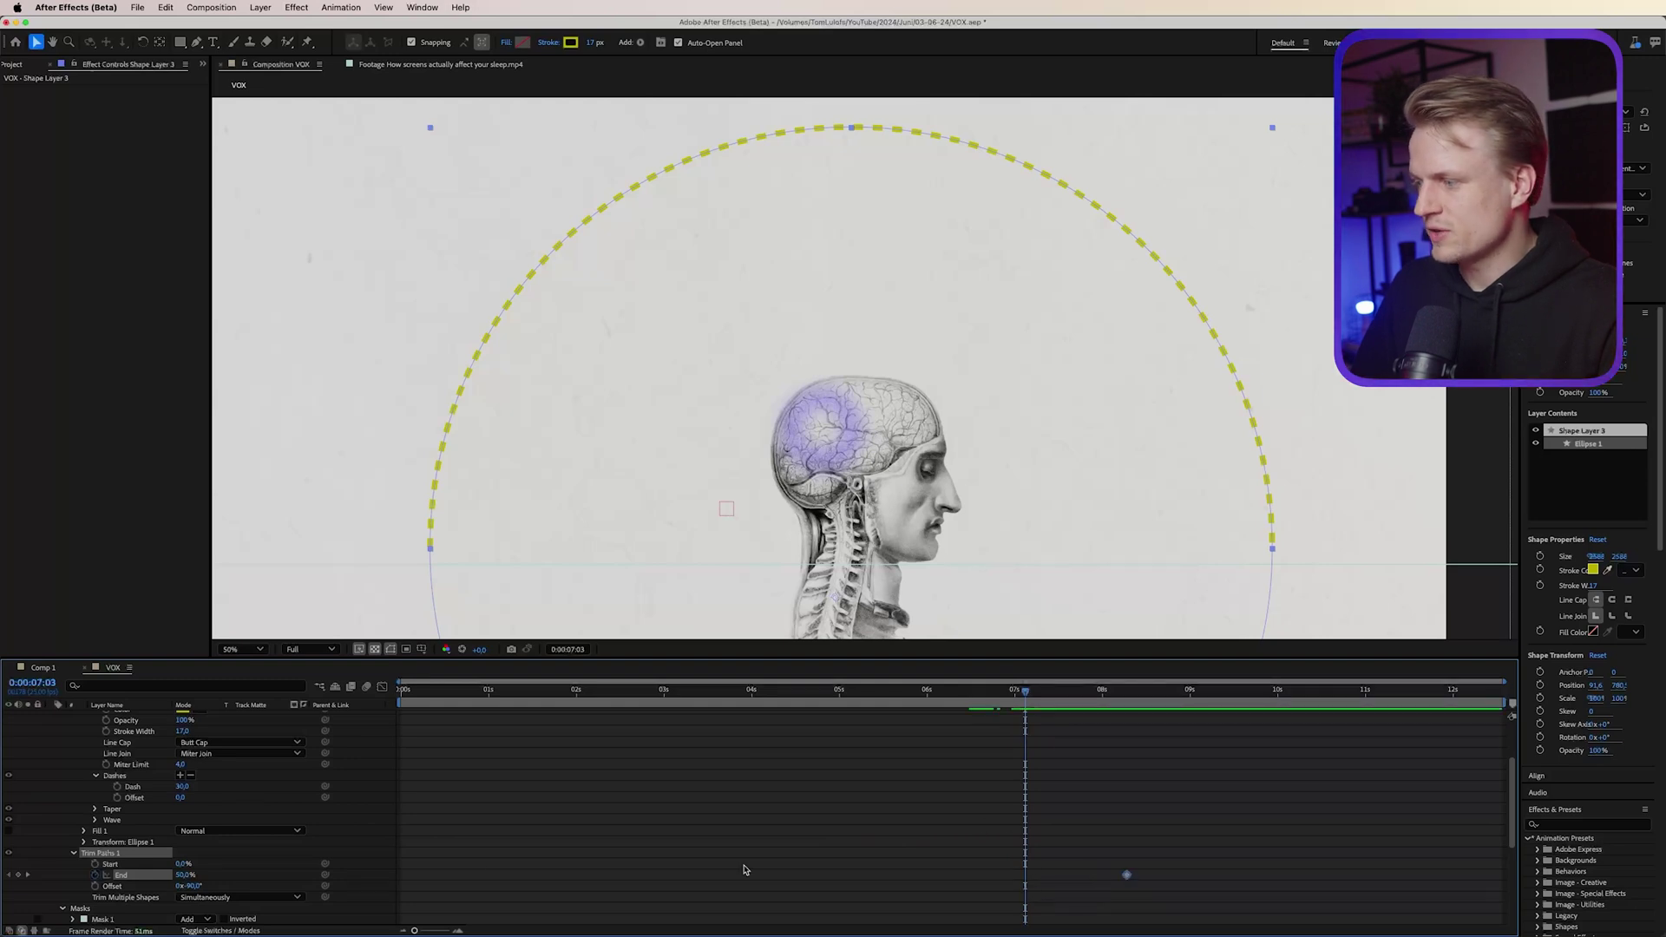
drag(179, 874, 34, 875)
drag(1164, 848, 1007, 881)
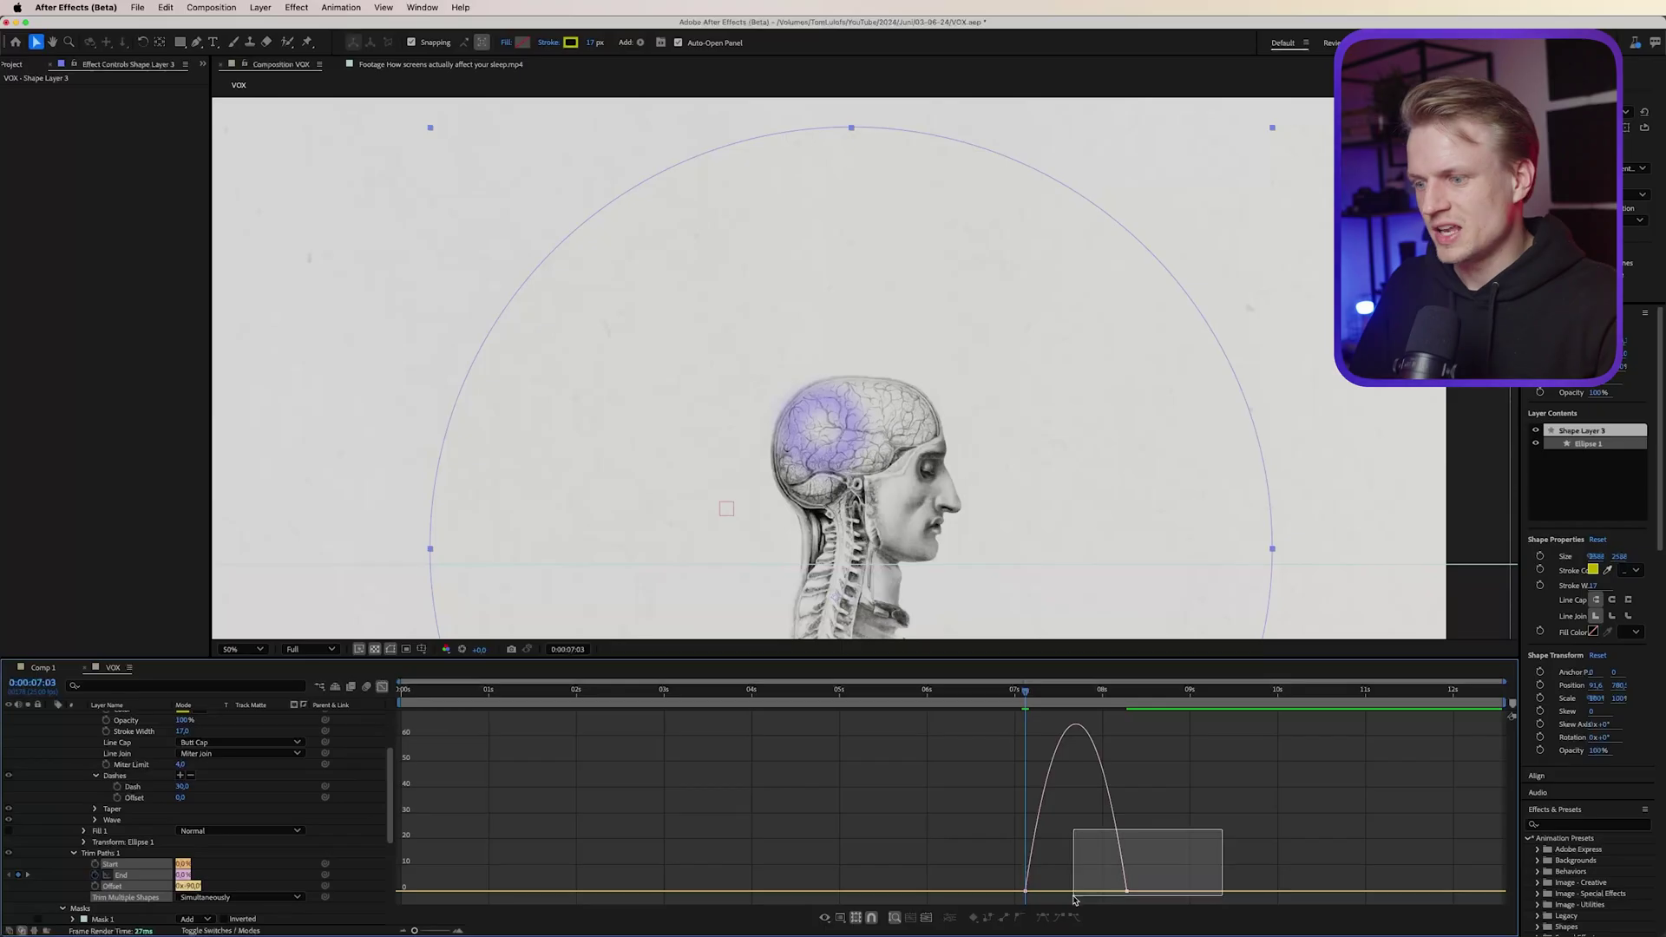
Ease the End keyframes in the Graph Editor and preview the arc drawing on
drag(1076, 893, 1100, 892)
key(space)
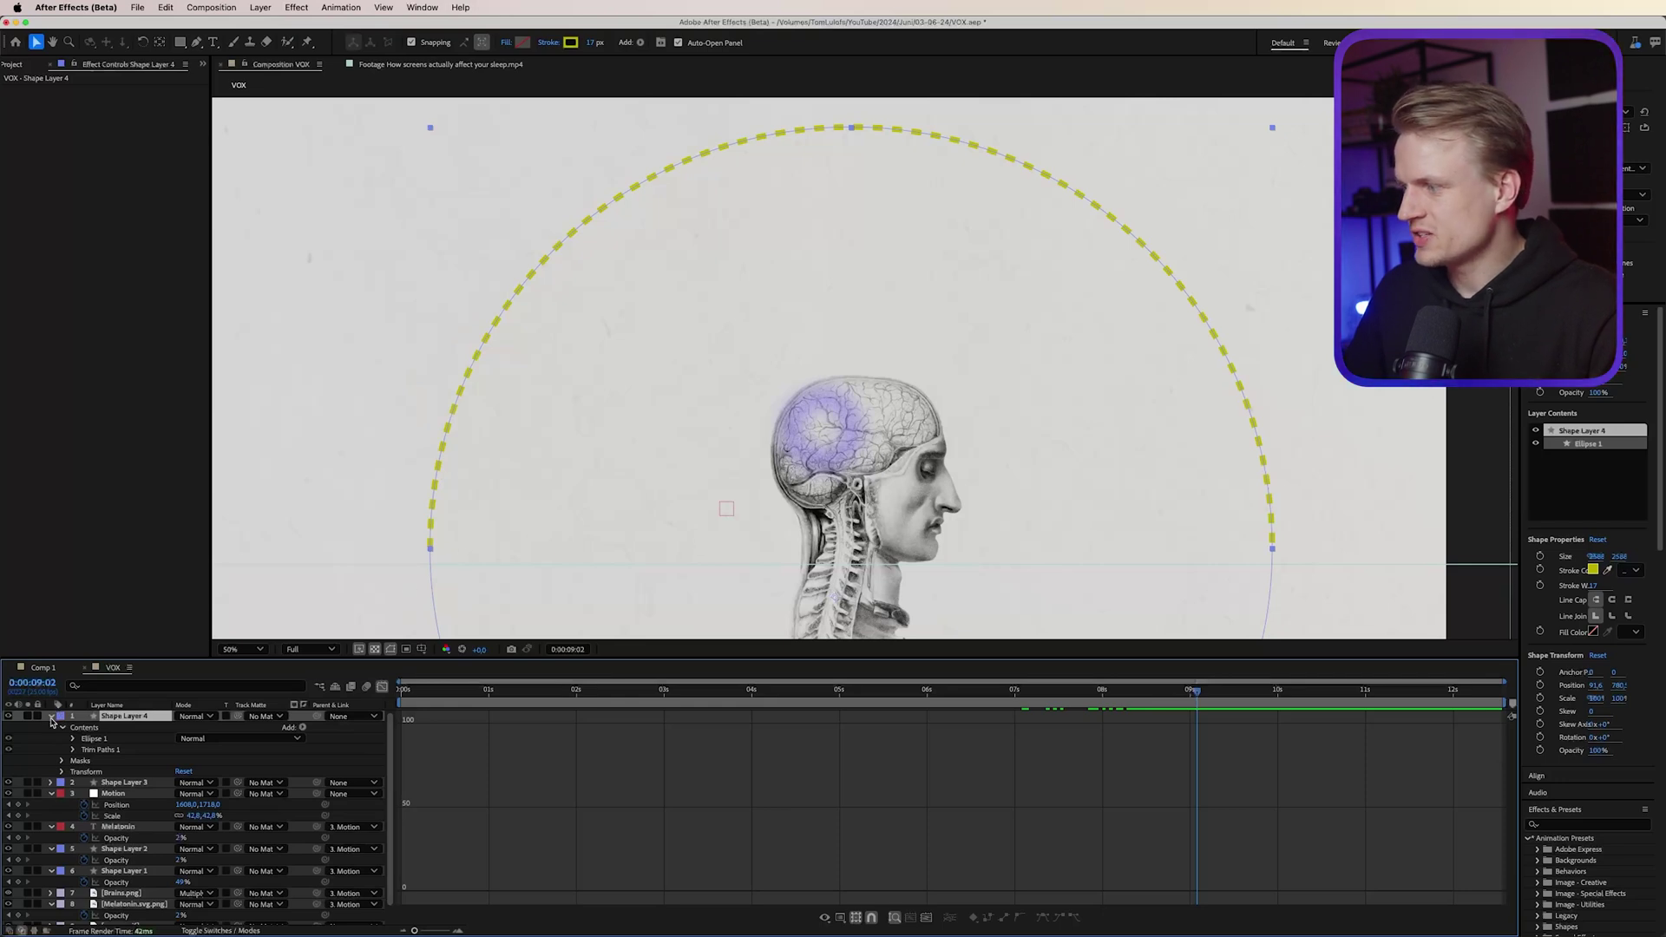
Duplicate Shape Layer 4 into Shape Layer 5 and expand the copy's contents
click(51, 720)
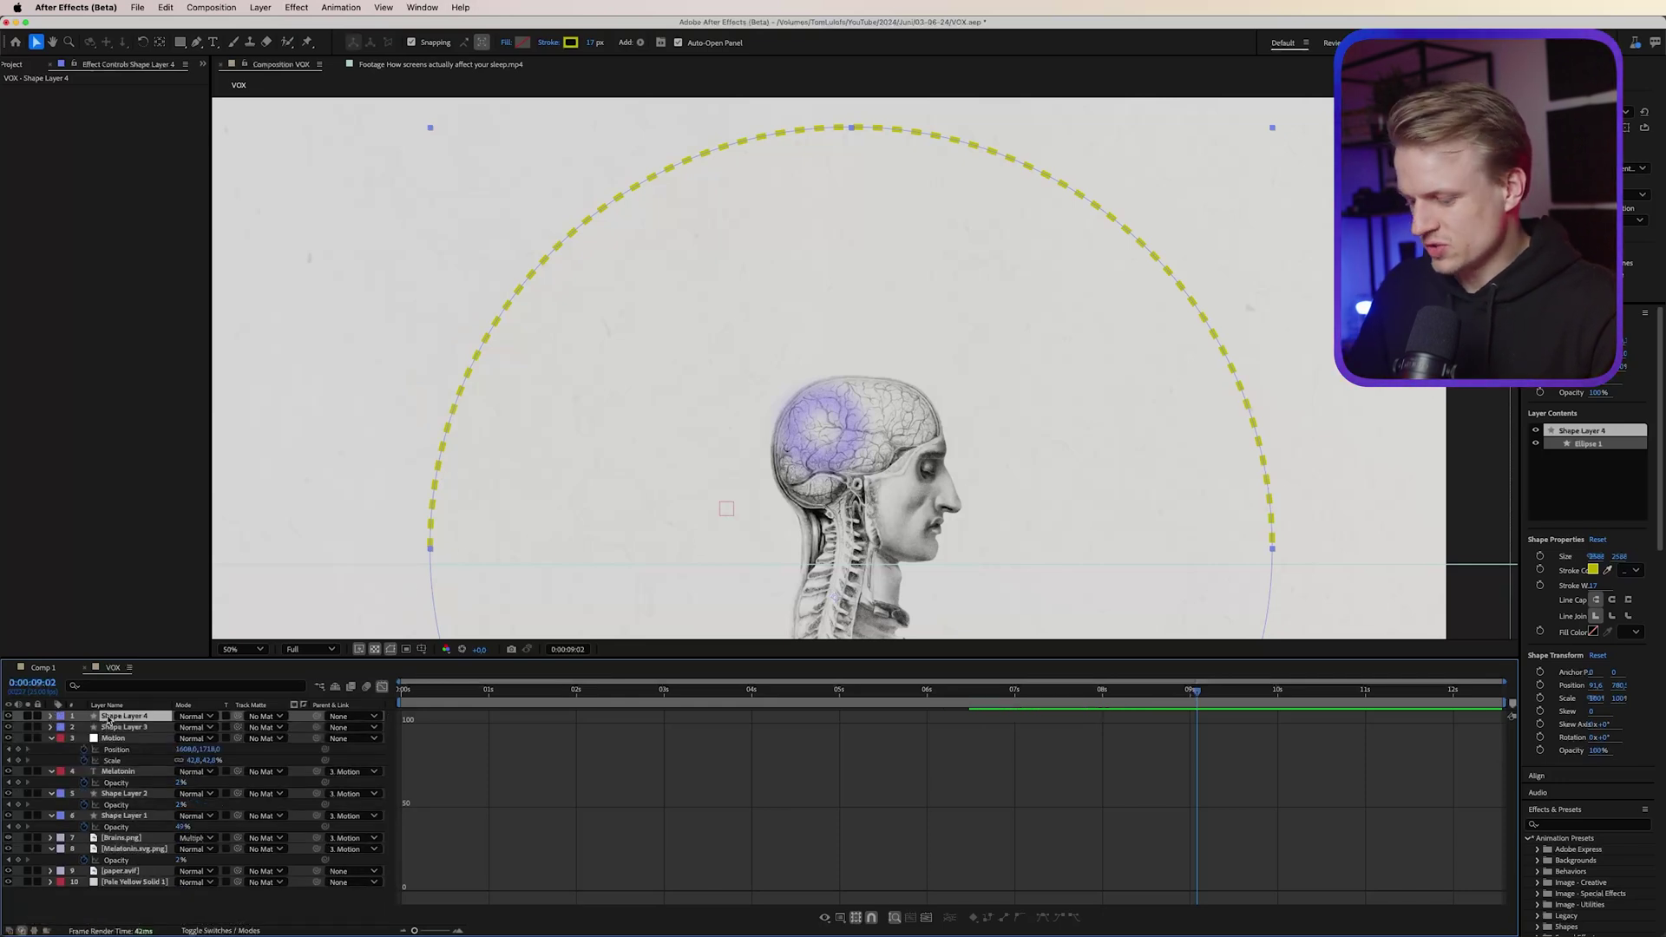
key(super+d)
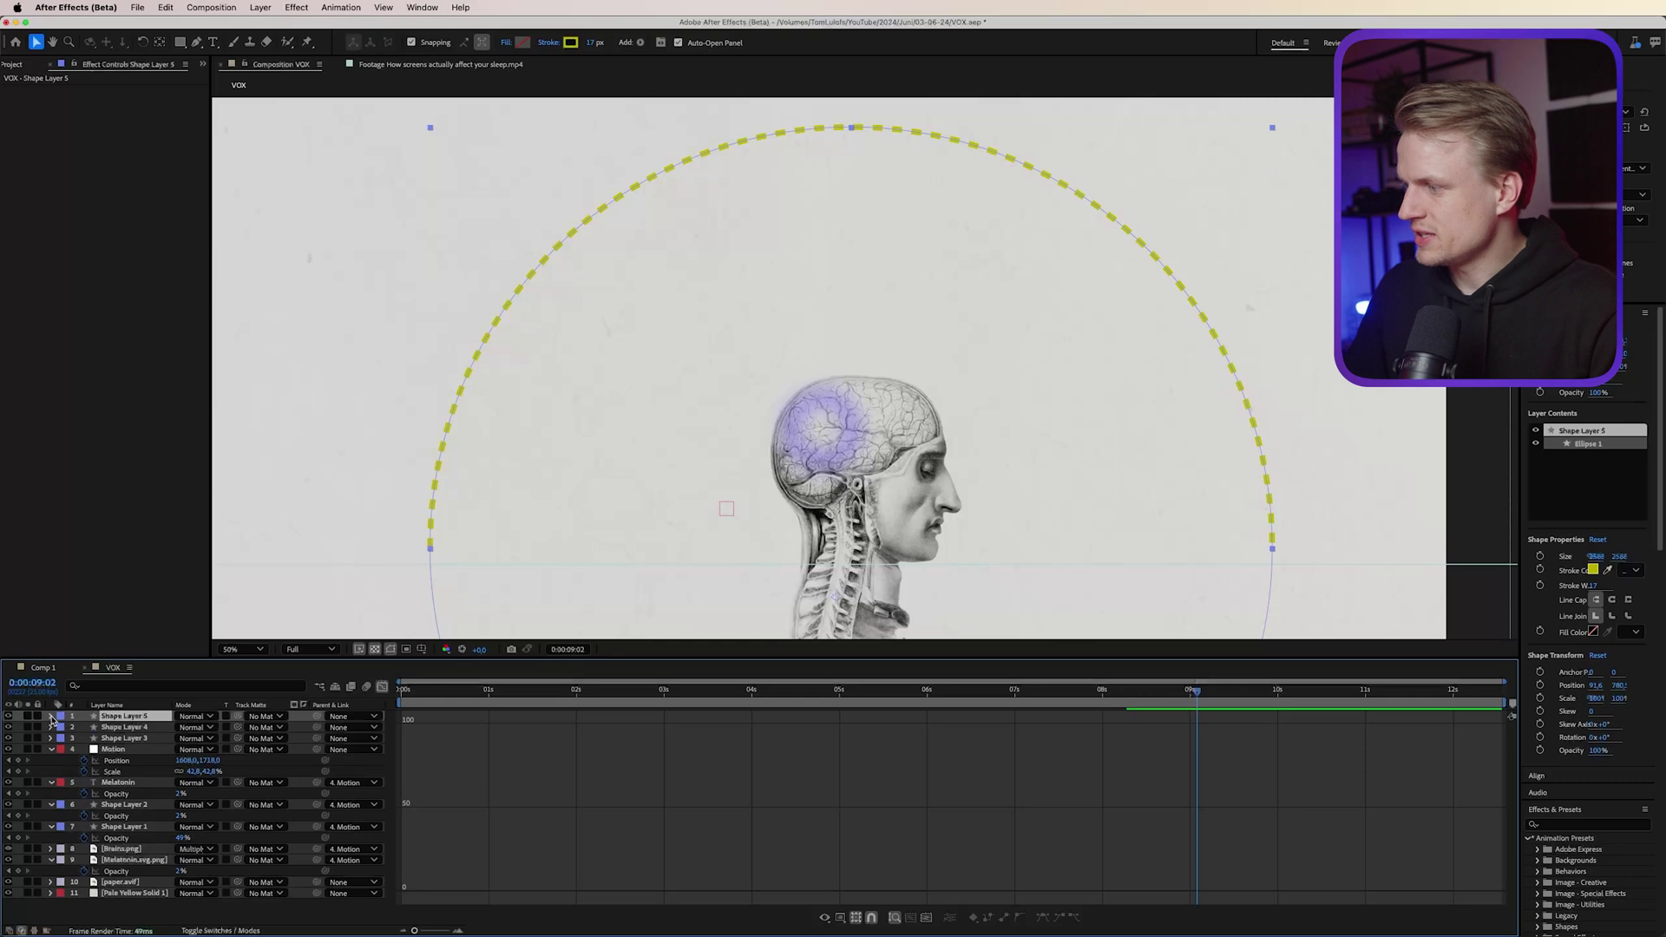
click(51, 716)
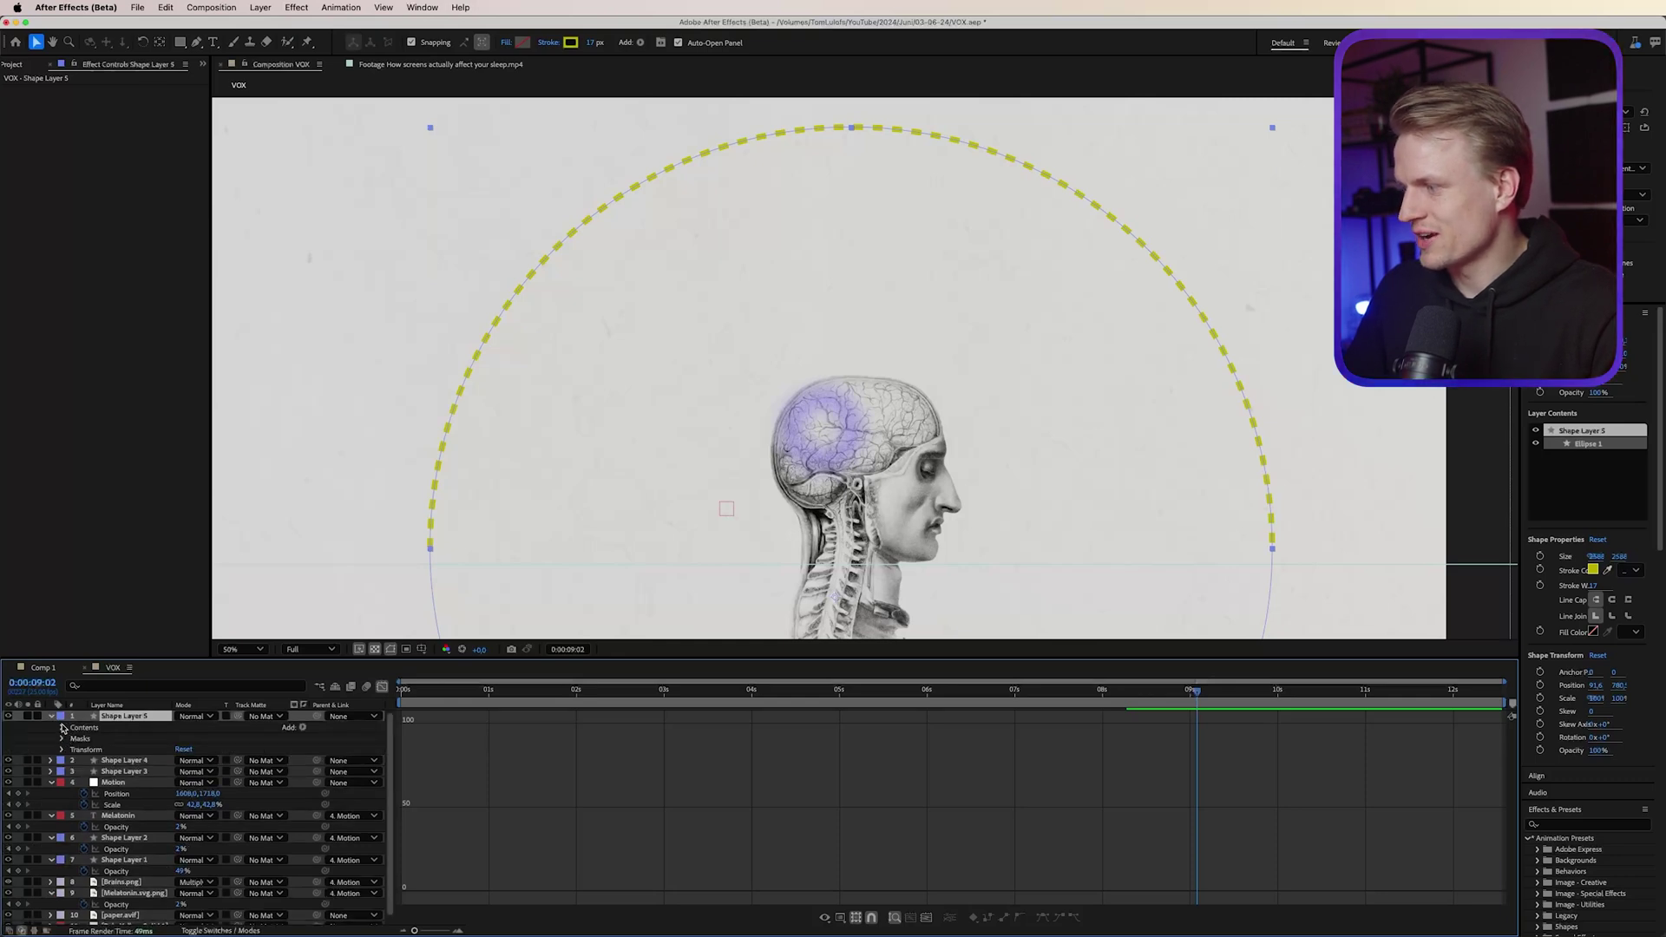
click(61, 728)
Delete Trim Paths from Shape Layer 5 and fill its half-circle light grey DEDEDE
click(84, 751)
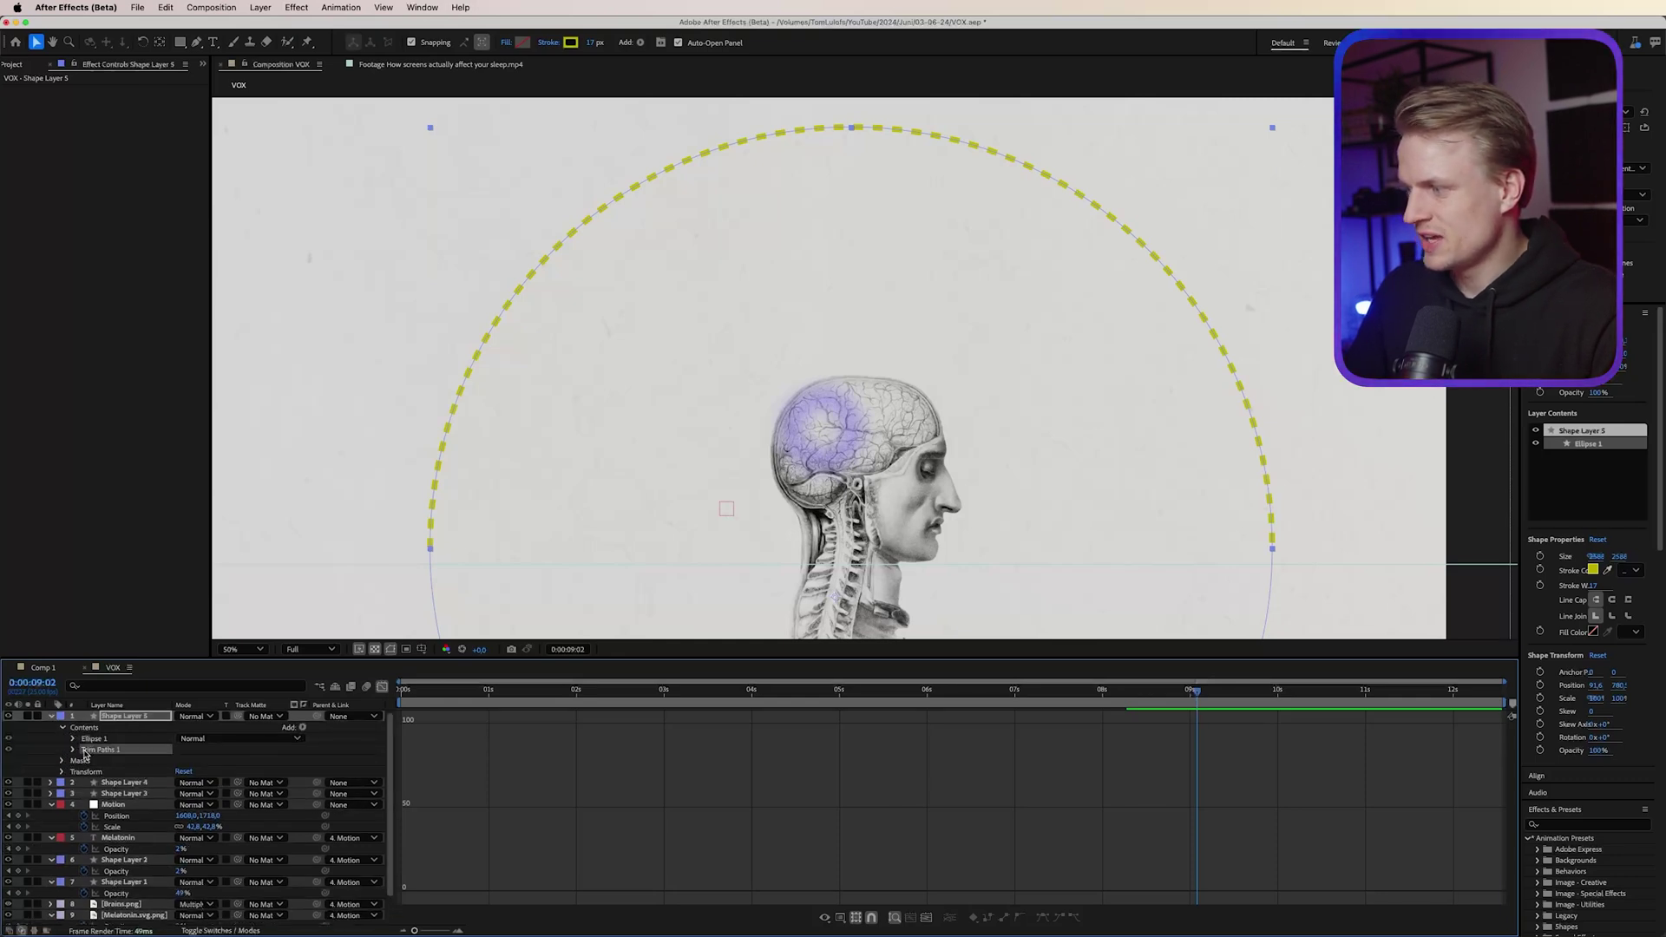
key(Delete)
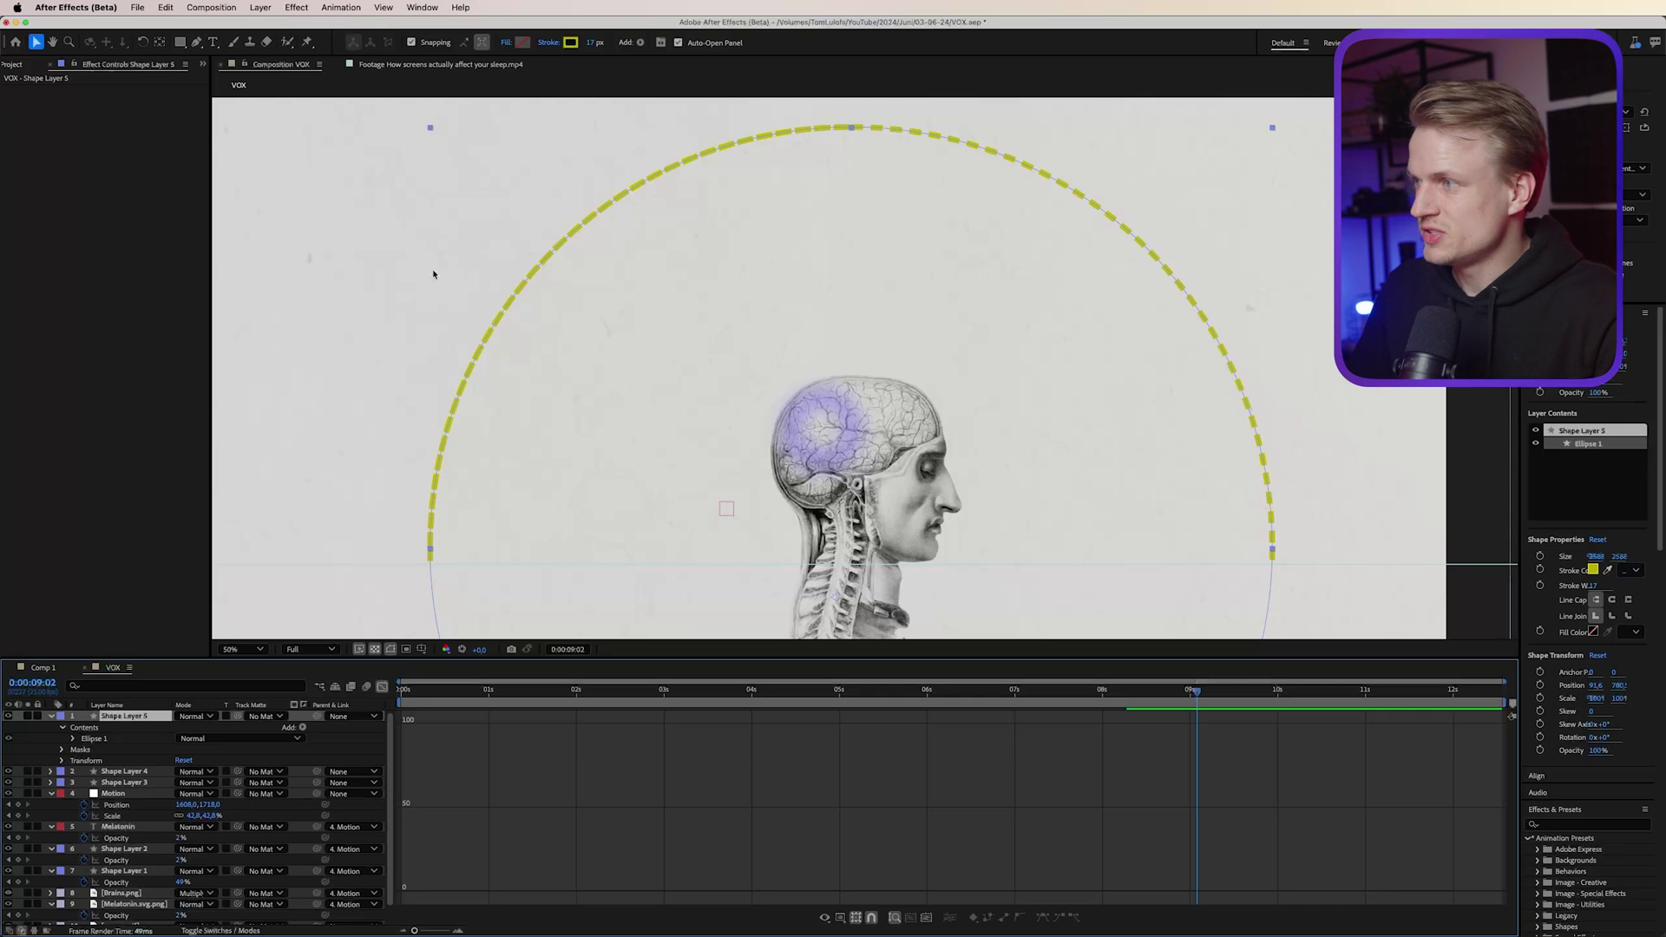
click(522, 43)
drag(875, 436, 795, 355)
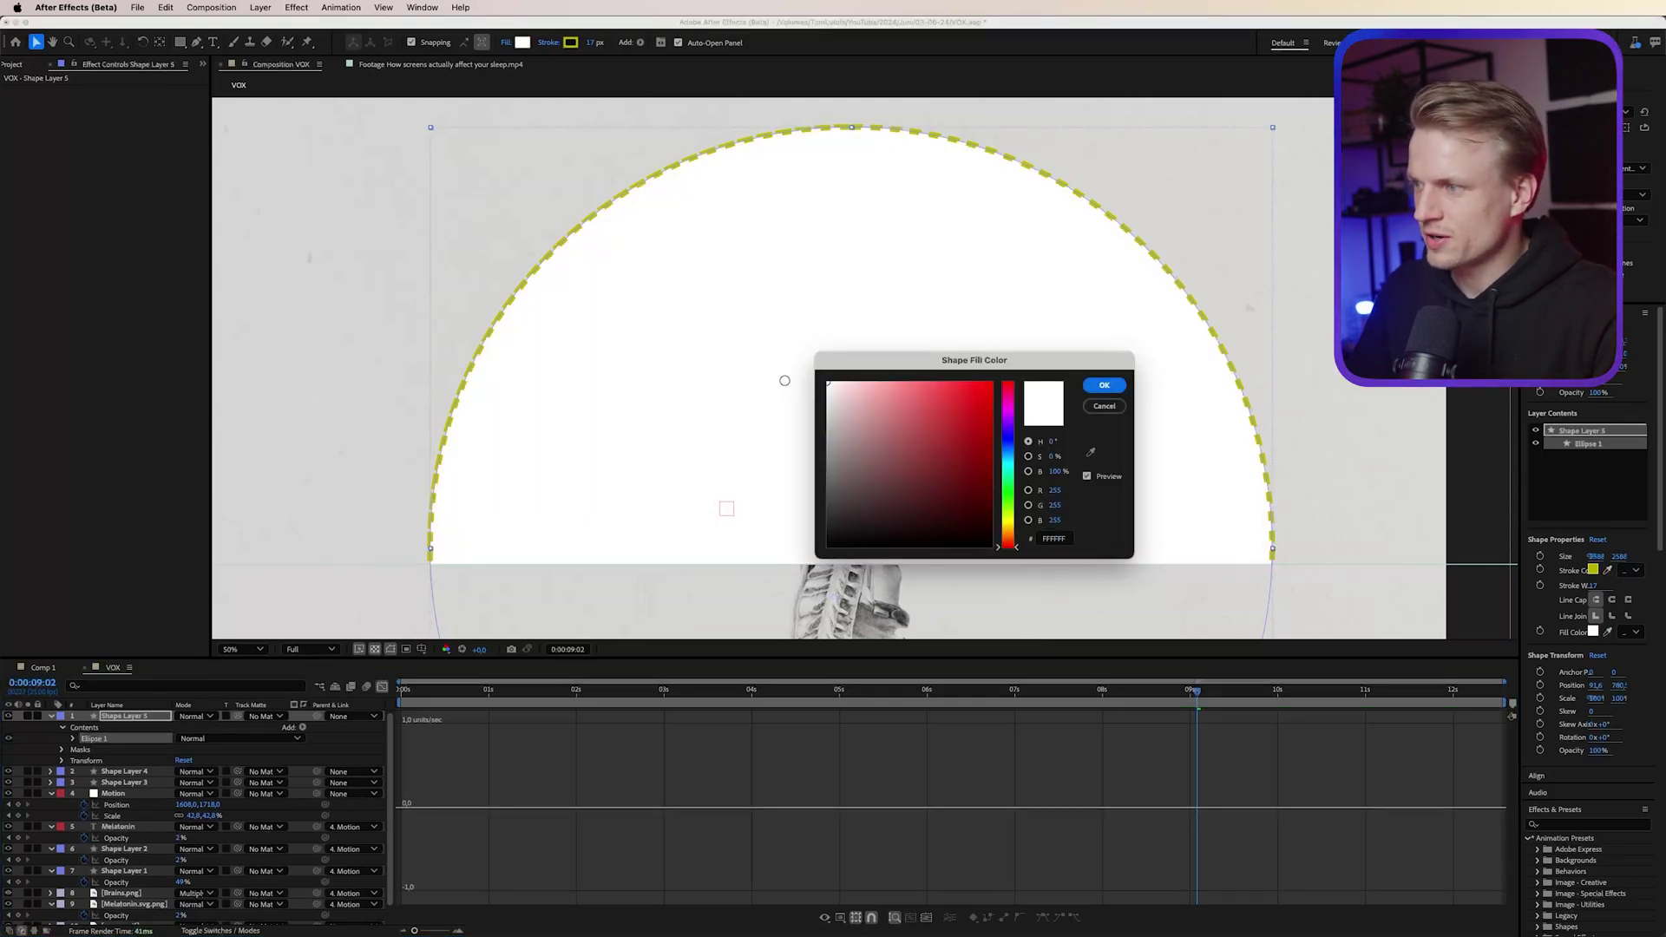
drag(784, 380, 779, 404)
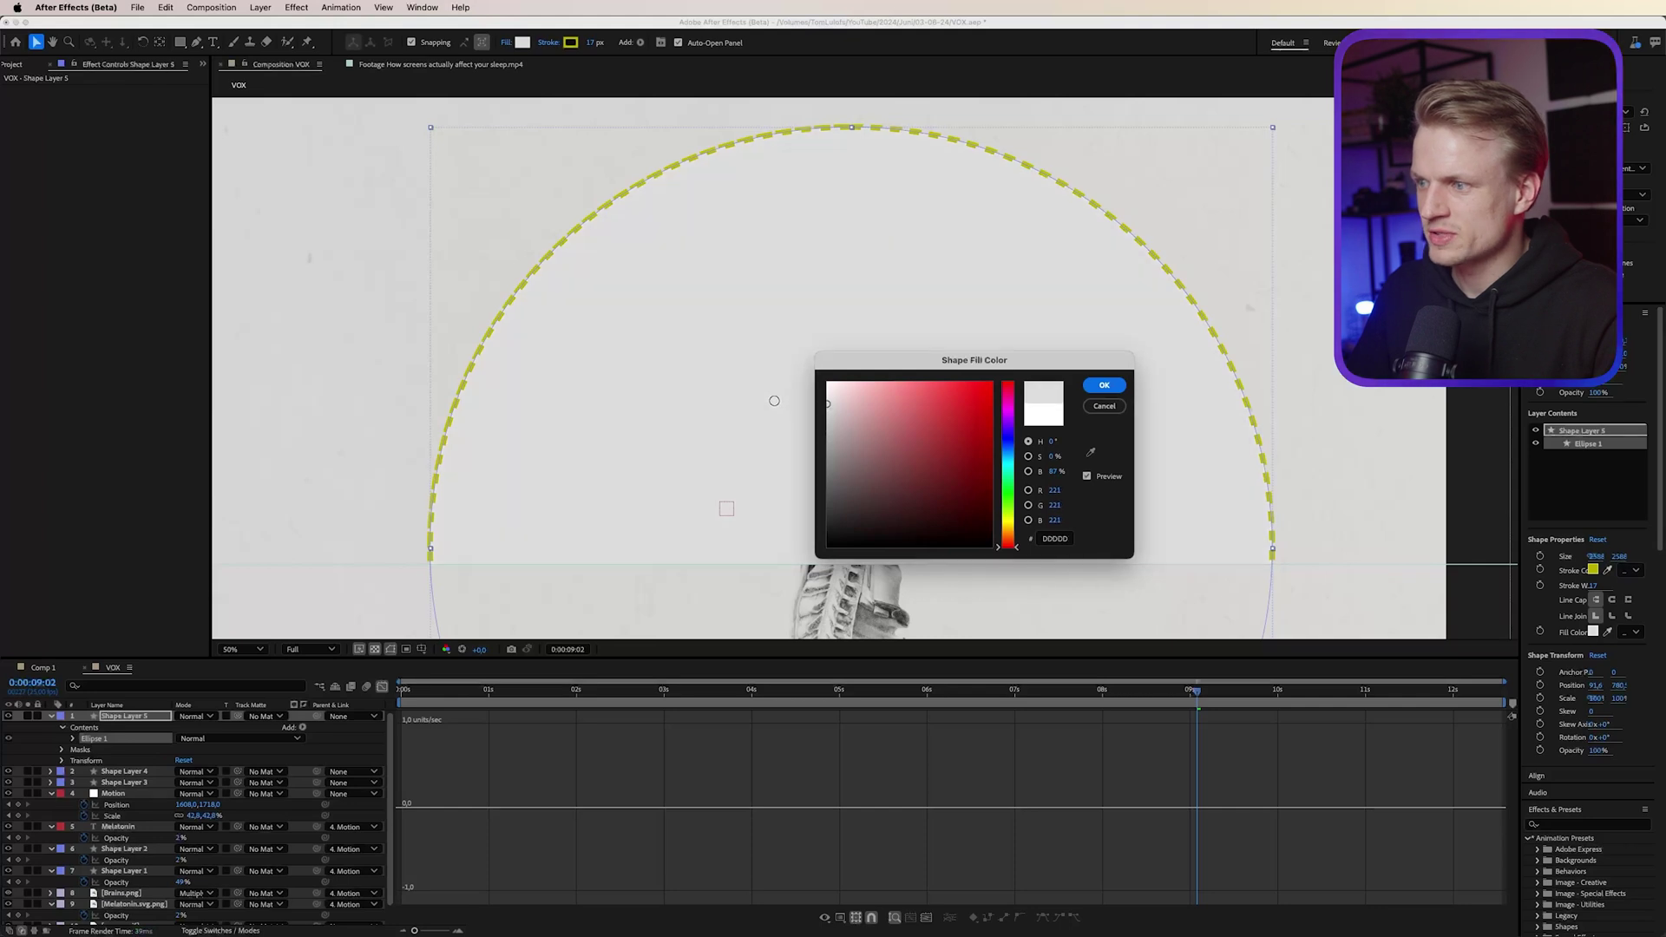
click(1113, 380)
Add an Inner Glow layer style to Shape Layer 5 and move it below Shape Layer 4
right_click(111, 718)
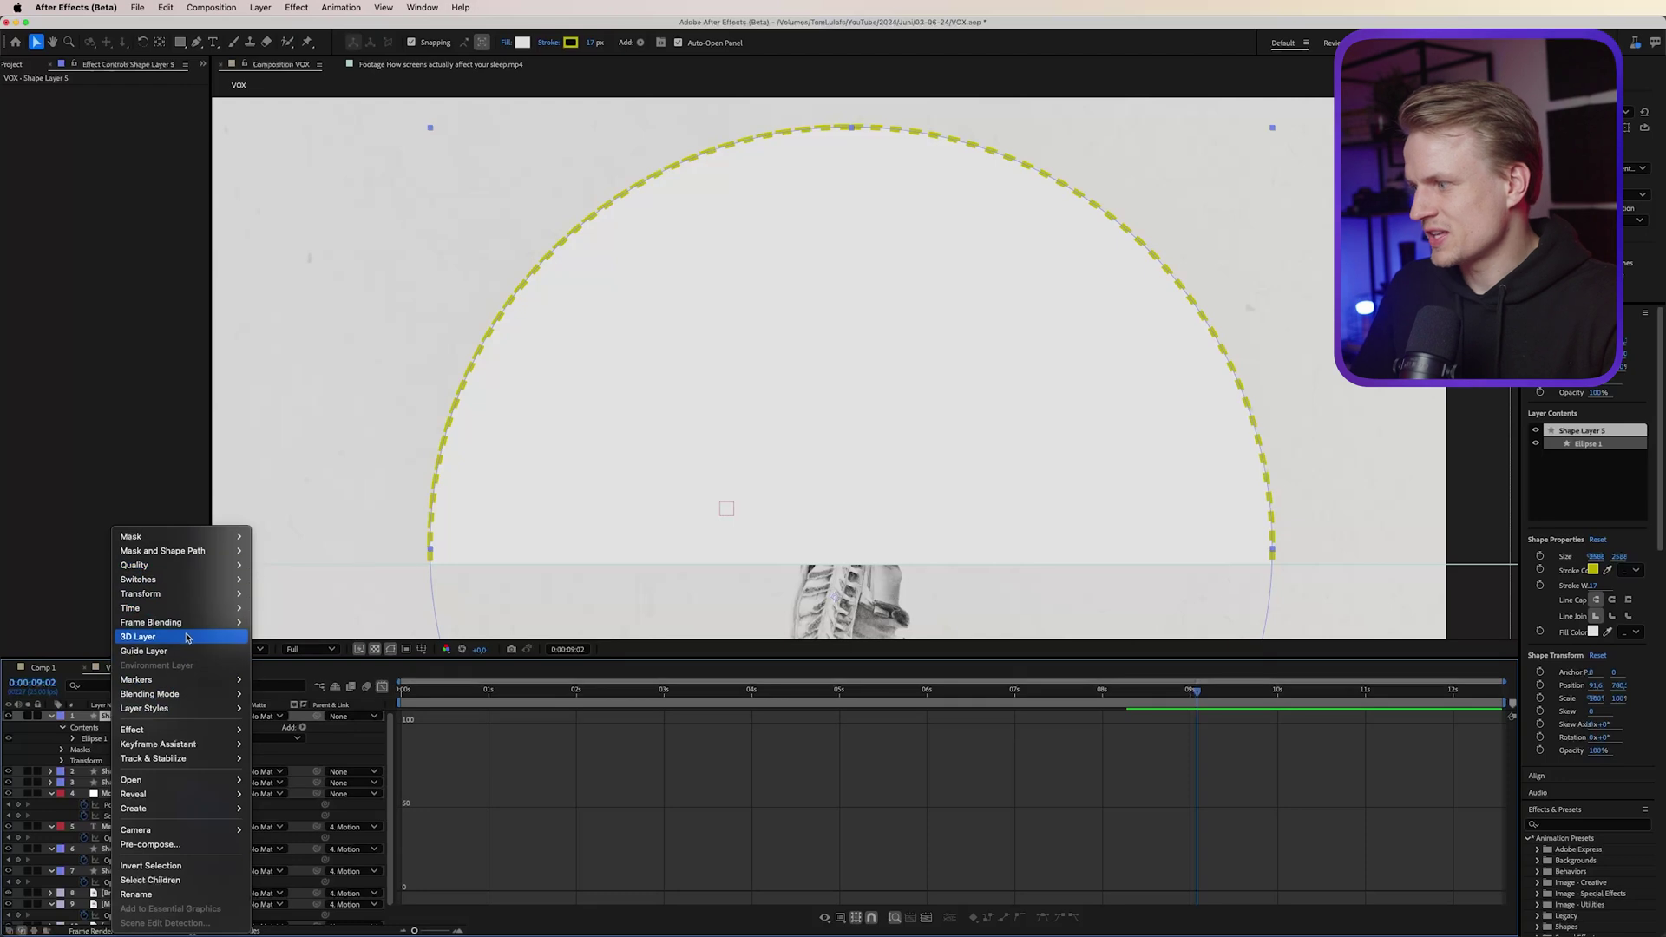
mouse_move(216, 708)
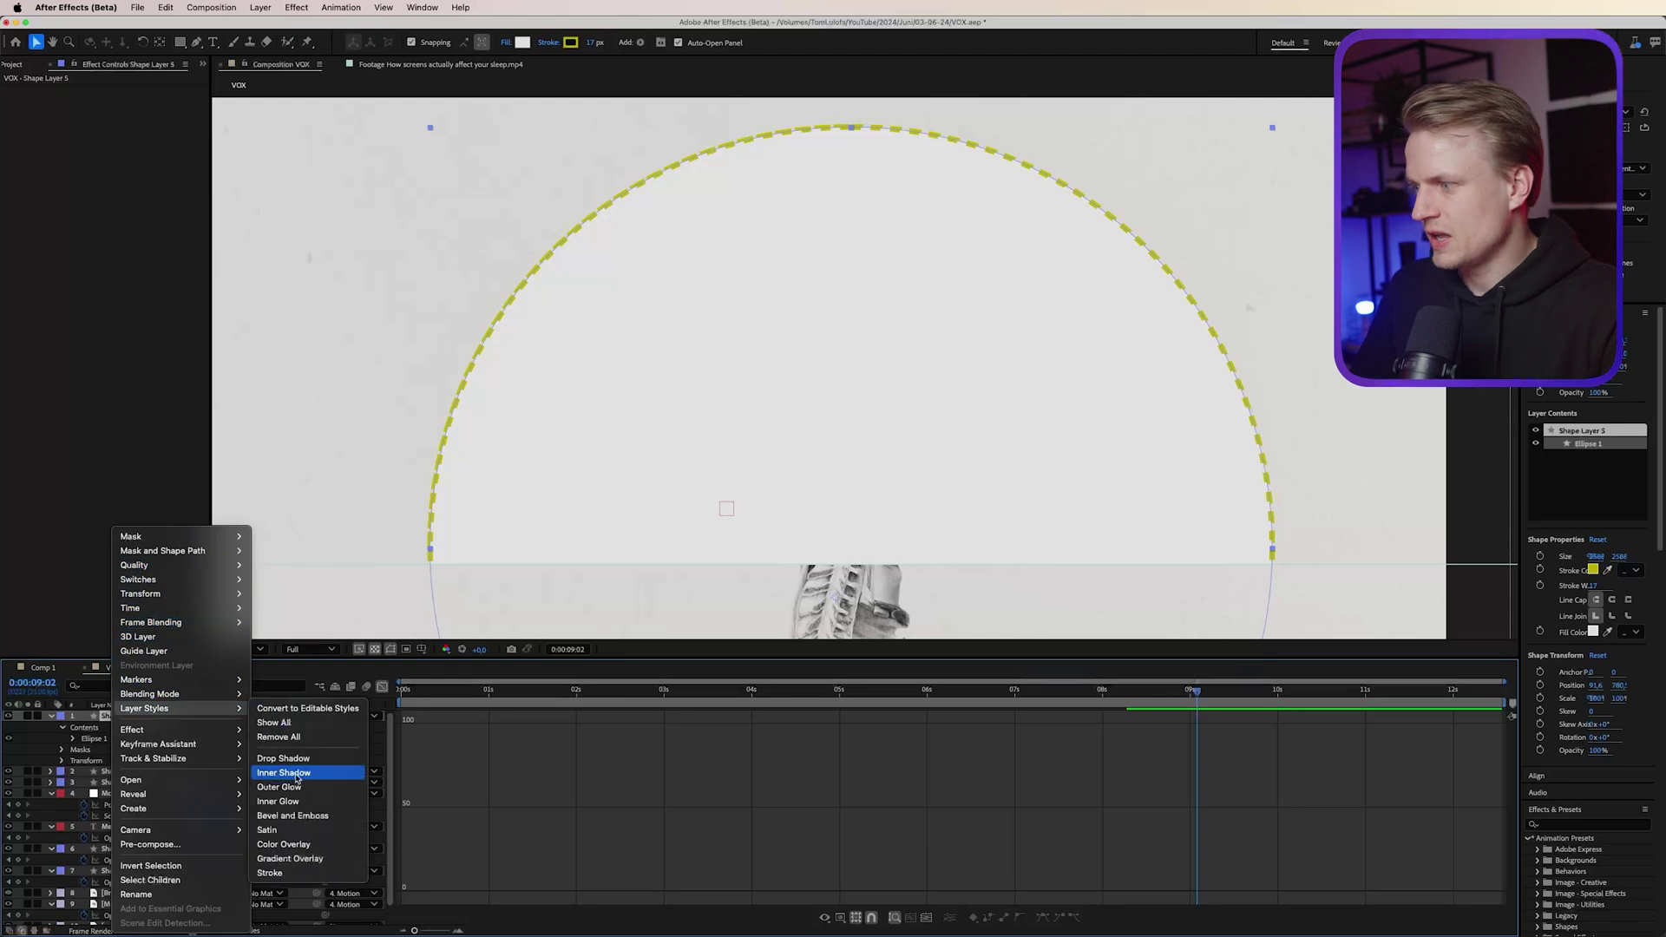
click(282, 801)
drag(124, 718, 128, 797)
Set the Inner Glow to Normal blend, 100% opacity, size 250 and warm yellow FFE5AA
click(72, 804)
scroll(73, 810, down, 1)
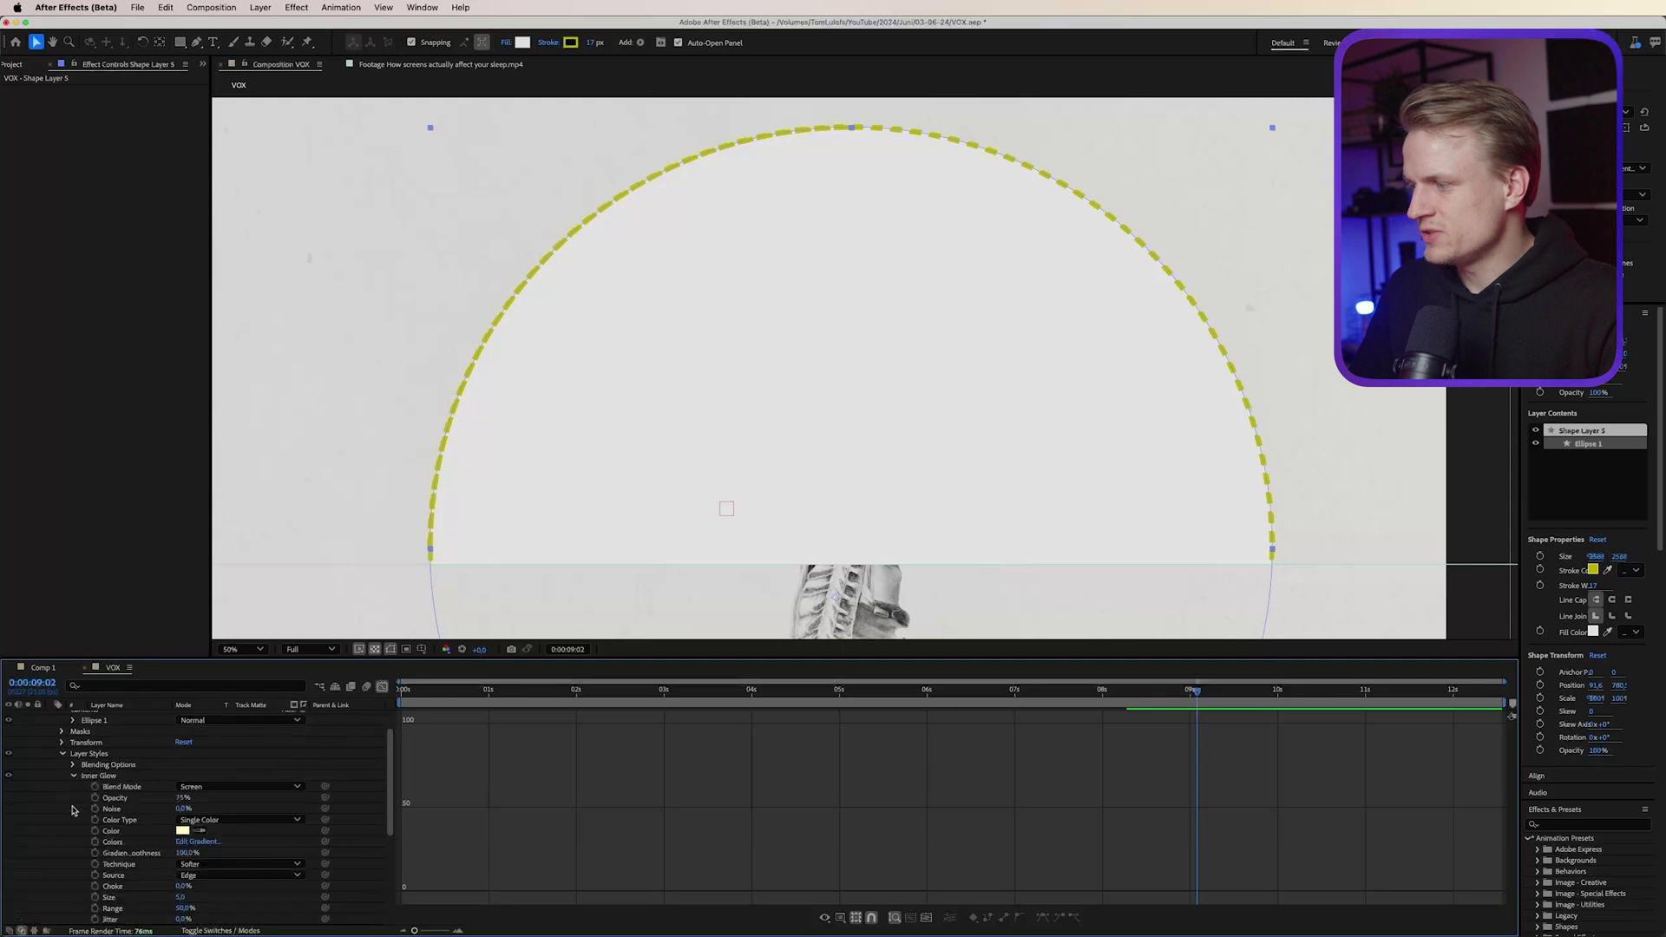
click(193, 784)
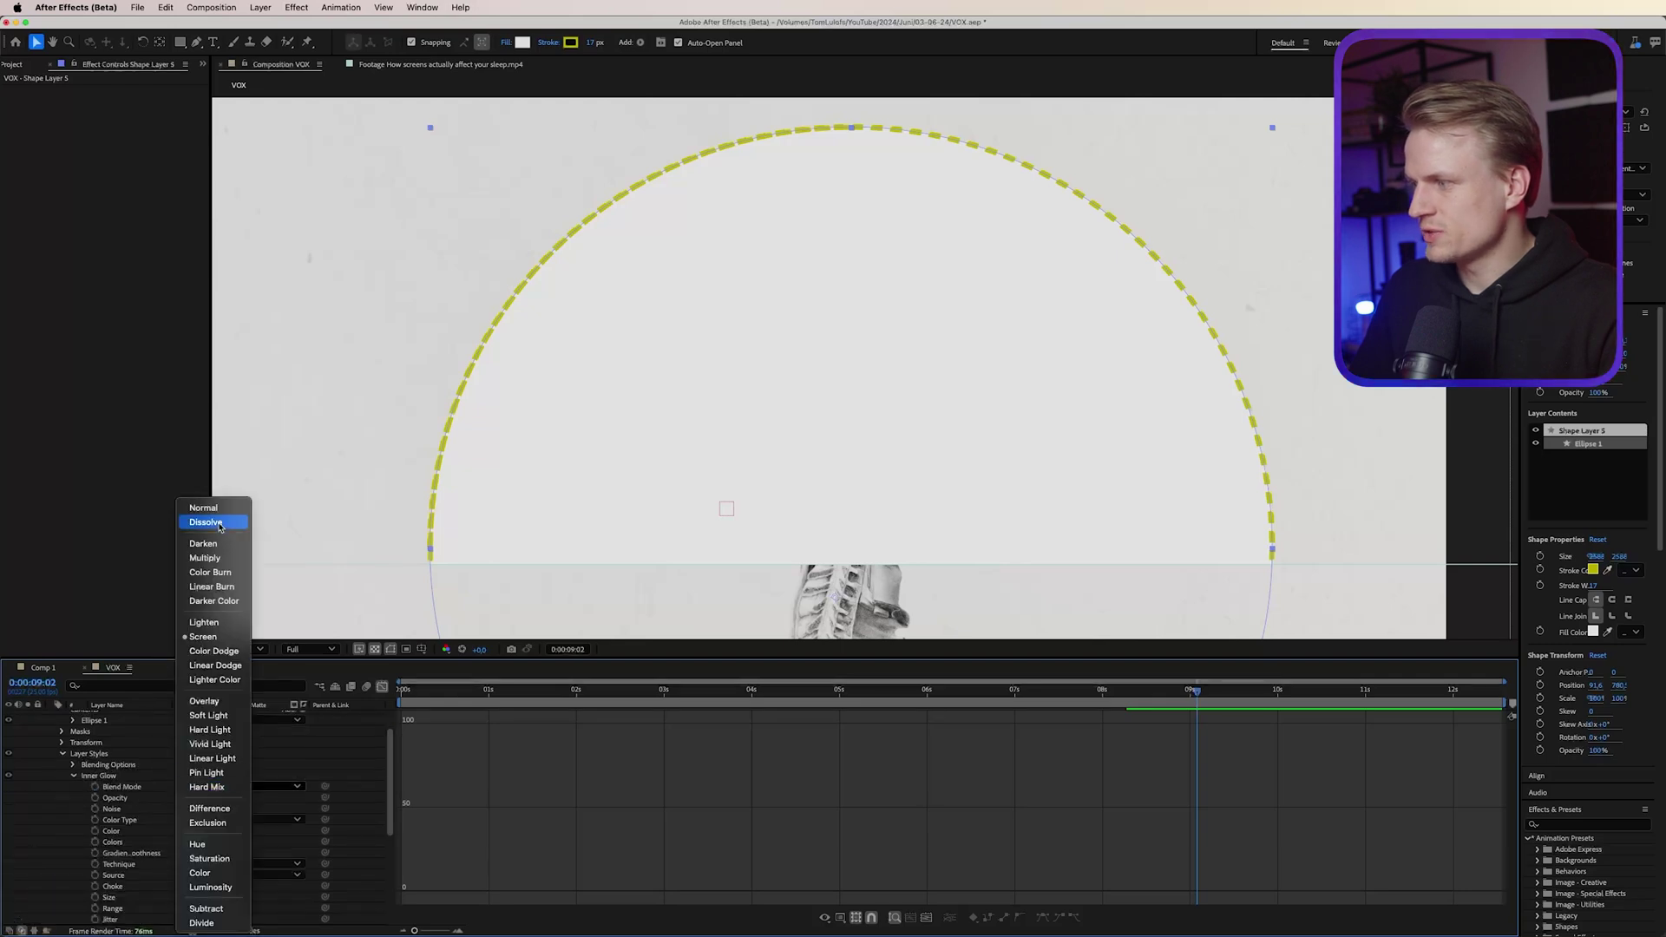
click(225, 515)
drag(185, 798, 282, 807)
drag(181, 897, 418, 885)
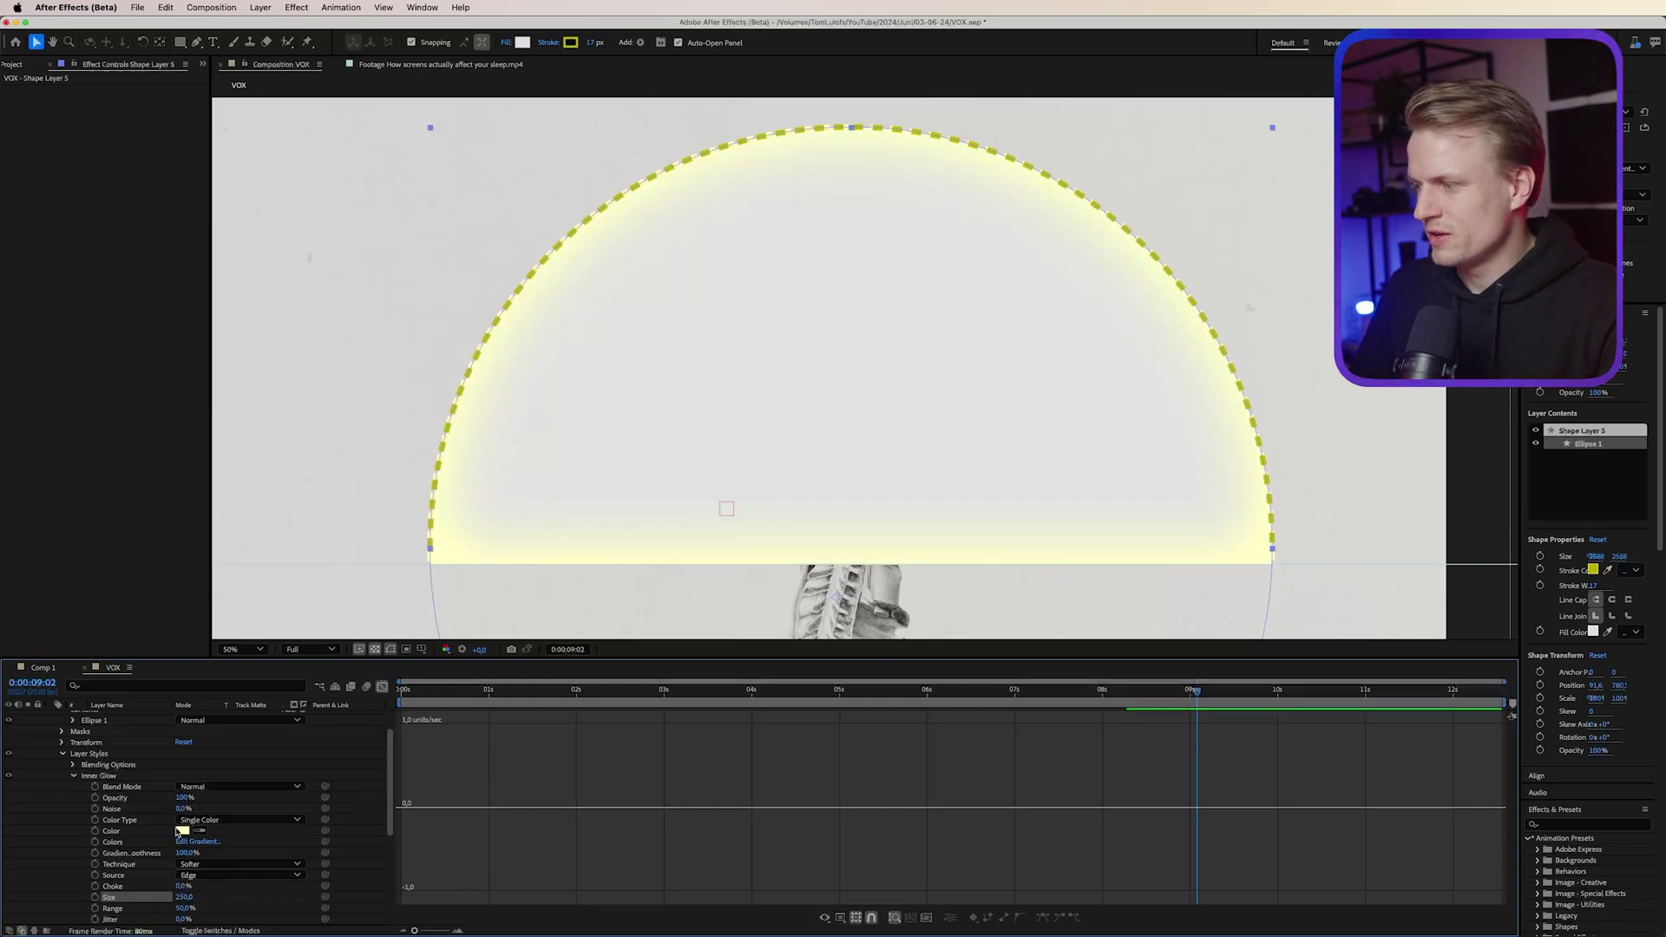
click(182, 831)
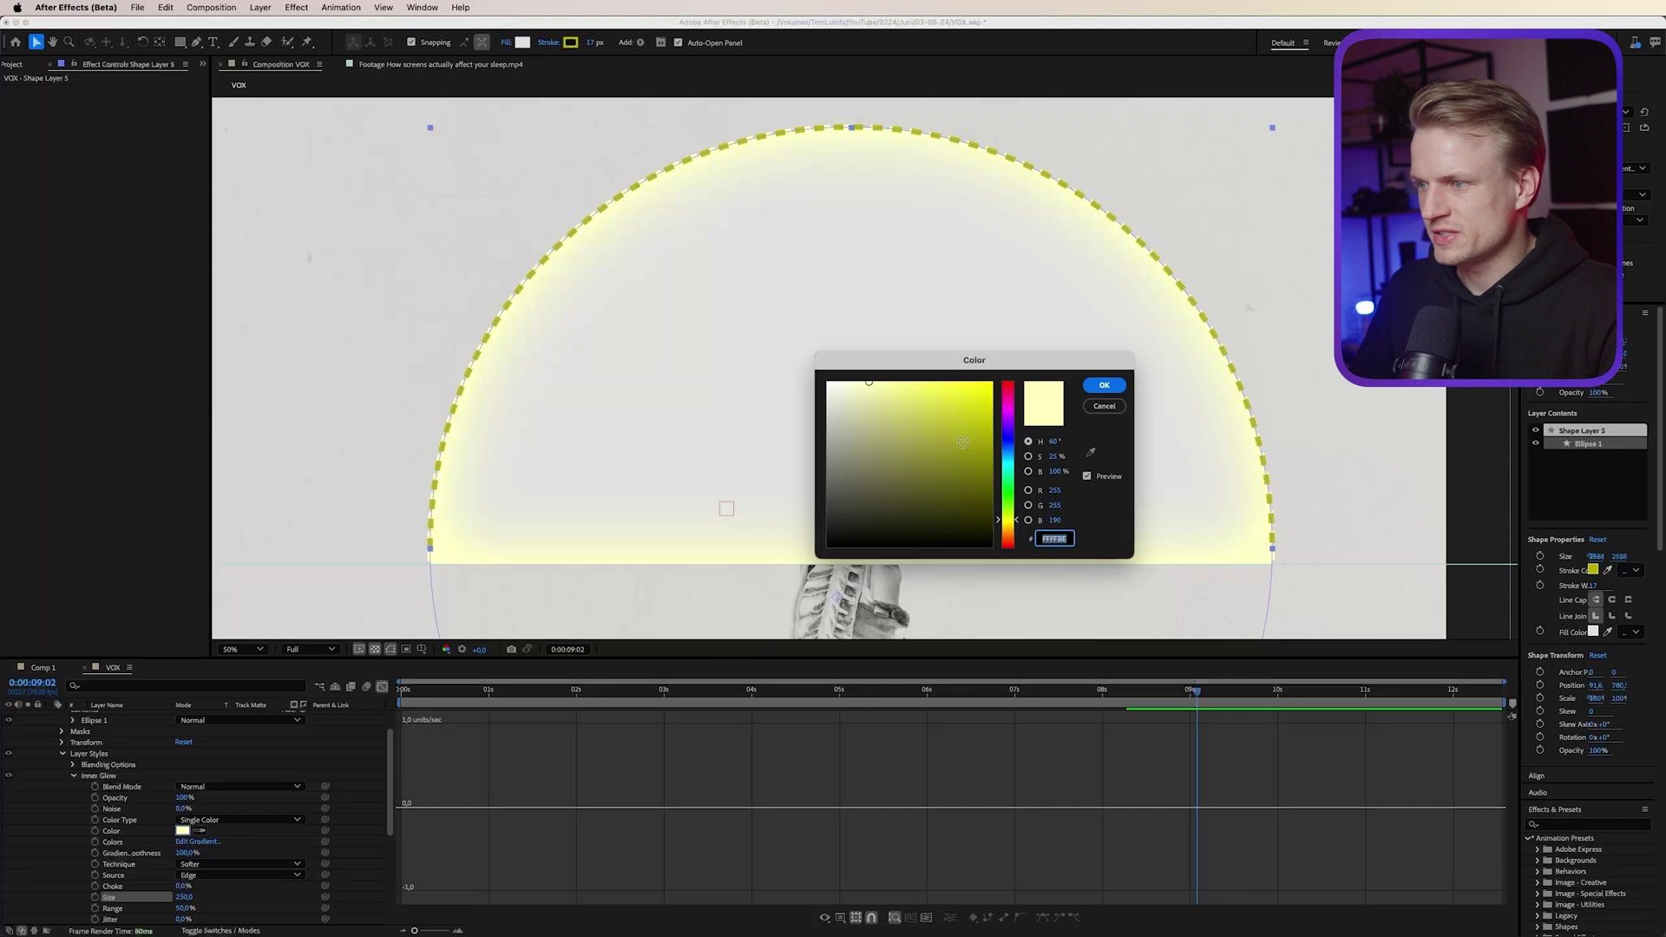
drag(996, 518, 1020, 533)
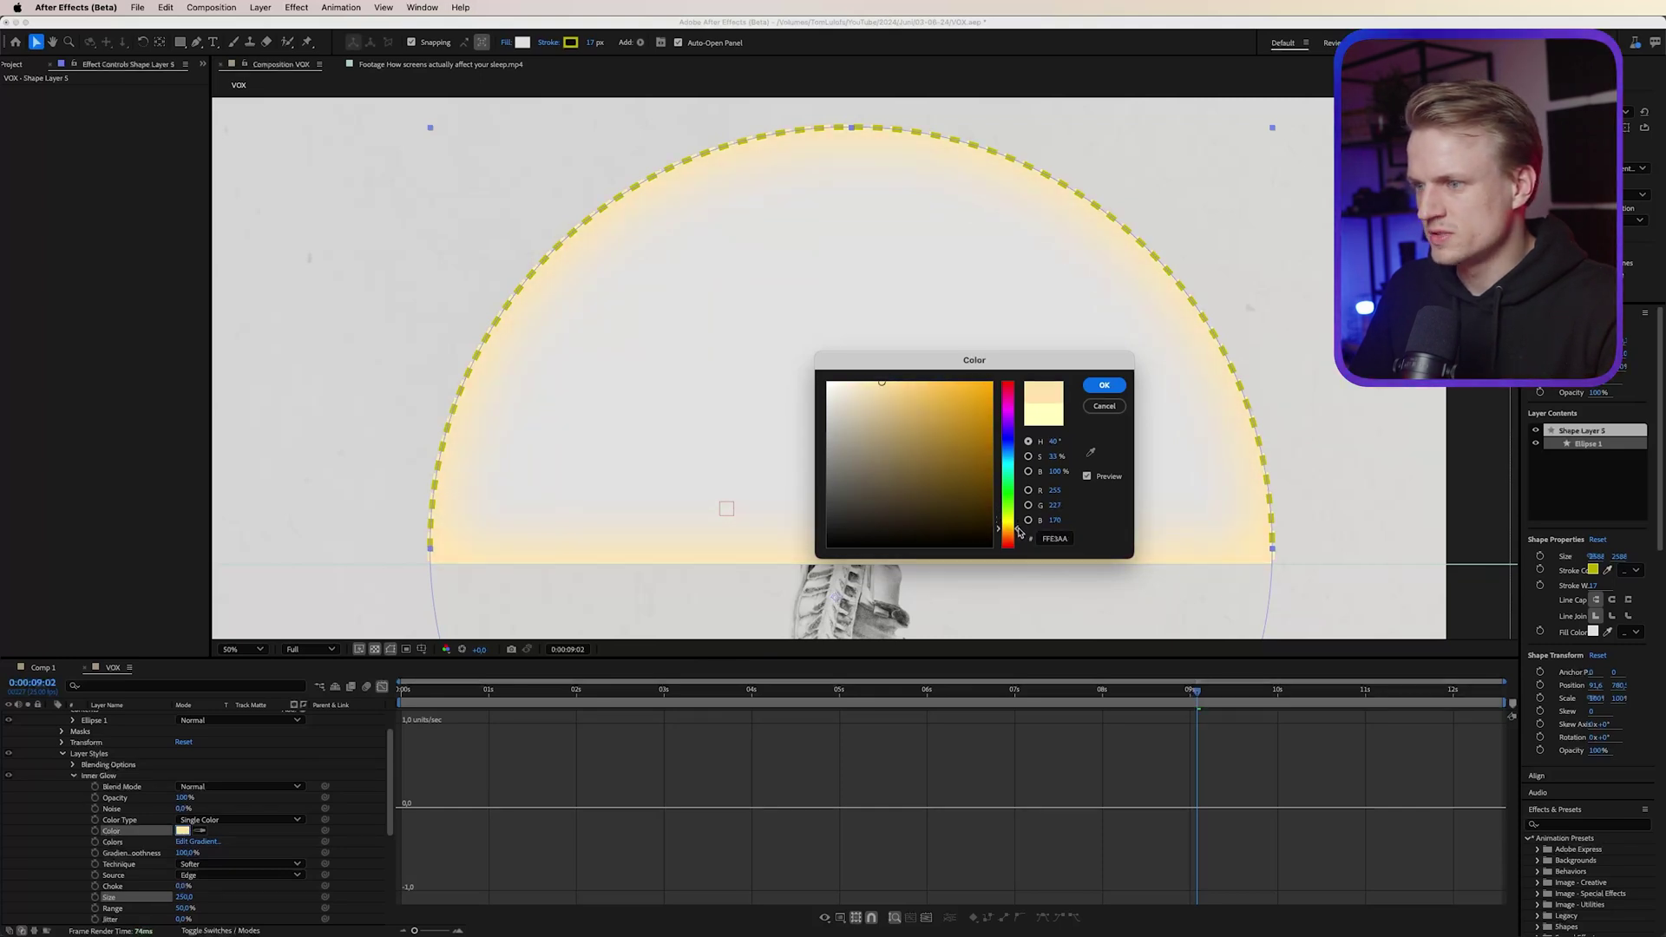
click(1104, 384)
key(comma)
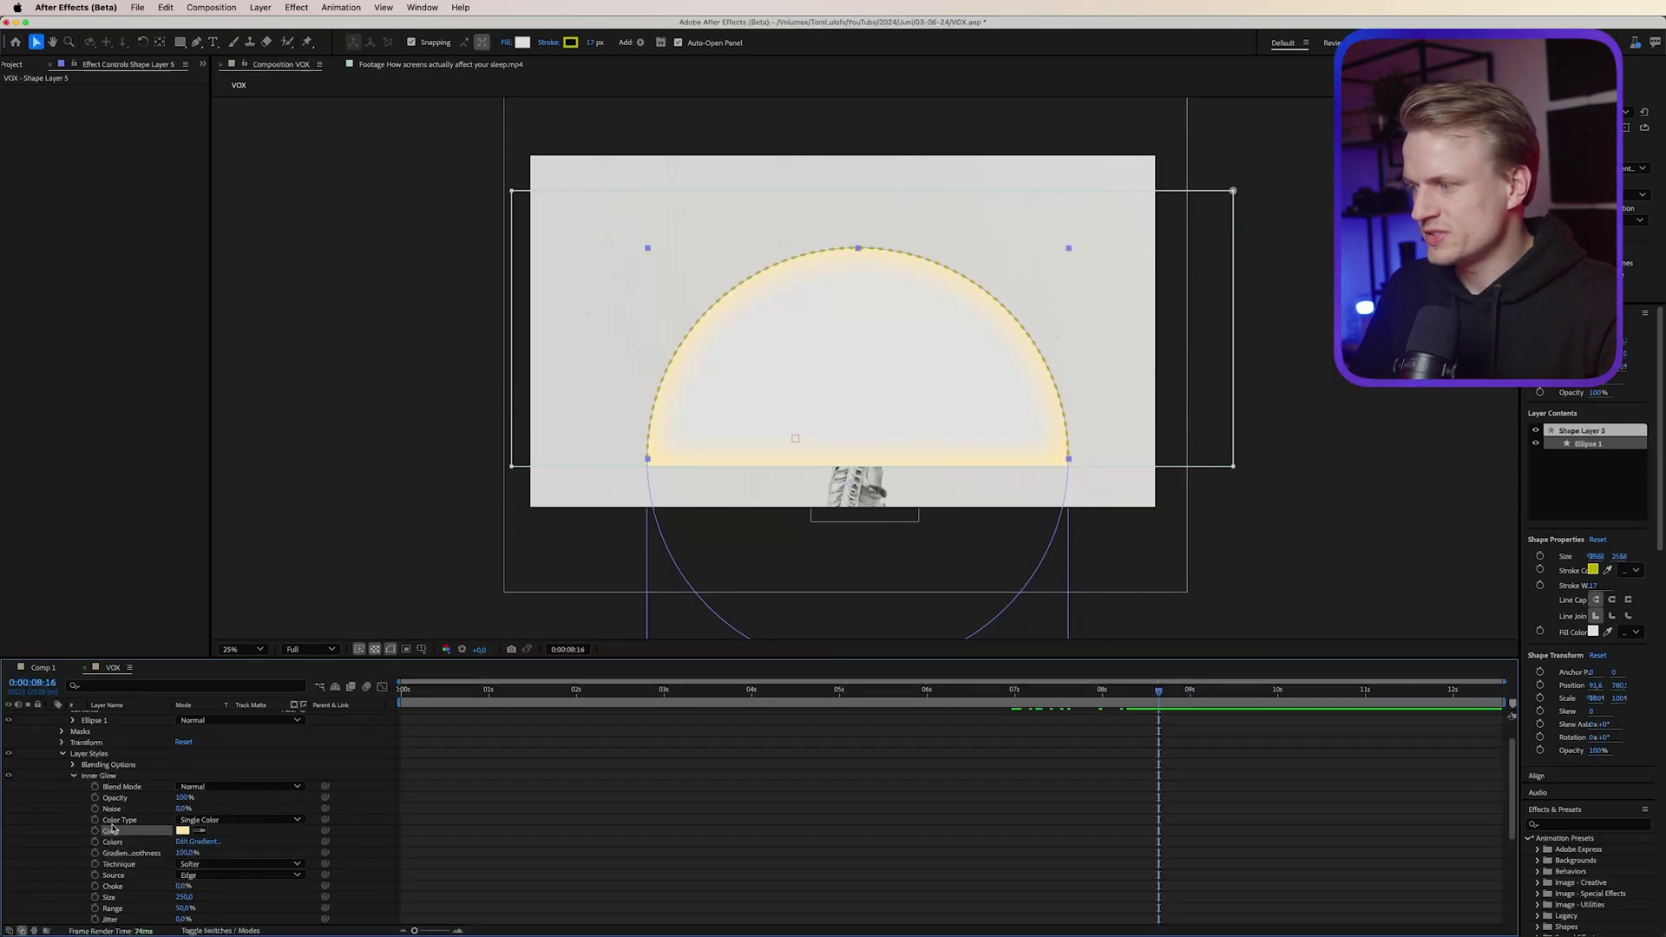
Keyframe the Inner Glow colour yellow at 8:16 and blue at 10:04
click(95, 831)
drag(1159, 692, 1291, 691)
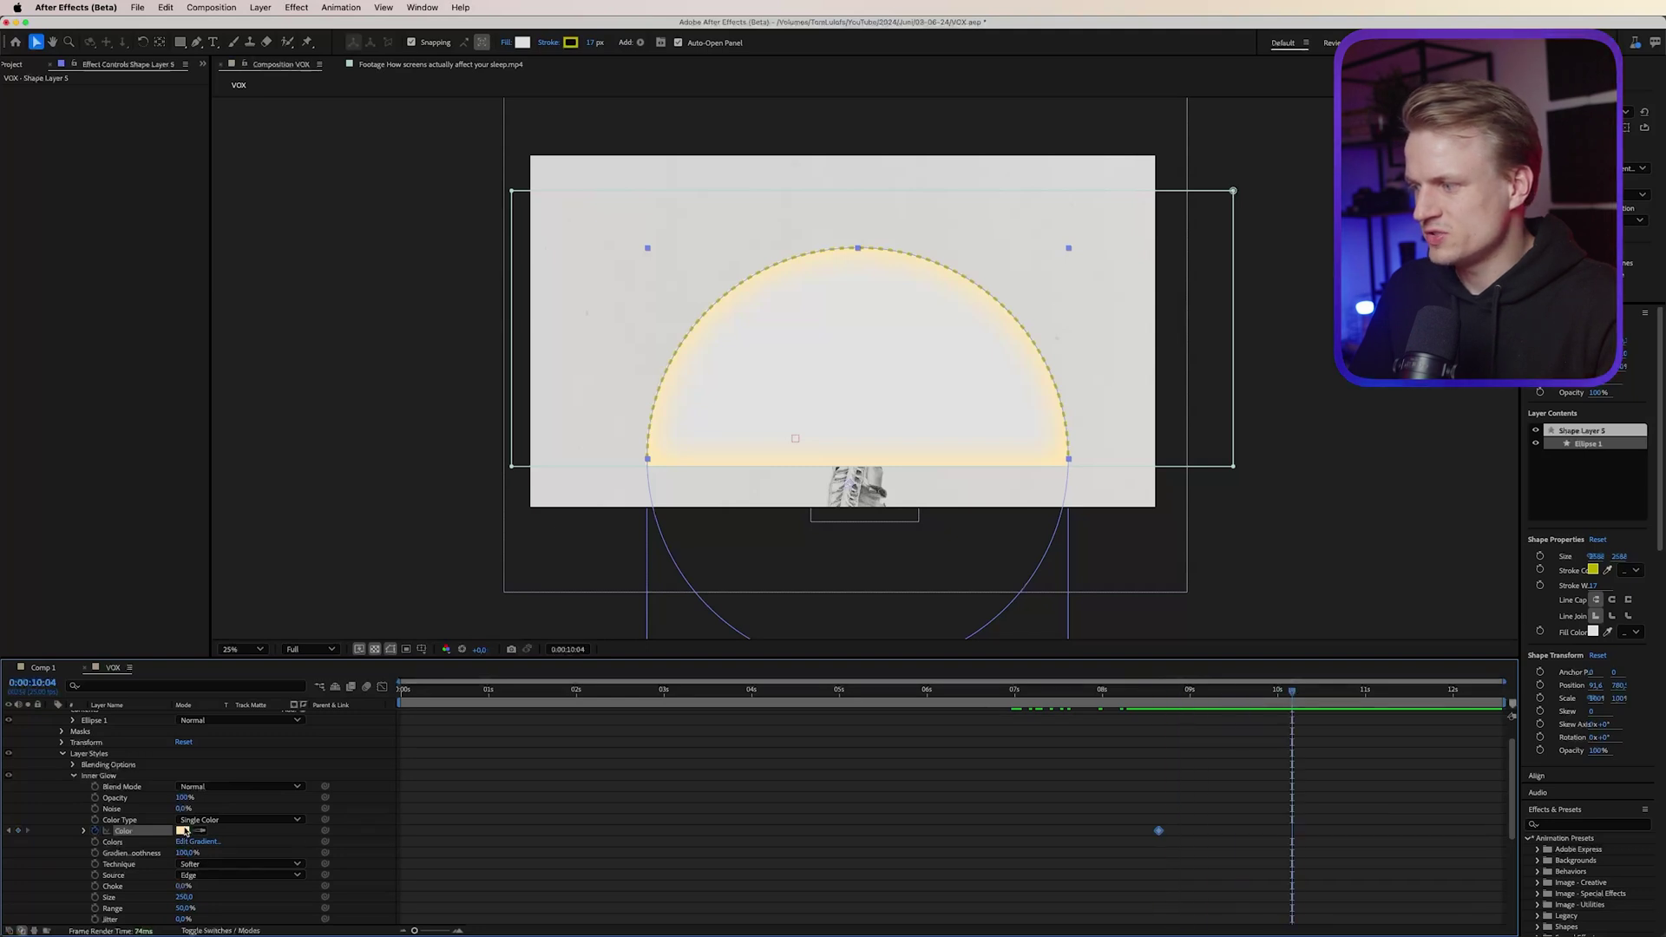
click(184, 830)
click(1009, 442)
click(1105, 386)
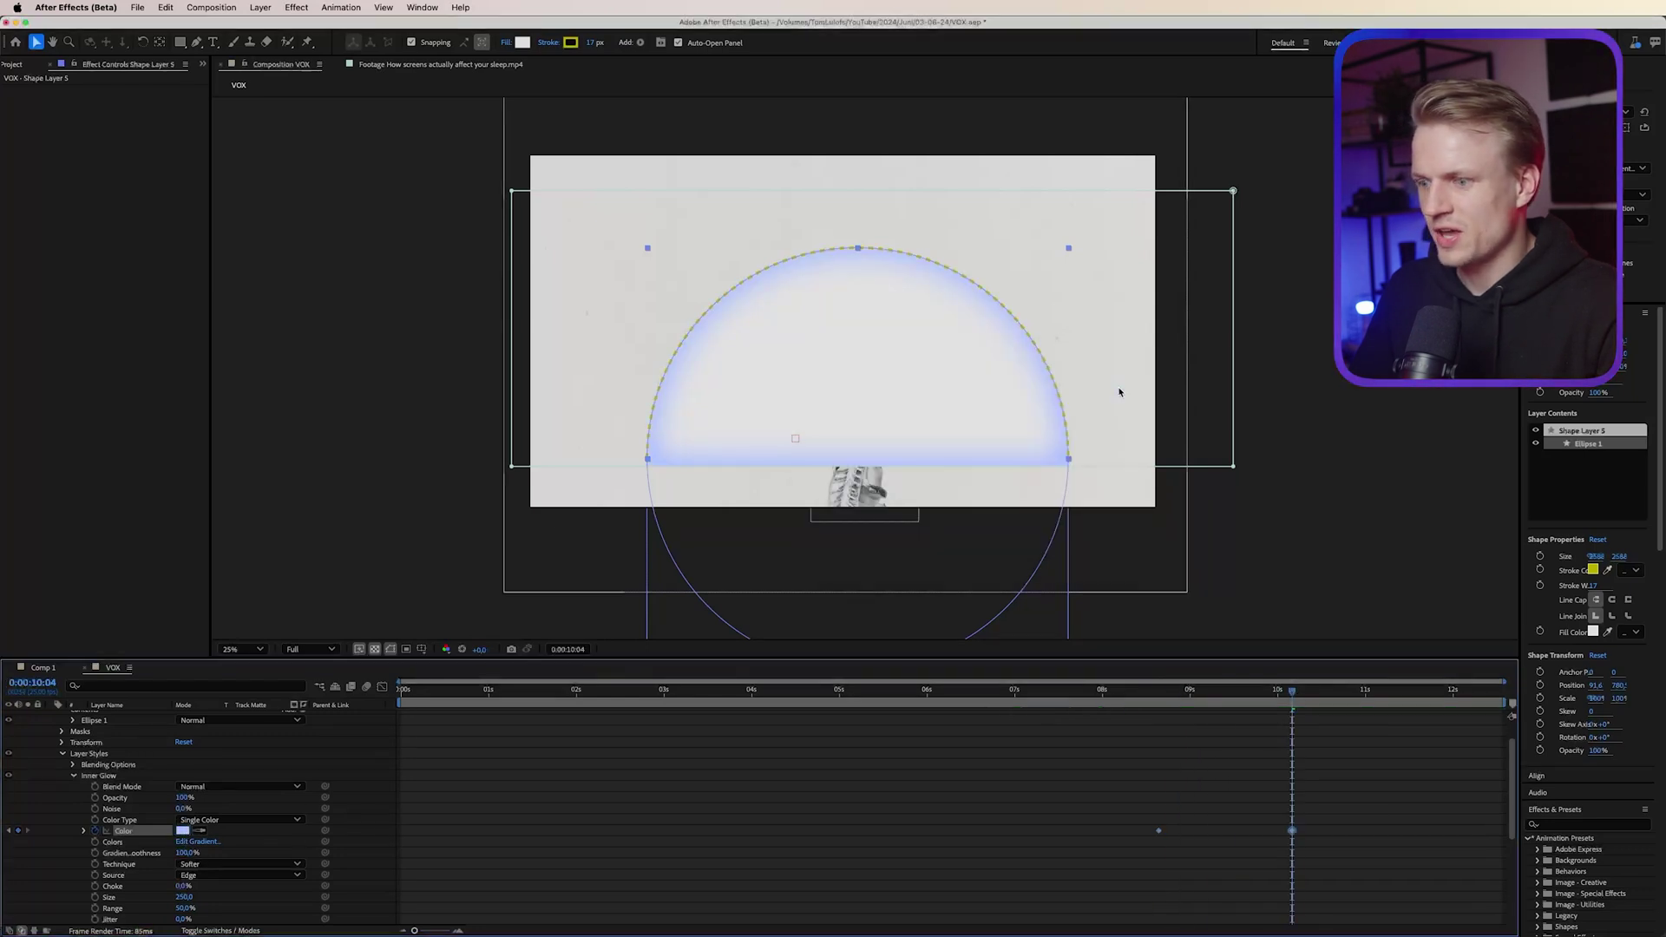
click(1224, 690)
drag(1223, 690, 1299, 701)
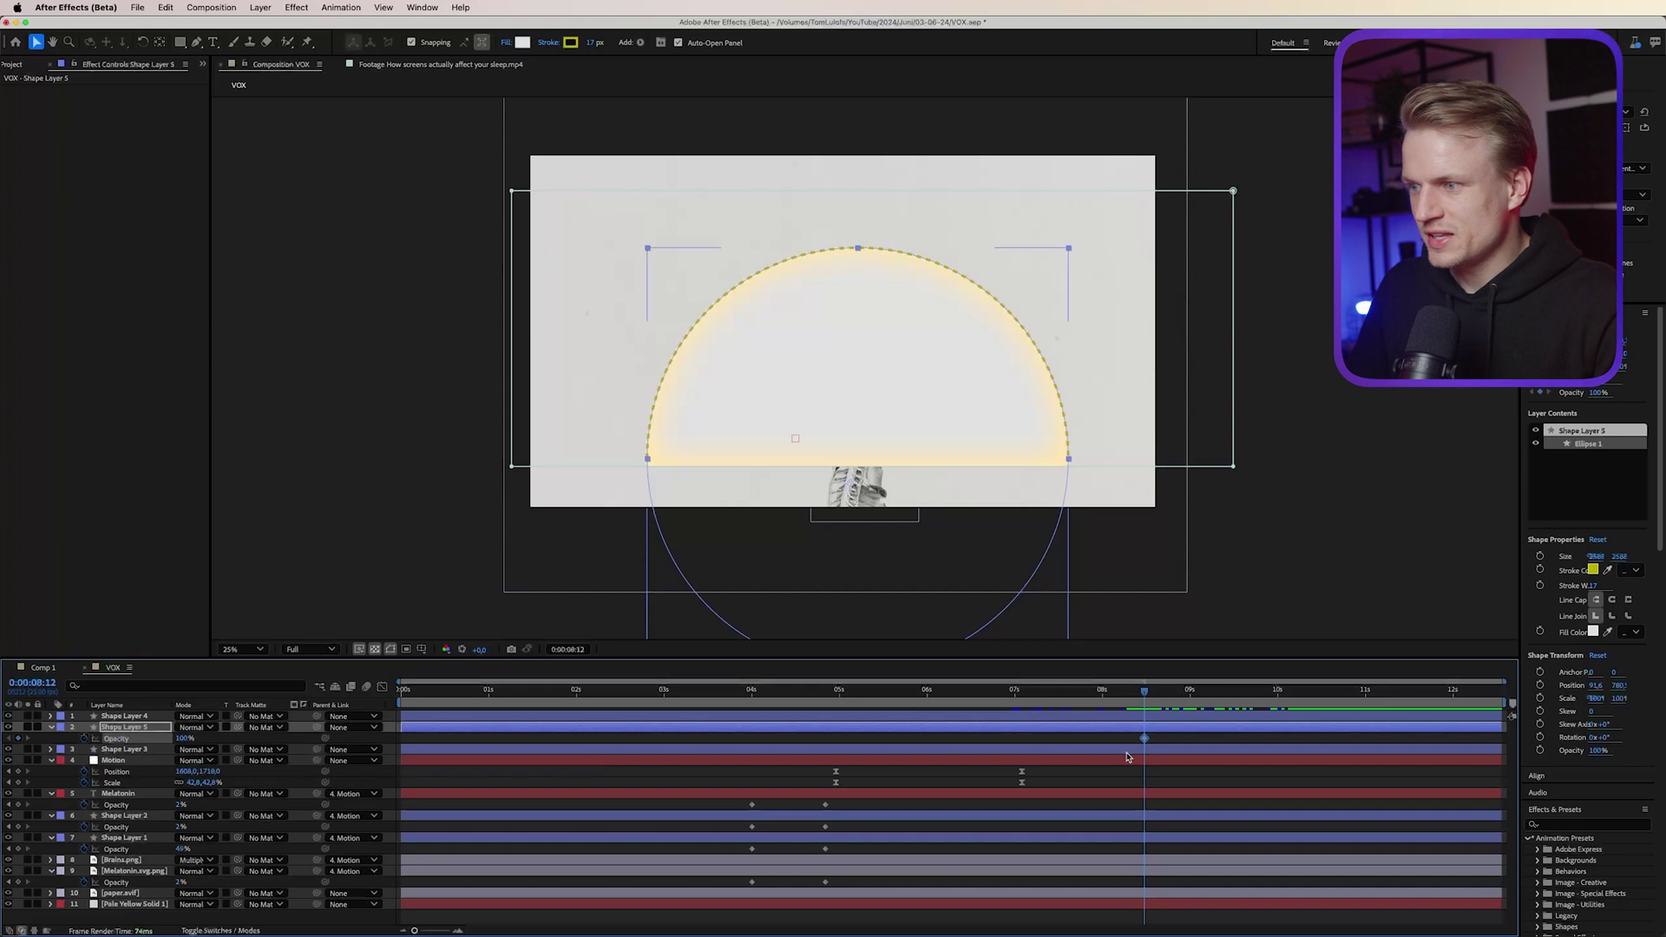
Shift the opacity keyframe later and lower Shape Layer 5 opacity to 7%
drag(1145, 742, 1188, 743)
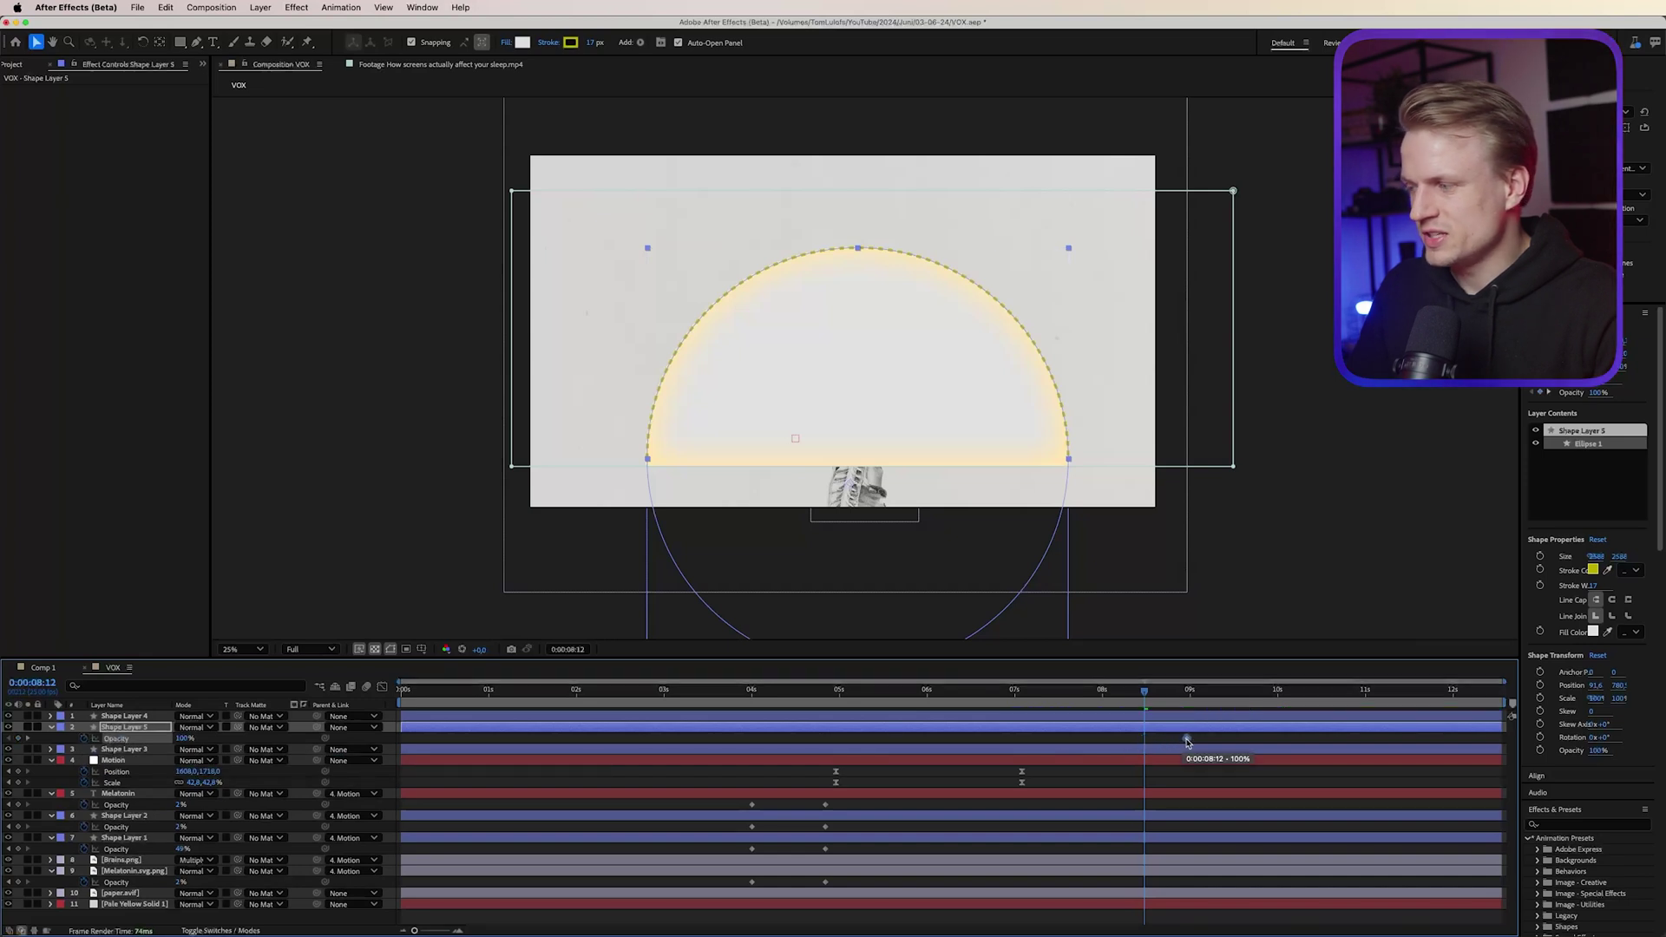
drag(184, 738, 103, 732)
key(space)
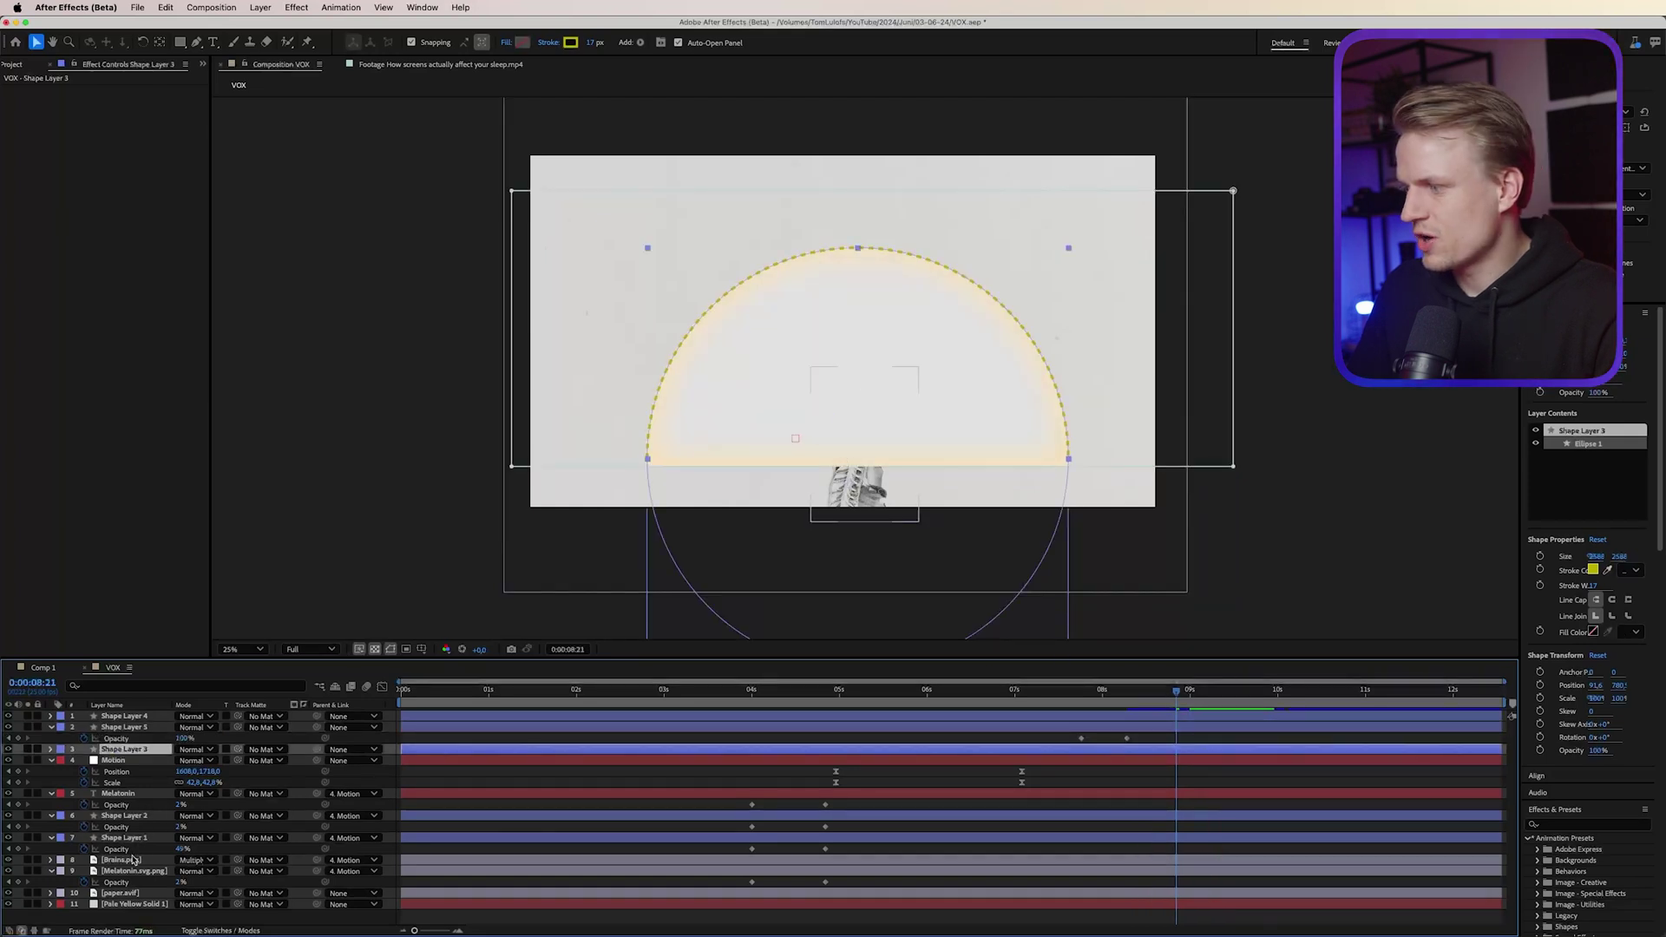
Move Shape Layers 4 and 5 below the Brains.png layer
click(135, 860)
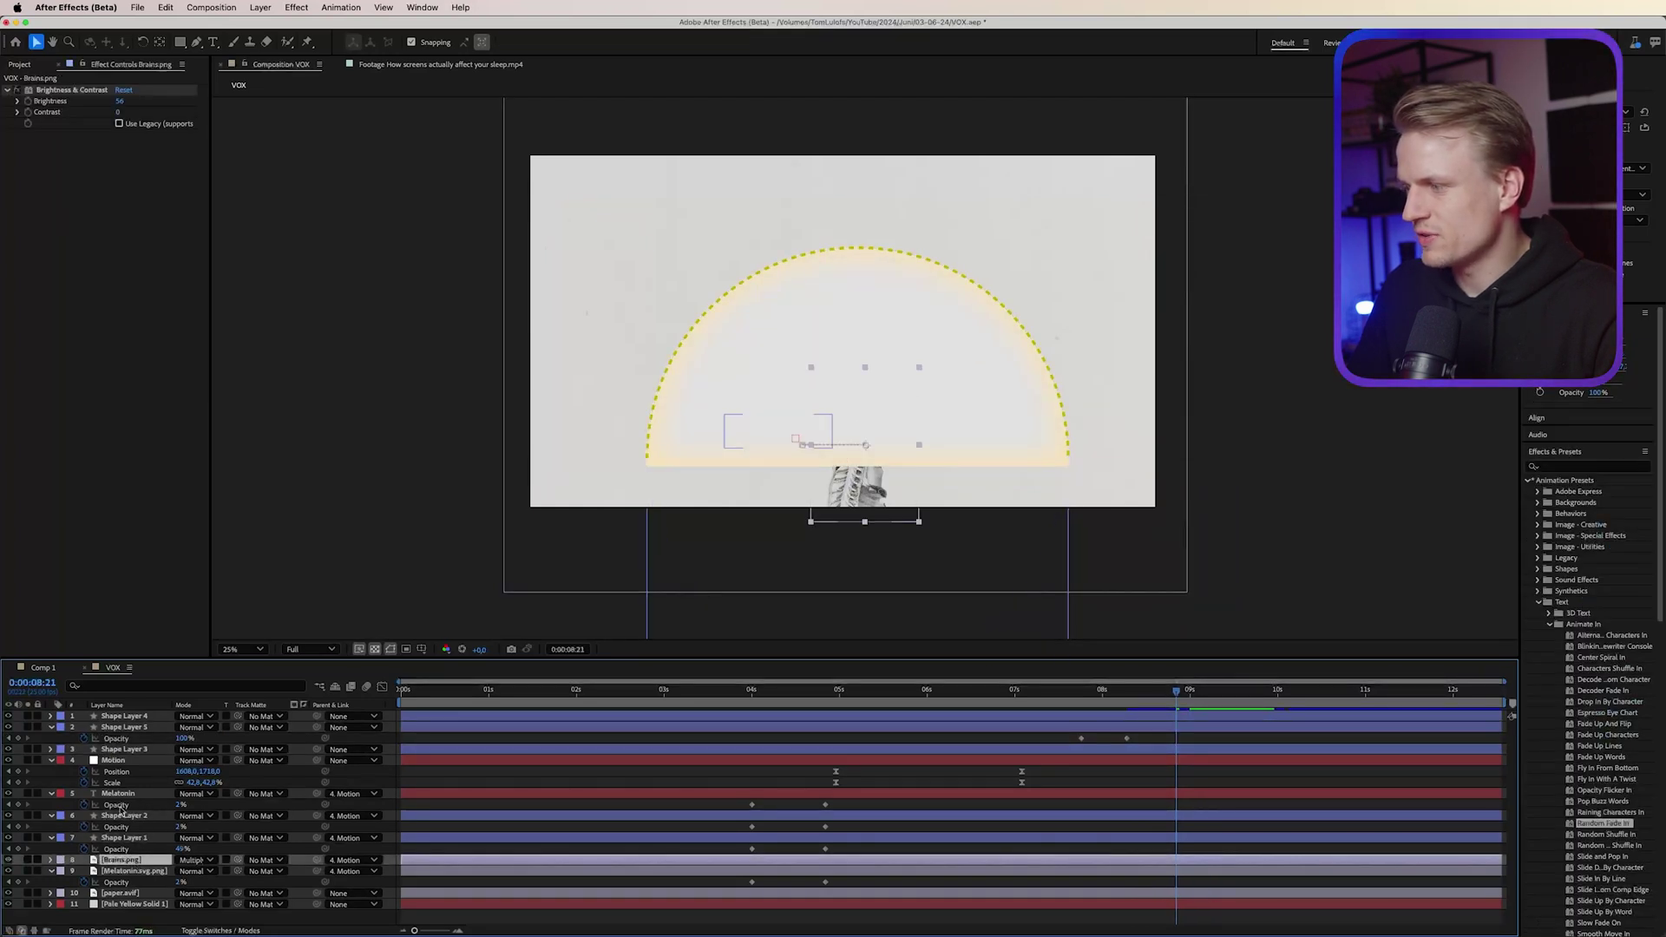
click(124, 716)
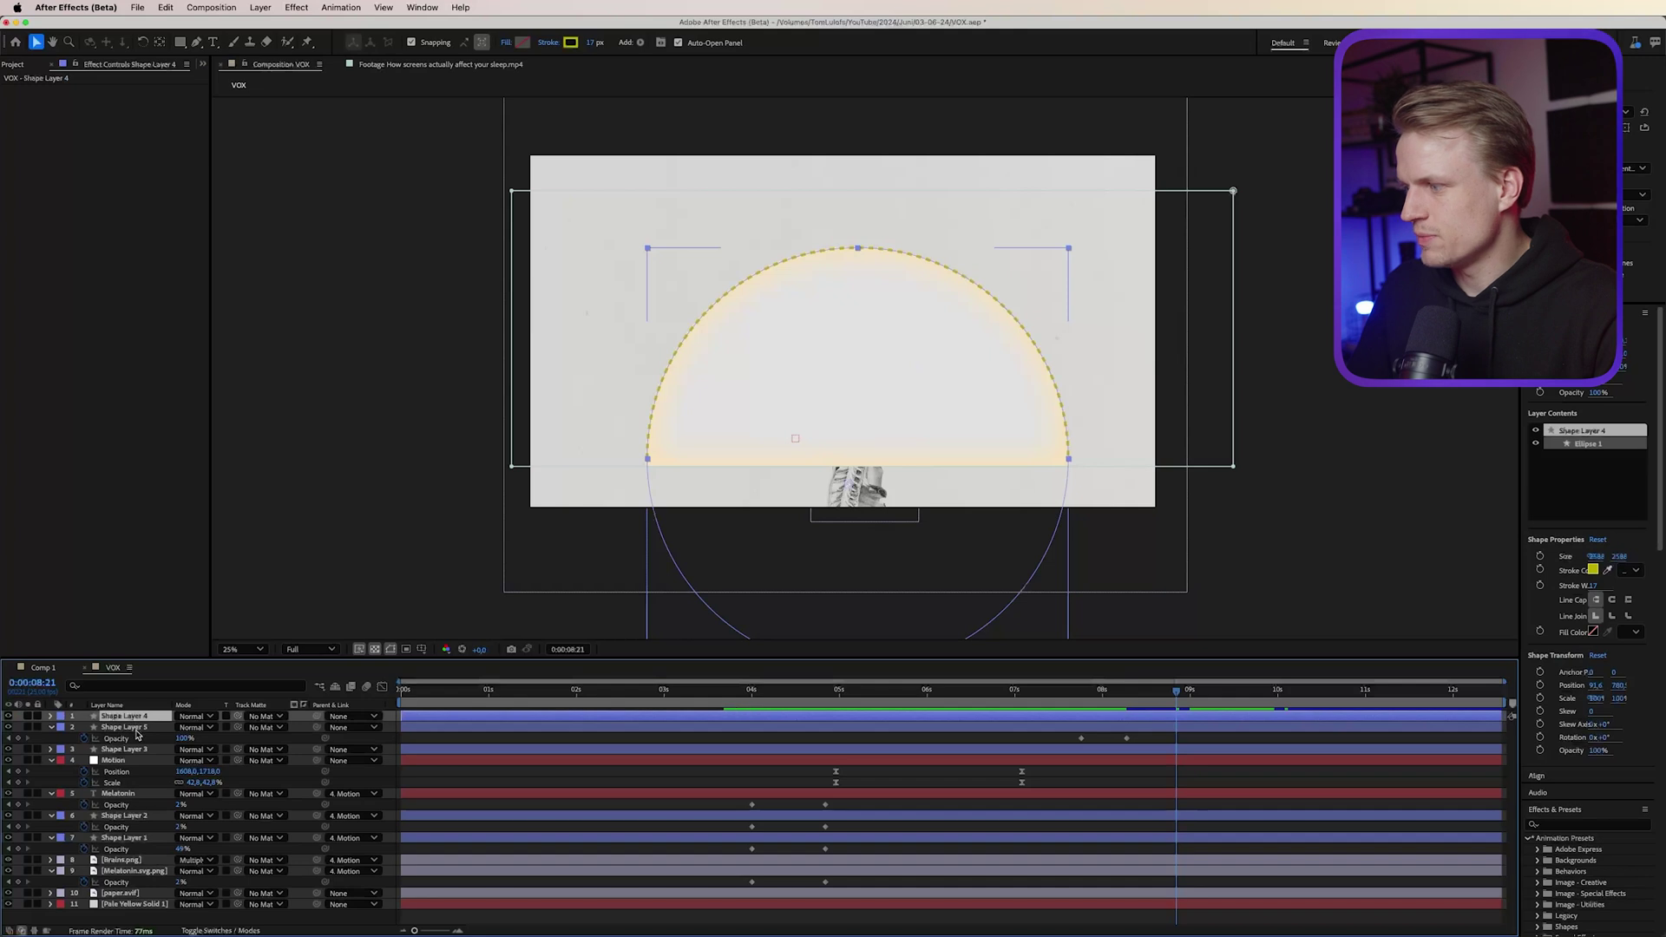
shift+click(137, 728)
drag(141, 733, 139, 865)
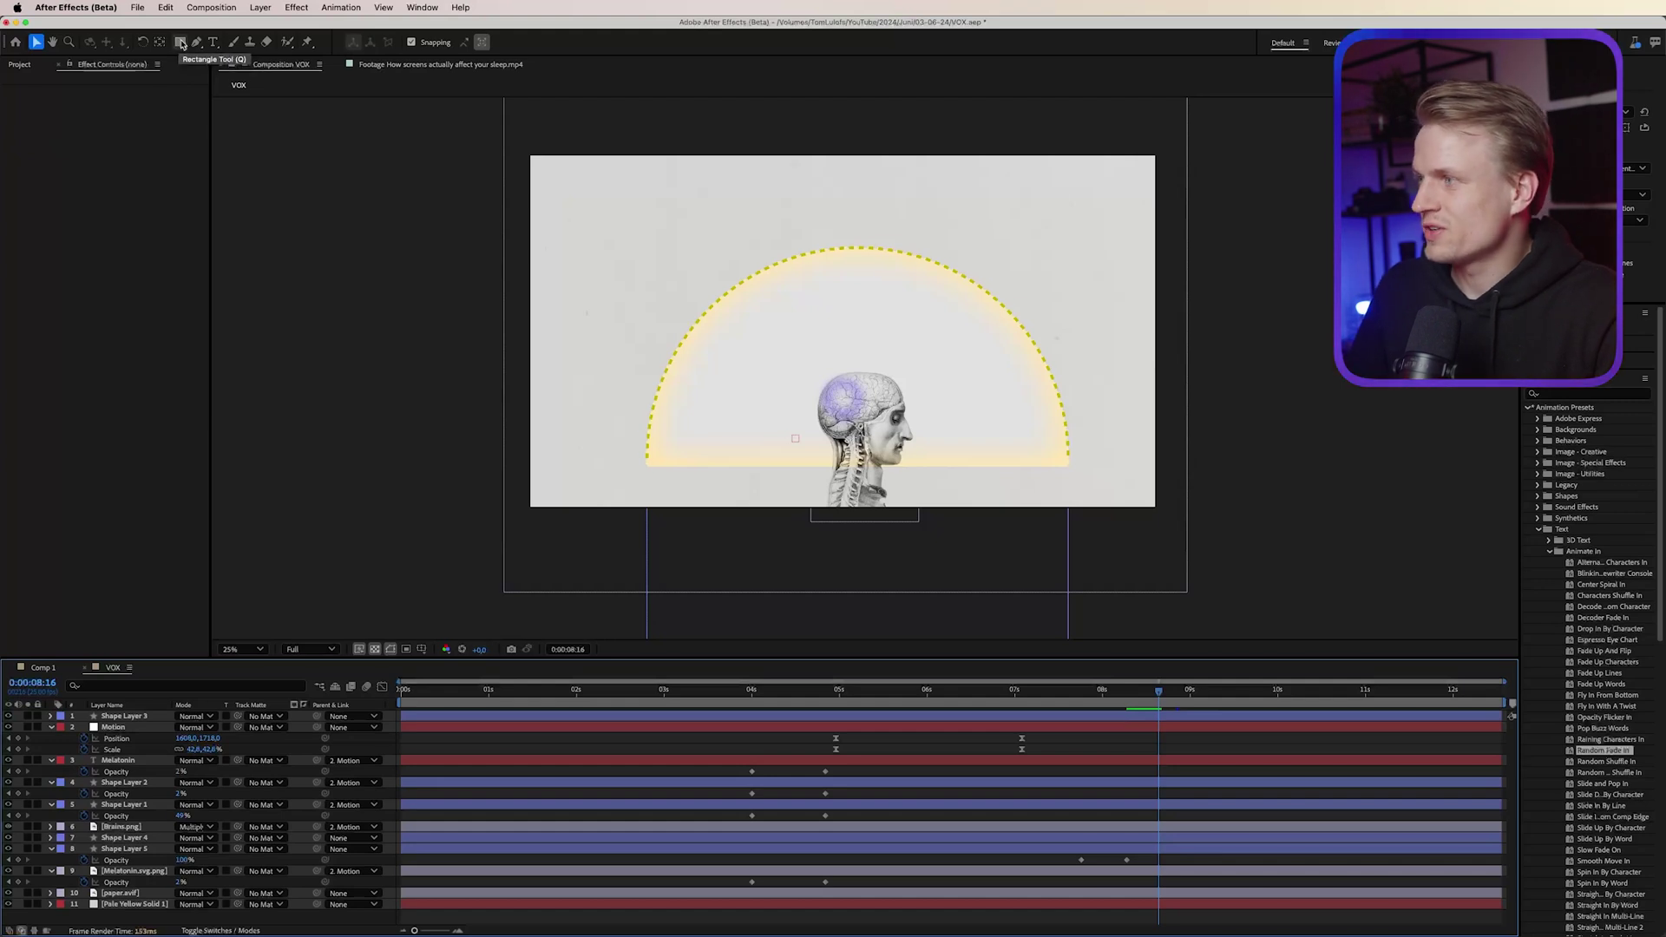
Draw a long rectangle across the top with no stroke and a linear gradient fill
click(180, 43)
click(436, 42)
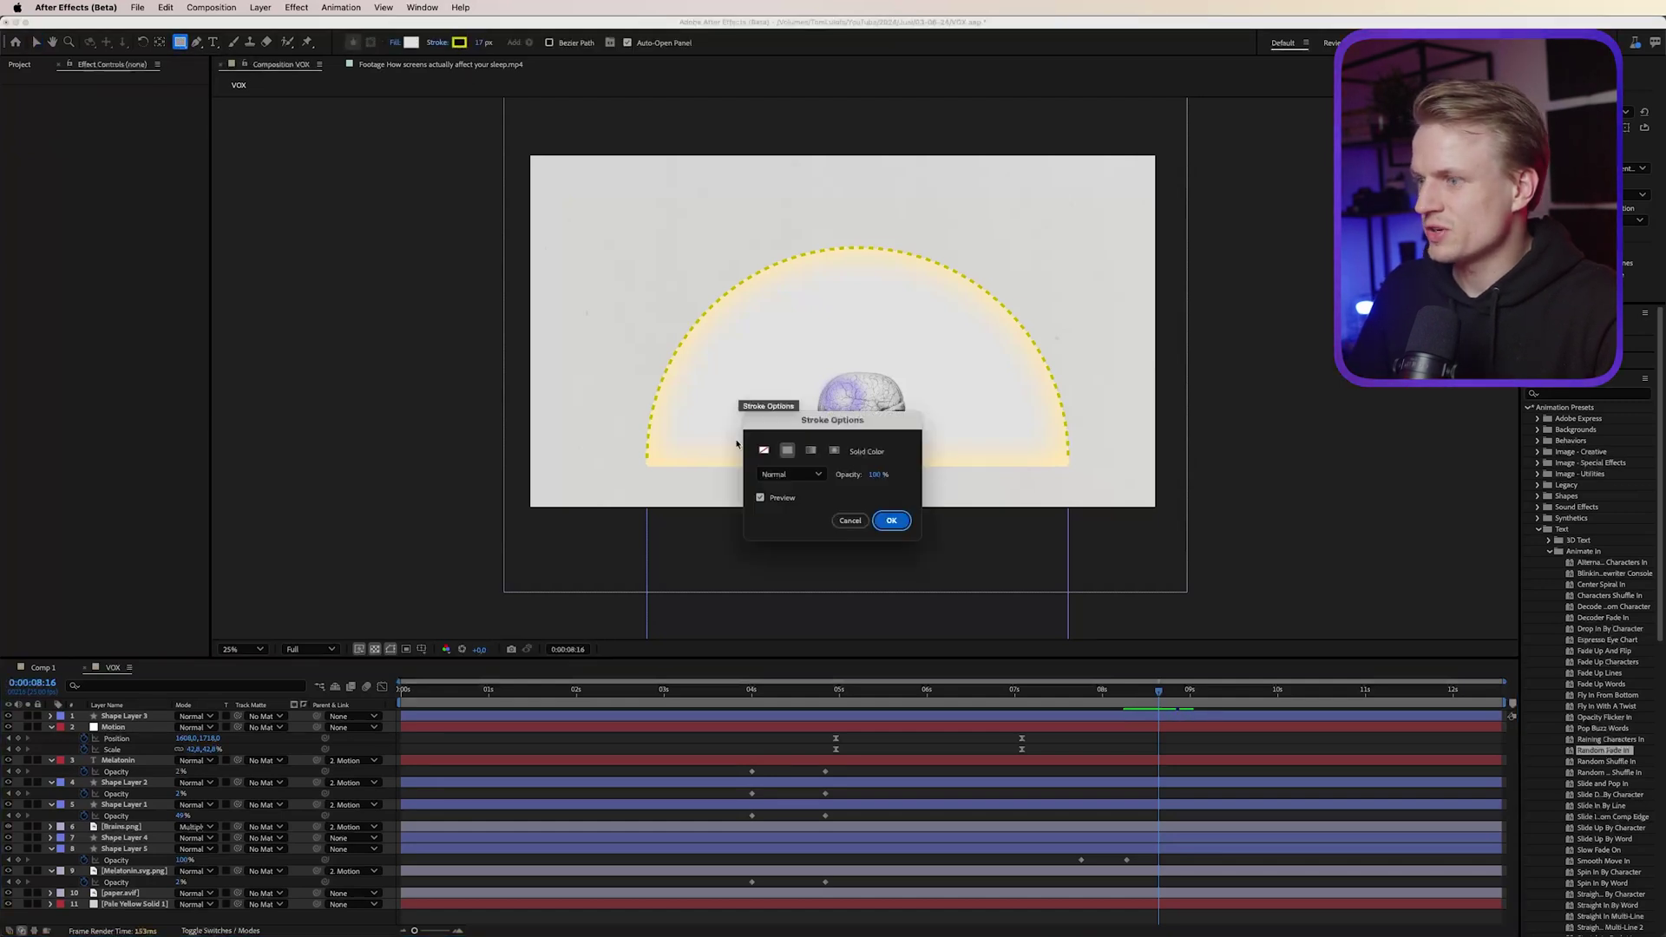
click(763, 451)
click(891, 520)
click(395, 43)
click(808, 450)
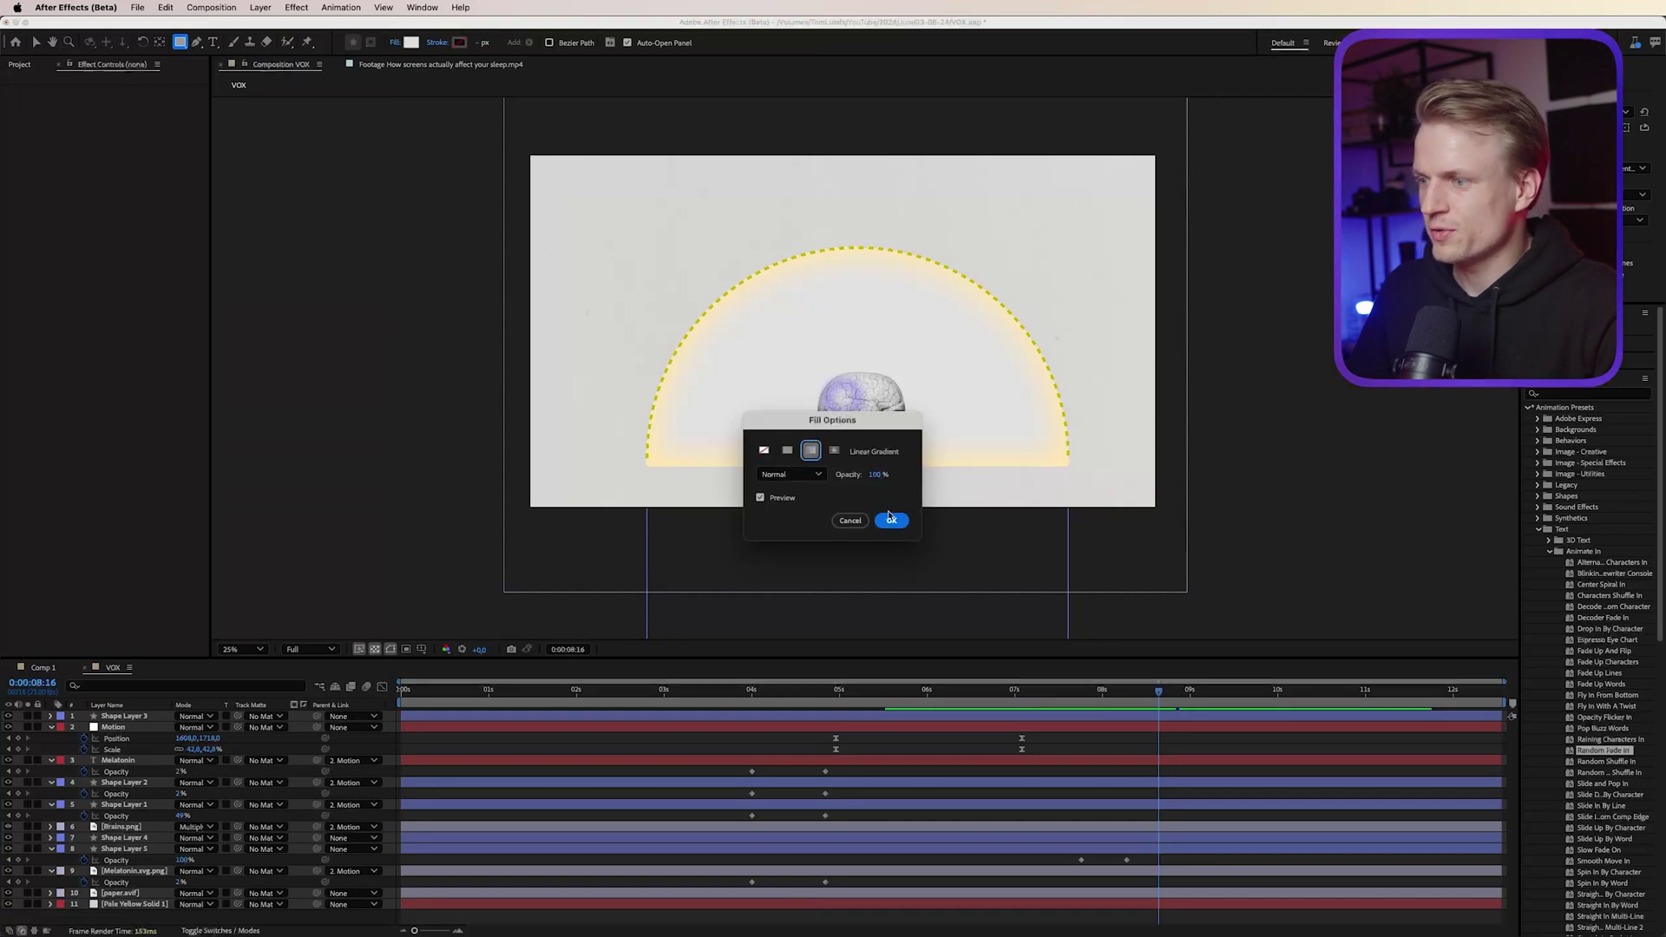
click(890, 519)
drag(645, 182, 1070, 200)
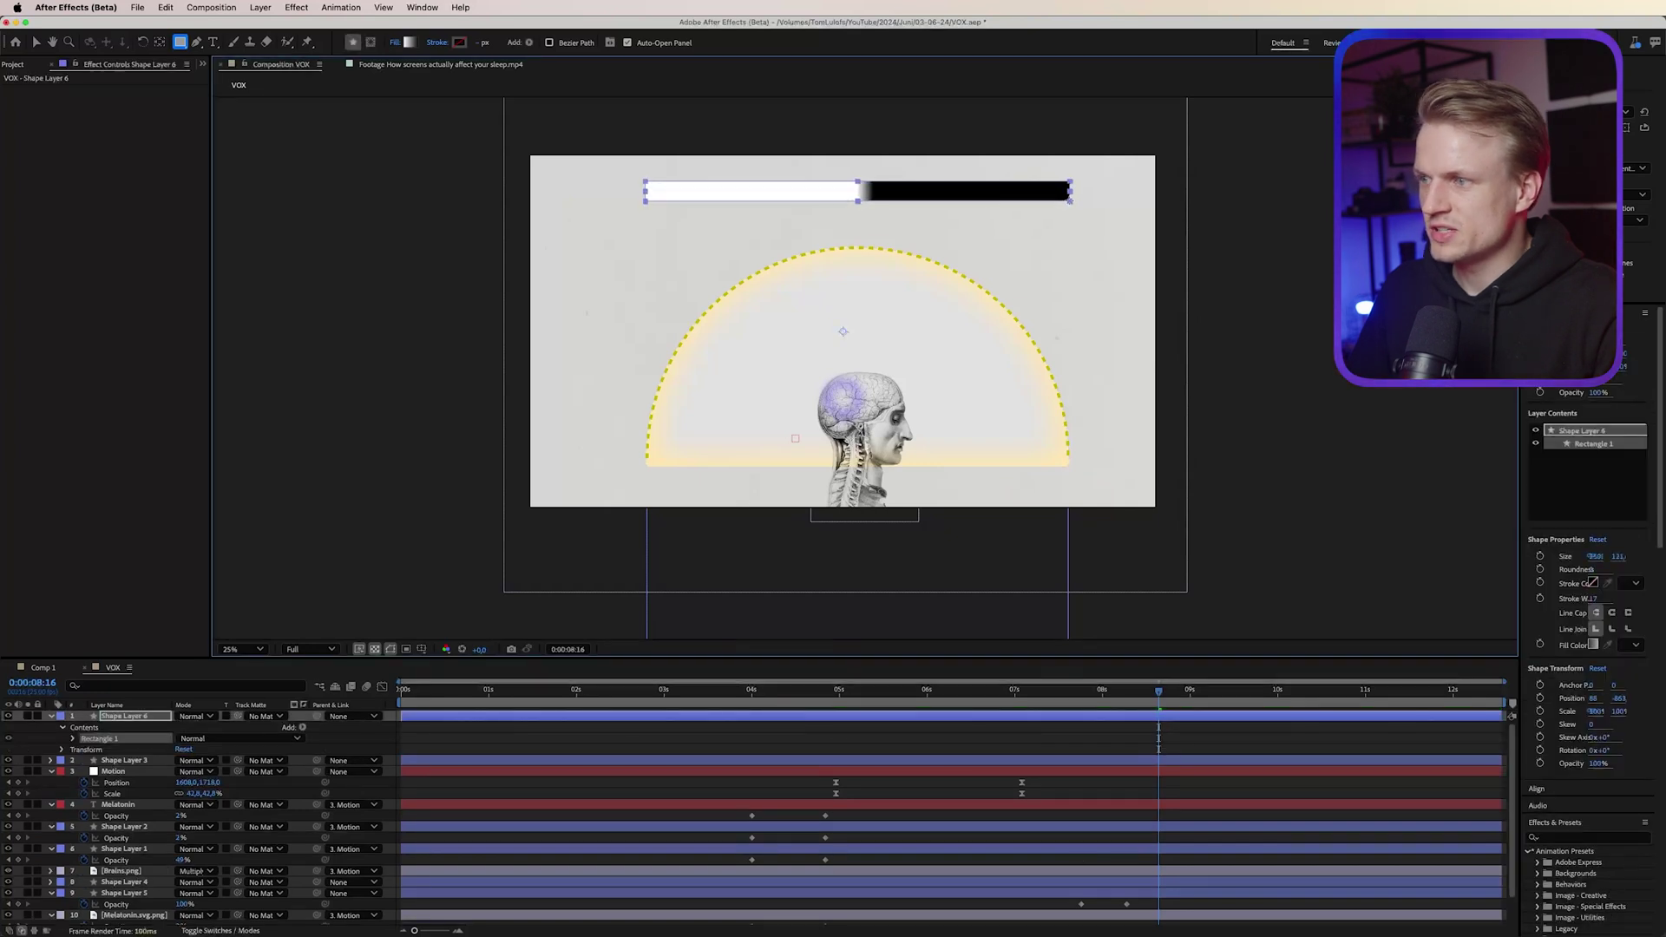
key(period)
drag(862, 186, 885, 506)
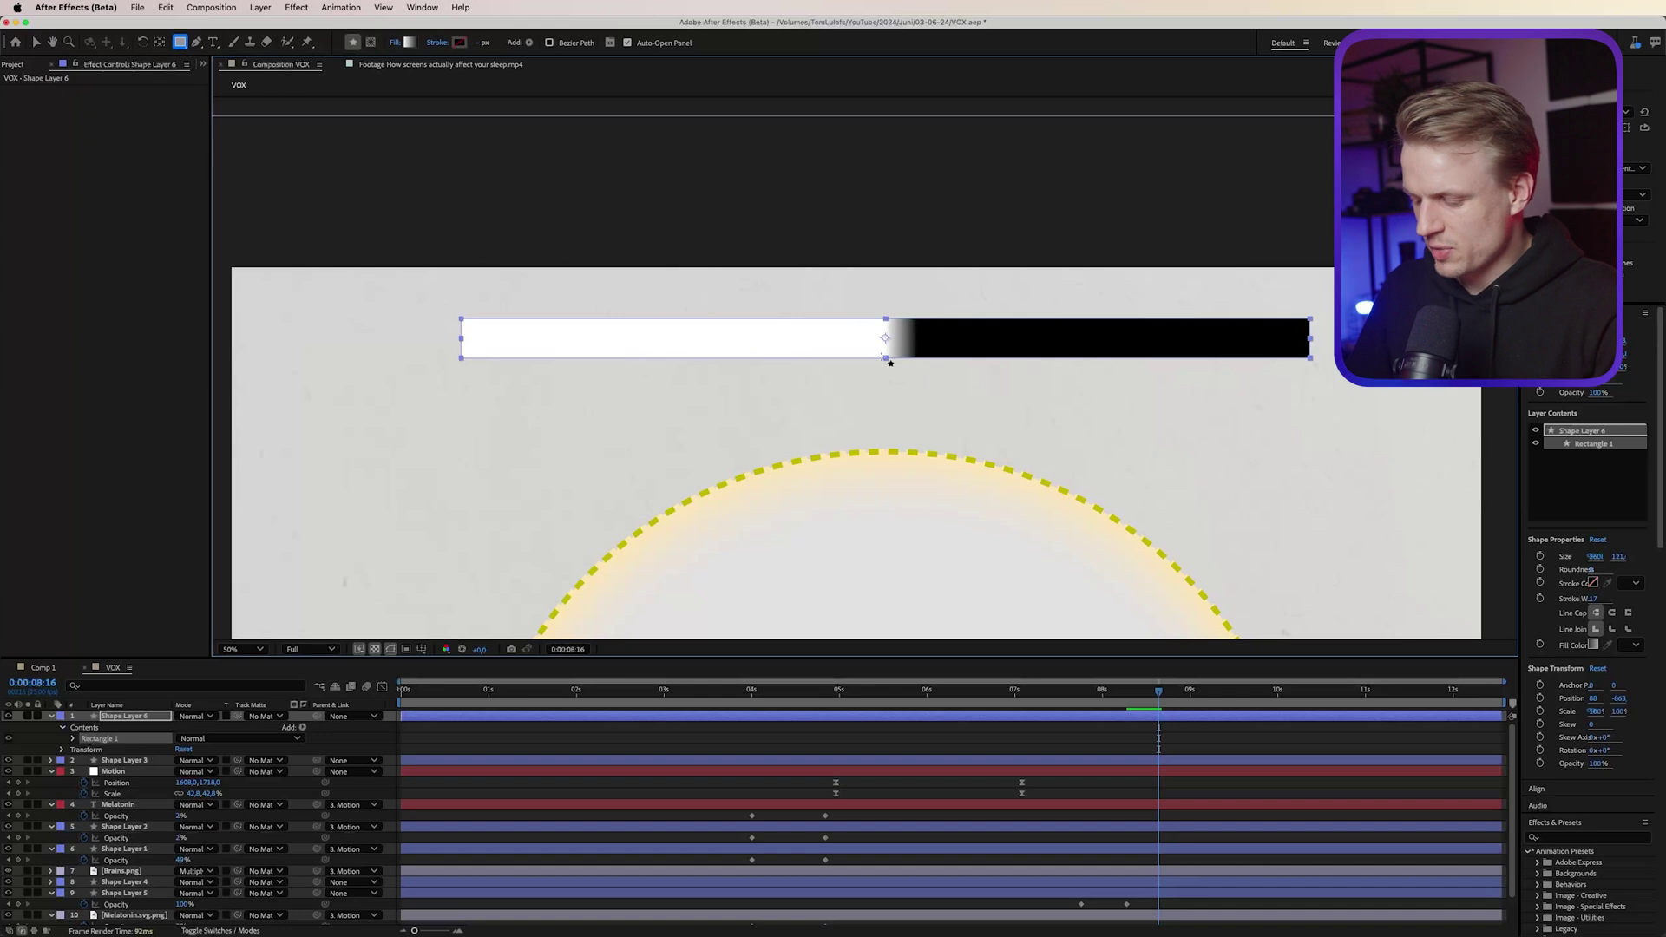
Position the gradient handles so it runs black on the left to white on the right
key(v)
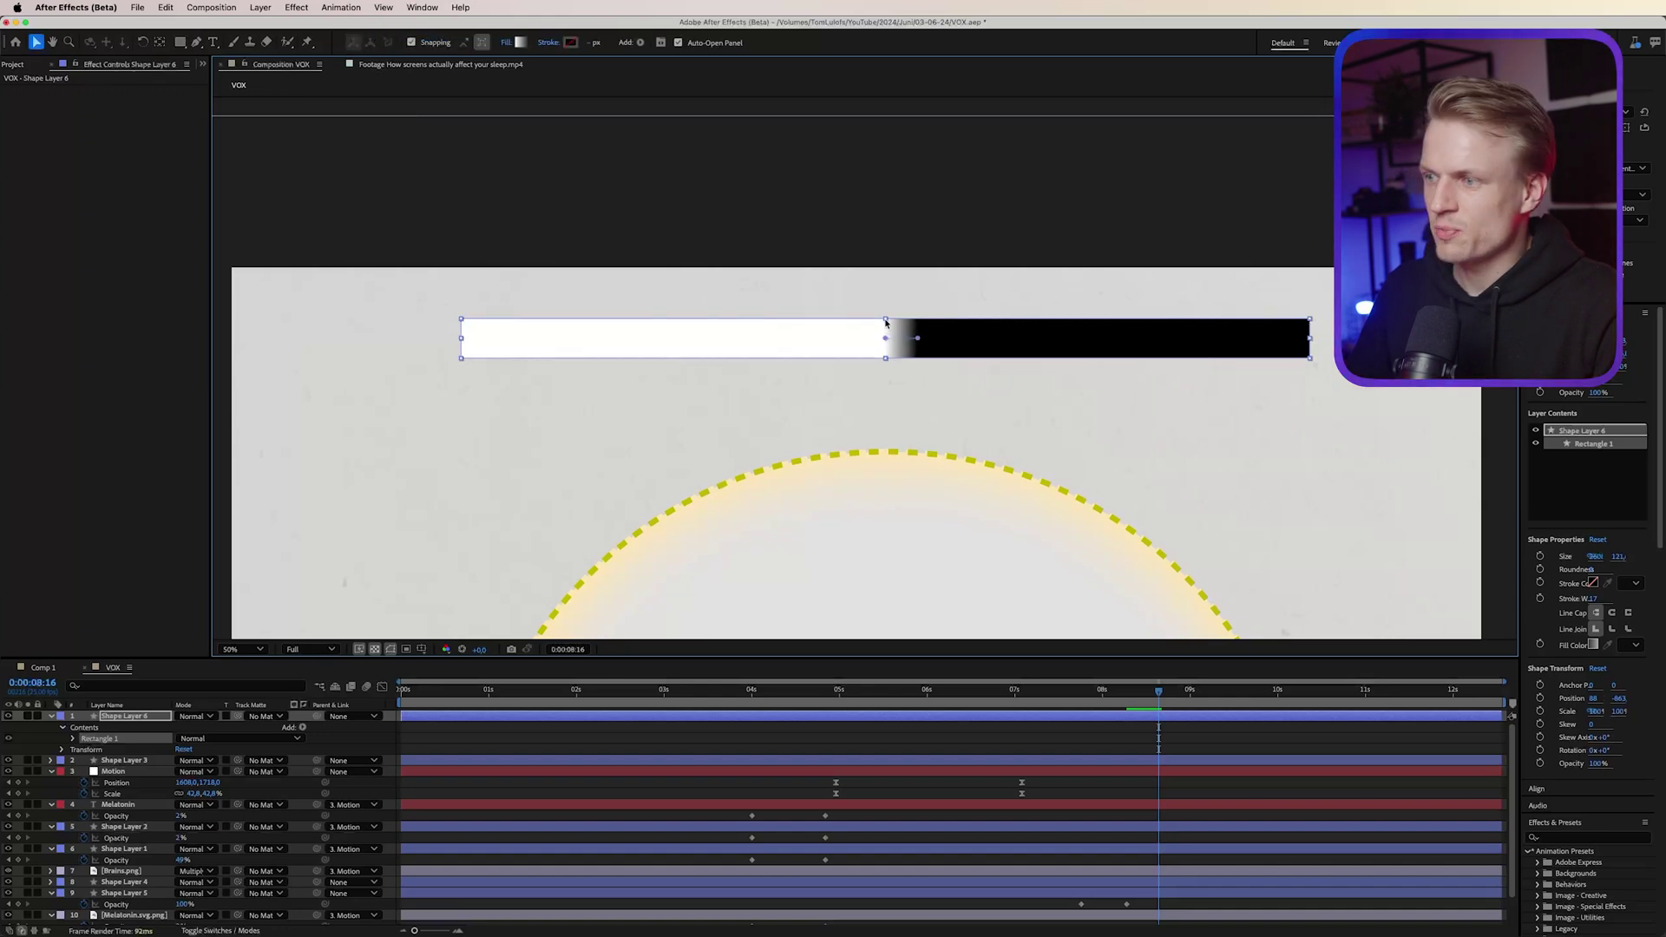
drag(917, 340, 1310, 342)
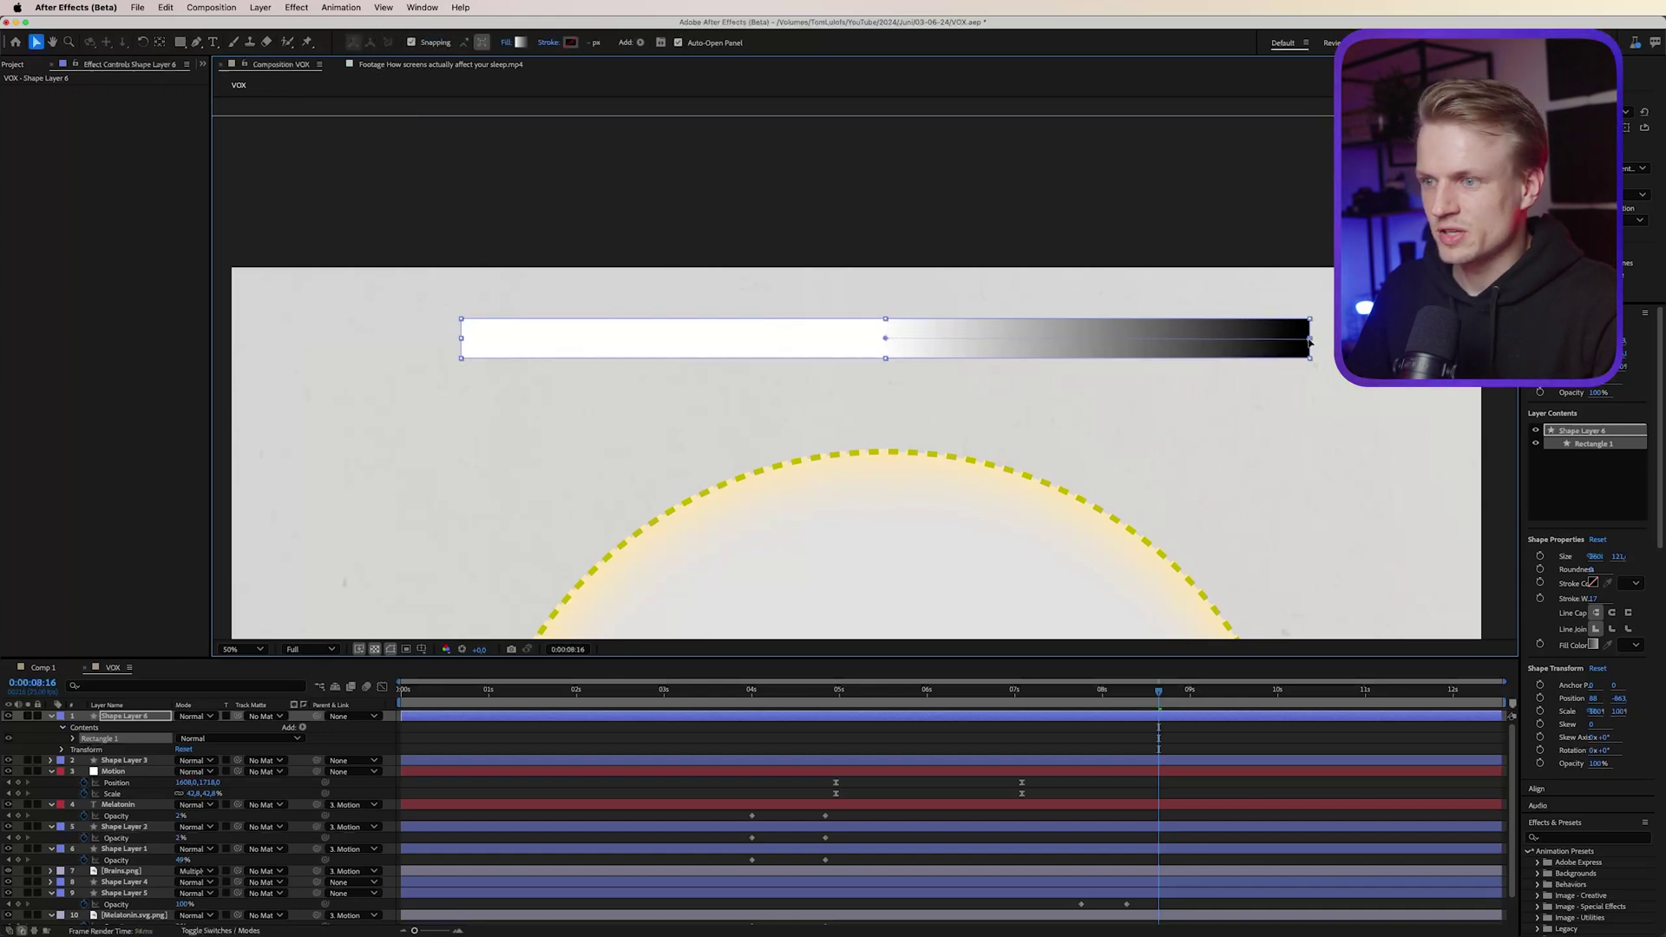
drag(885, 337, 1204, 343)
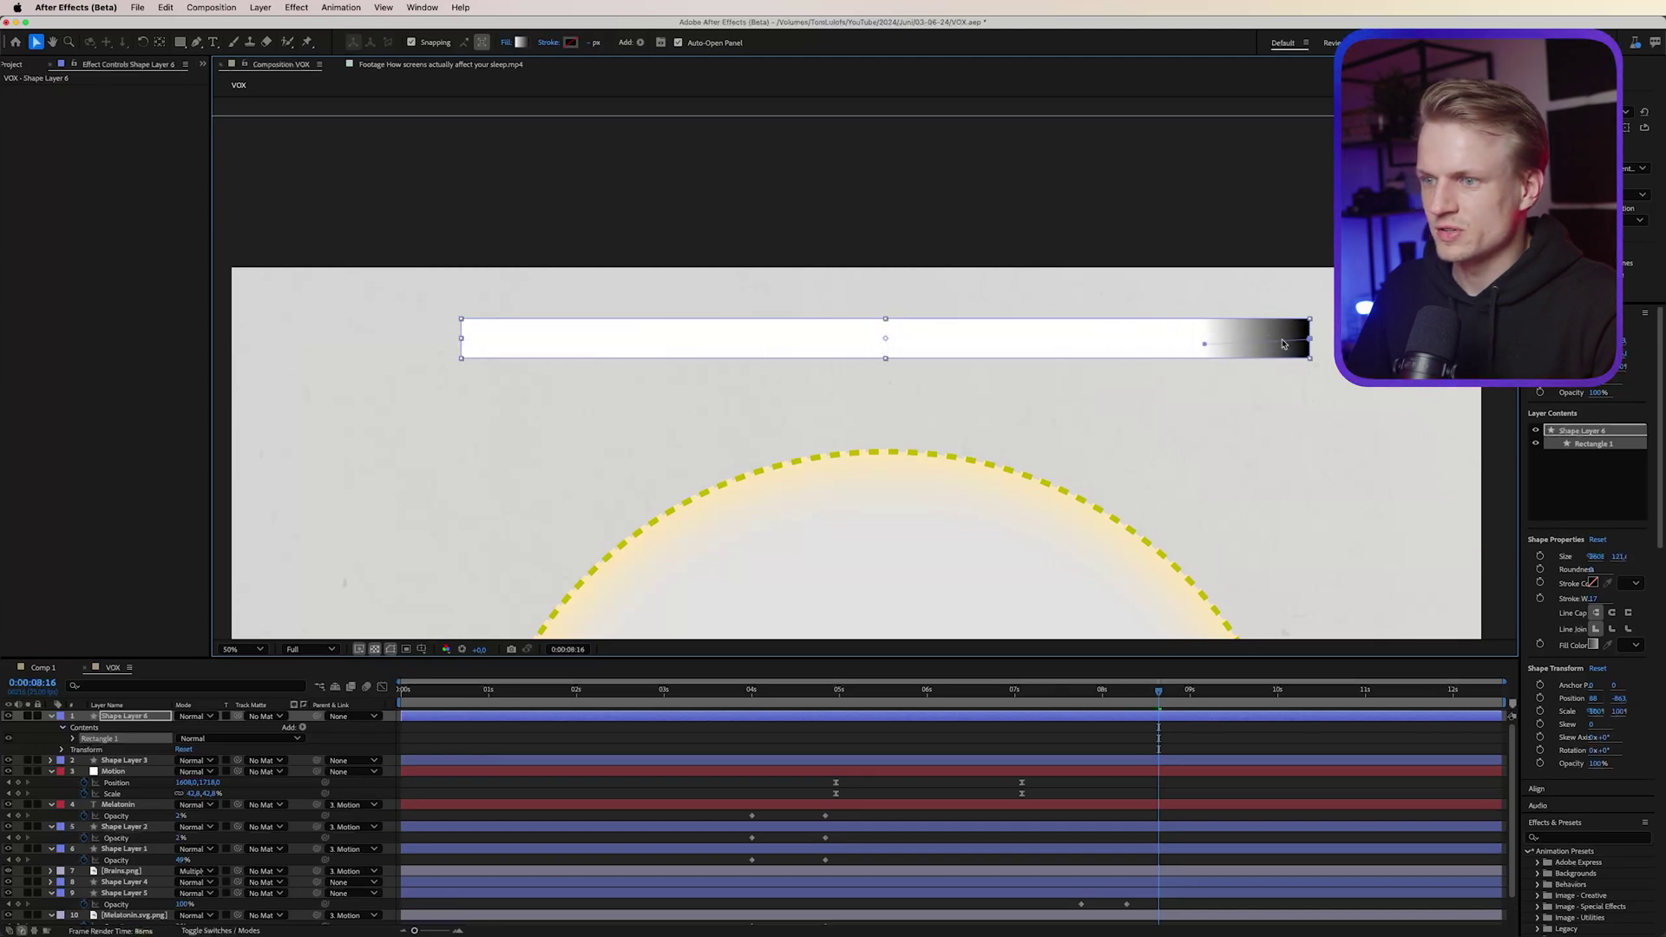
drag(1309, 340, 463, 340)
drag(1205, 344, 1310, 341)
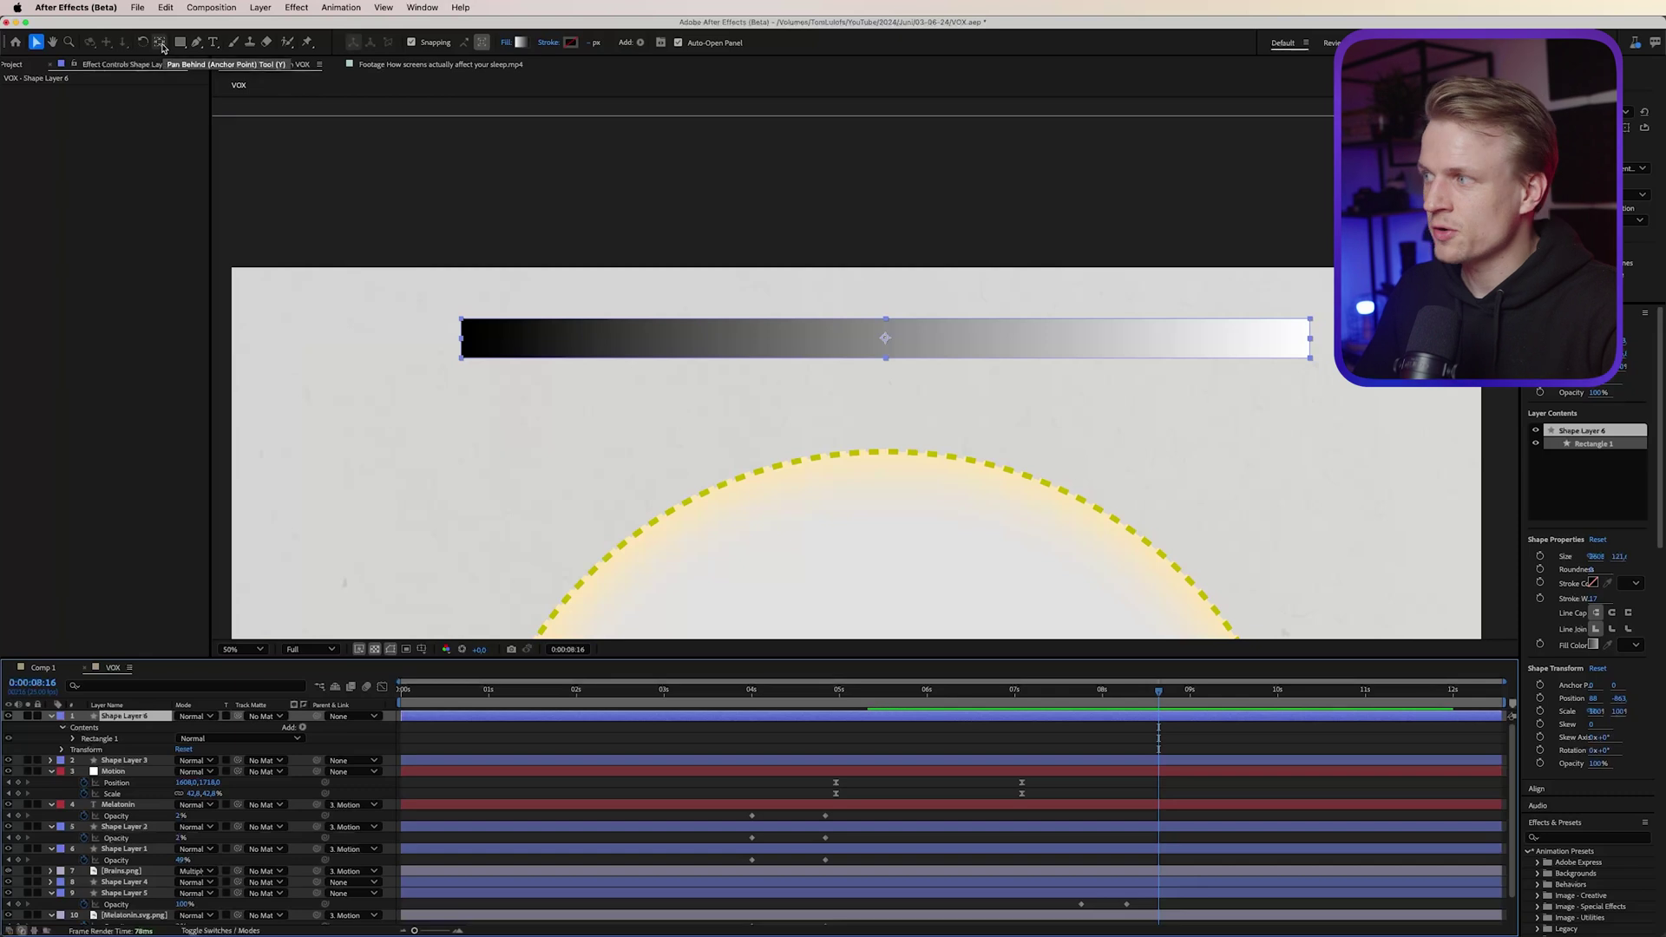
Move the bar's anchor point to its left edge with the Pan Behind tool
click(159, 43)
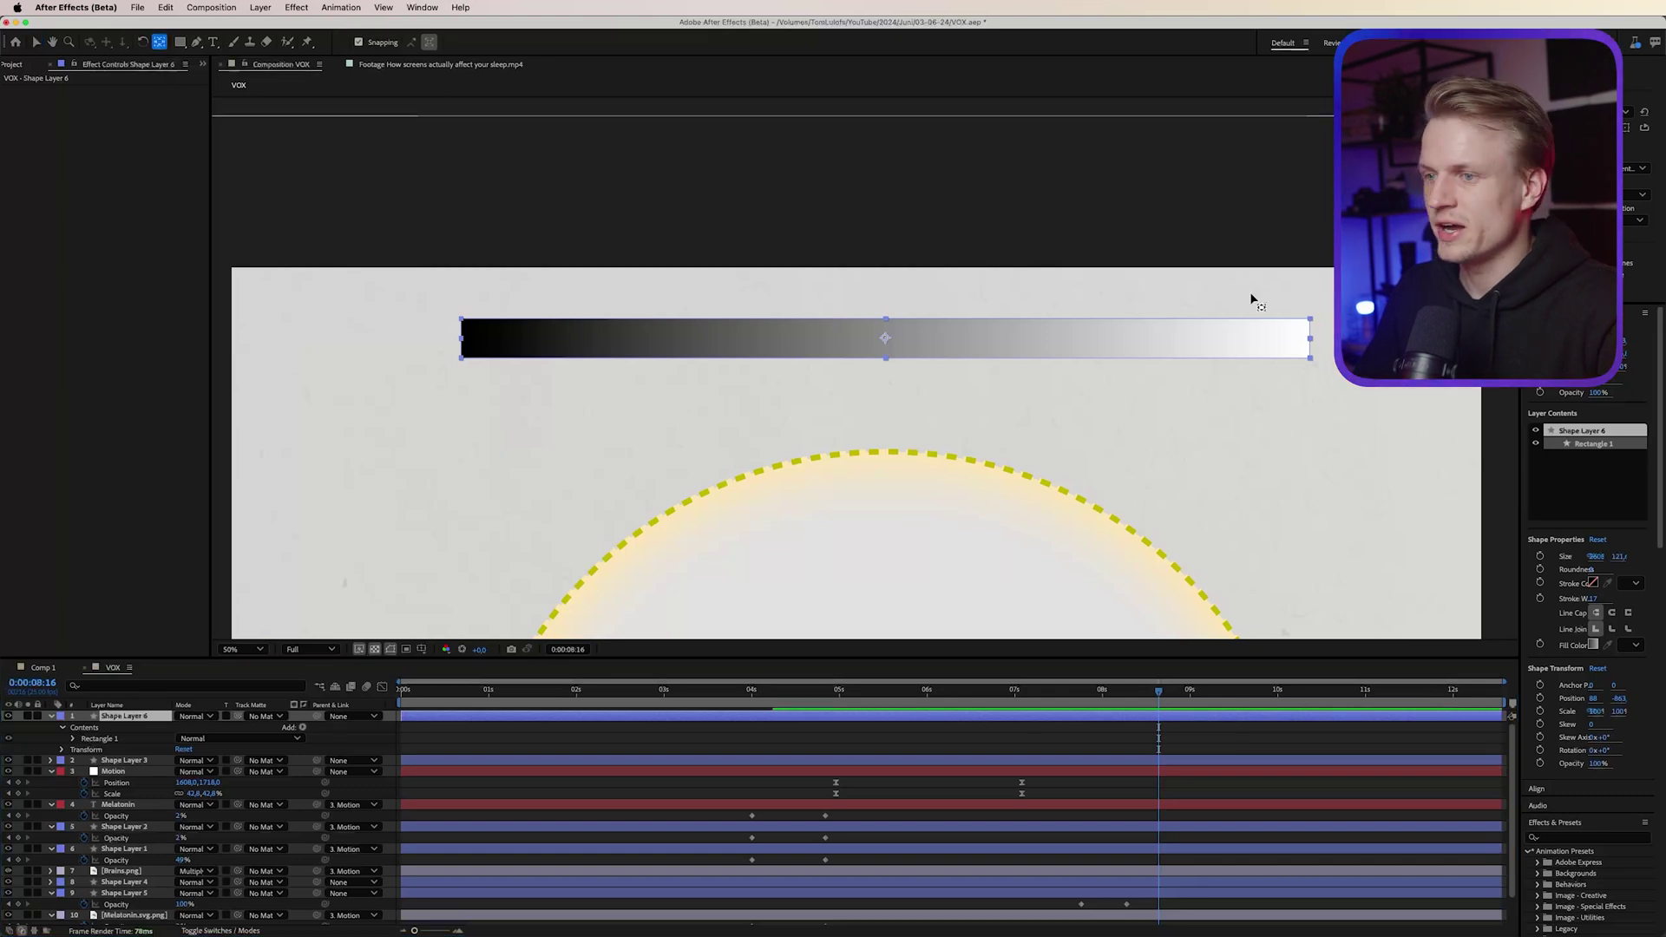
drag(881, 338, 460, 342)
key(v)
Unlink Scale and keyframe the bar's width from 0% at 7:22 to 100% at 8:16
key(s)
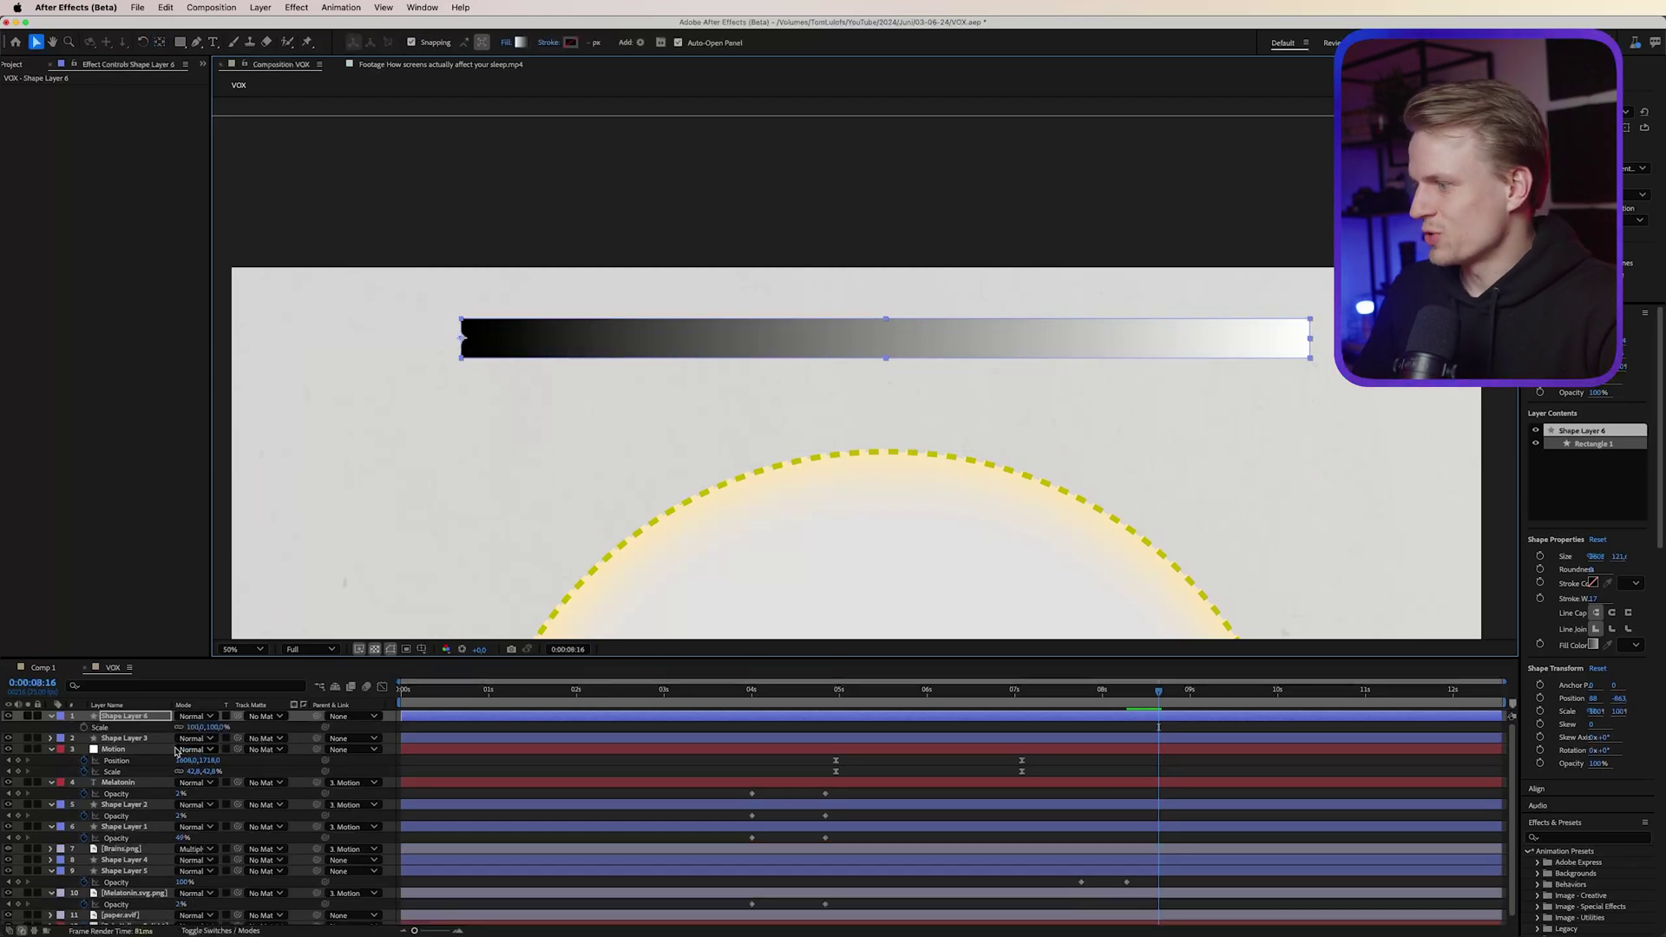
click(179, 728)
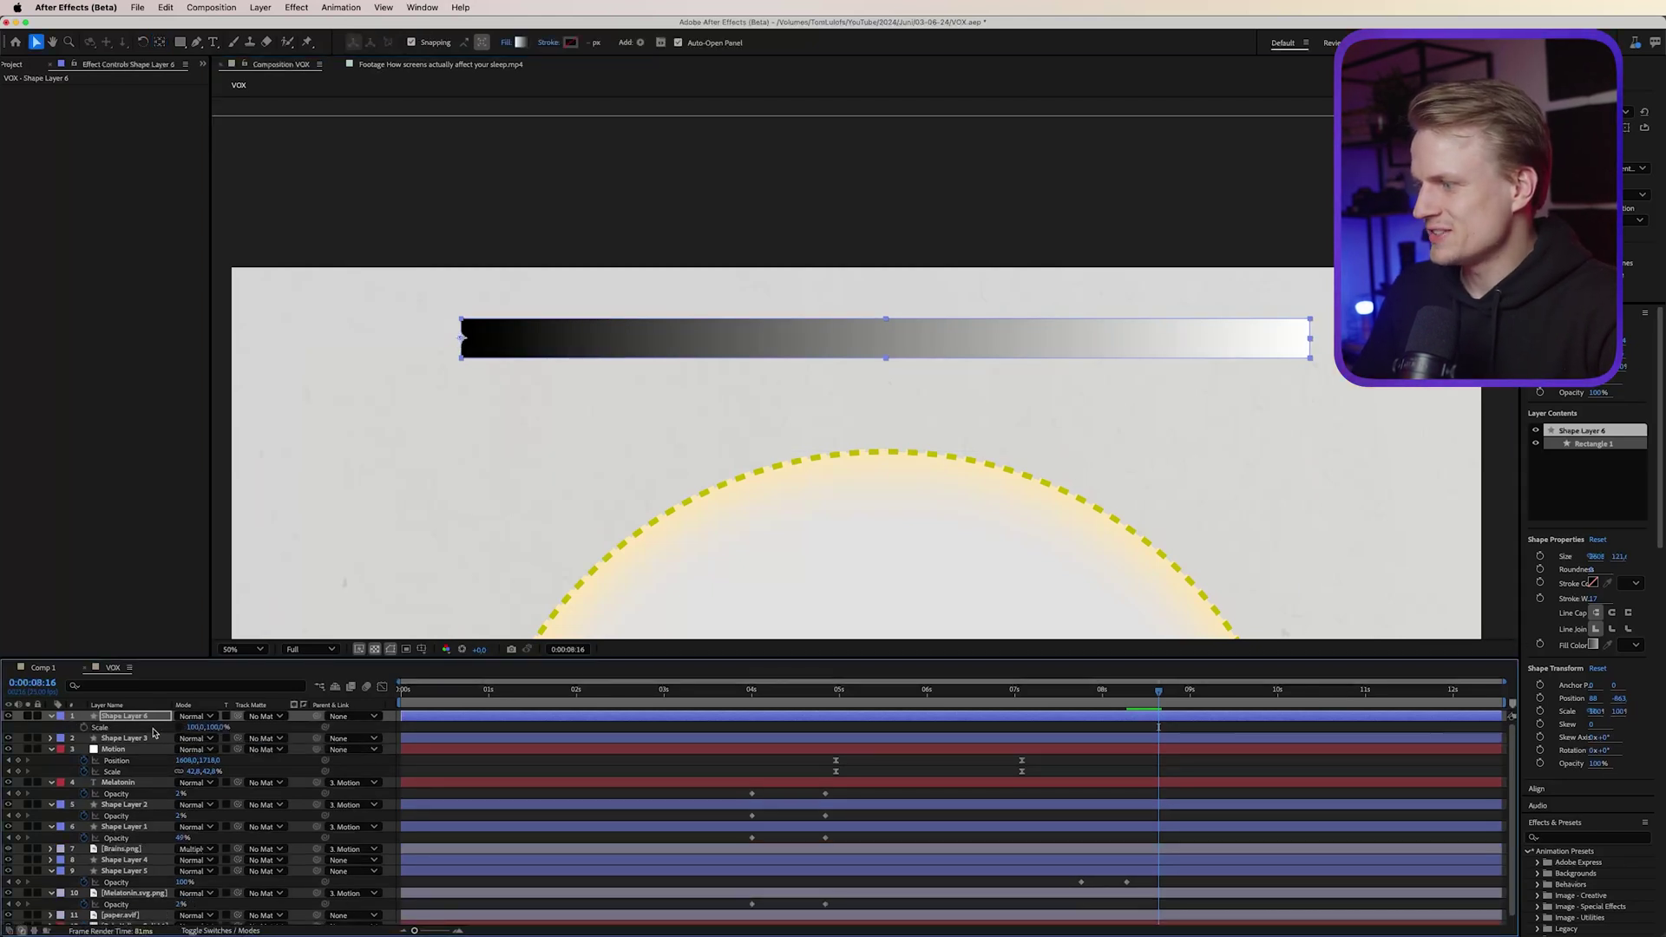
click(84, 728)
drag(1160, 693, 1095, 698)
click(200, 727)
text(0)
key(Return)
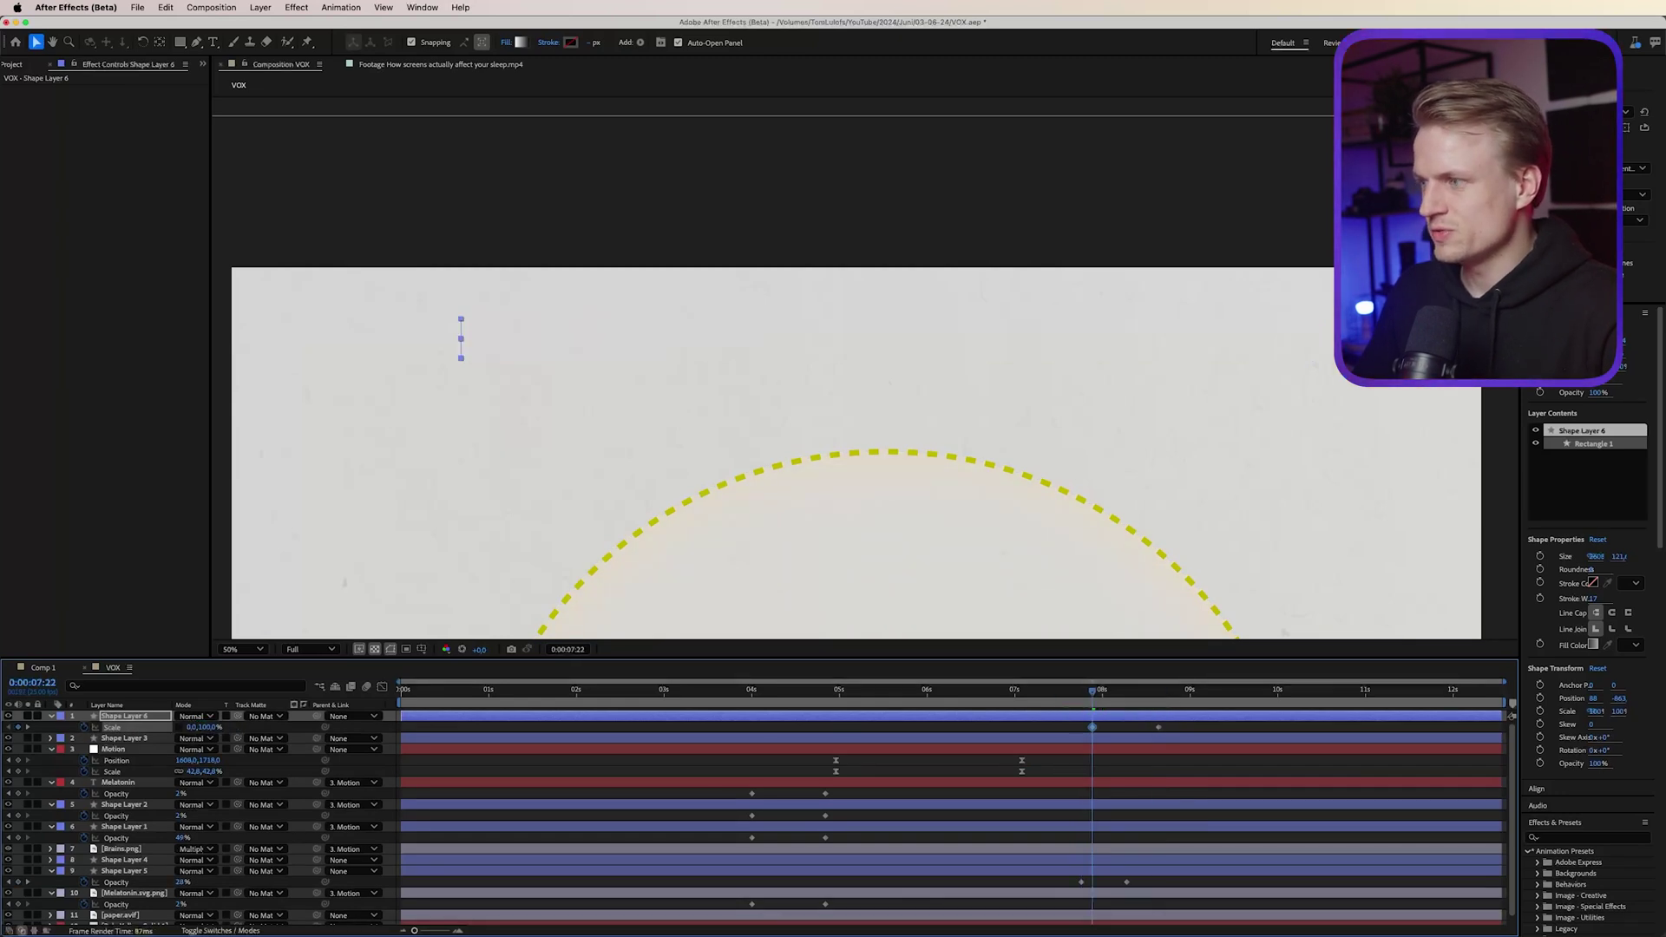
drag(1092, 707, 1171, 707)
Switch to Comp 1 and scrub through its reference sun animation
click(1187, 737)
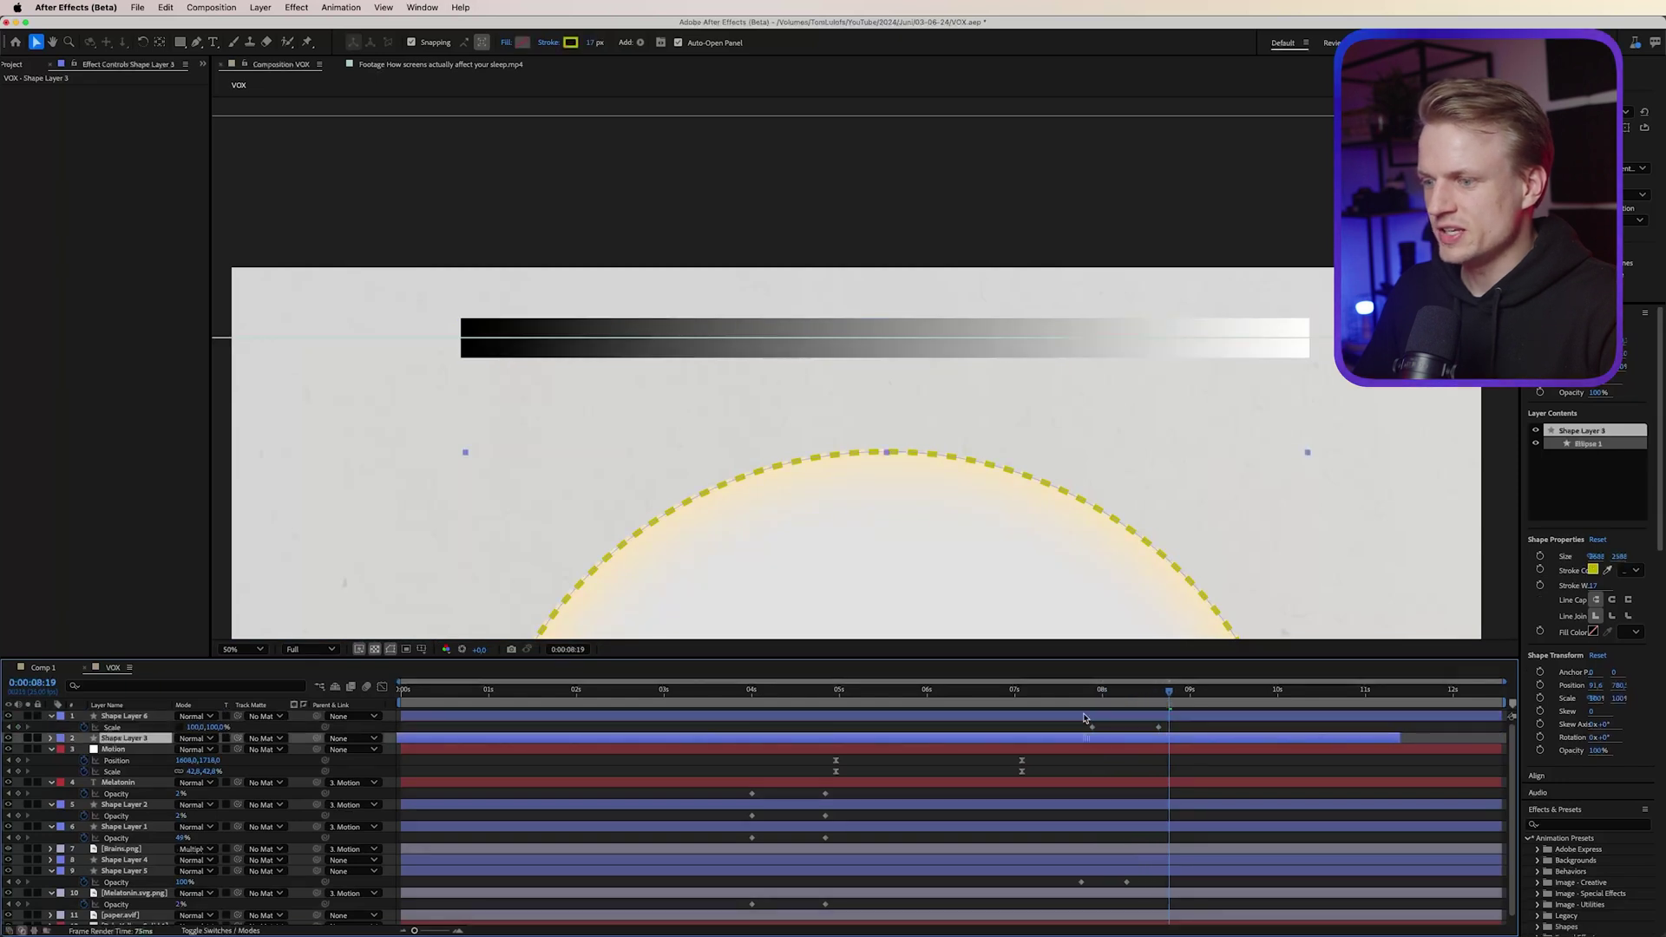
drag(1173, 734, 1055, 726)
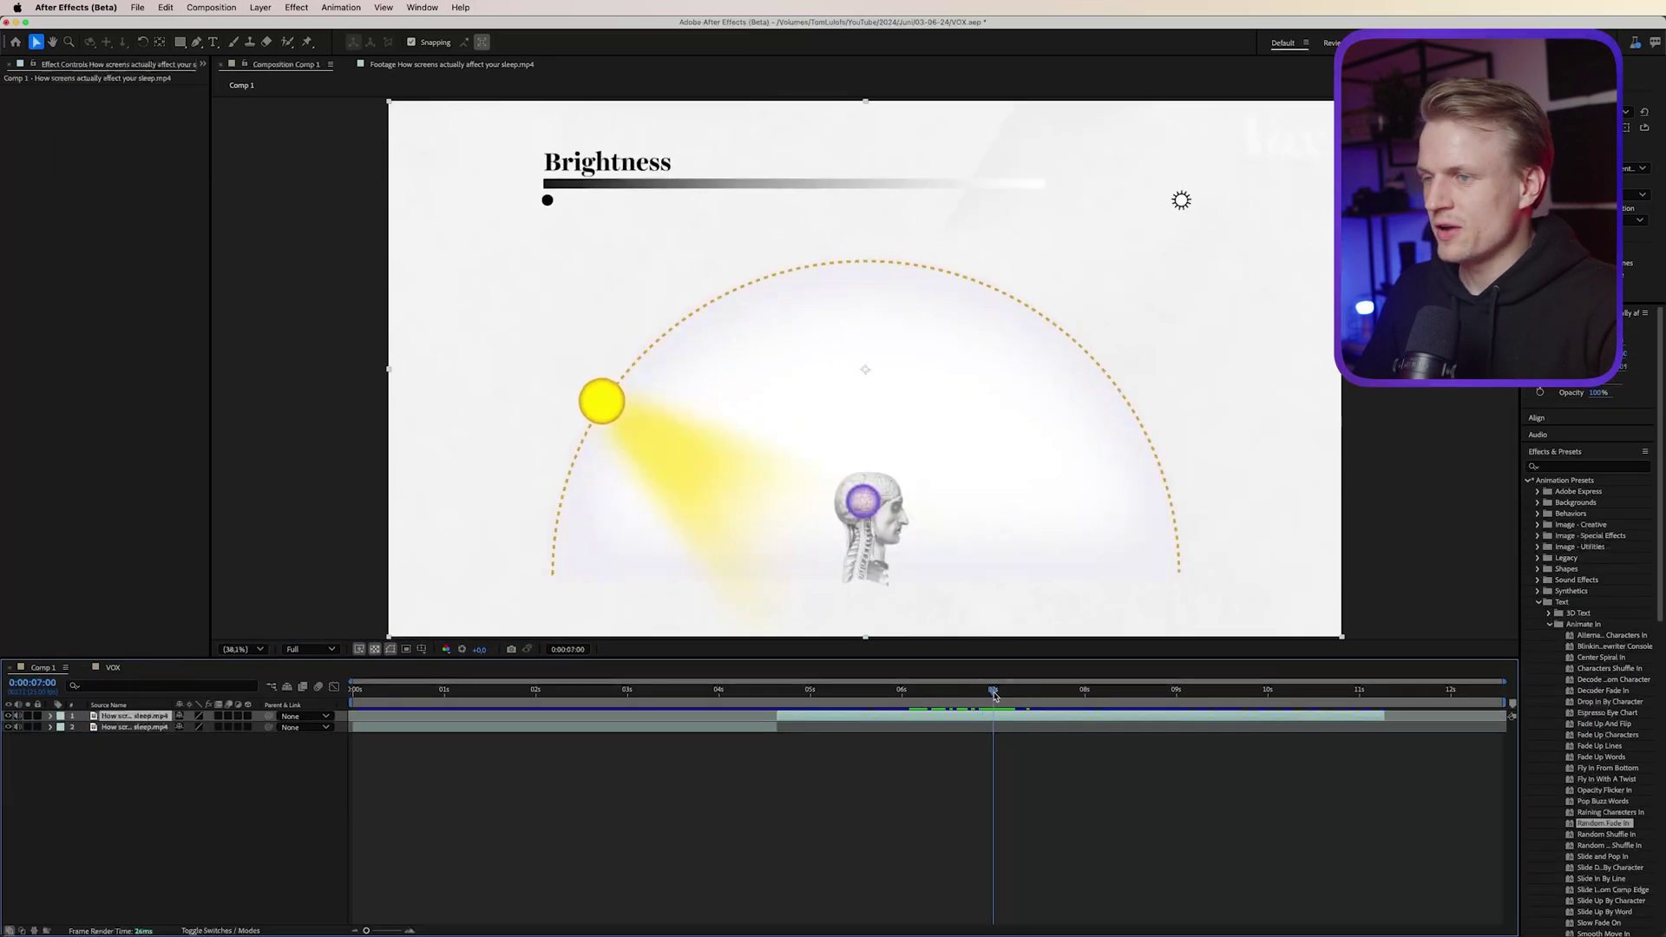
drag(1017, 692, 1046, 692)
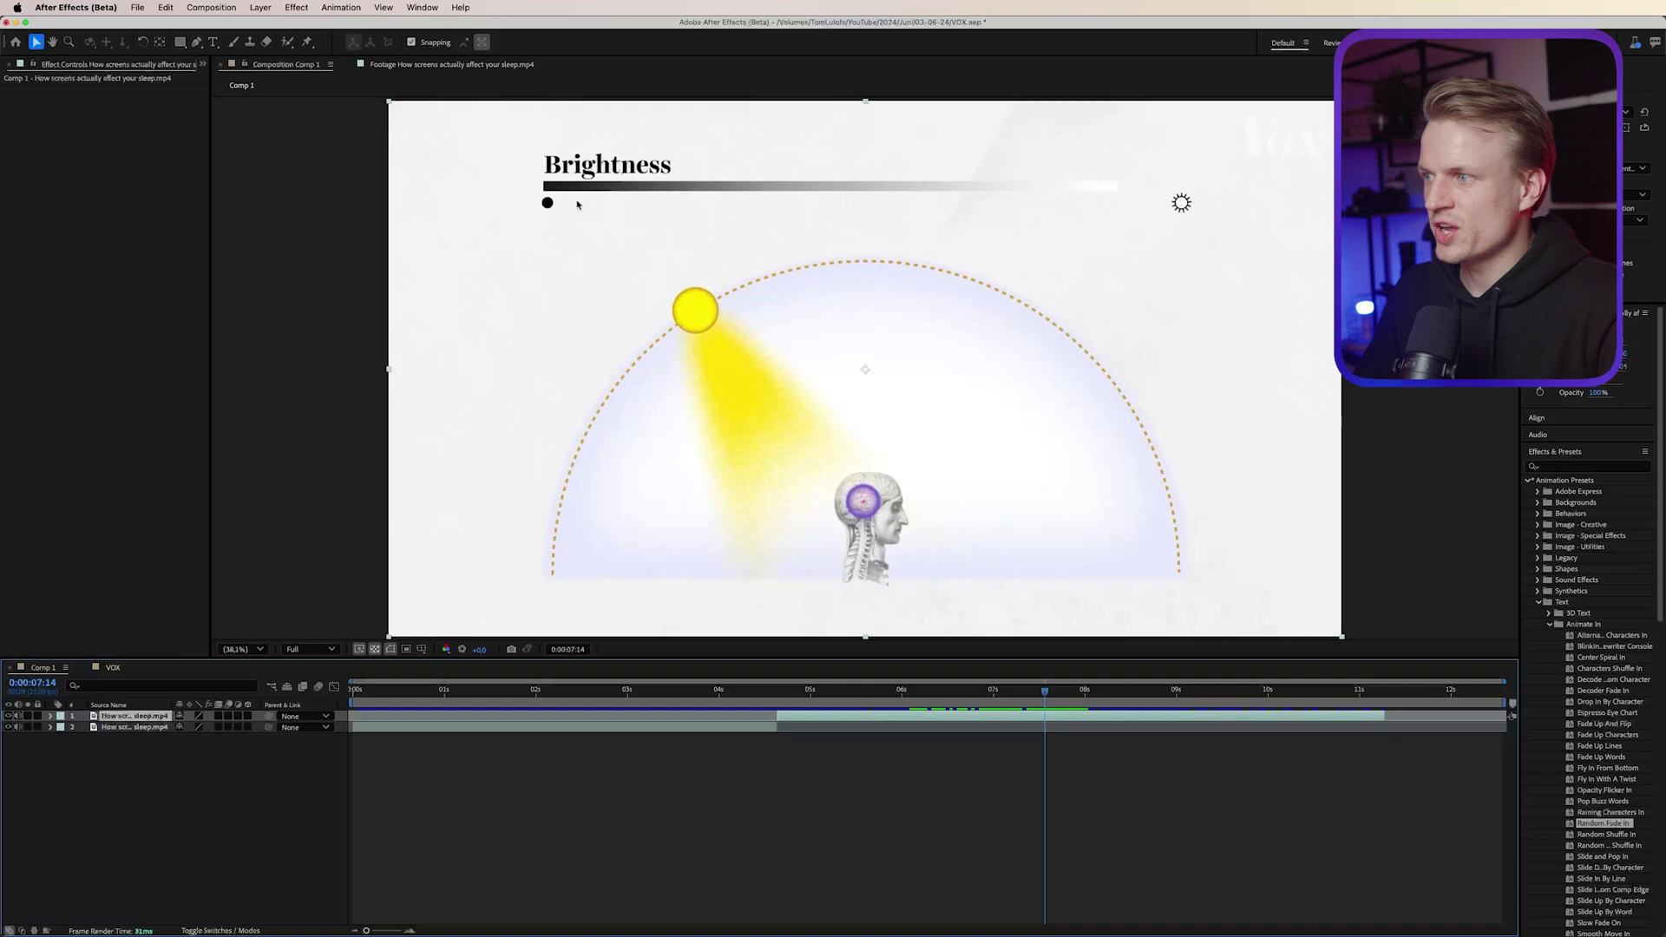
Scrub Comp 1 back to 5:14, then return to the VOX comp's shape tools
drag(1038, 728, 1134, 722)
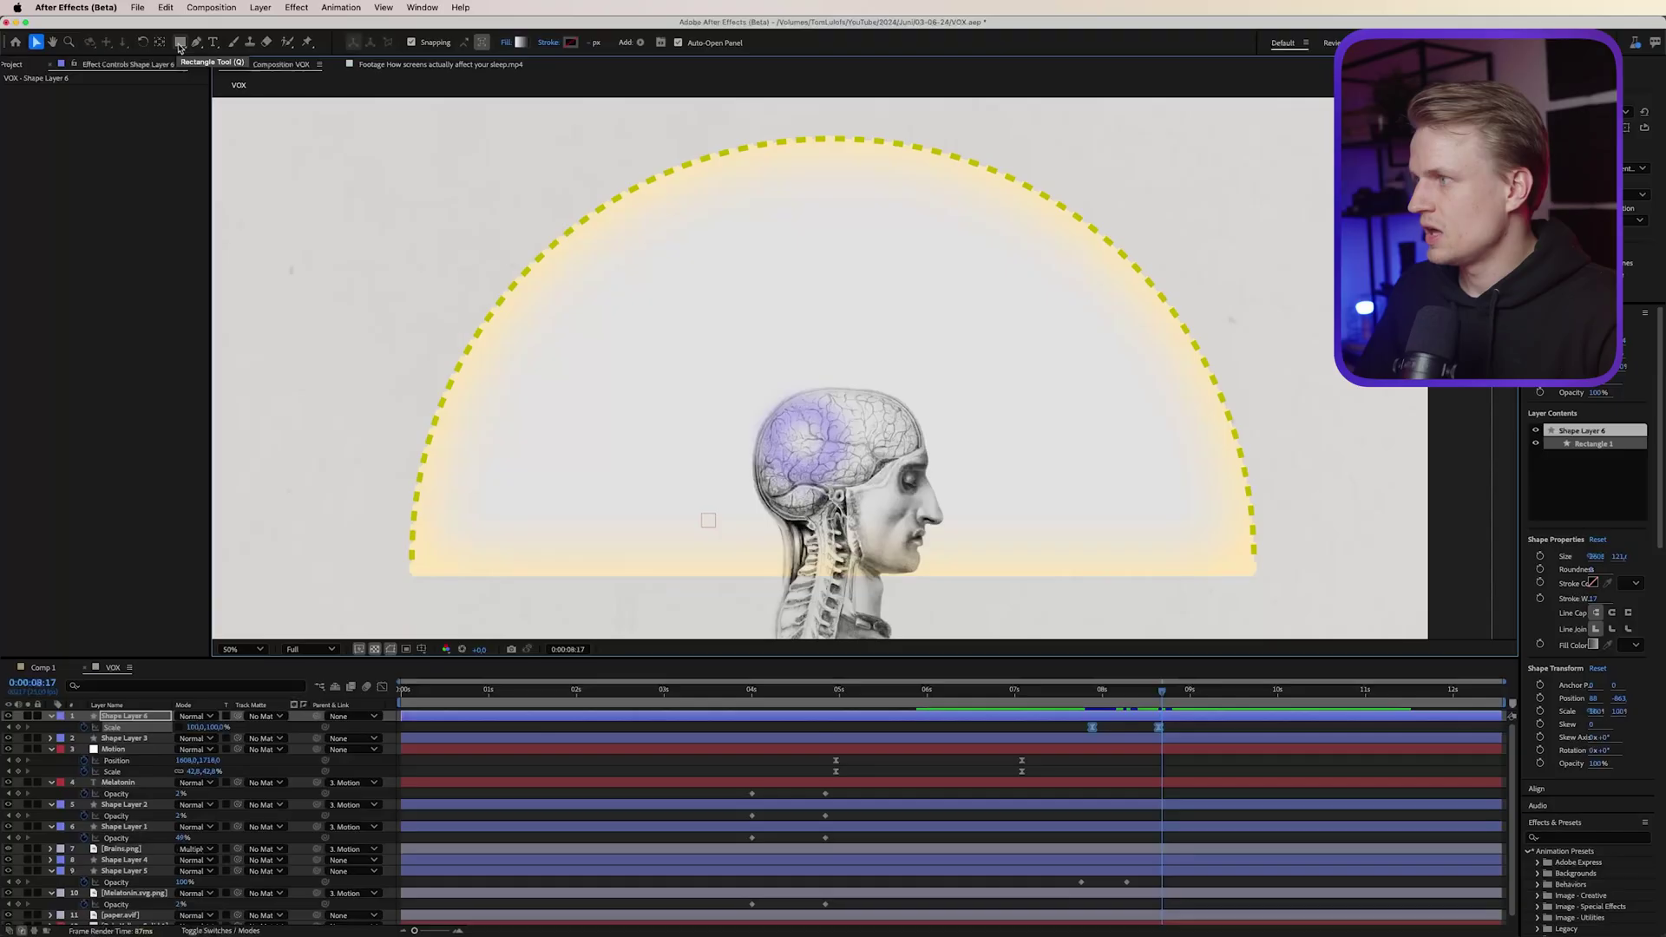
click(180, 44)
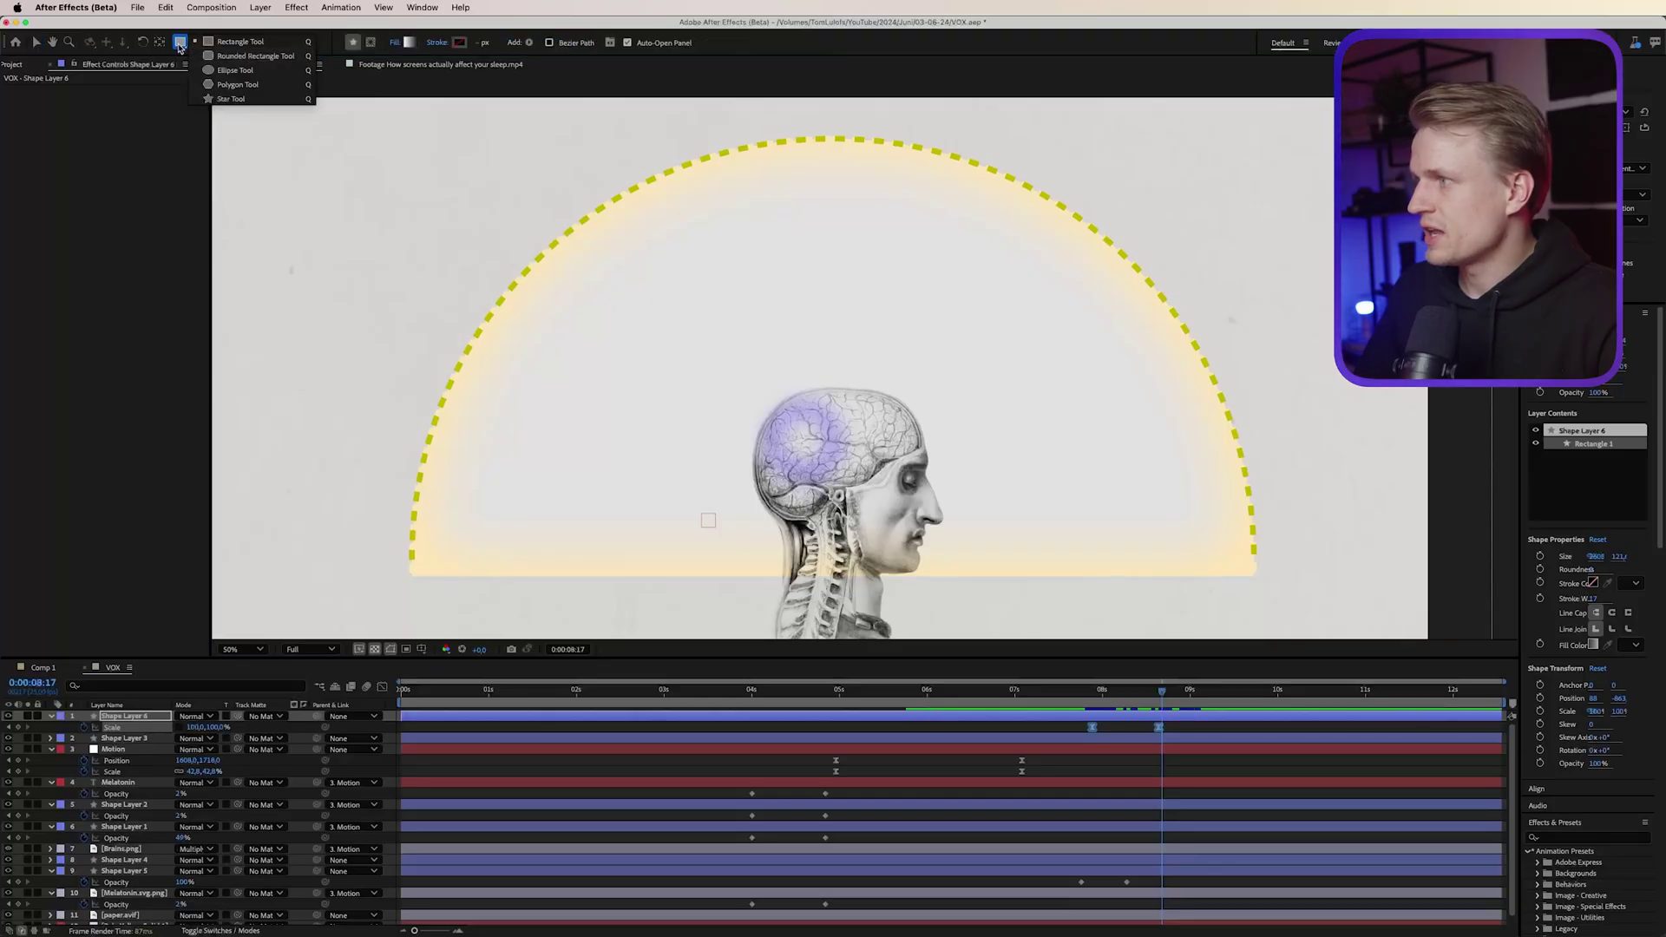
Set the Ellipse Tool to a solid, saturated pale-yellow fill
click(247, 72)
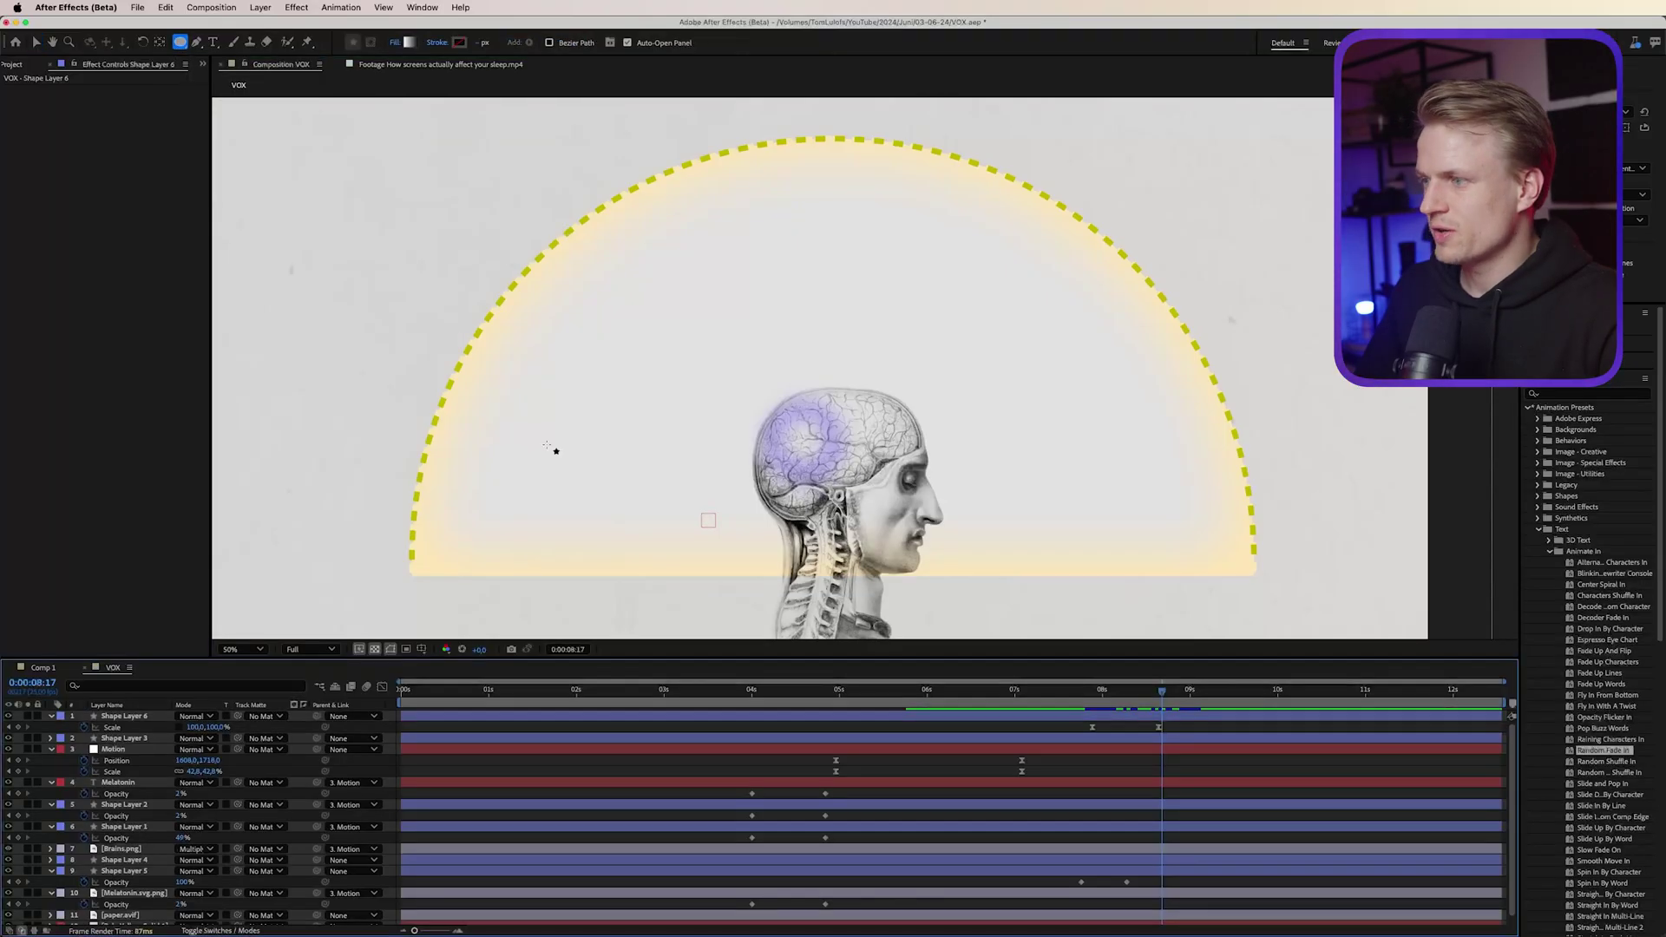
click(396, 42)
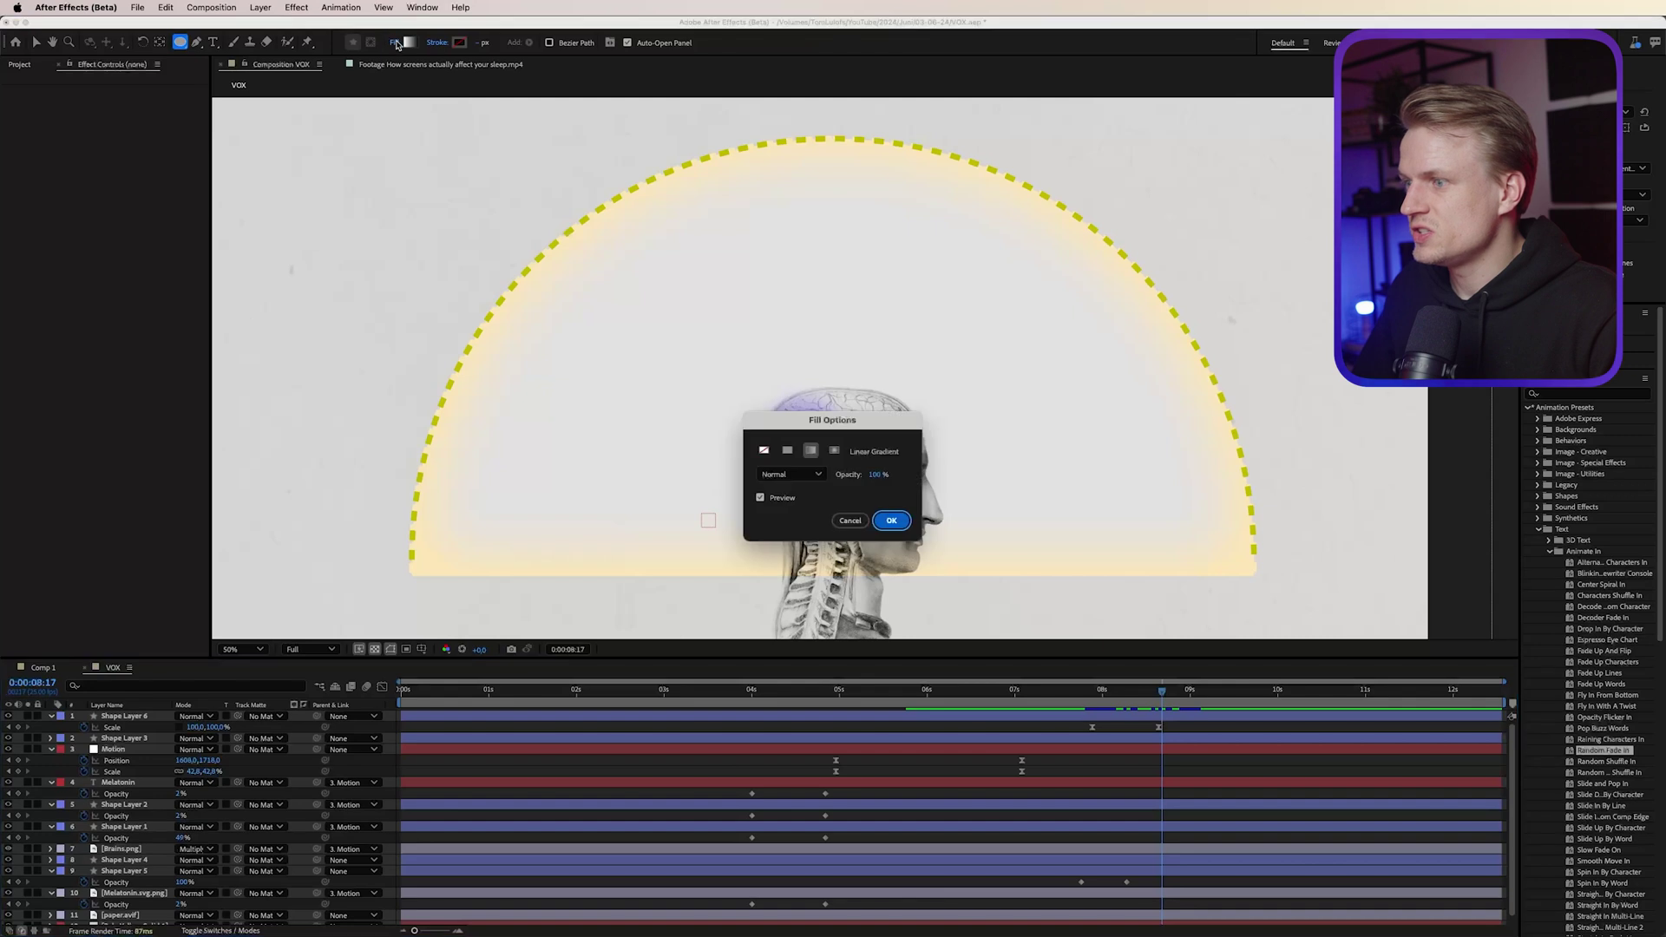
click(788, 450)
click(891, 521)
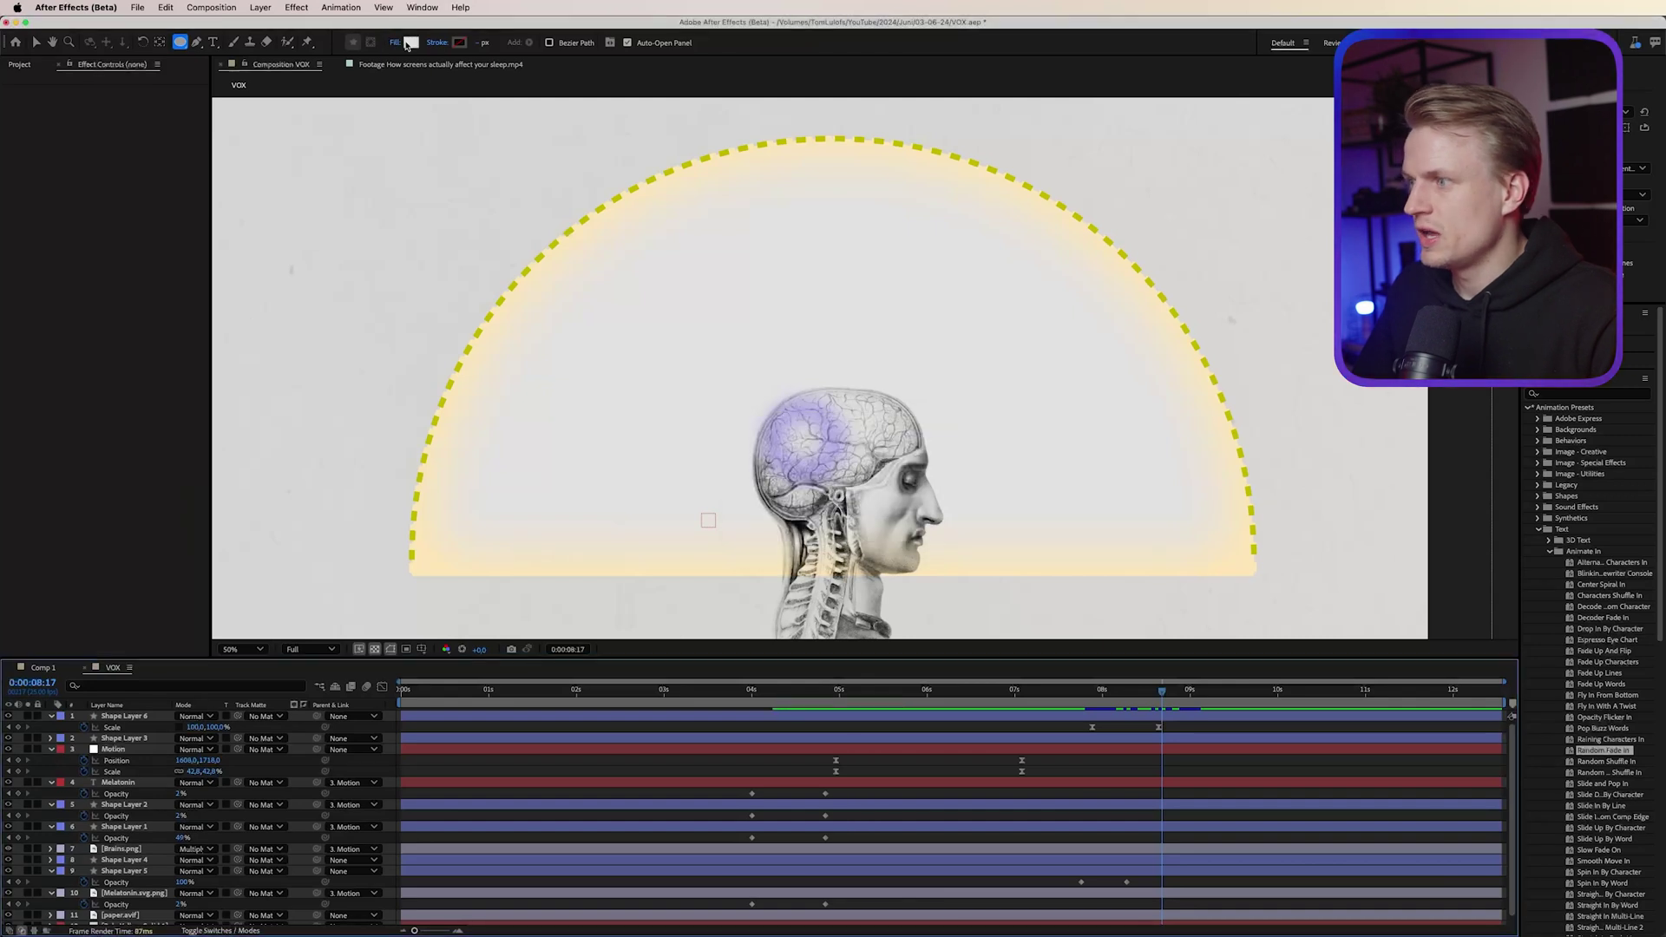
click(410, 43)
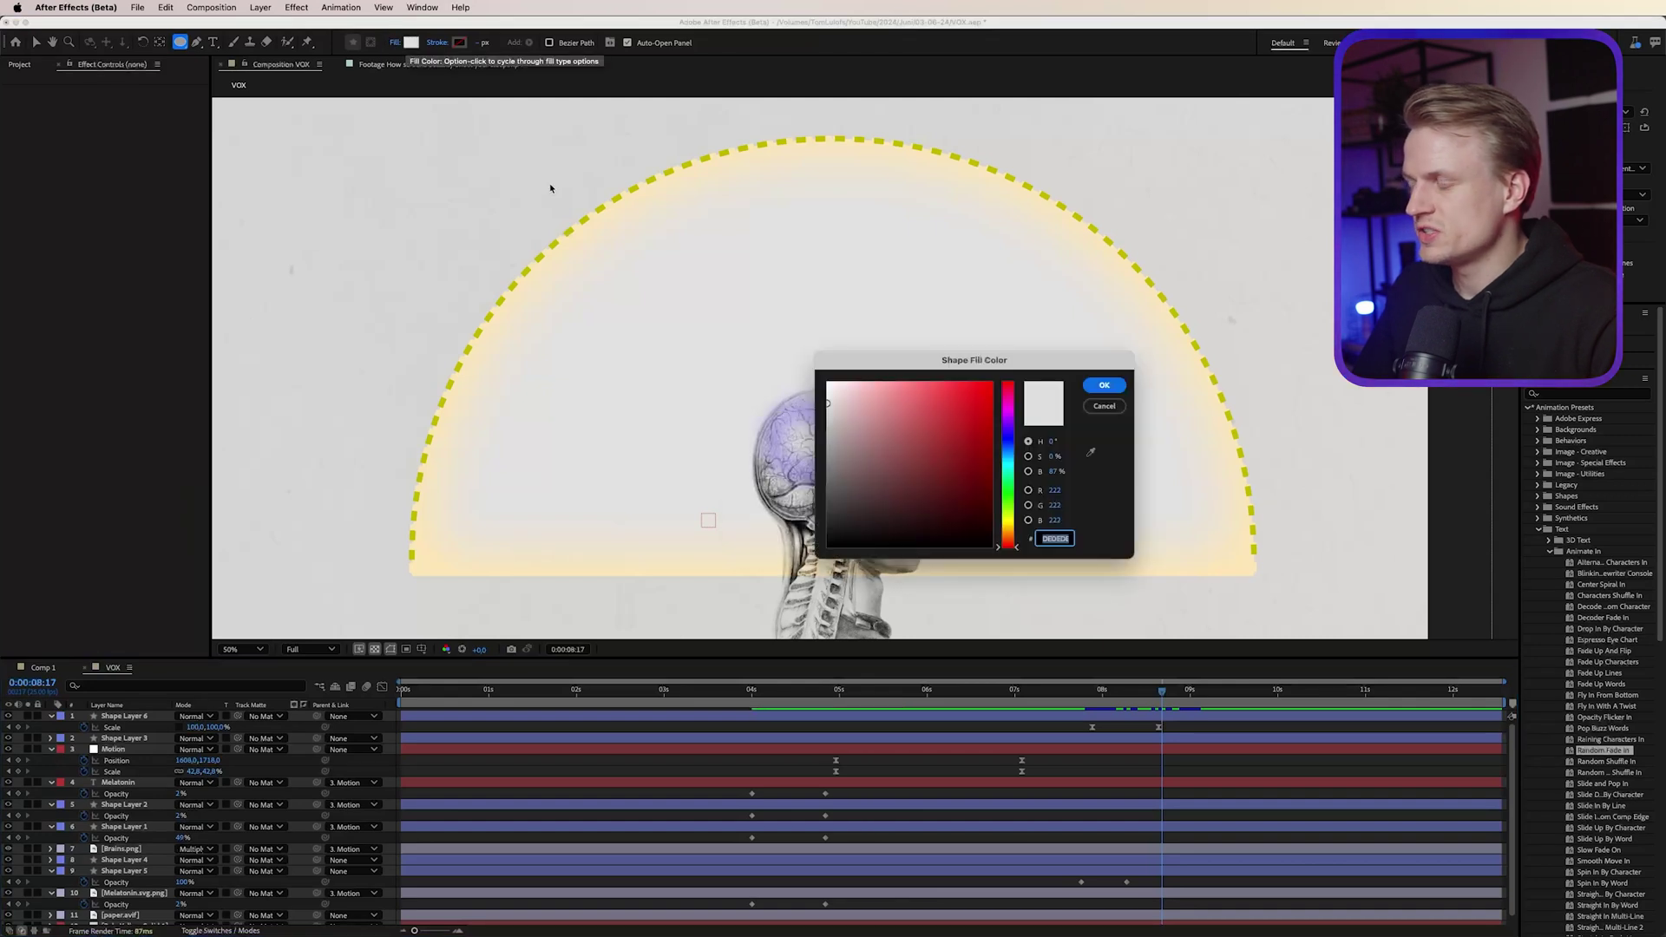
click(1091, 452)
click(899, 391)
drag(900, 349, 924, 348)
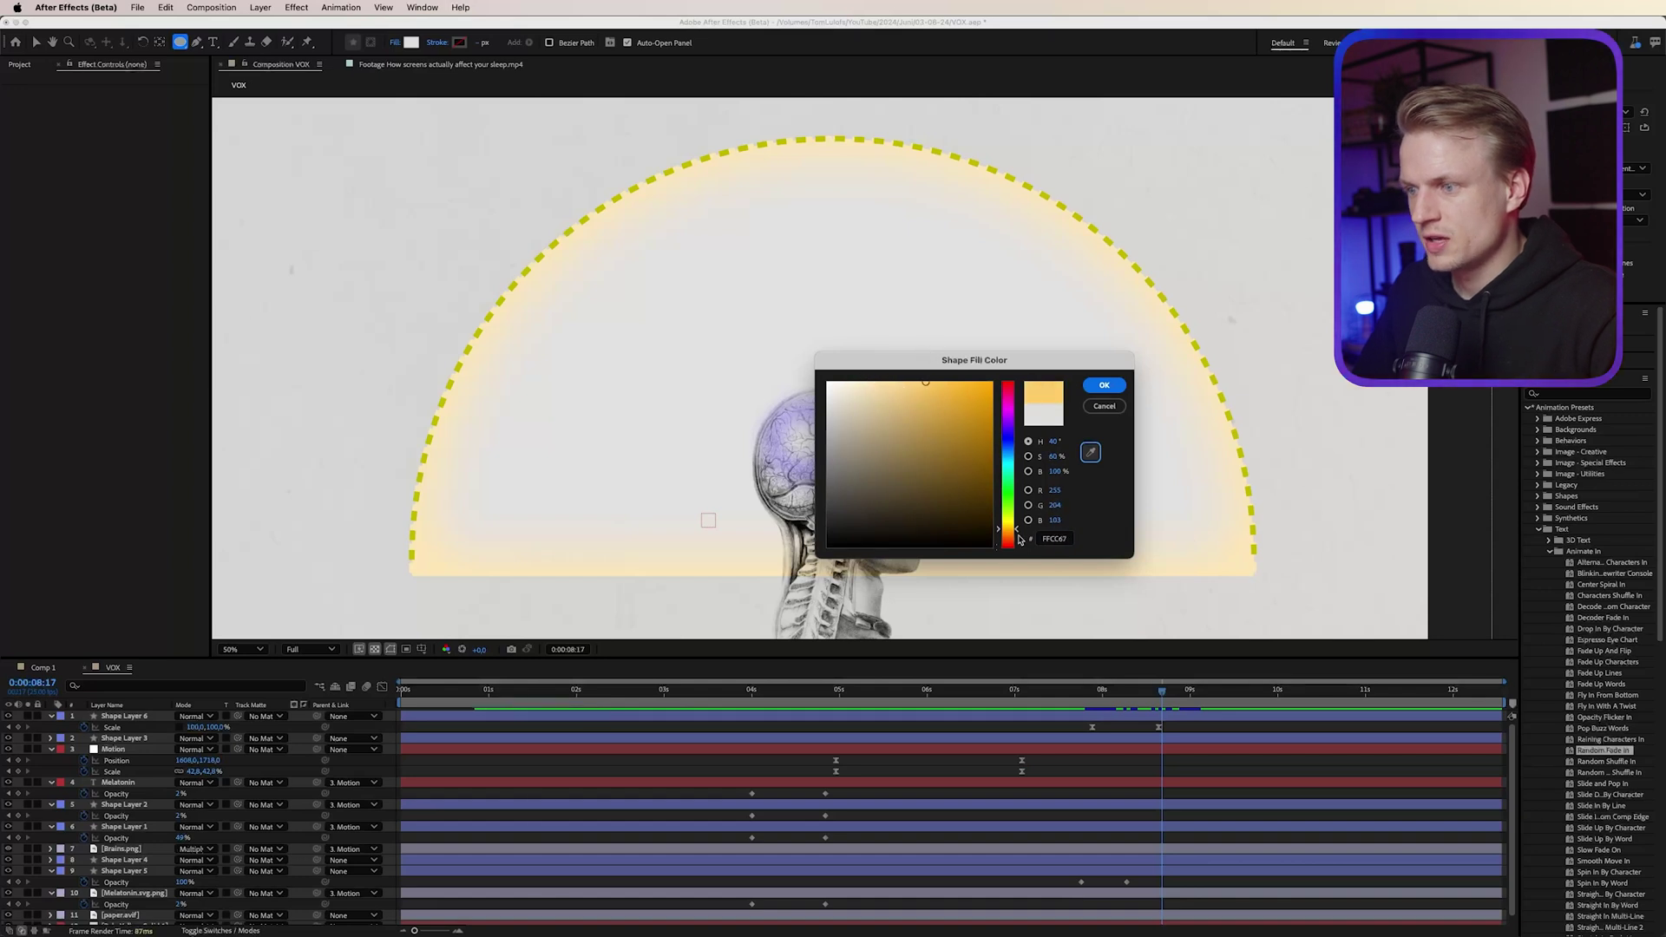
click(1103, 384)
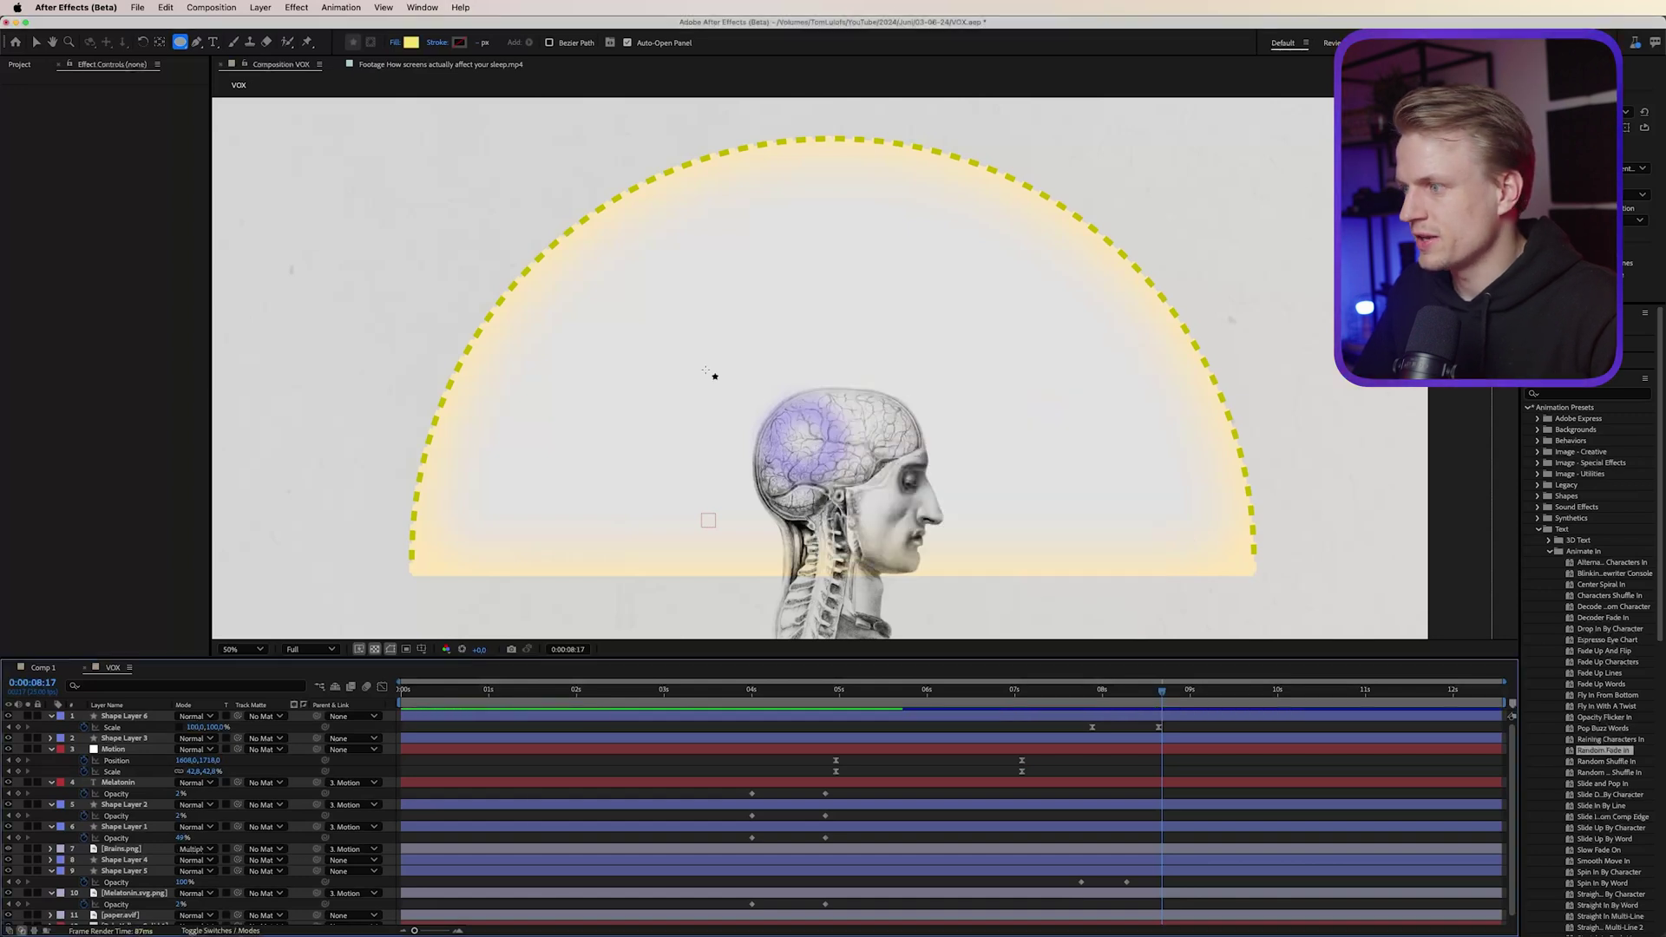
Draw a small yellow circle at the dashed arc's left end and select its layer
mouse_move(401, 416)
mouse_down()
mouse_move(479, 478)
mouse_move(435, 459)
mouse_up()
key(v)
click(127, 718)
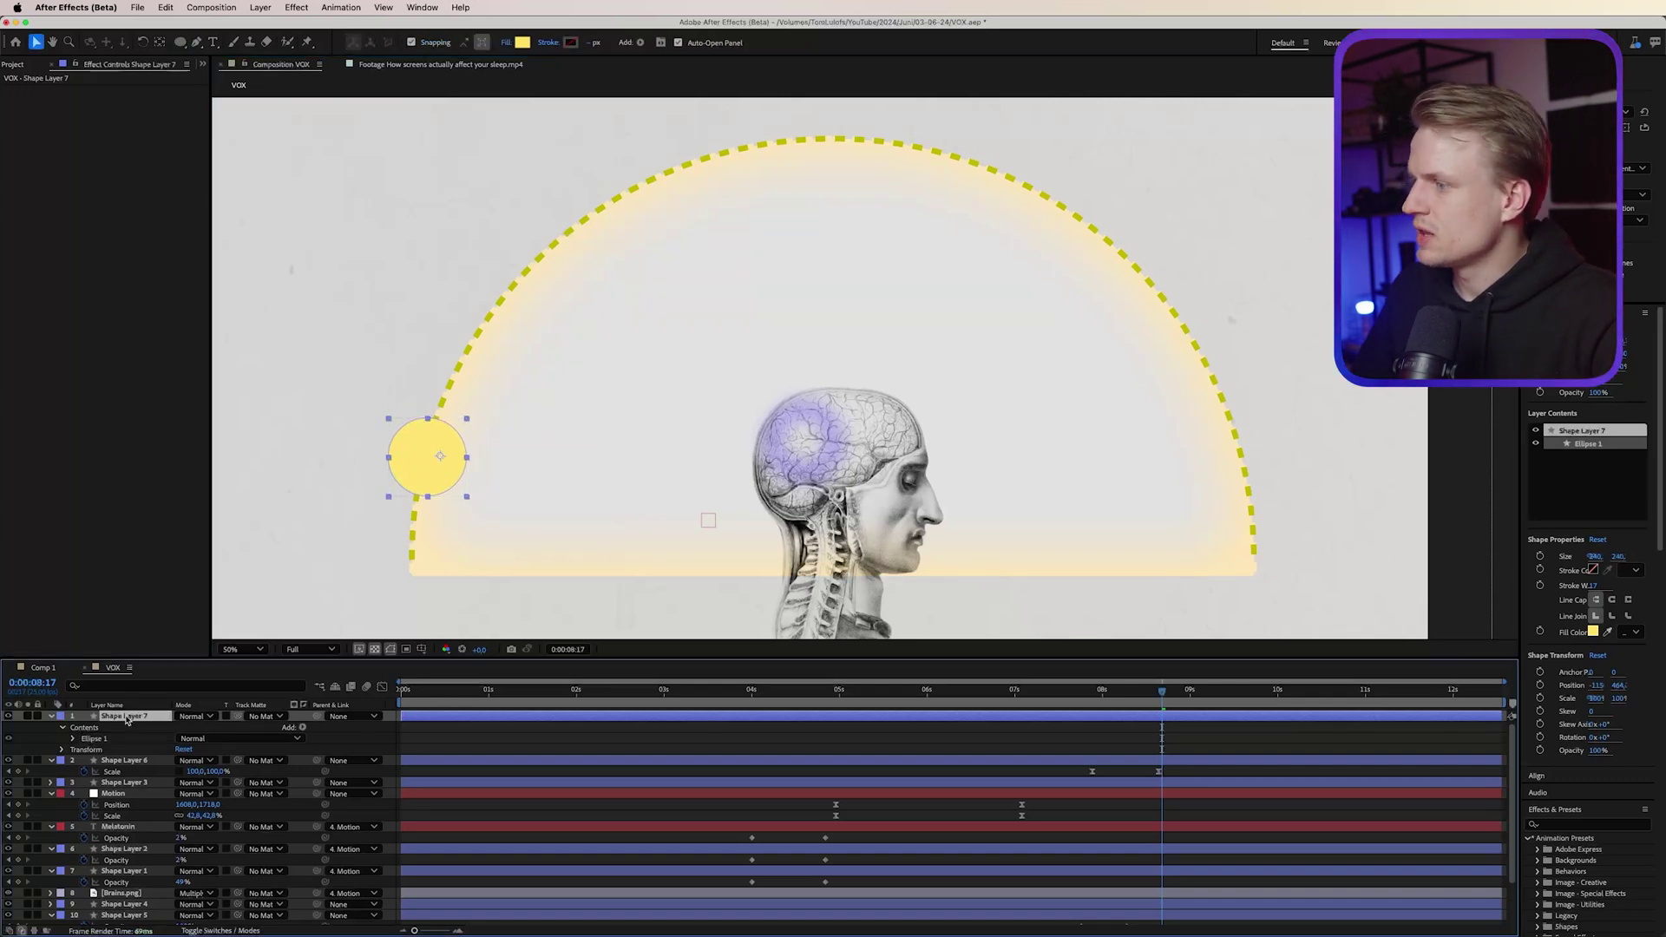
Give the circle an Inner Glow: Normal blend, 100% opacity, size 83, bright yellow, 17% noise
right_click(127, 718)
mouse_move(214, 711)
click(293, 801)
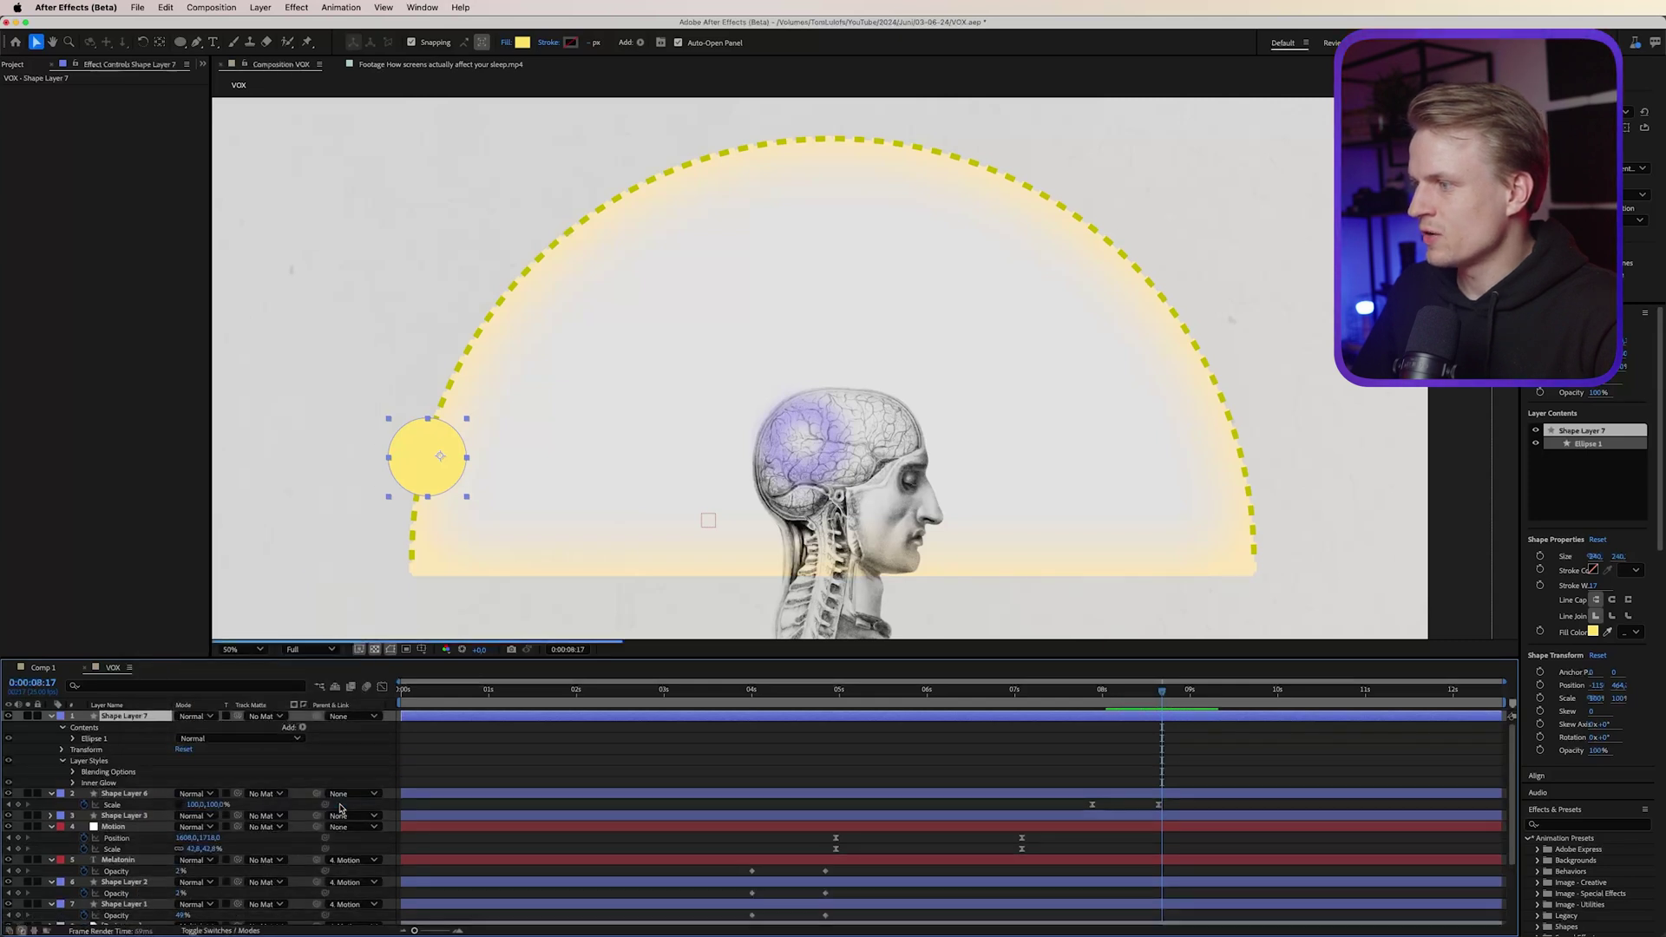
click(217, 786)
click(204, 509)
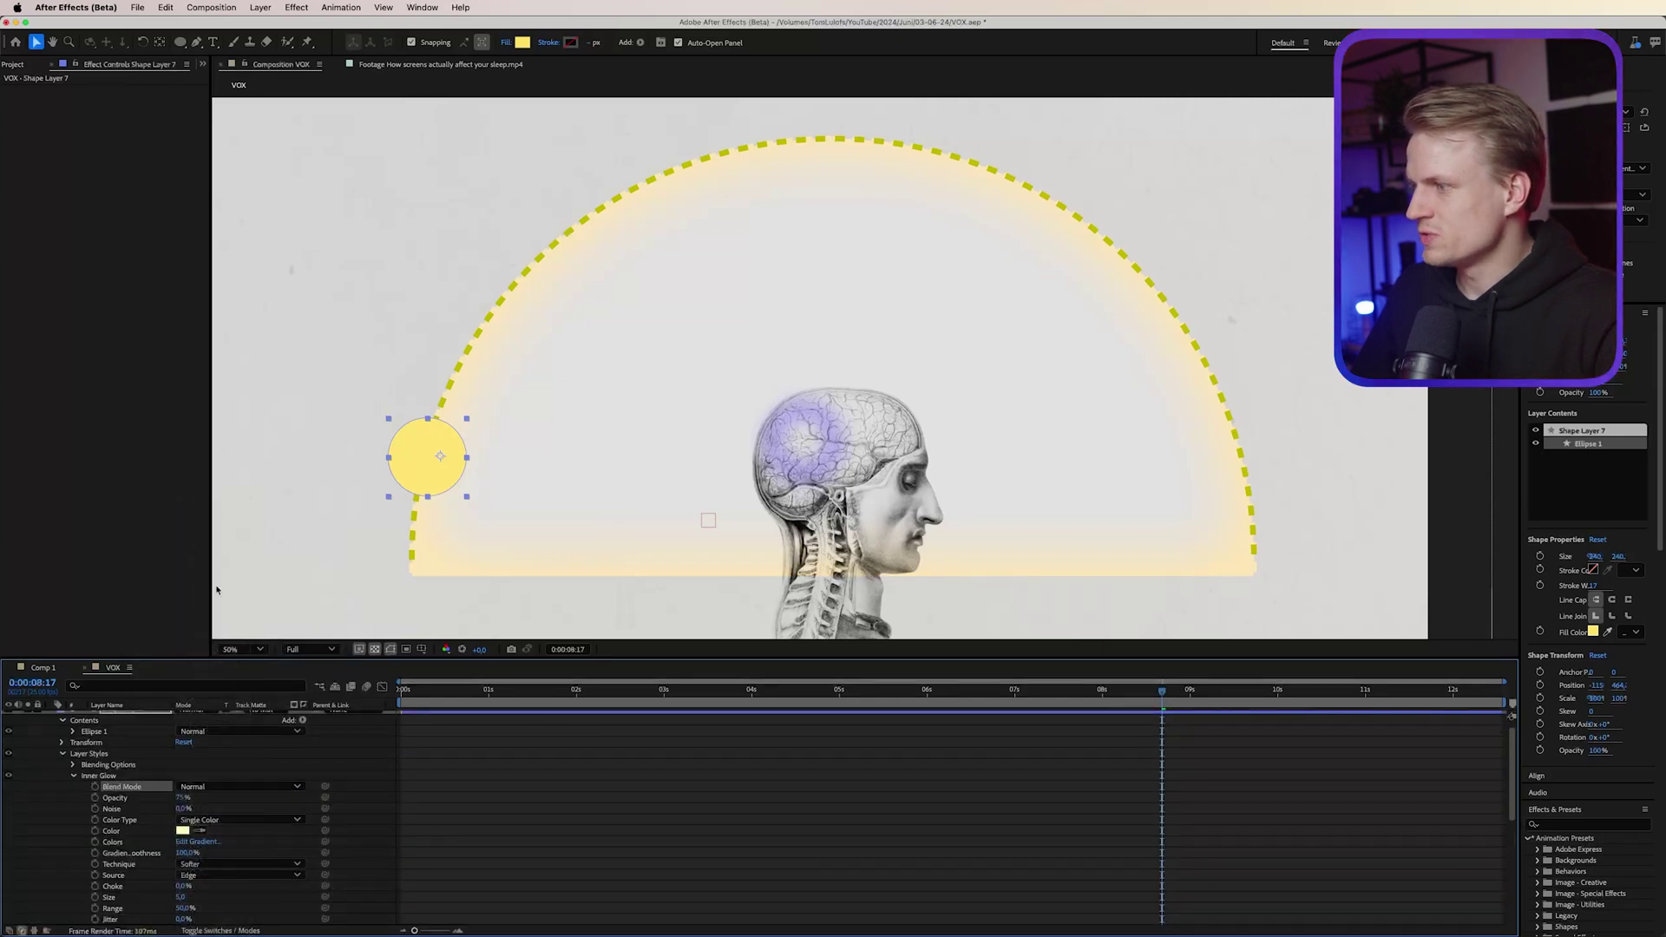
drag(182, 797, 281, 792)
drag(180, 902, 234, 900)
click(182, 830)
click(980, 433)
mouse_move(981, 433)
mouse_down()
mouse_move(1000, 445)
mouse_move(1011, 416)
mouse_up()
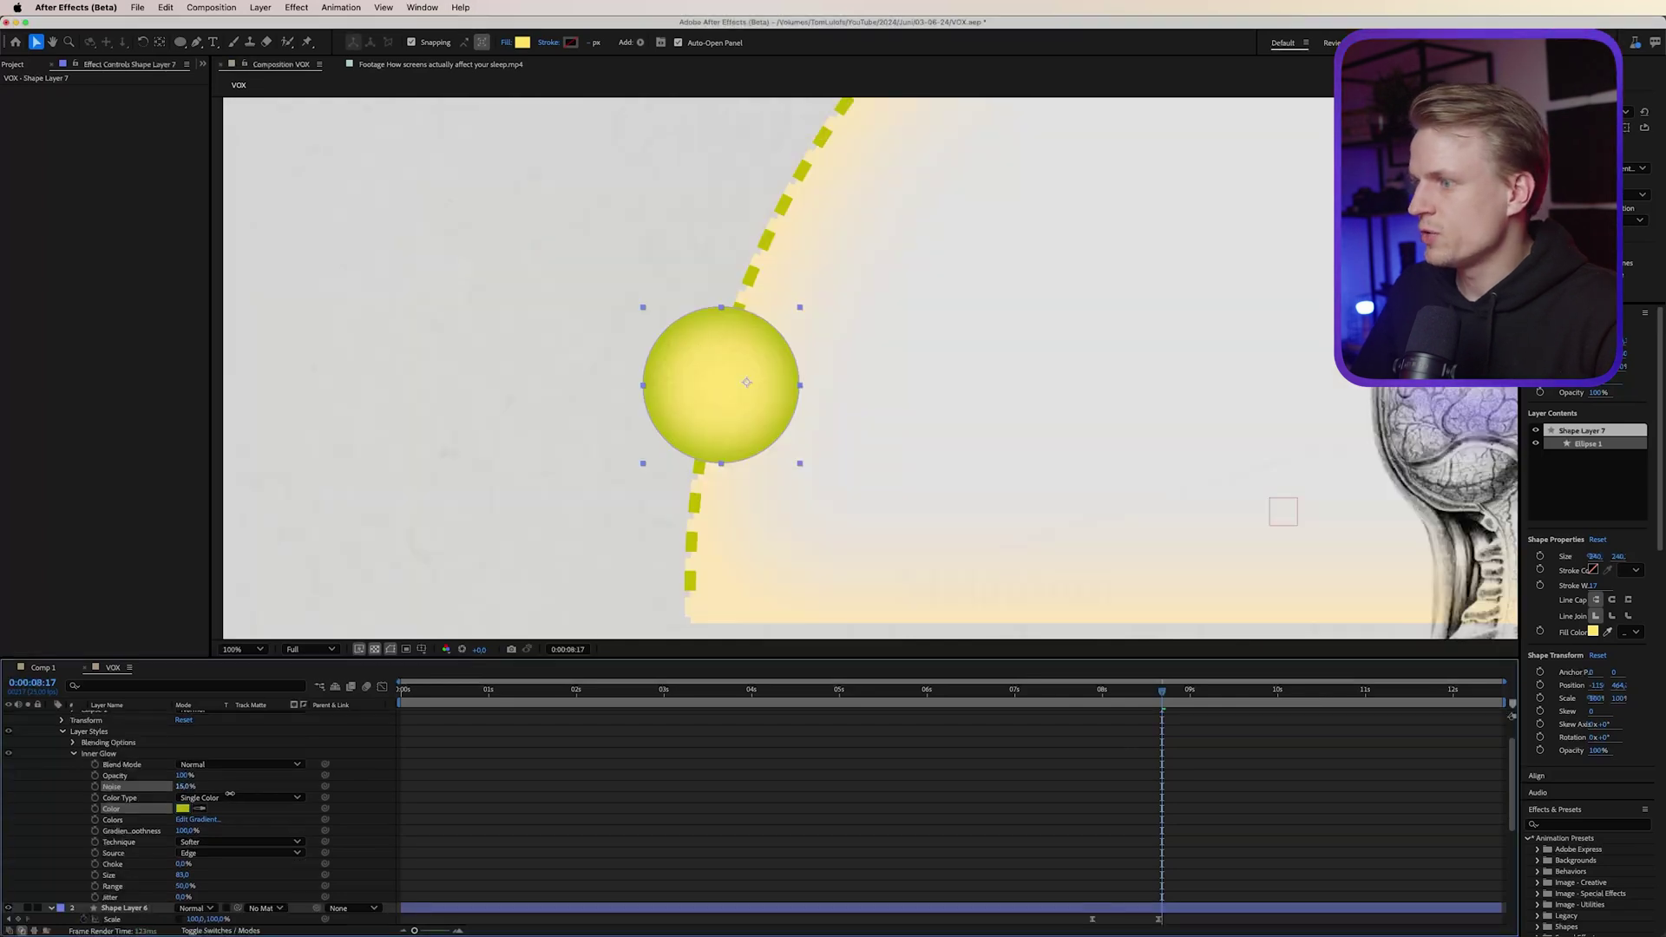
drag(229, 793, 176, 785)
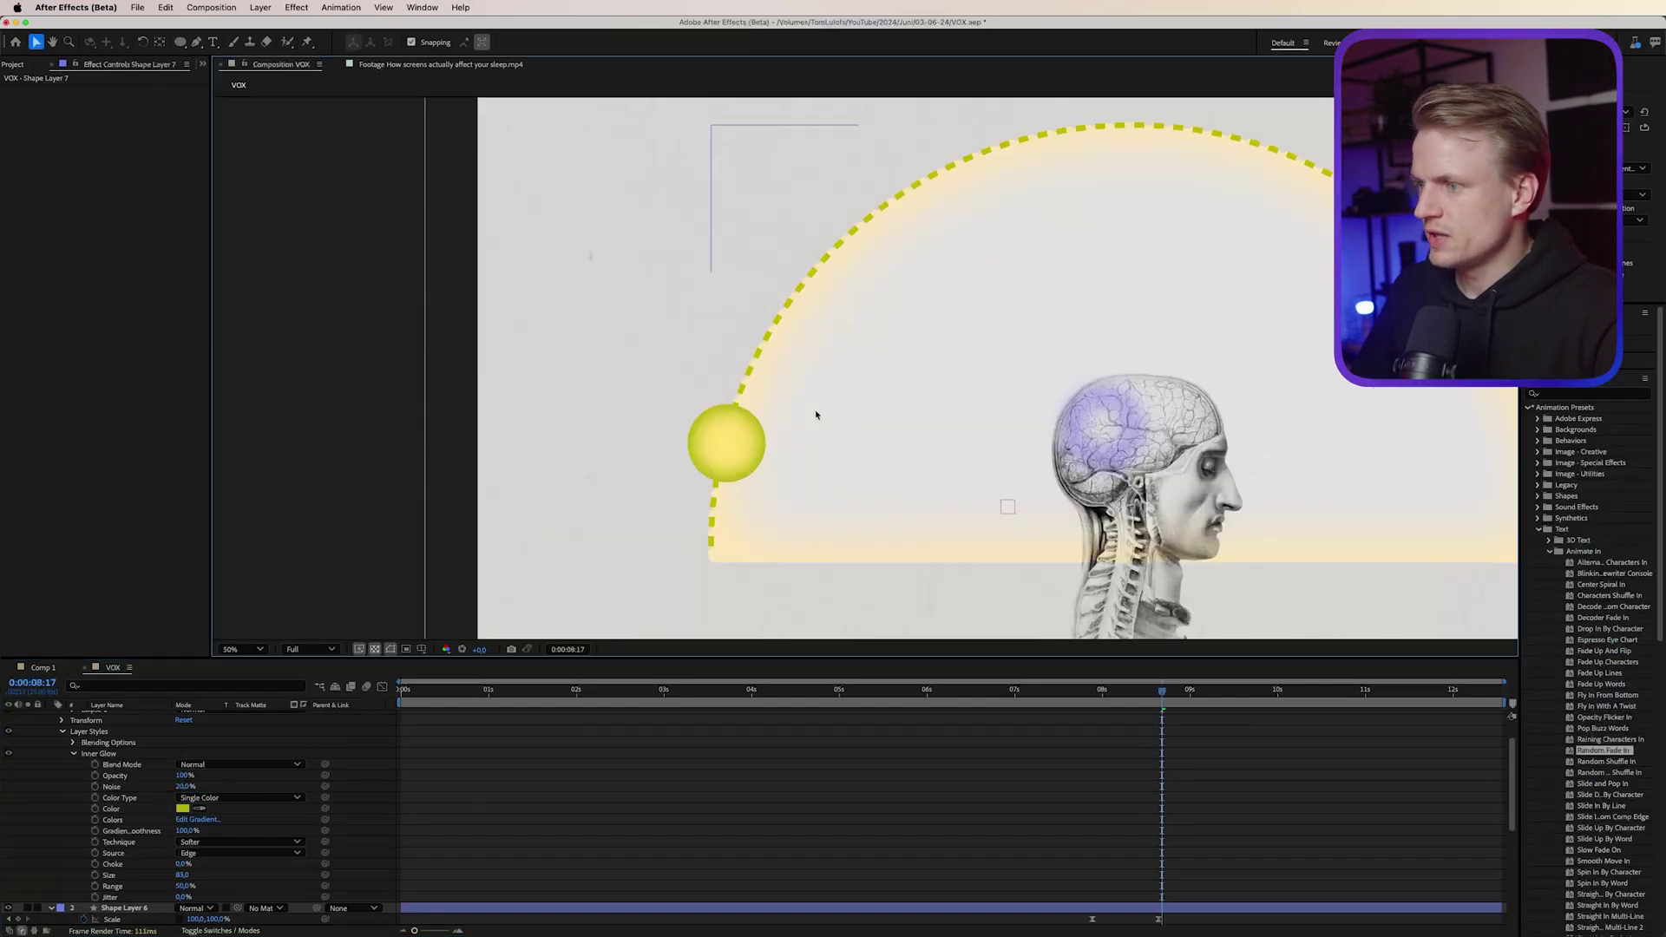
Move the yellow circle down to the arc's bottom-left end
scroll(783, 439, down, 3)
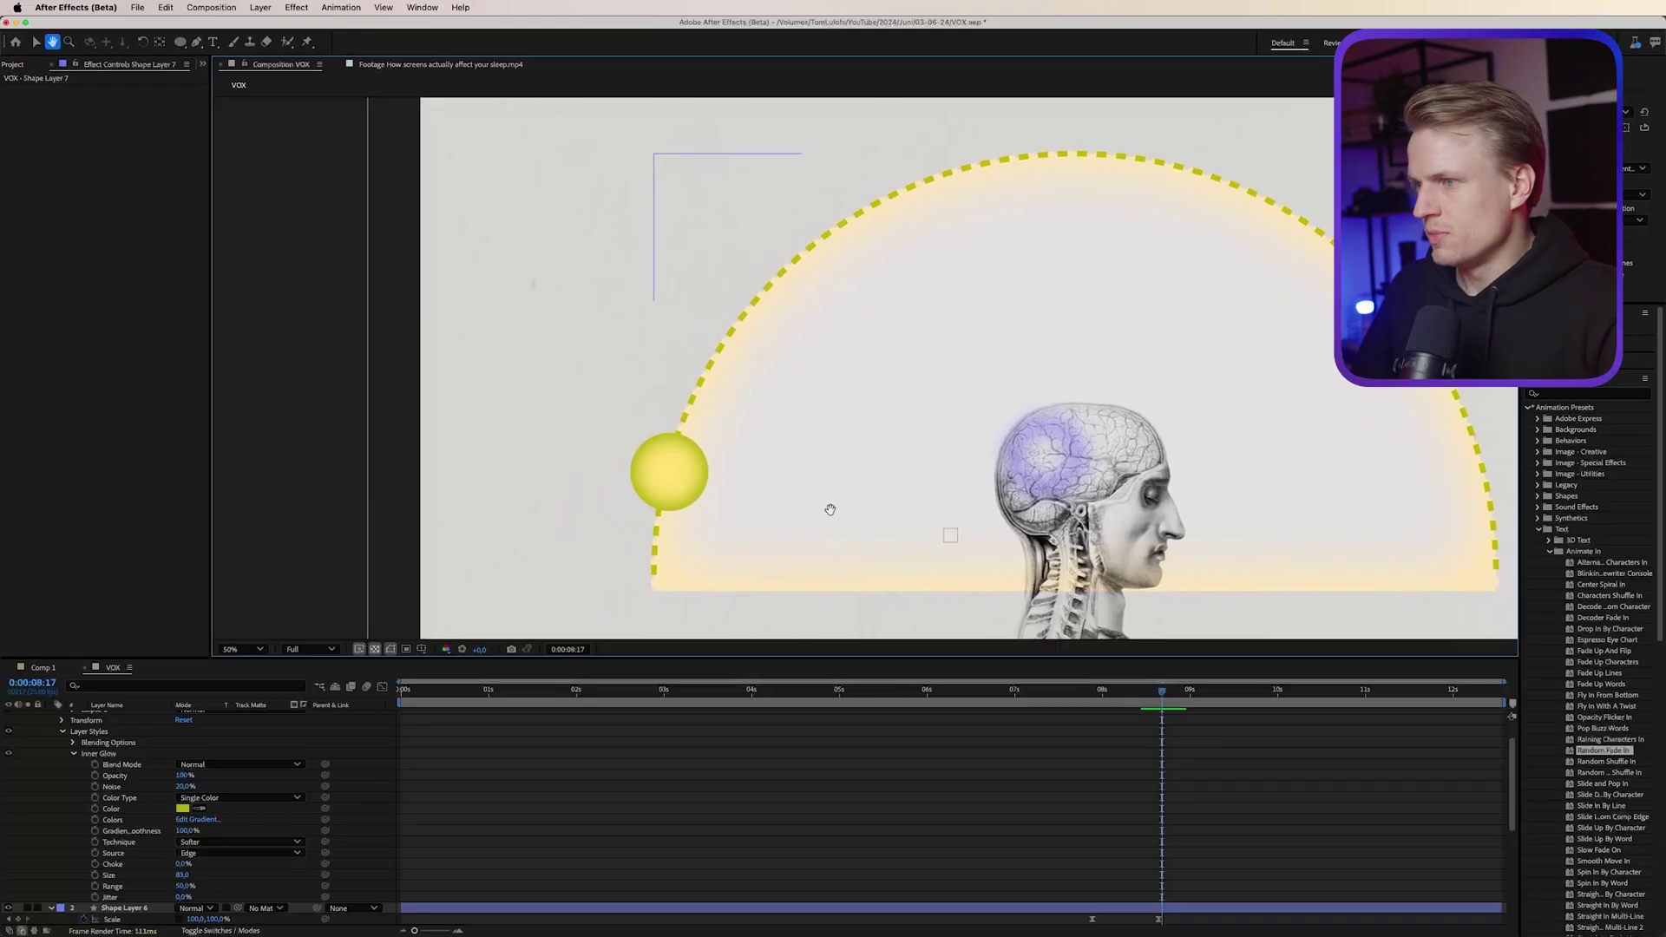
drag(825, 509, 596, 546)
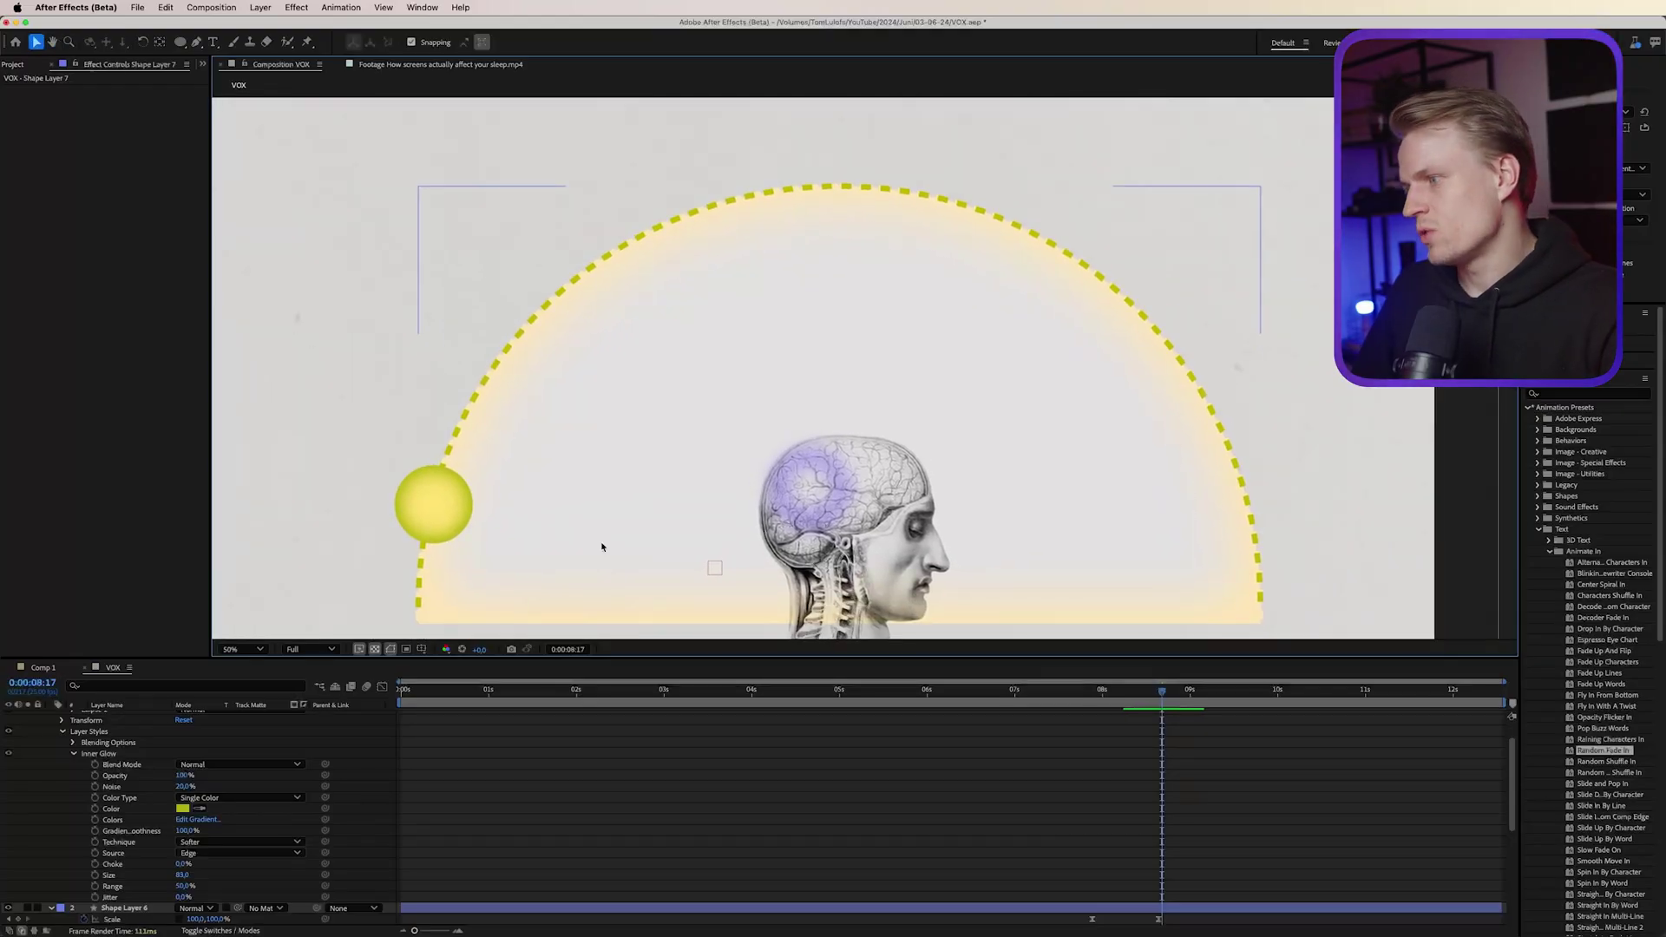
click(418, 511)
drag(418, 512, 401, 604)
scroll(223, 810, up, 2)
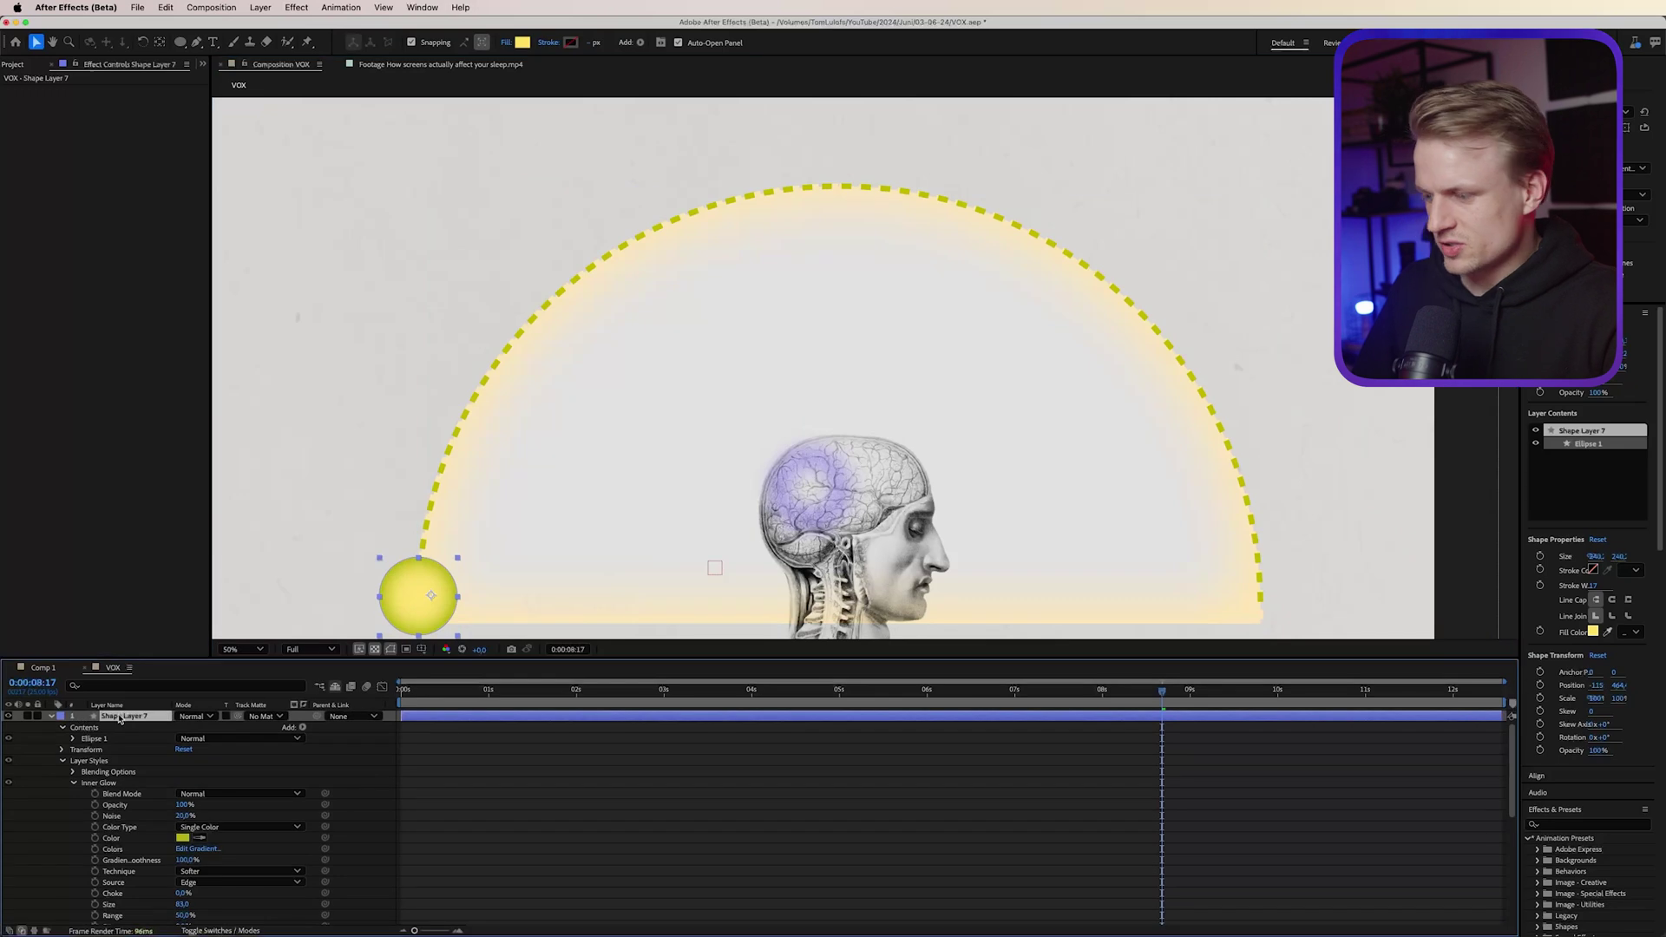
Keyframe the sun's Position, moving it to the arc's top at 9:05
key(u)
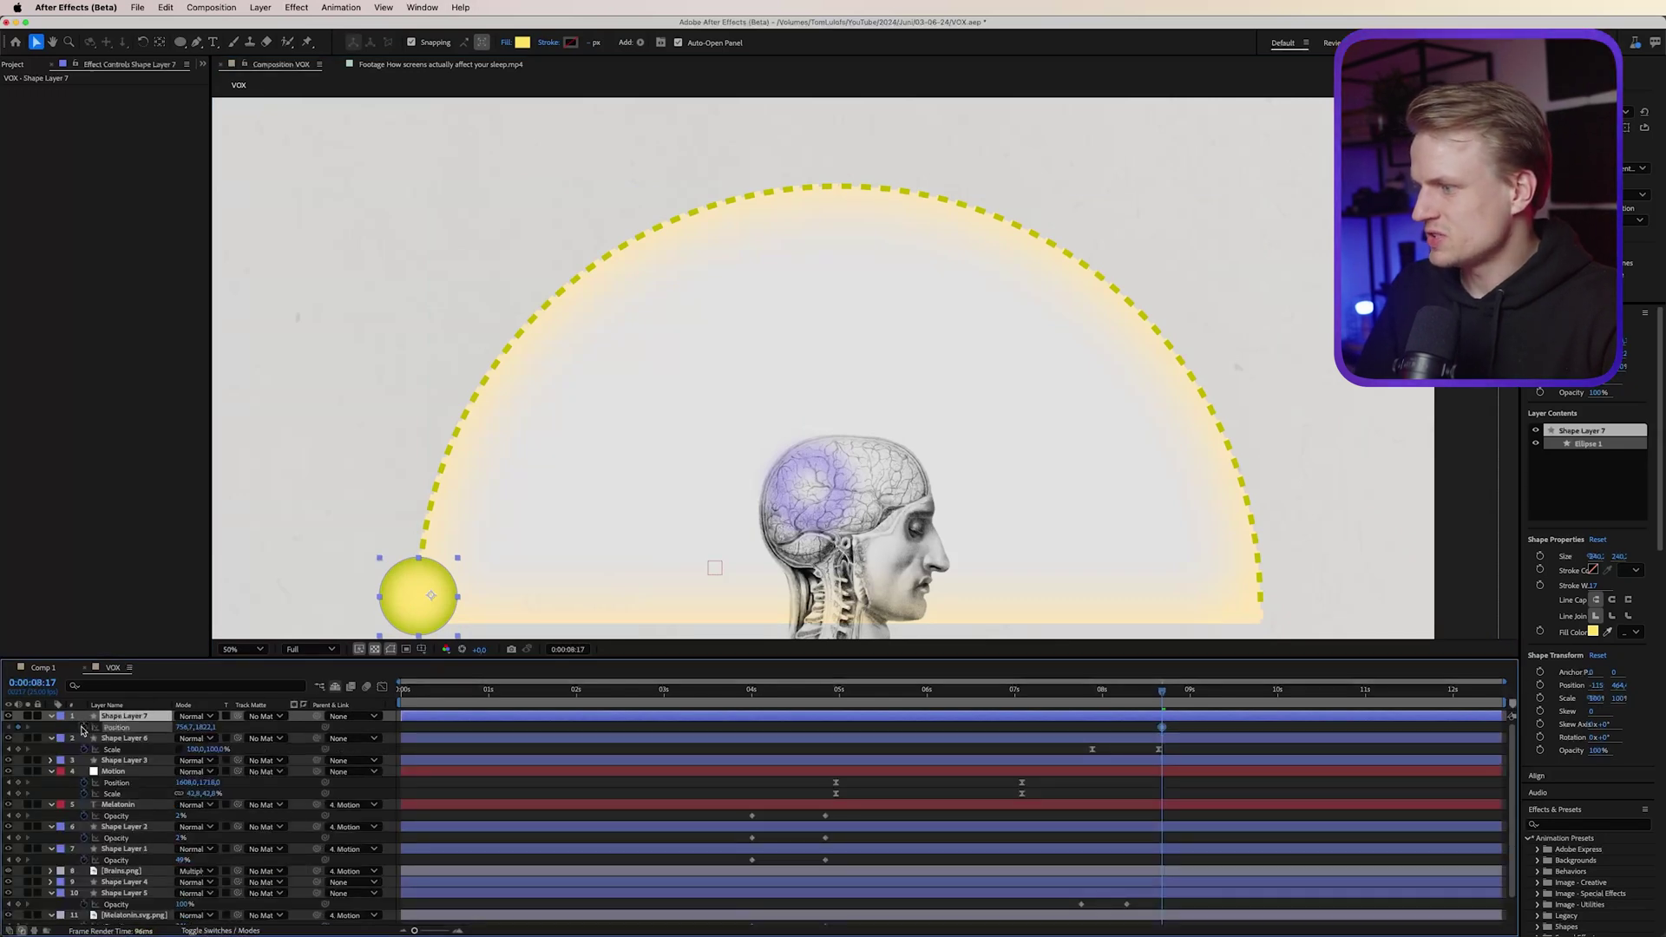
click(1207, 691)
drag(428, 609, 859, 198)
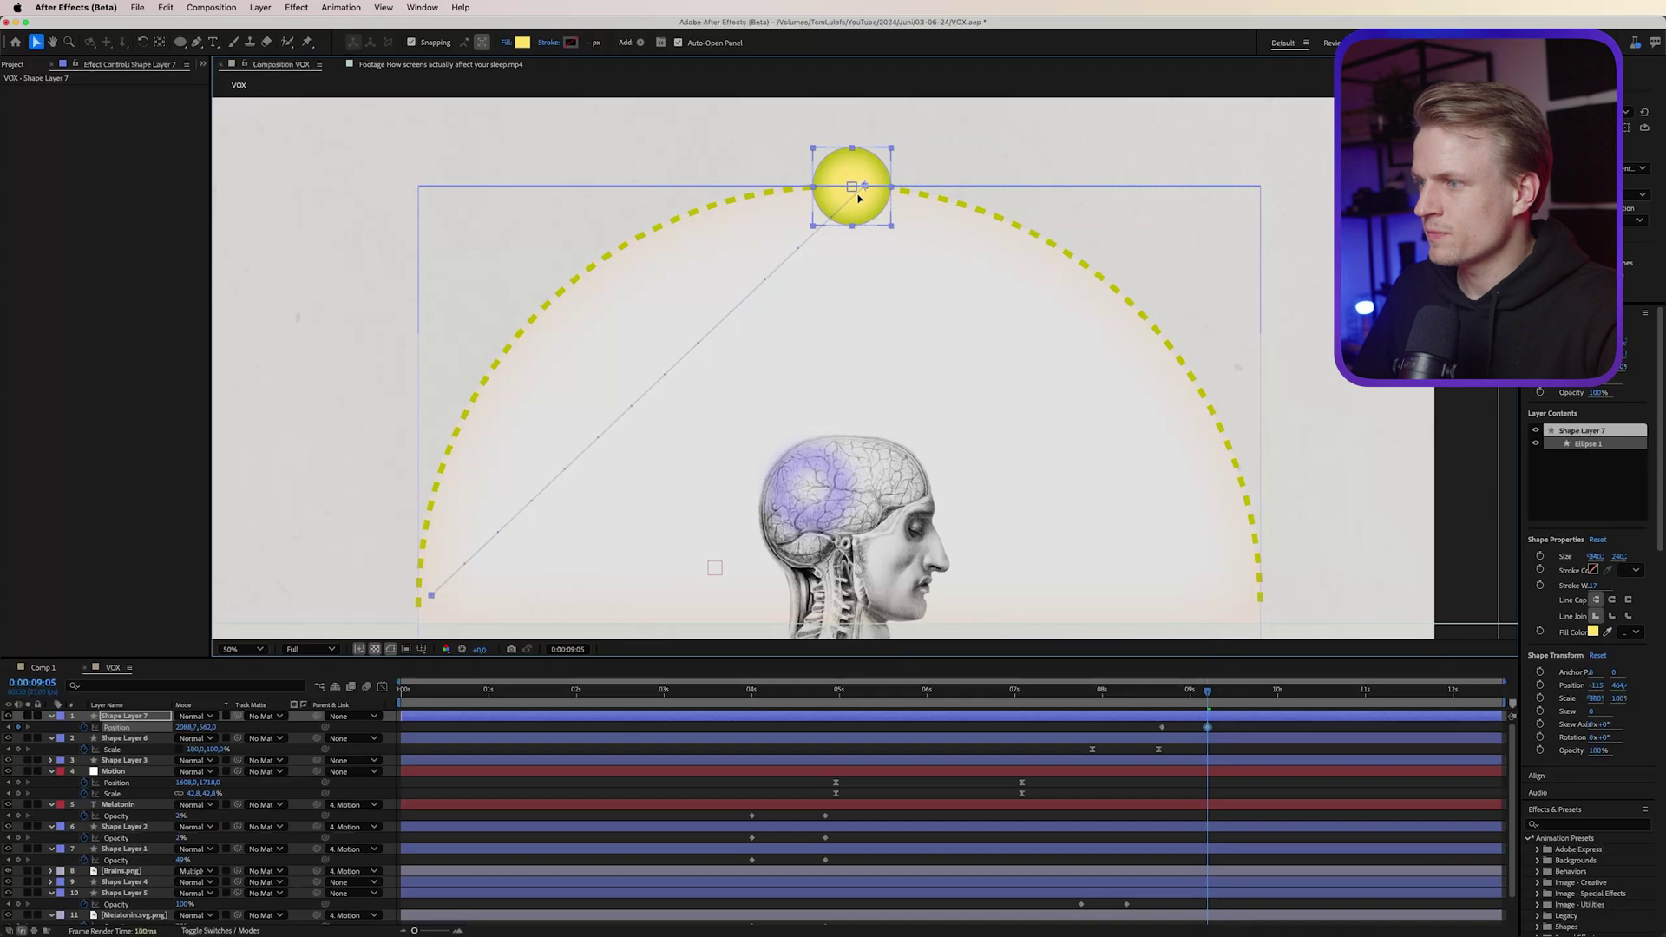
Pull Bezier handles with the Convert Vertex Tool so the motion path follows the arc
click(194, 42)
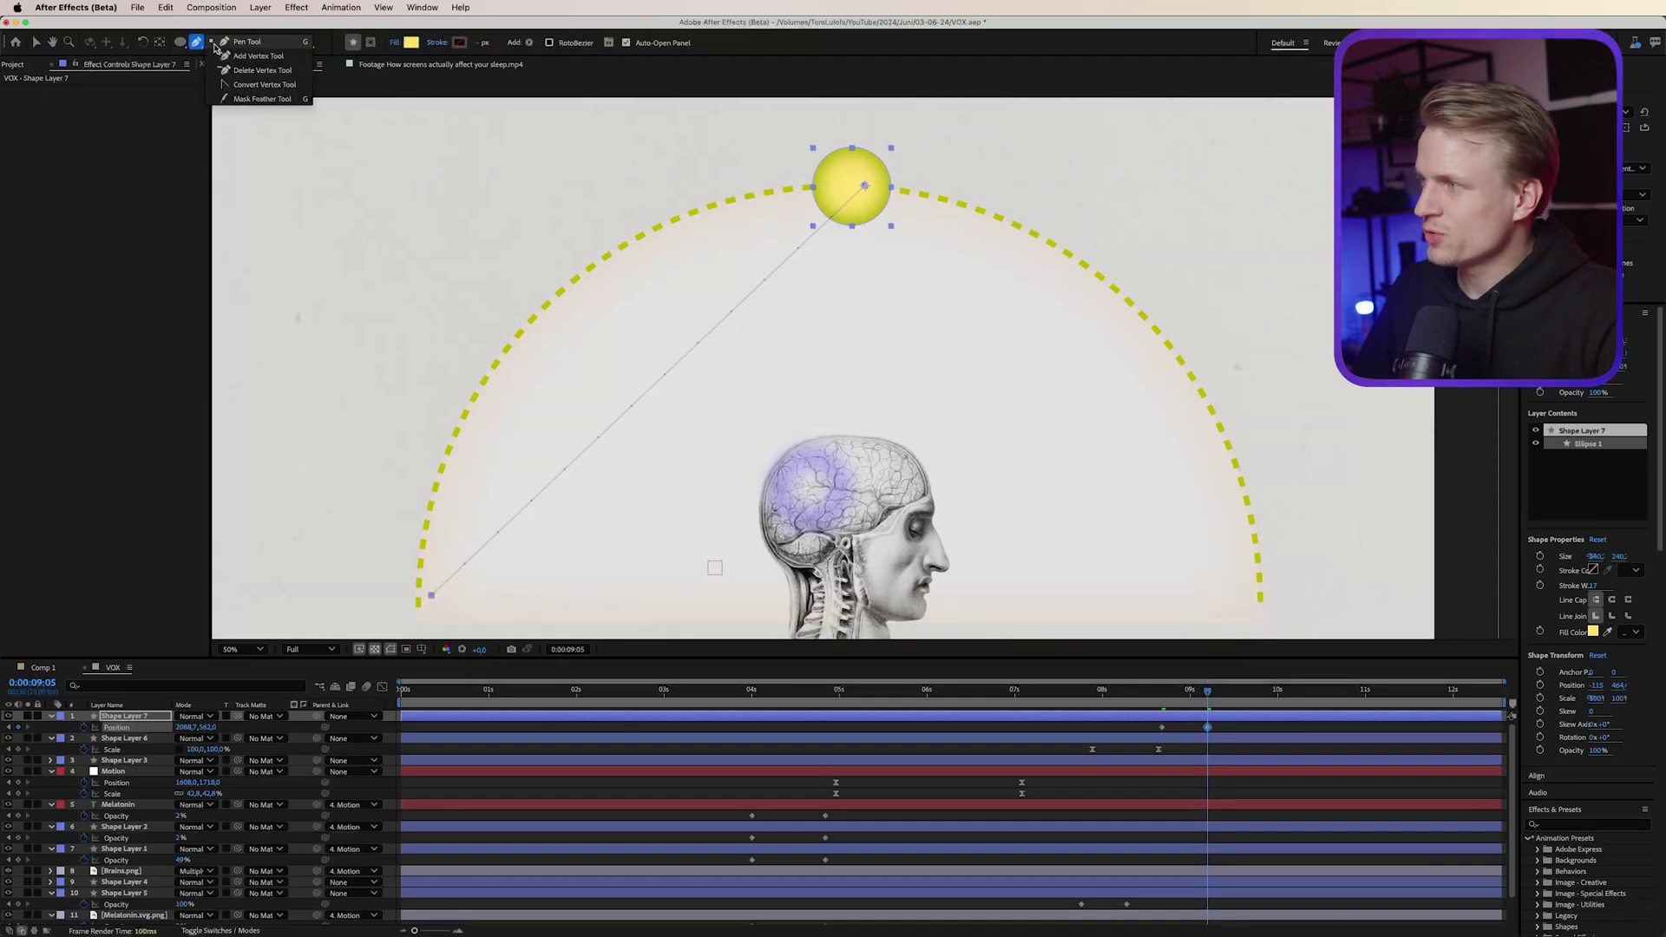
click(254, 86)
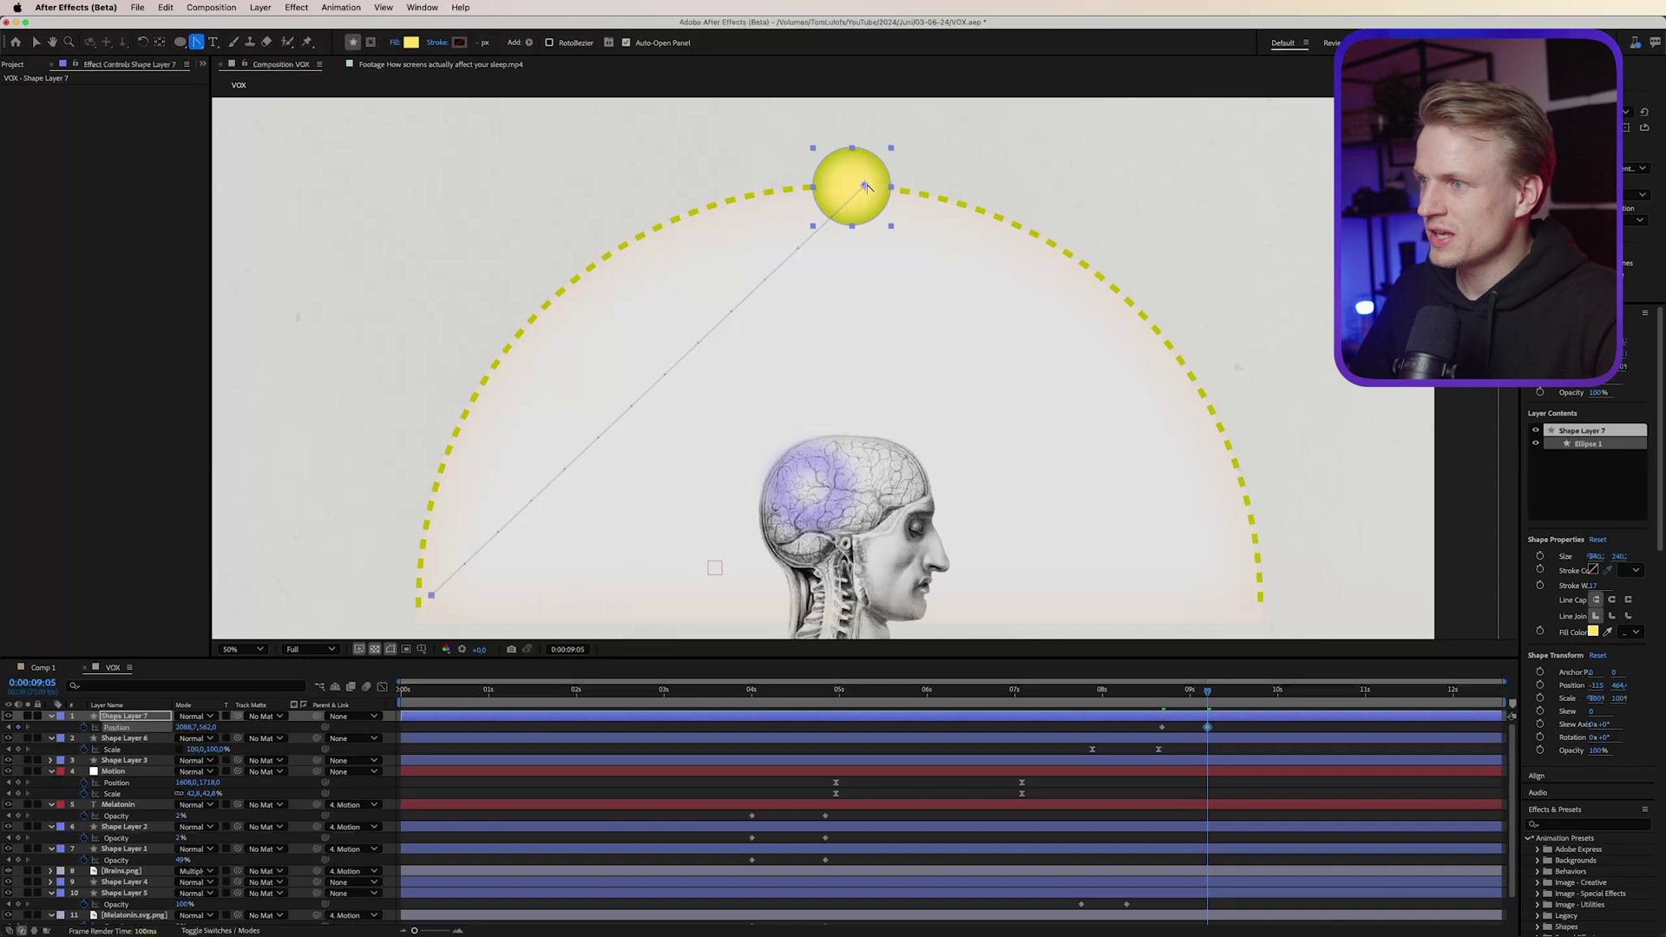
drag(852, 187, 443, 184)
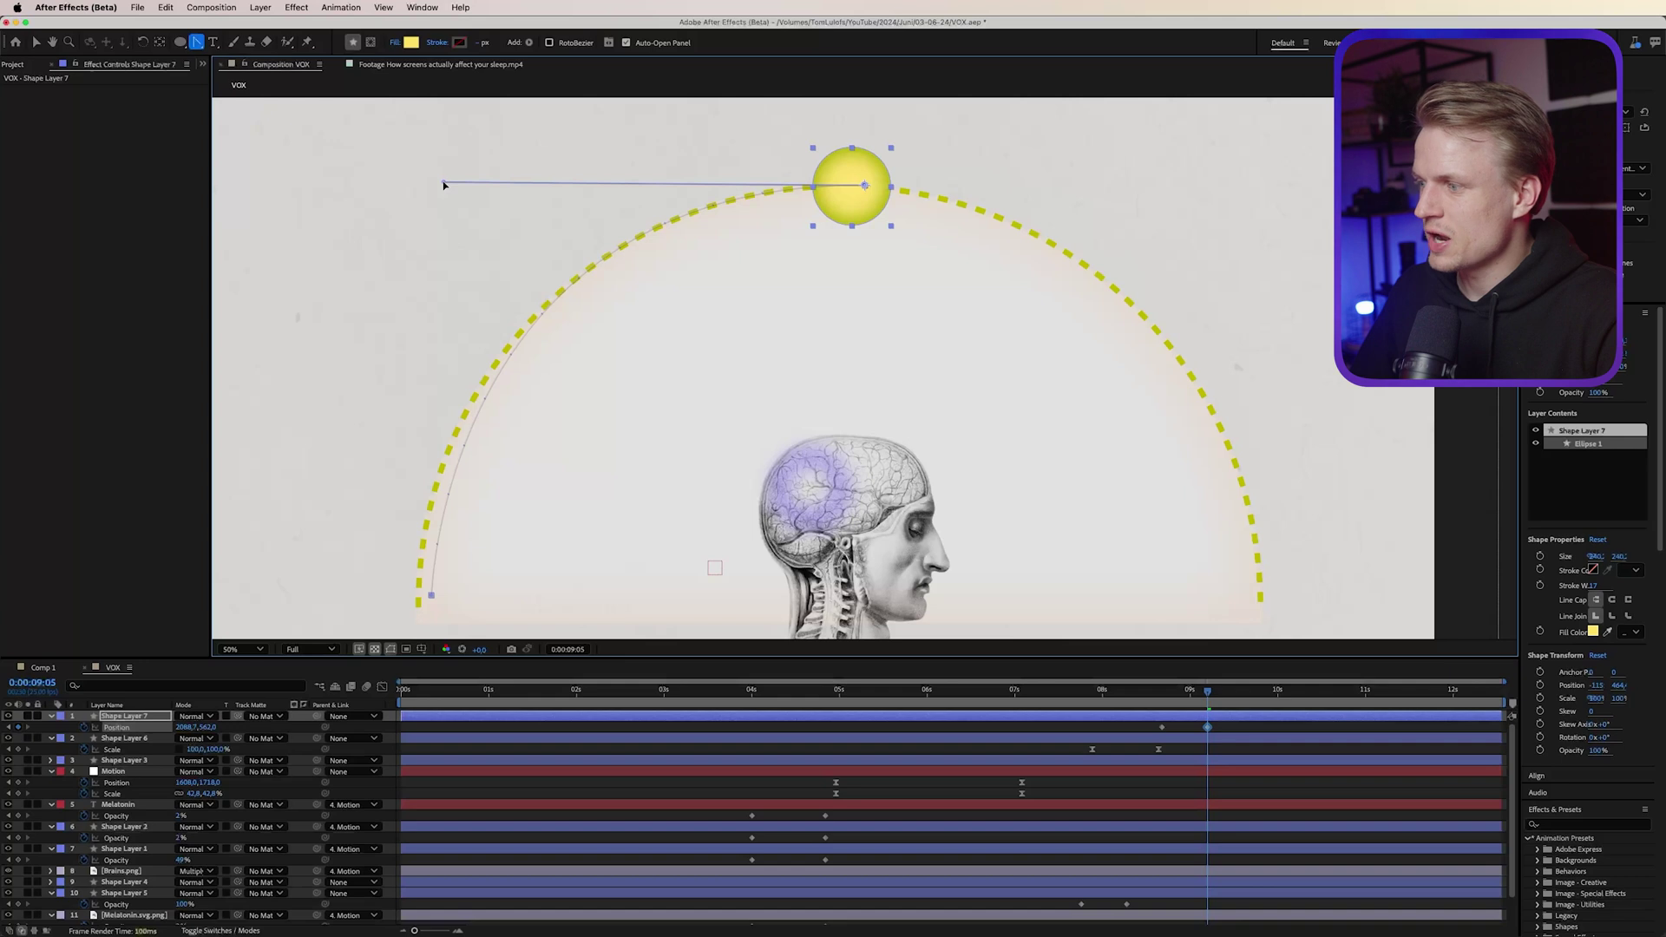
mouse_move(432, 595)
mouse_down()
mouse_move(439, 433)
mouse_move(433, 591)
mouse_up()
key(super+z)
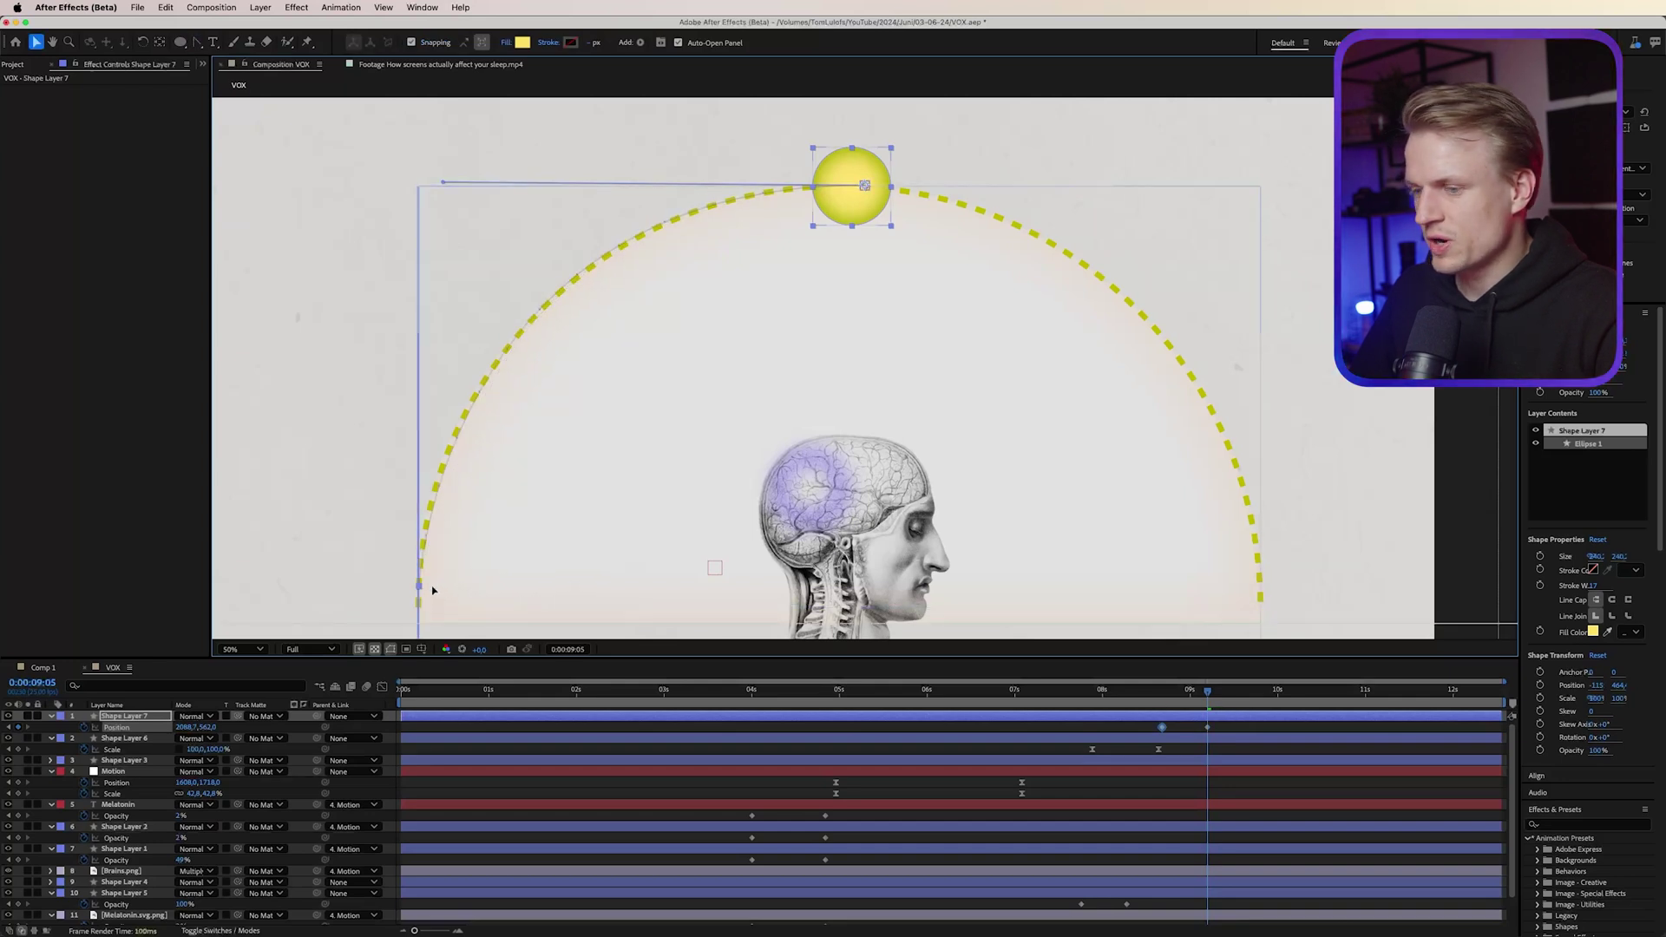
click(1155, 691)
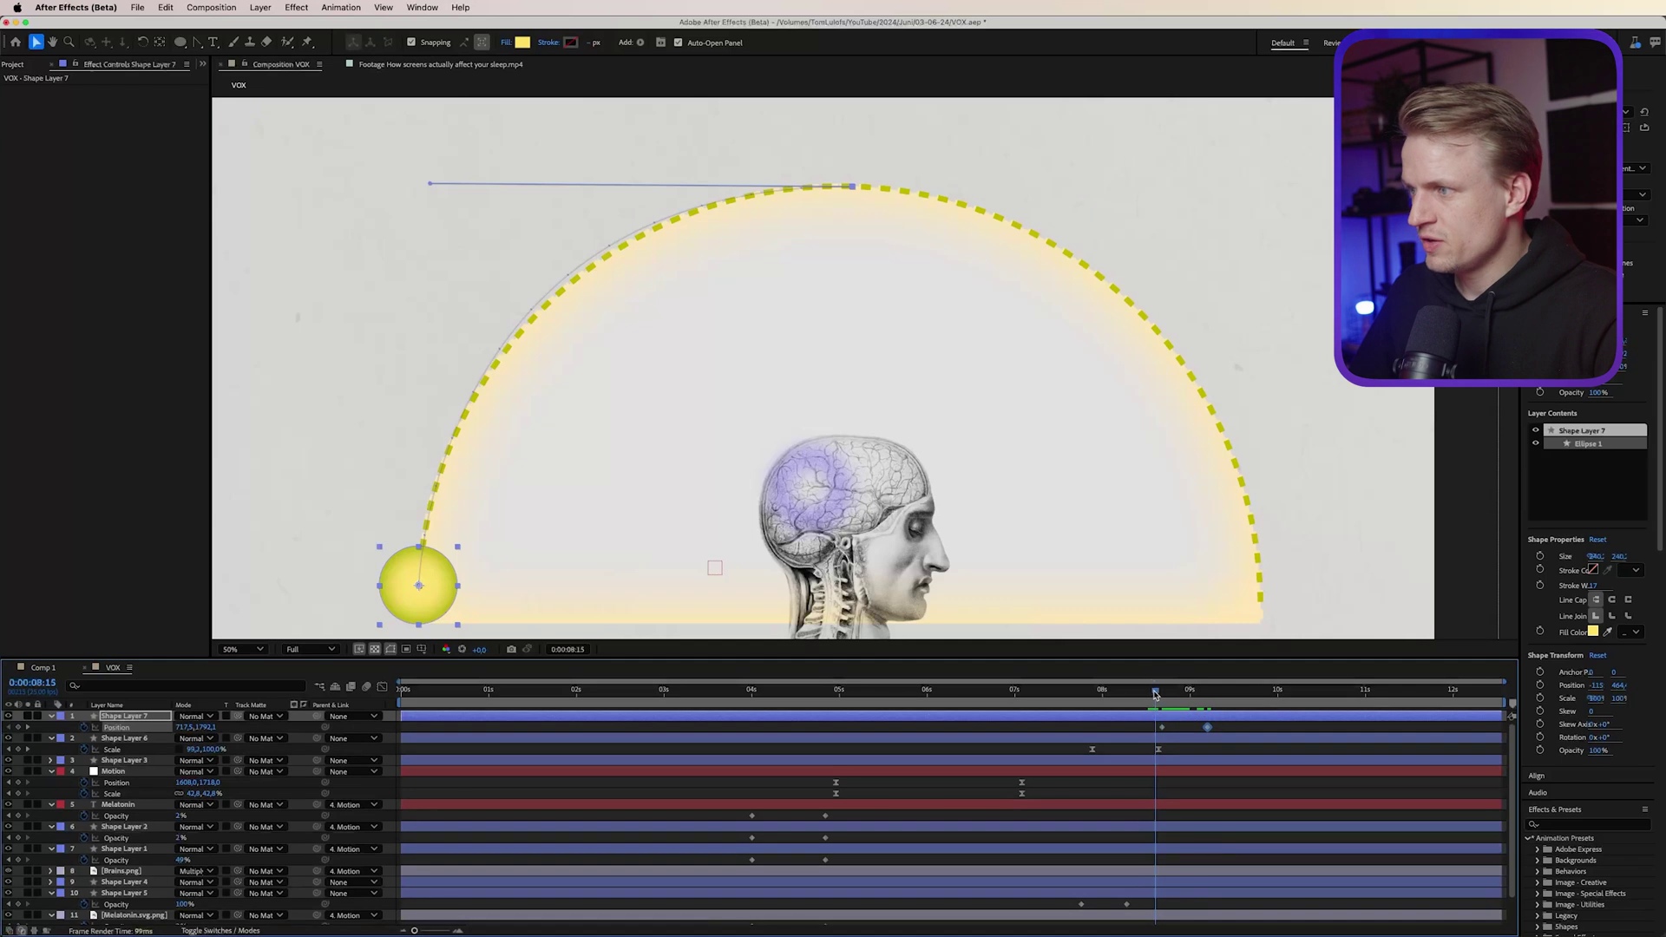
Start the sun's rise earlier and set its Auto-Orient to Orient Along Path
drag(1155, 694, 1092, 728)
click(1097, 694)
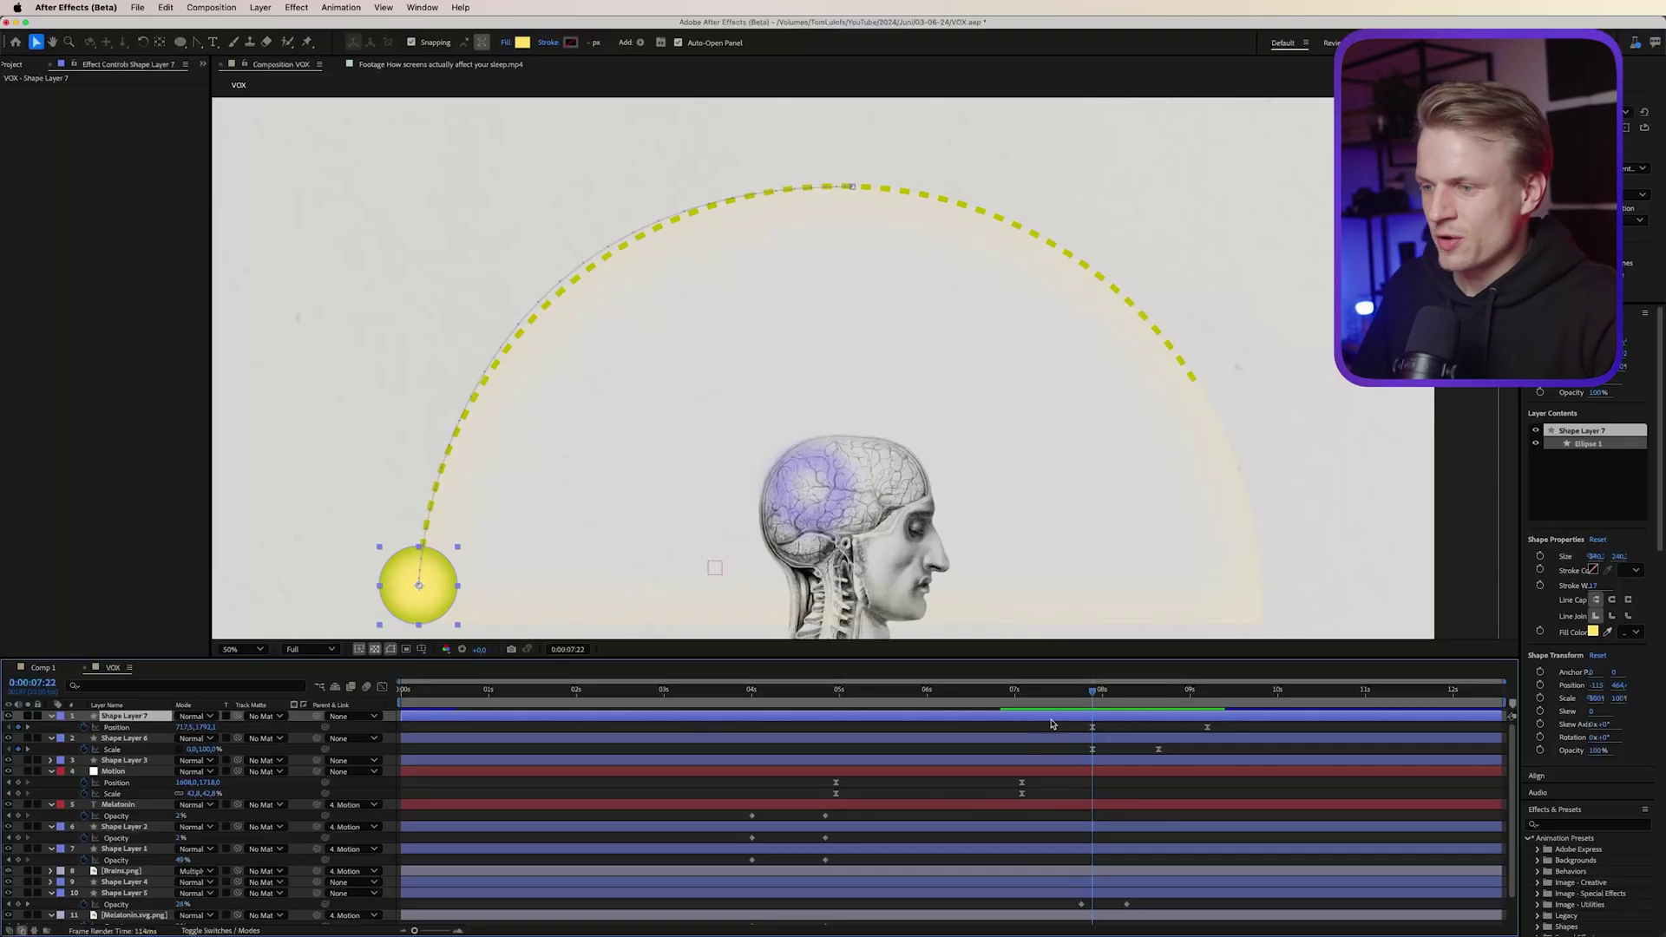
right_click(1052, 724)
mouse_move(1145, 599)
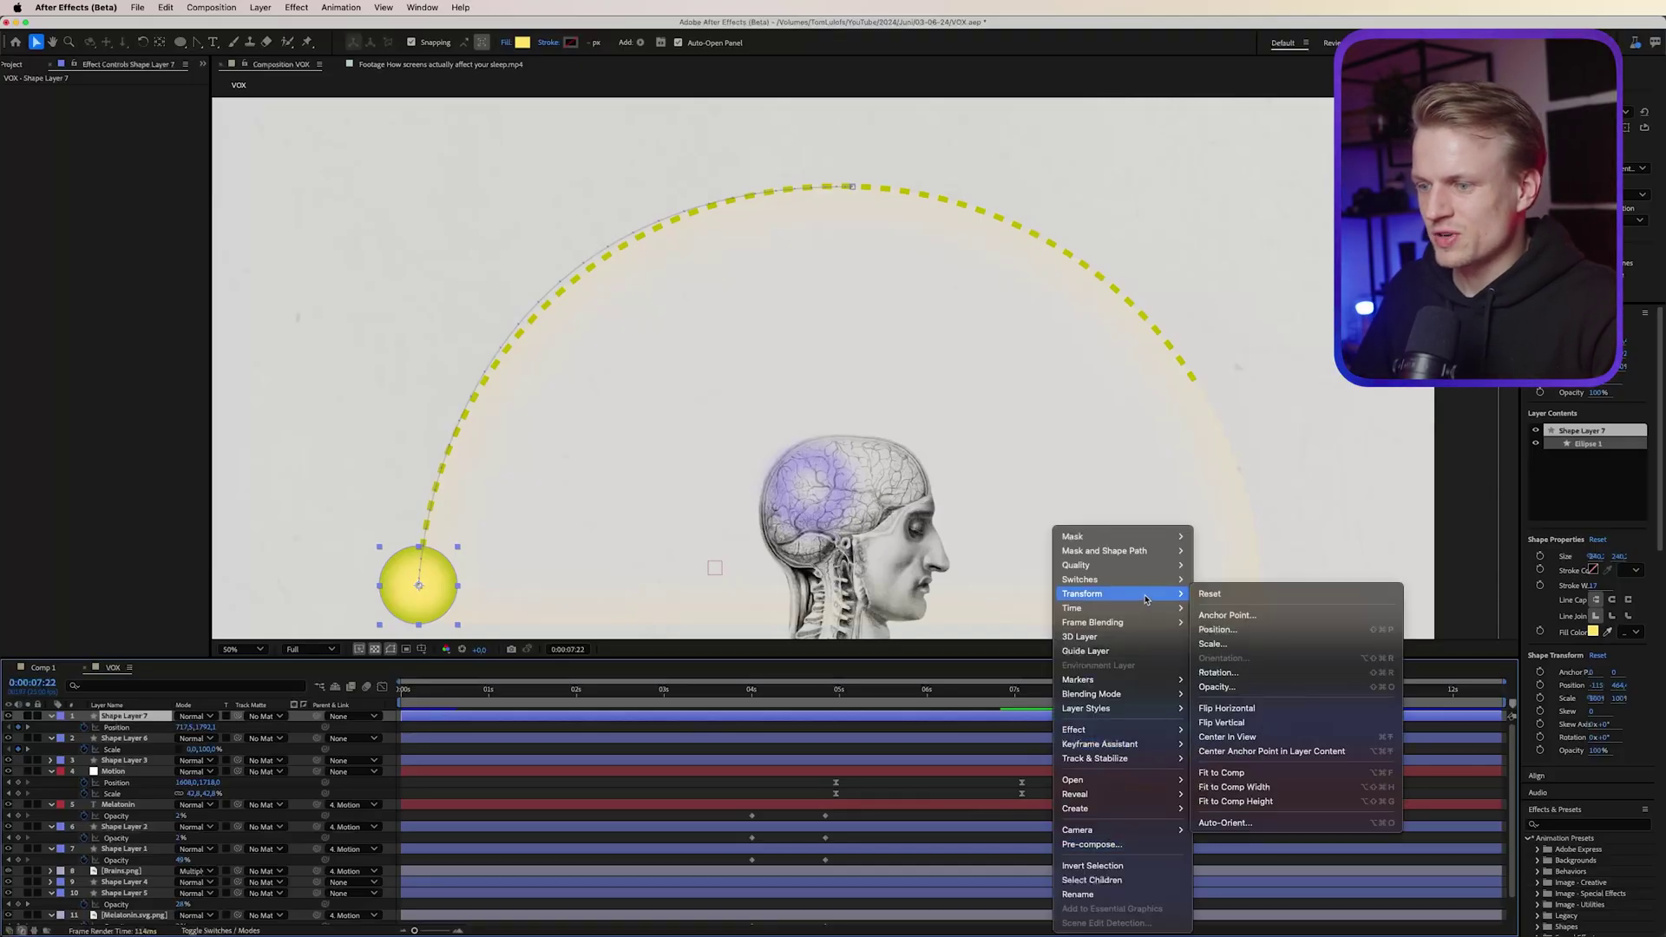
click(1224, 822)
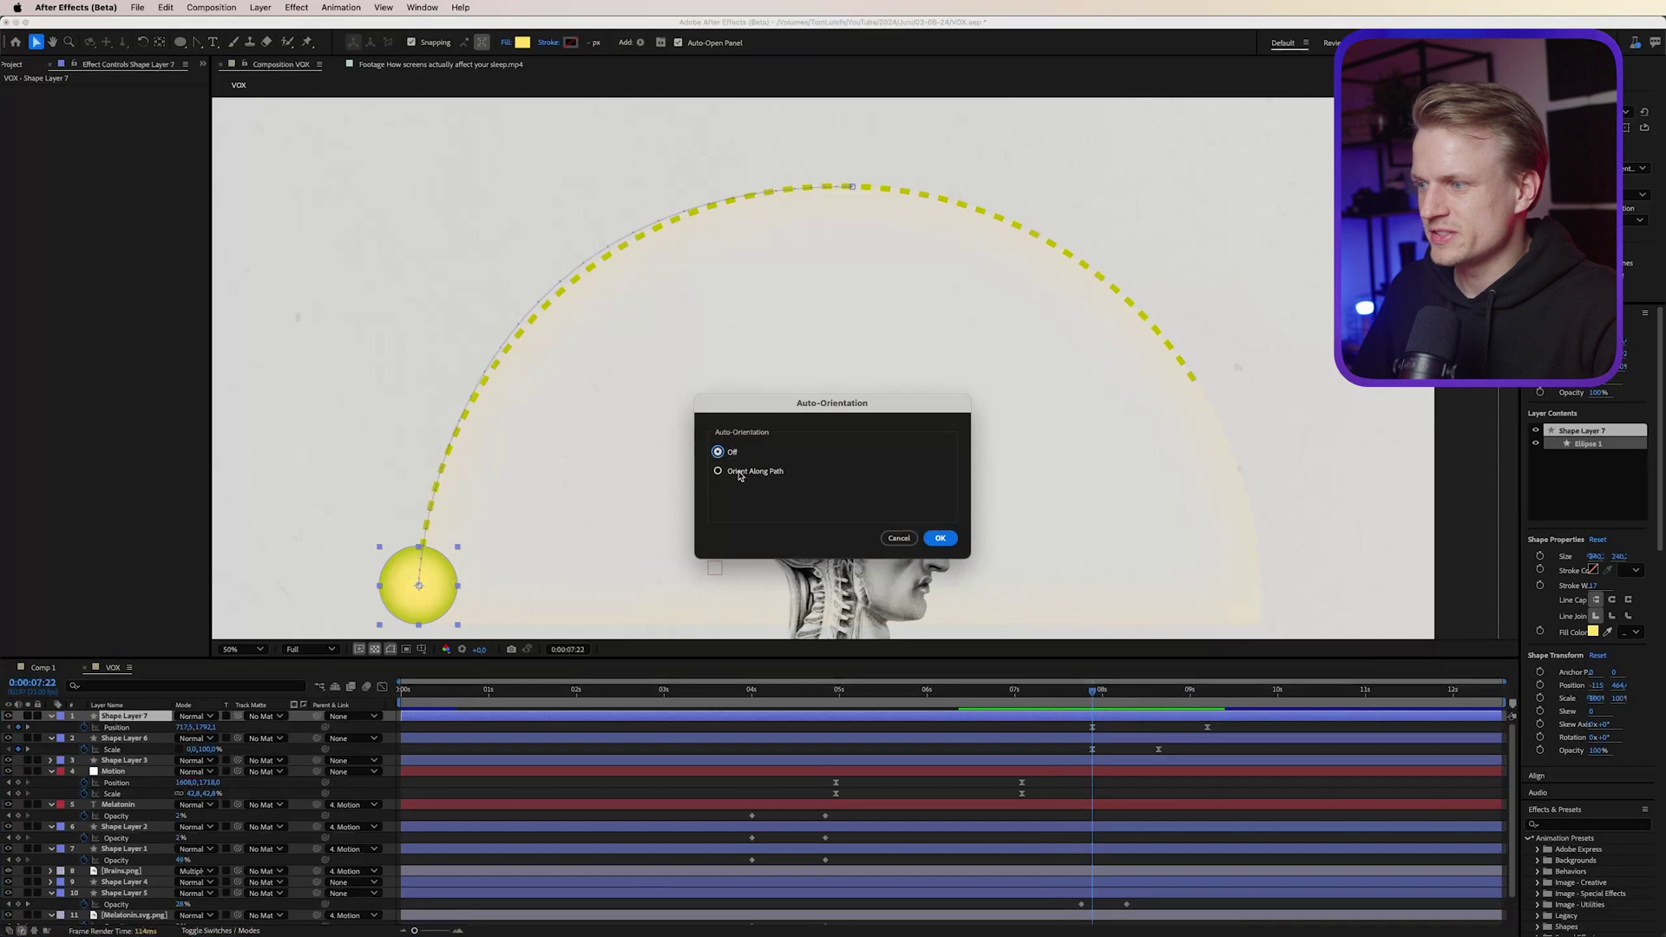
click(939, 538)
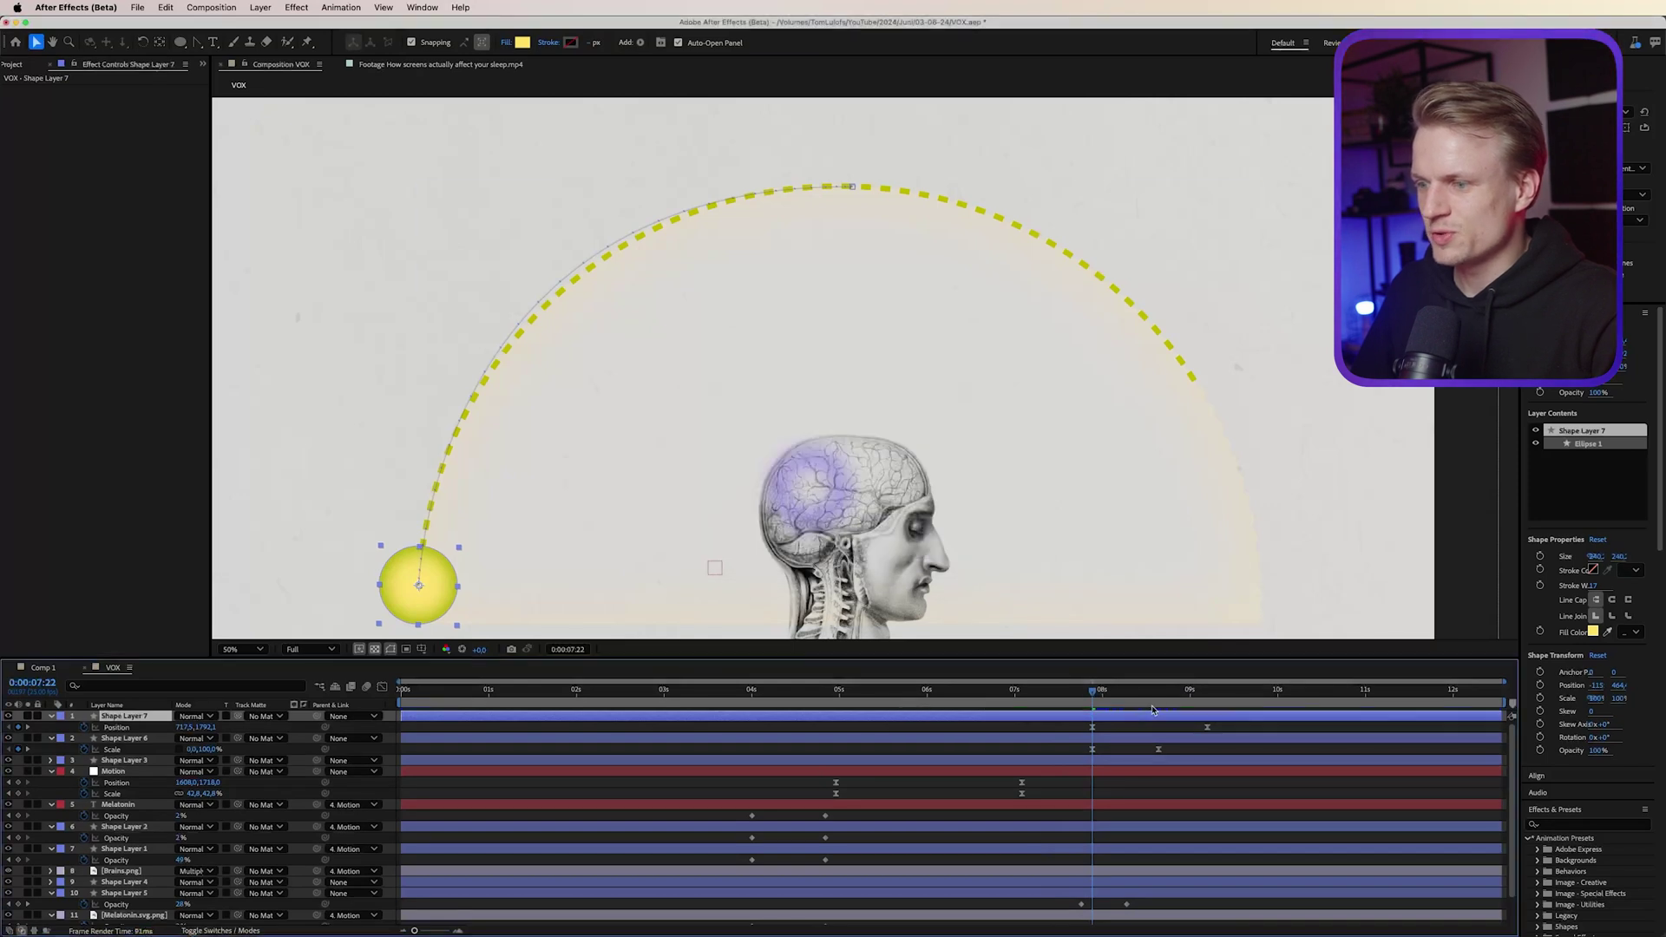
drag(1092, 695, 1207, 701)
click(179, 42)
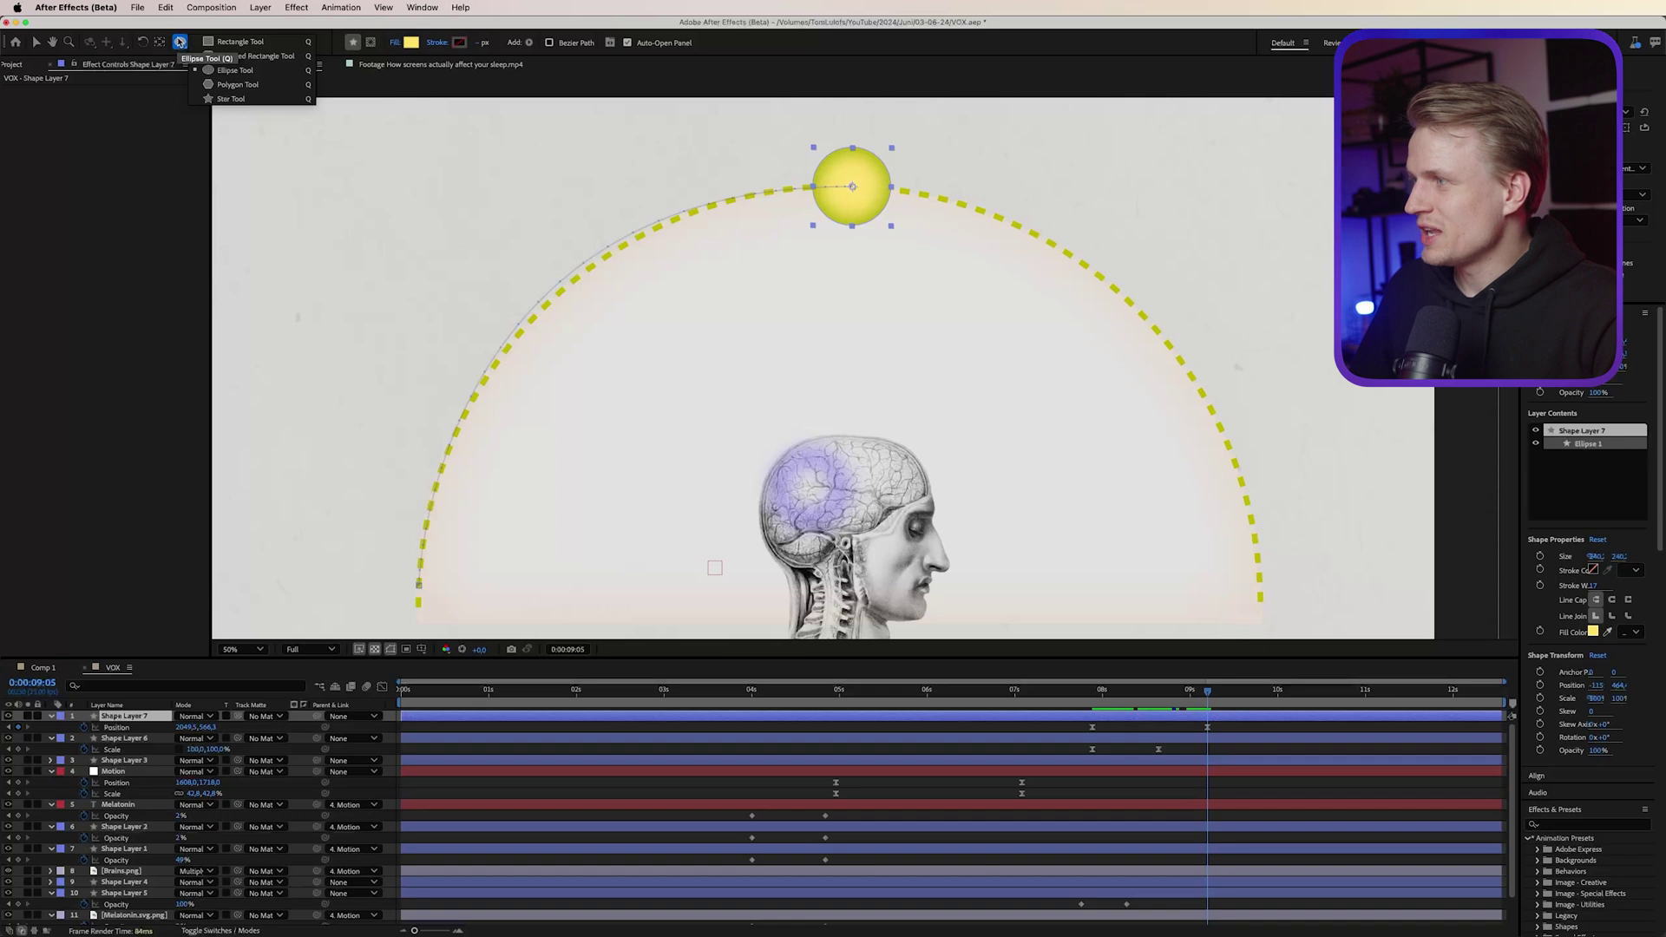
Pen a closed triangular beam from the sun's centre to above the head, then search effects for 'gau'
click(192, 42)
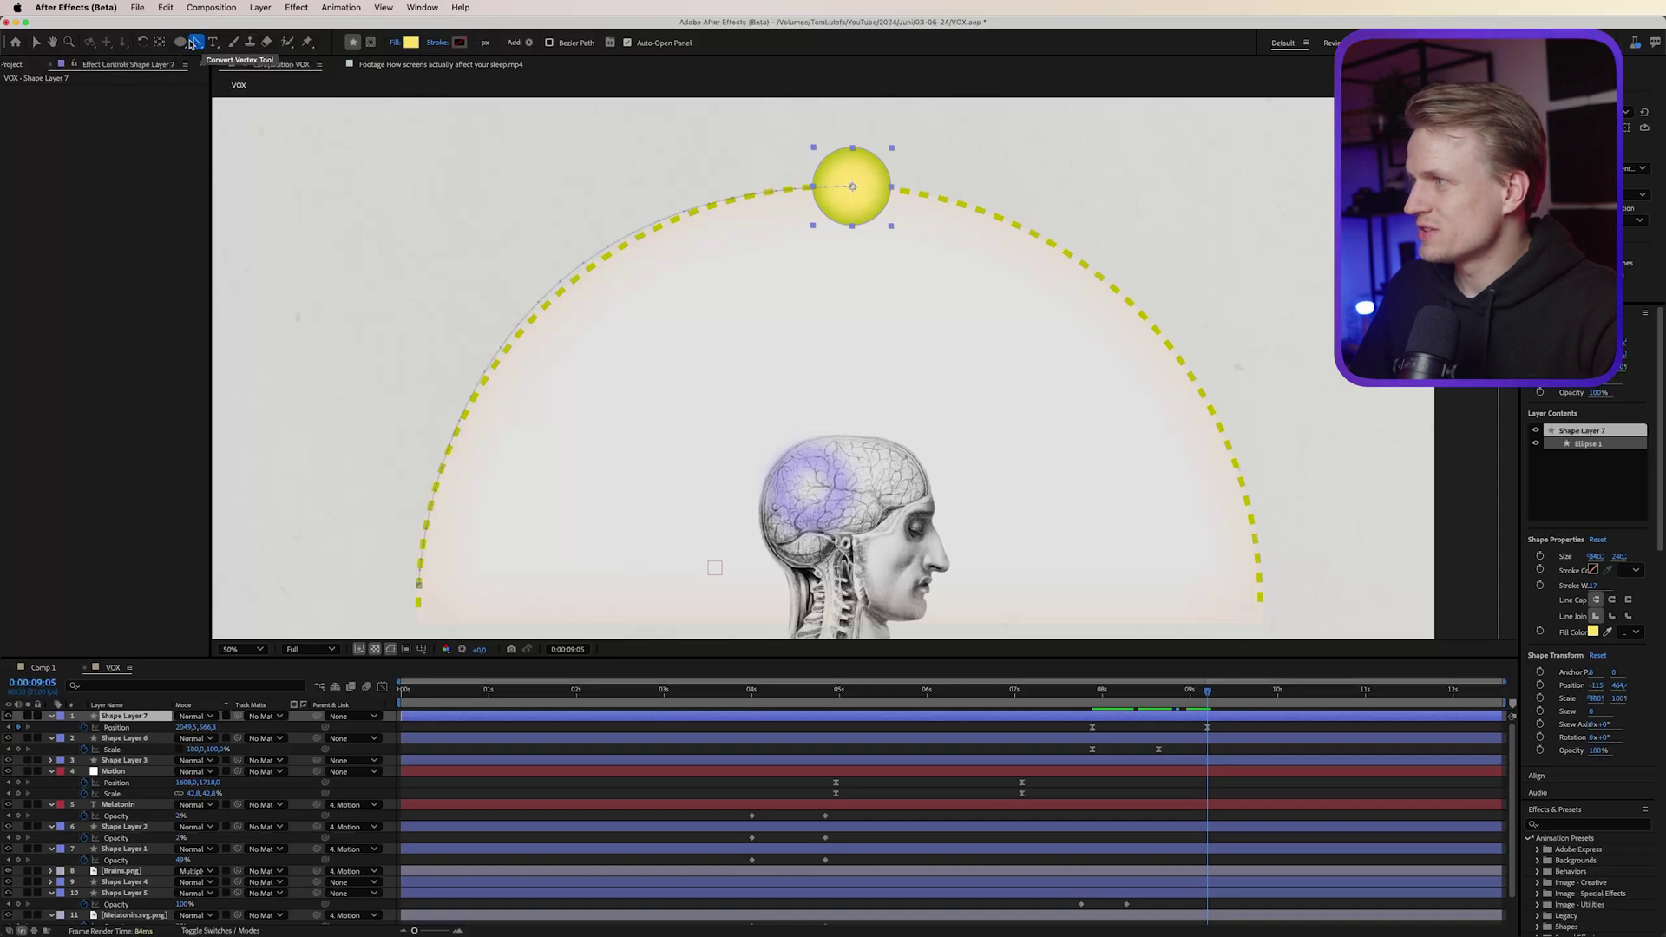
click(192, 43)
click(227, 63)
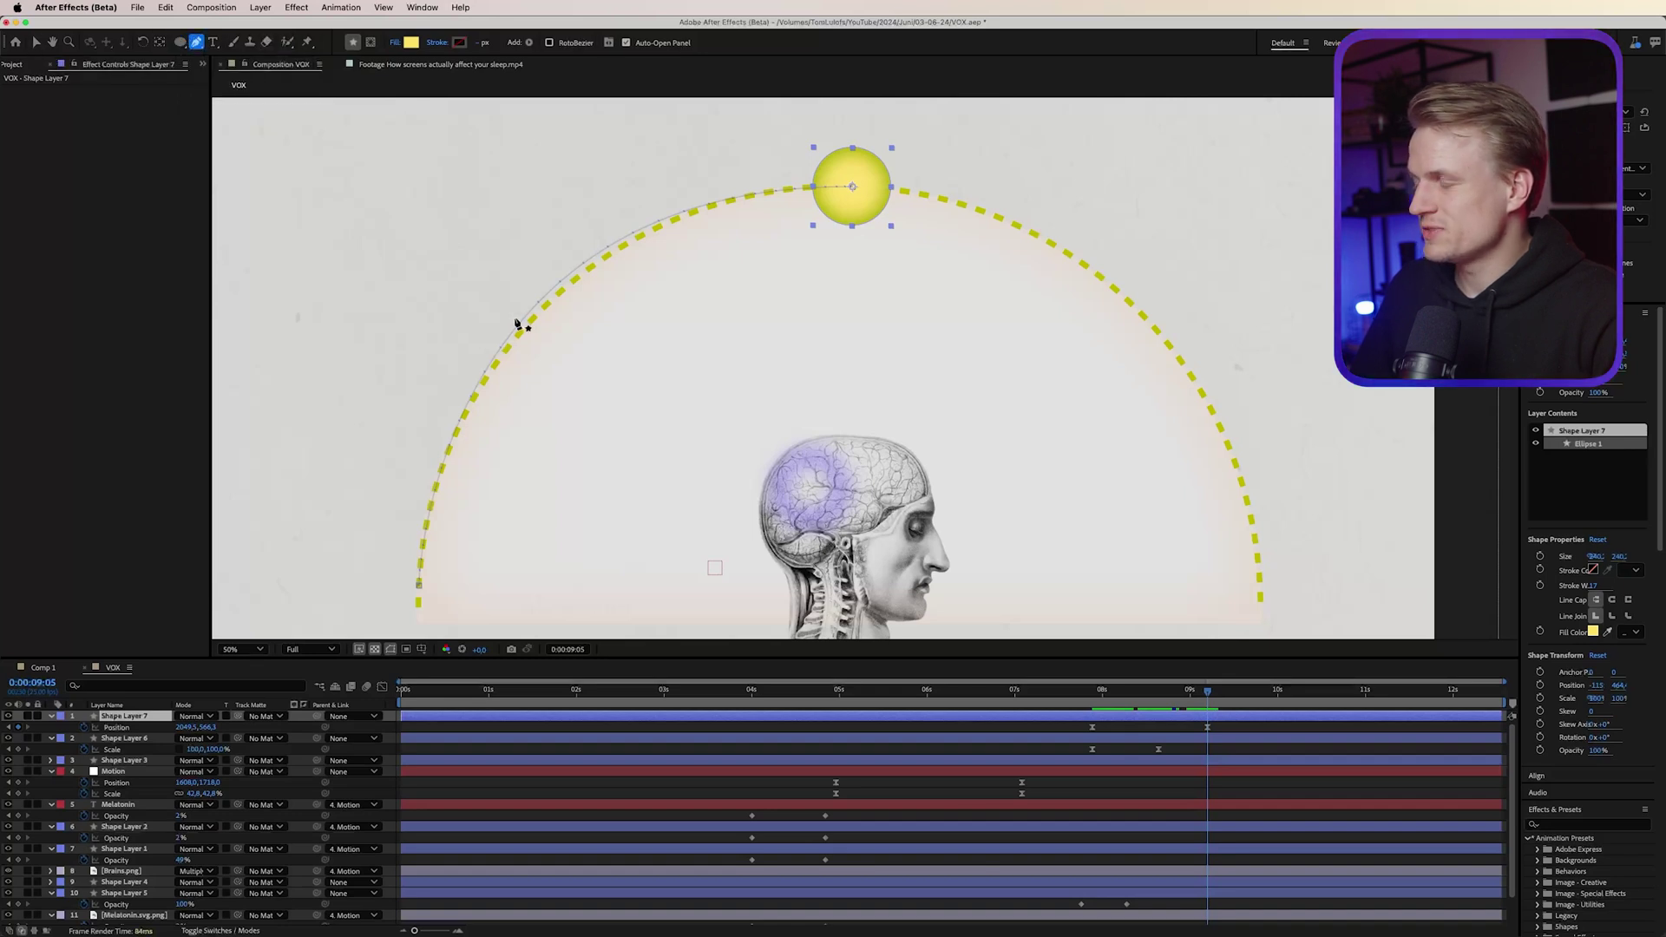
click(1213, 747)
click(850, 185)
click(765, 435)
click(930, 447)
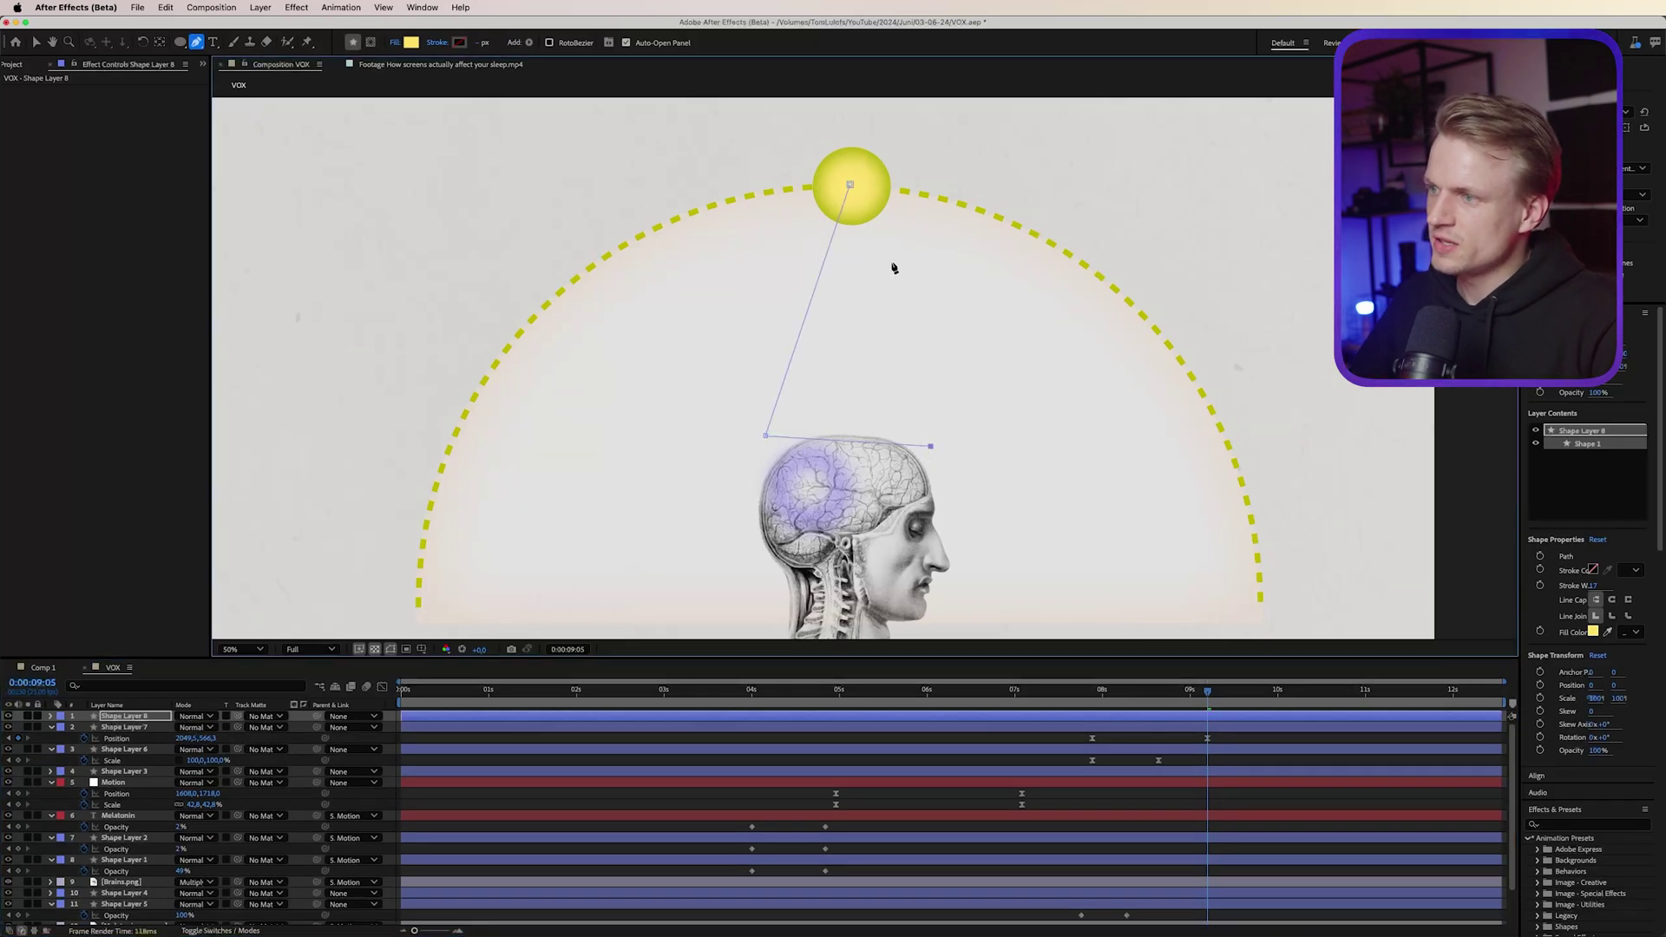
click(851, 185)
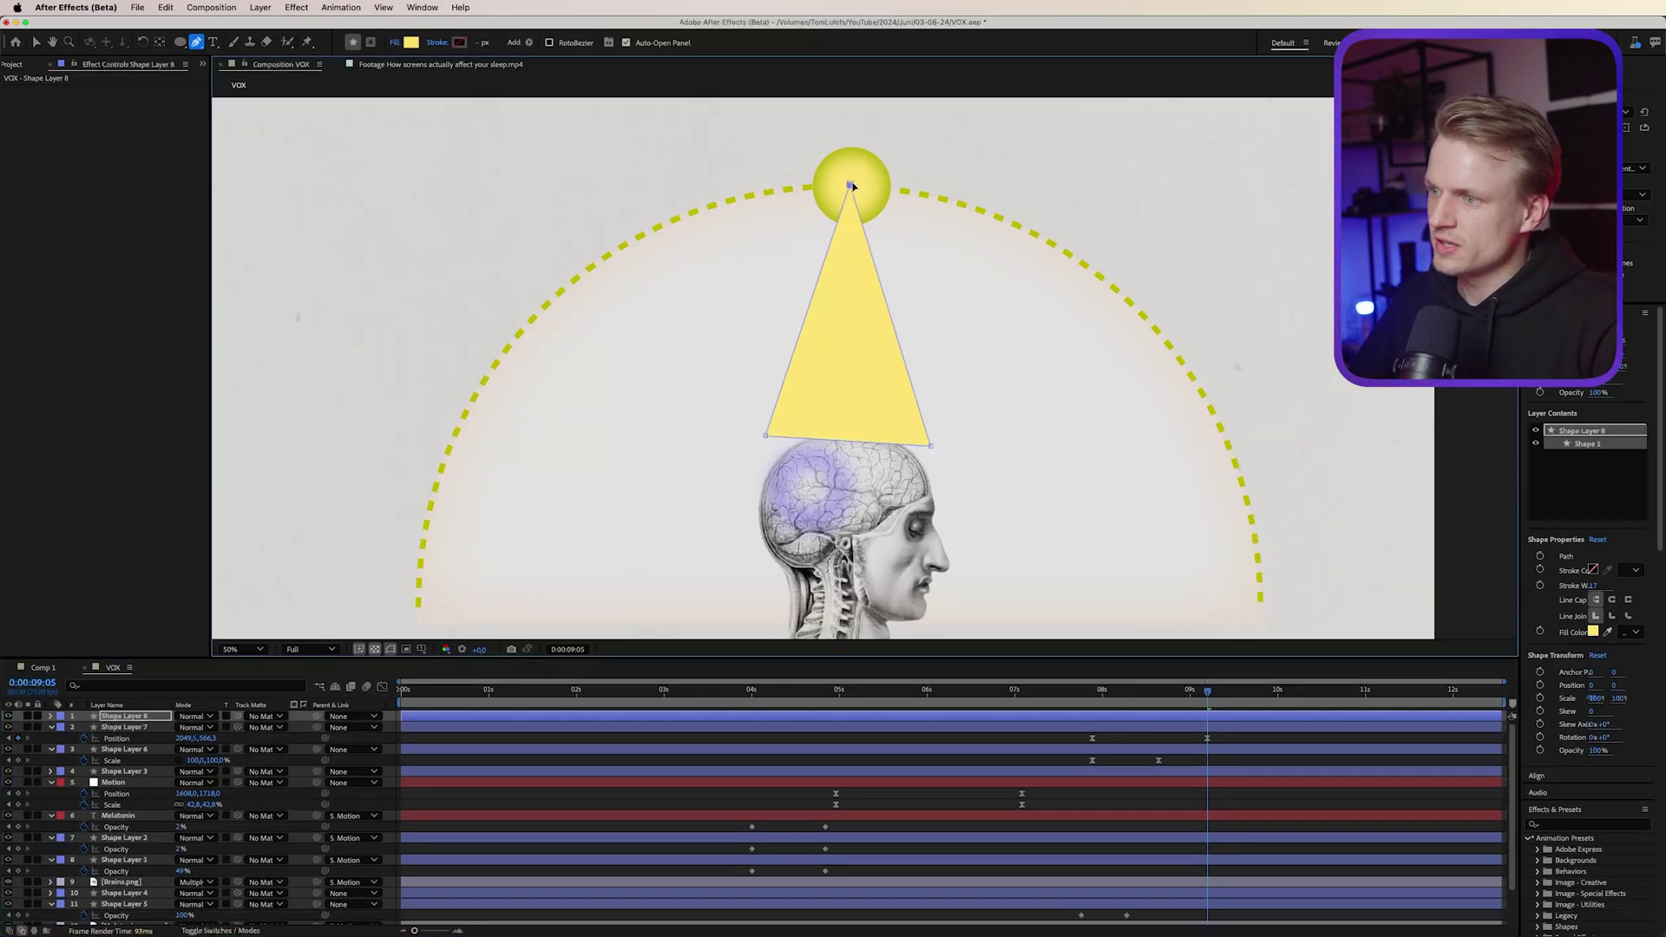
click(1588, 824)
Apply Gaussian Blur to the triangle beam, Shape Layer 8, and raise Blurriness heavily
text(gaus)
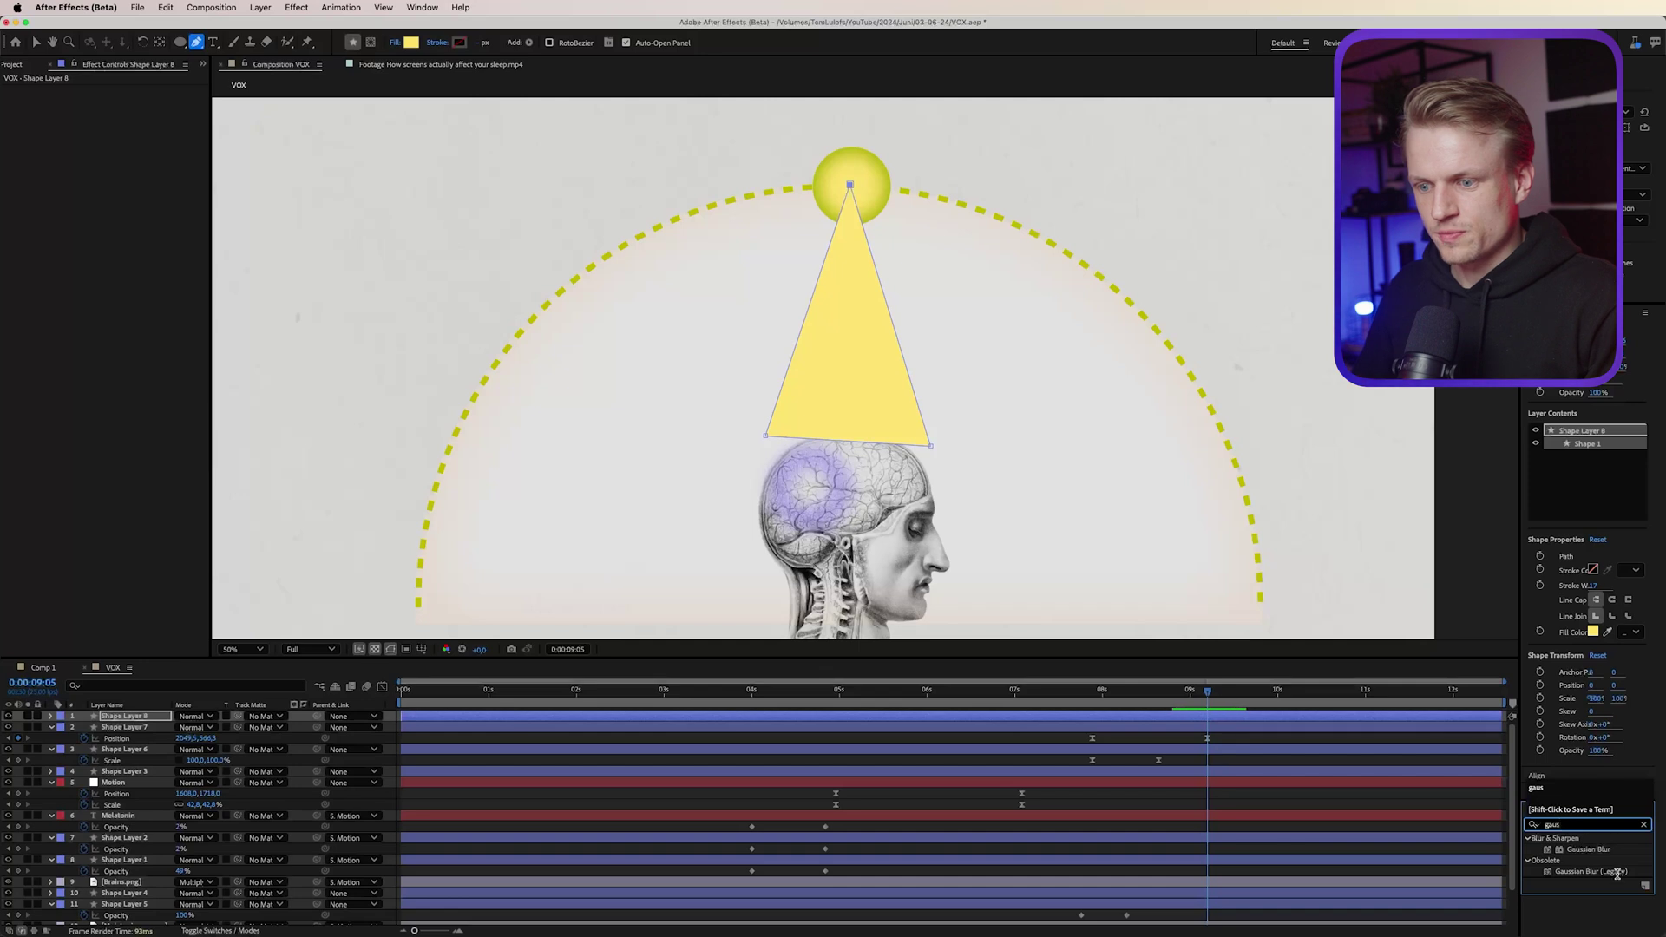
text(v)
drag(1588, 849, 119, 103)
drag(670, 154, 681, 154)
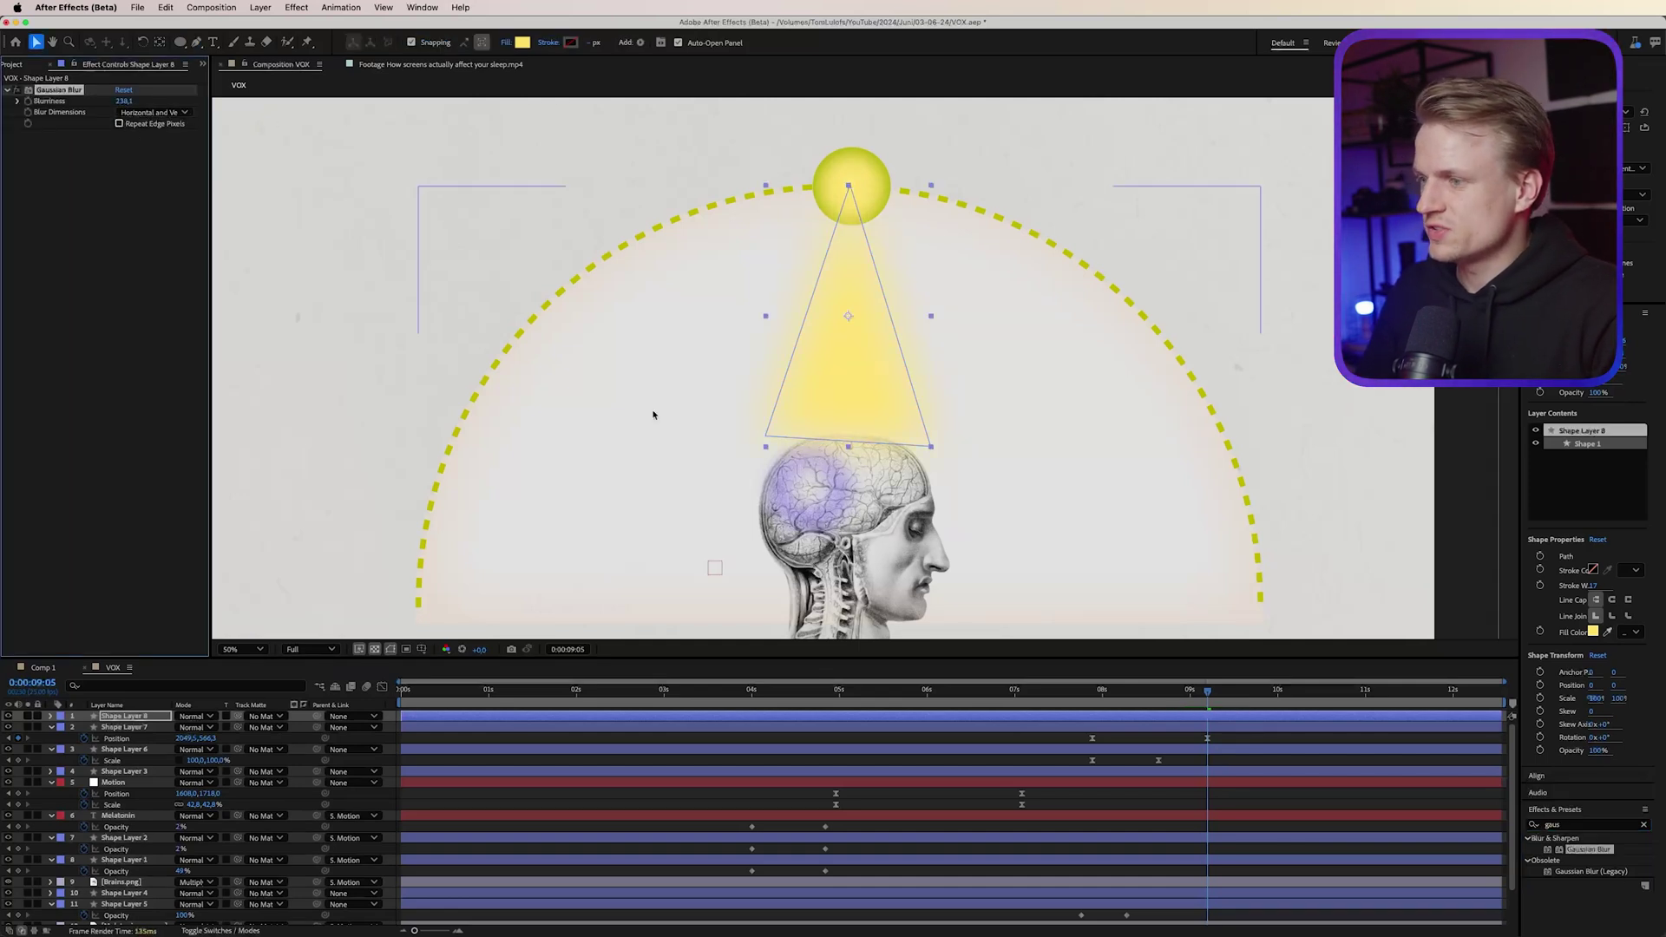
Add a vertex mid-way along the beam's bottom edge and pull it upward into a notch
key(g)
click(851, 443)
drag(851, 444, 850, 397)
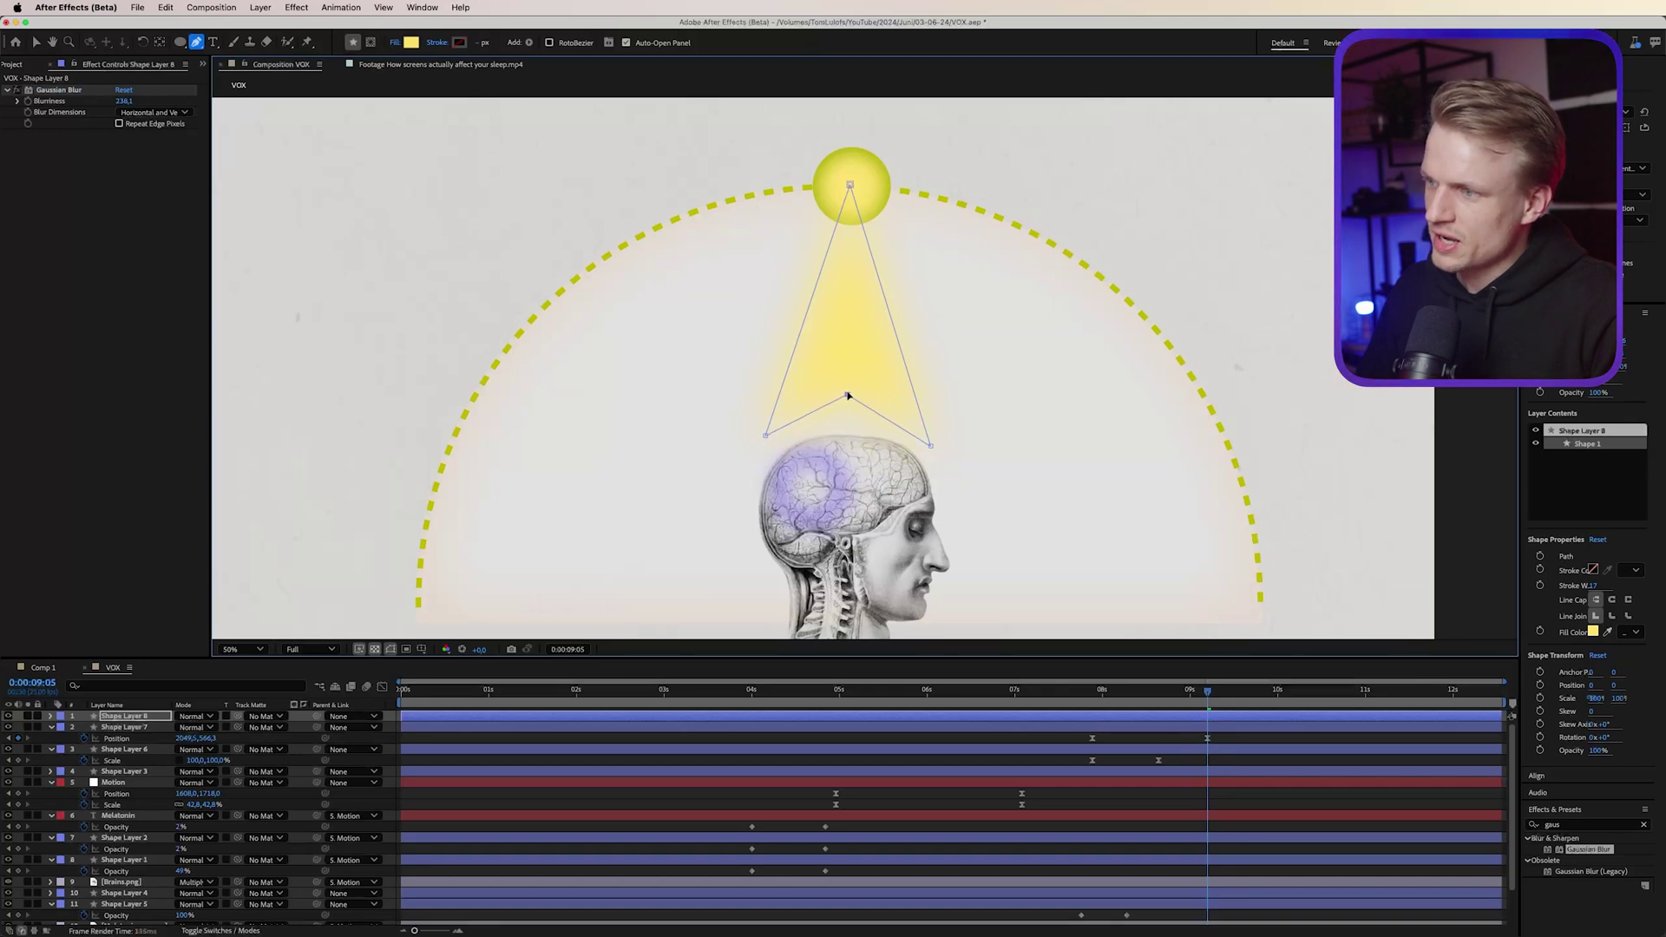
Copy Noise Alpha from Shape Layer 1 onto the beam and set its Amount to 70%
click(1486, 860)
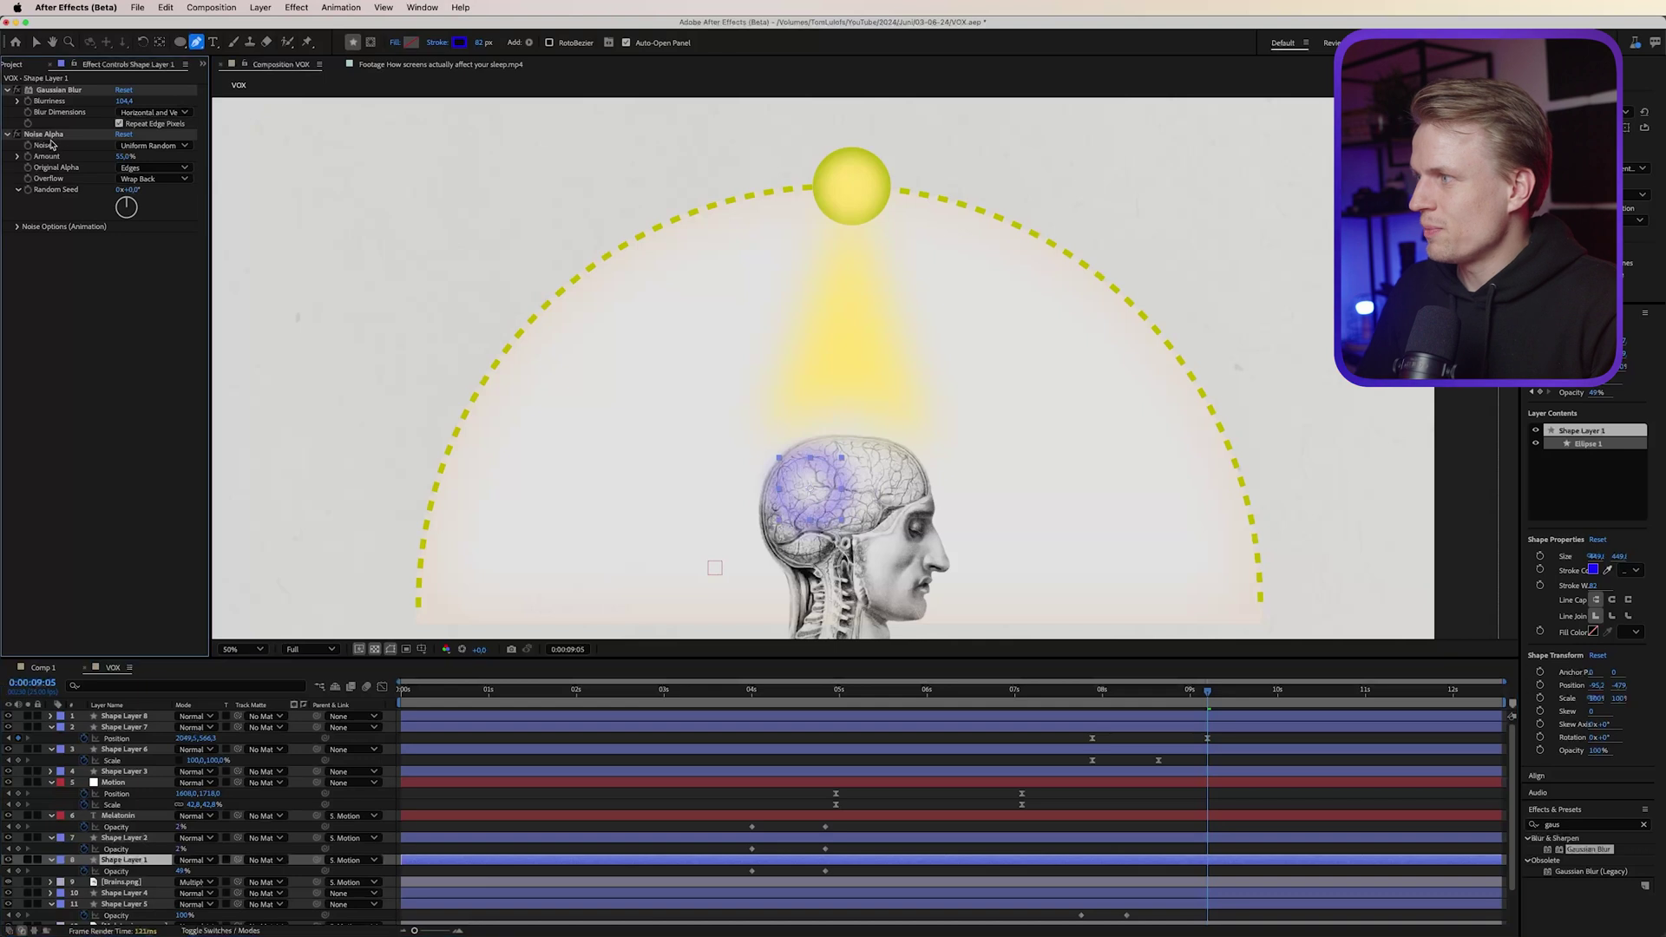
click(126, 716)
key(super+v)
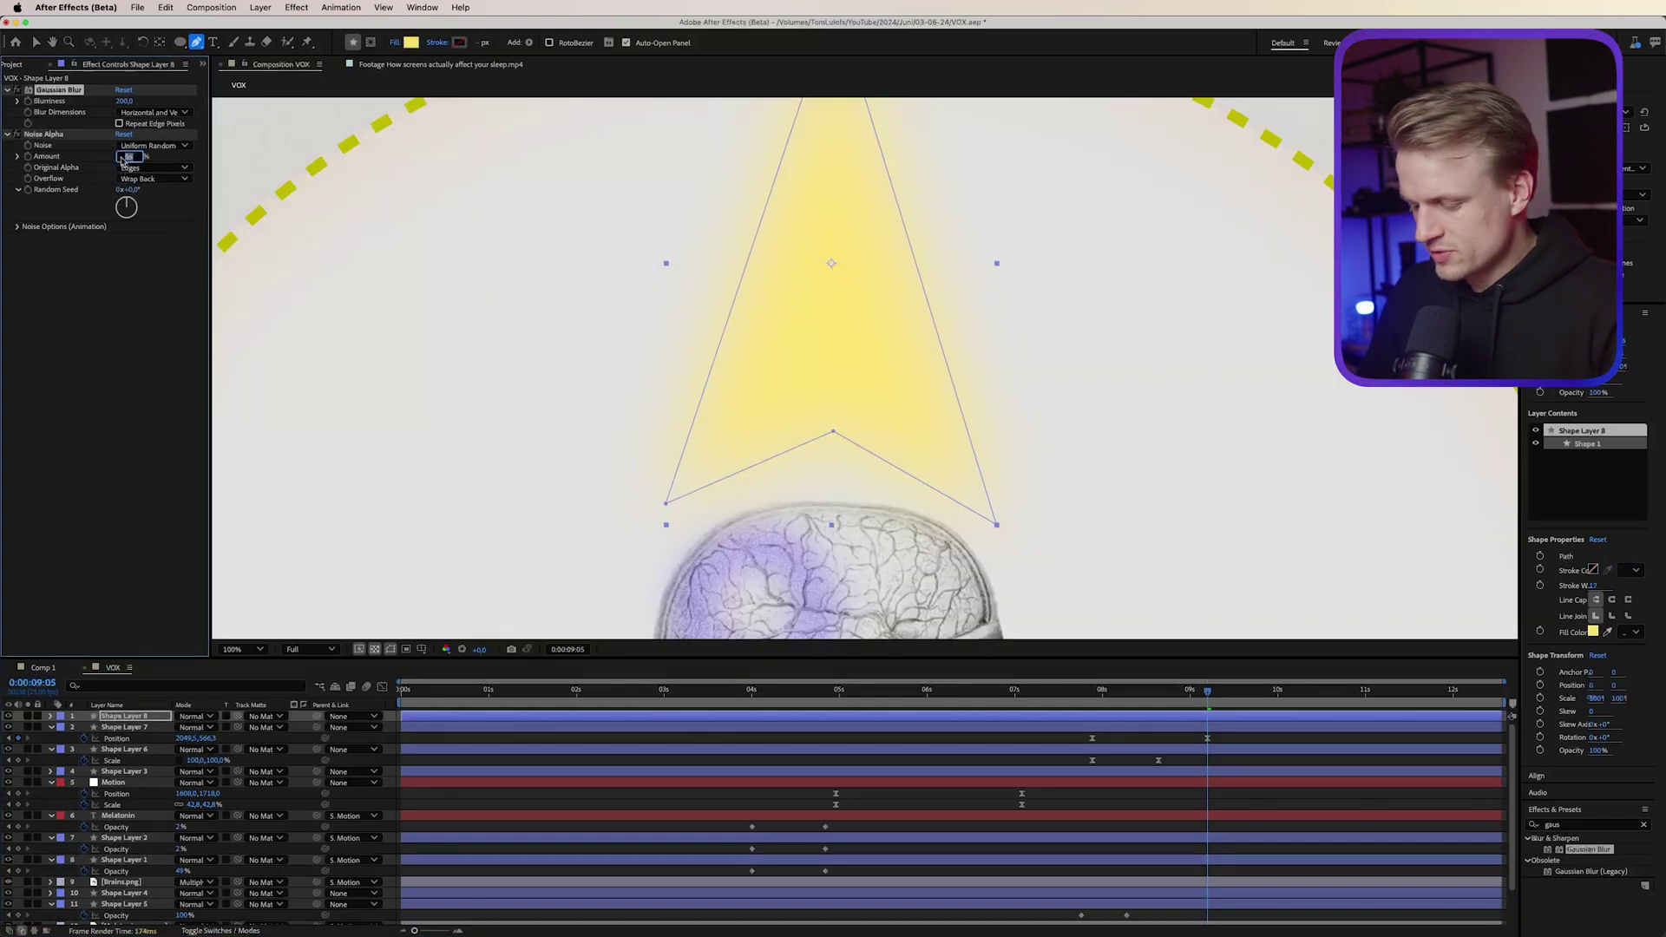
key(Return)
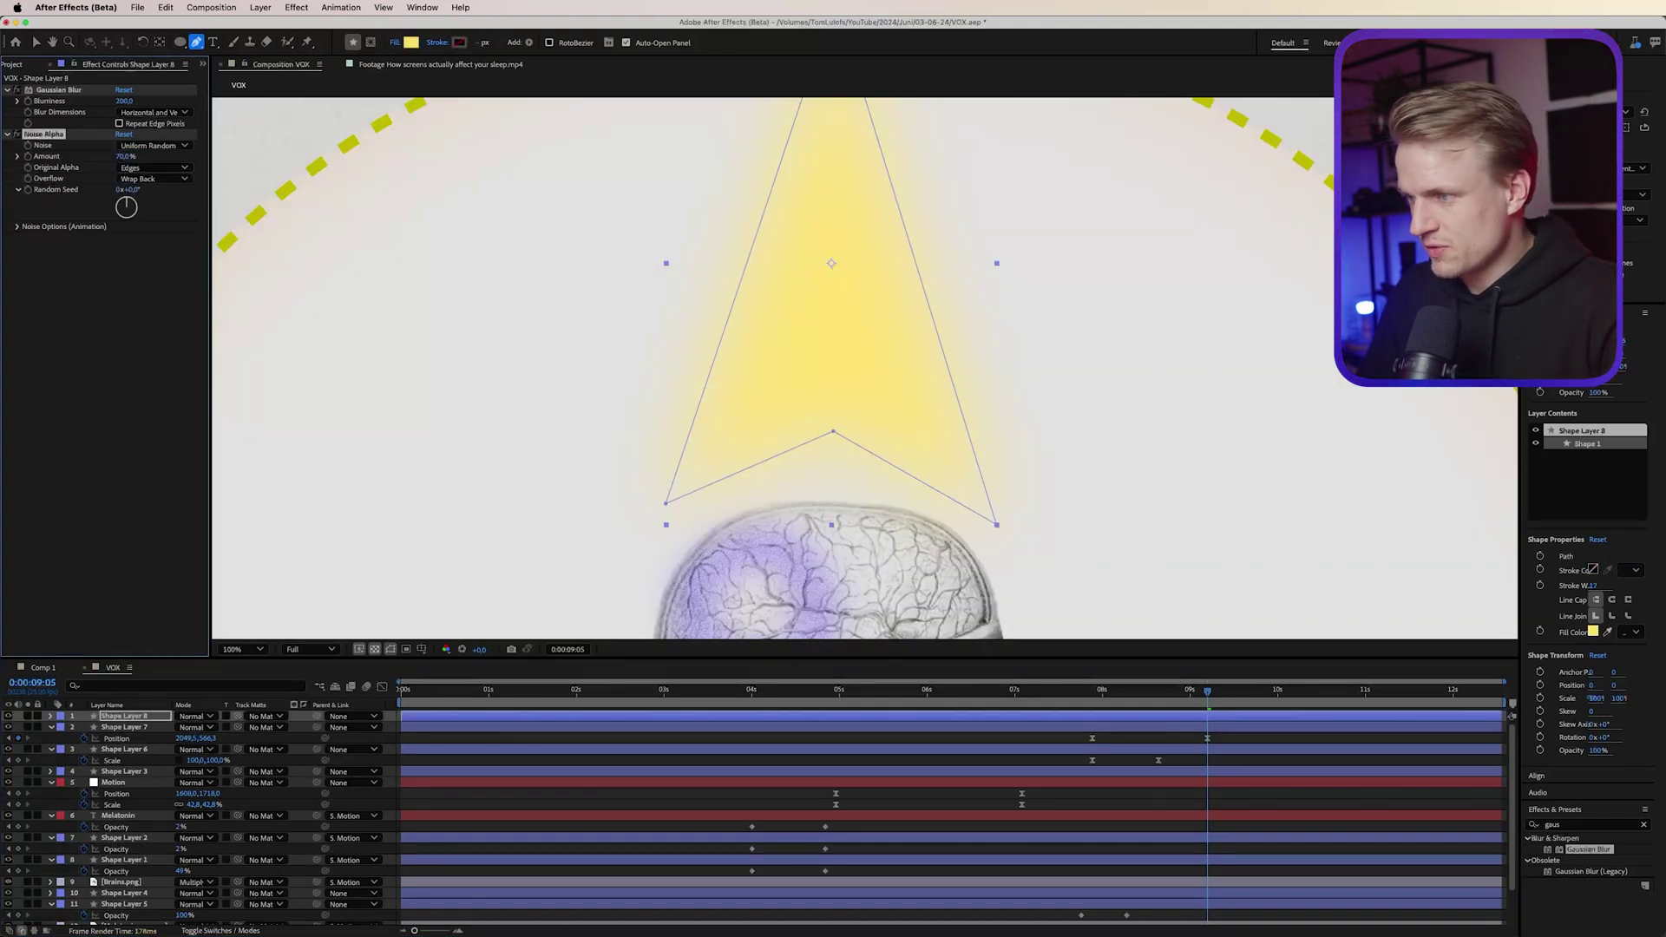
click(1155, 809)
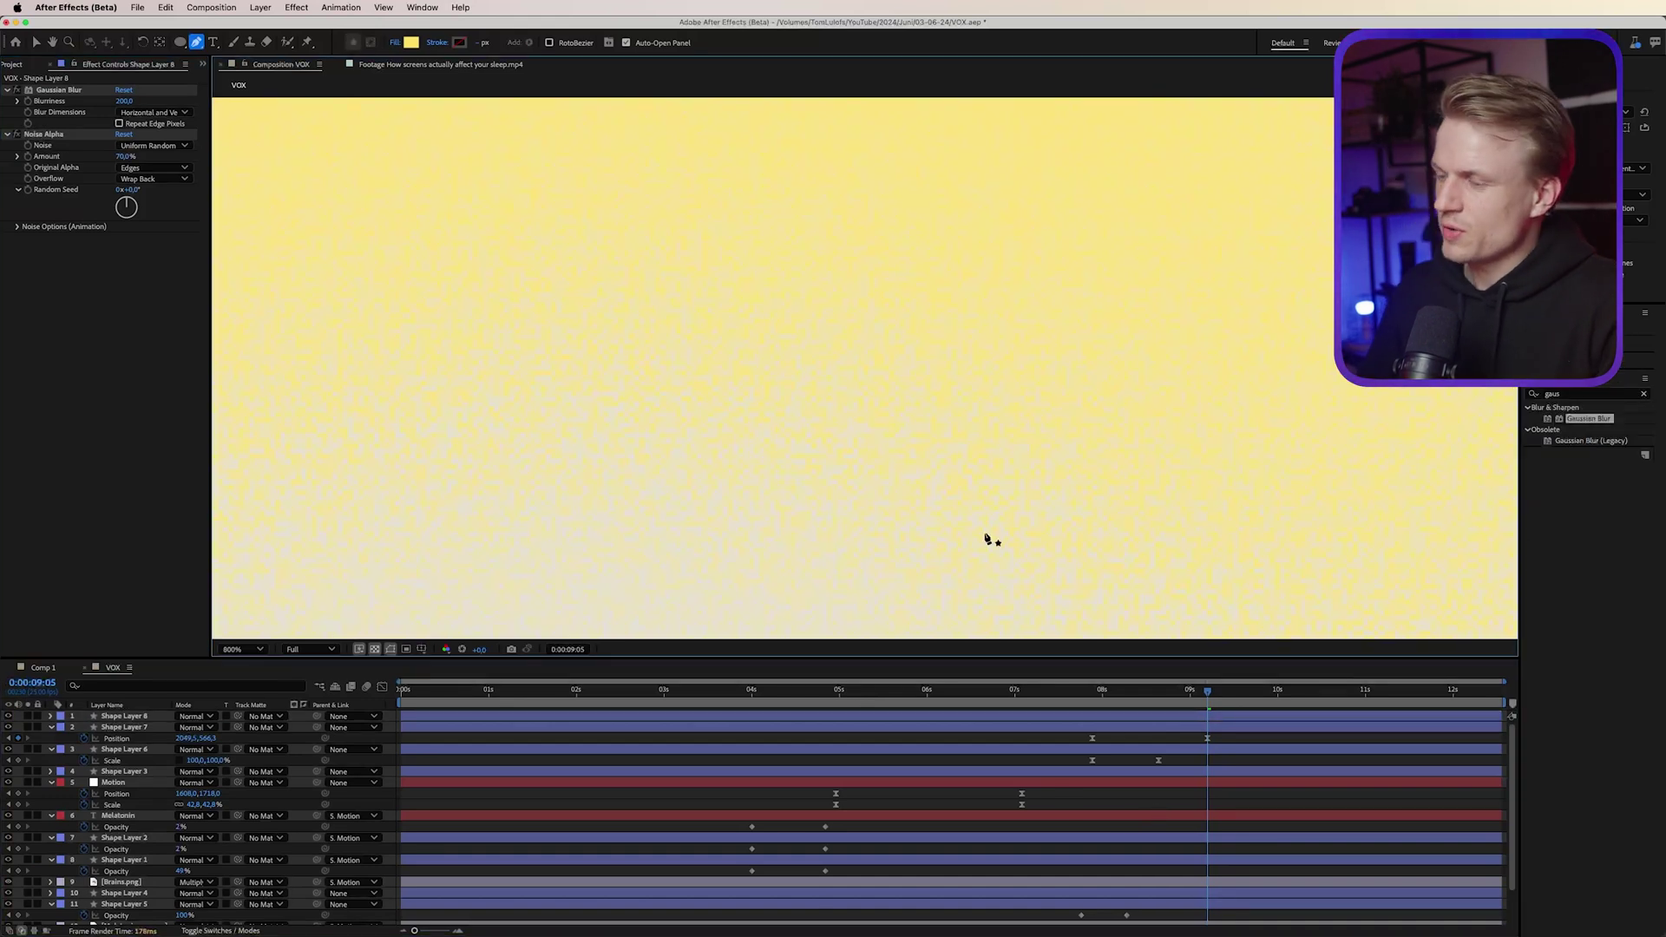
Parent the beam, Shape Layer 8, to the sun layer, Shape Layer 7, and scrub to confirm it follows the arc
key(shift+slash)
click(130, 717)
drag(322, 717, 145, 732)
drag(1208, 694, 1182, 720)
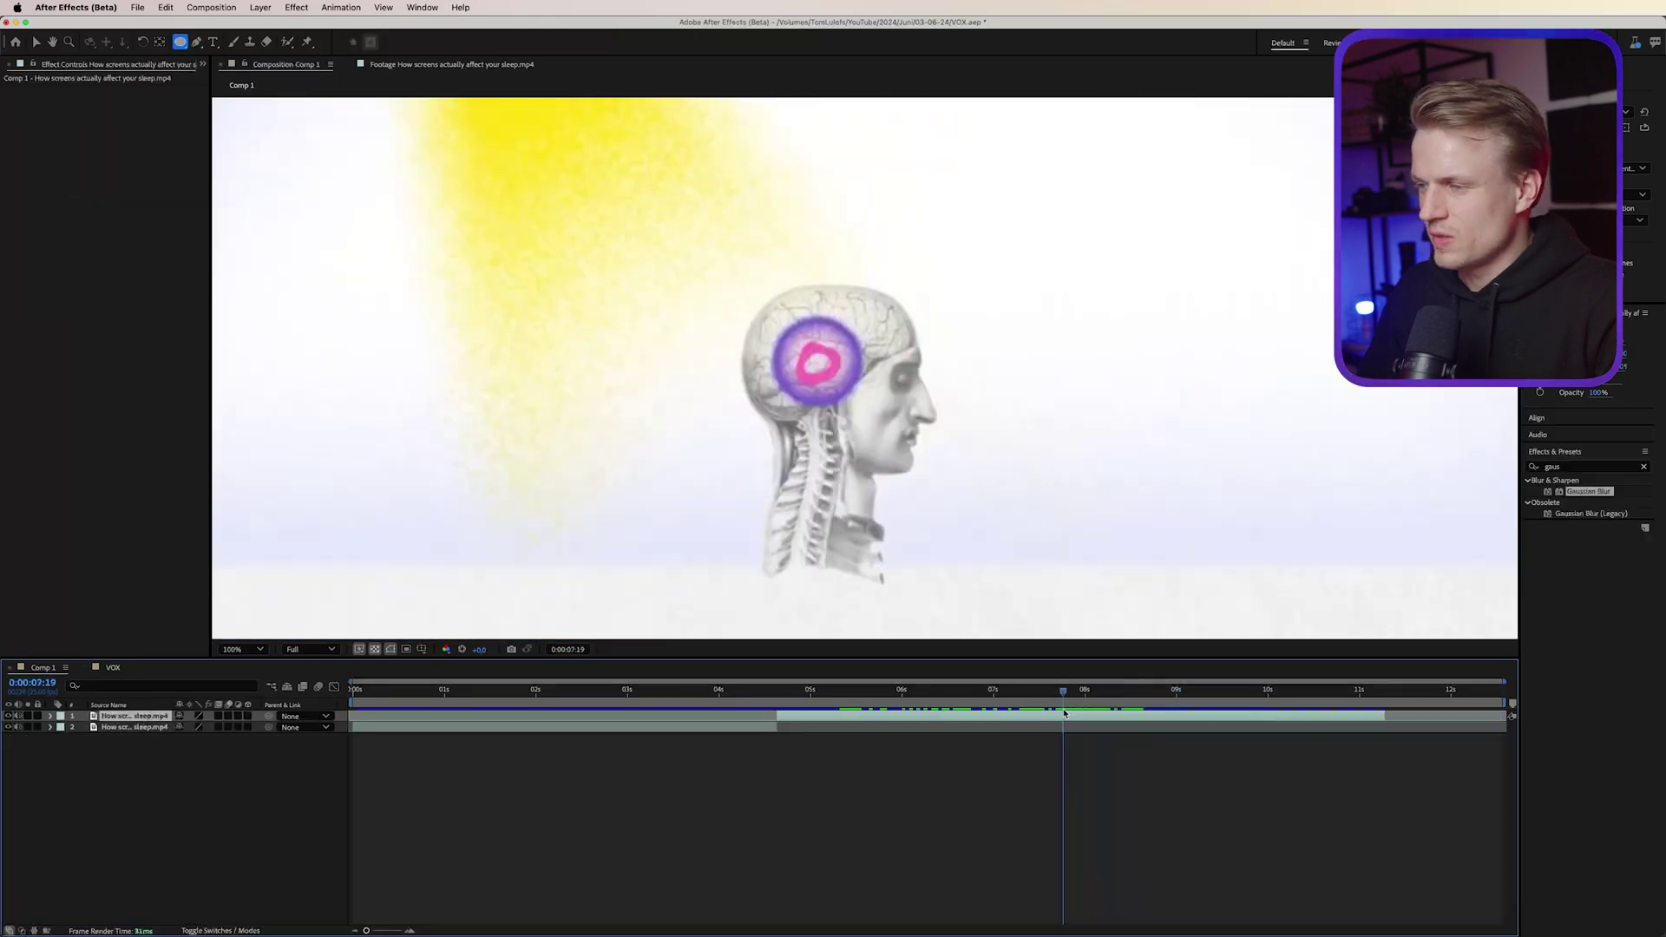
drag(1017, 720, 1146, 718)
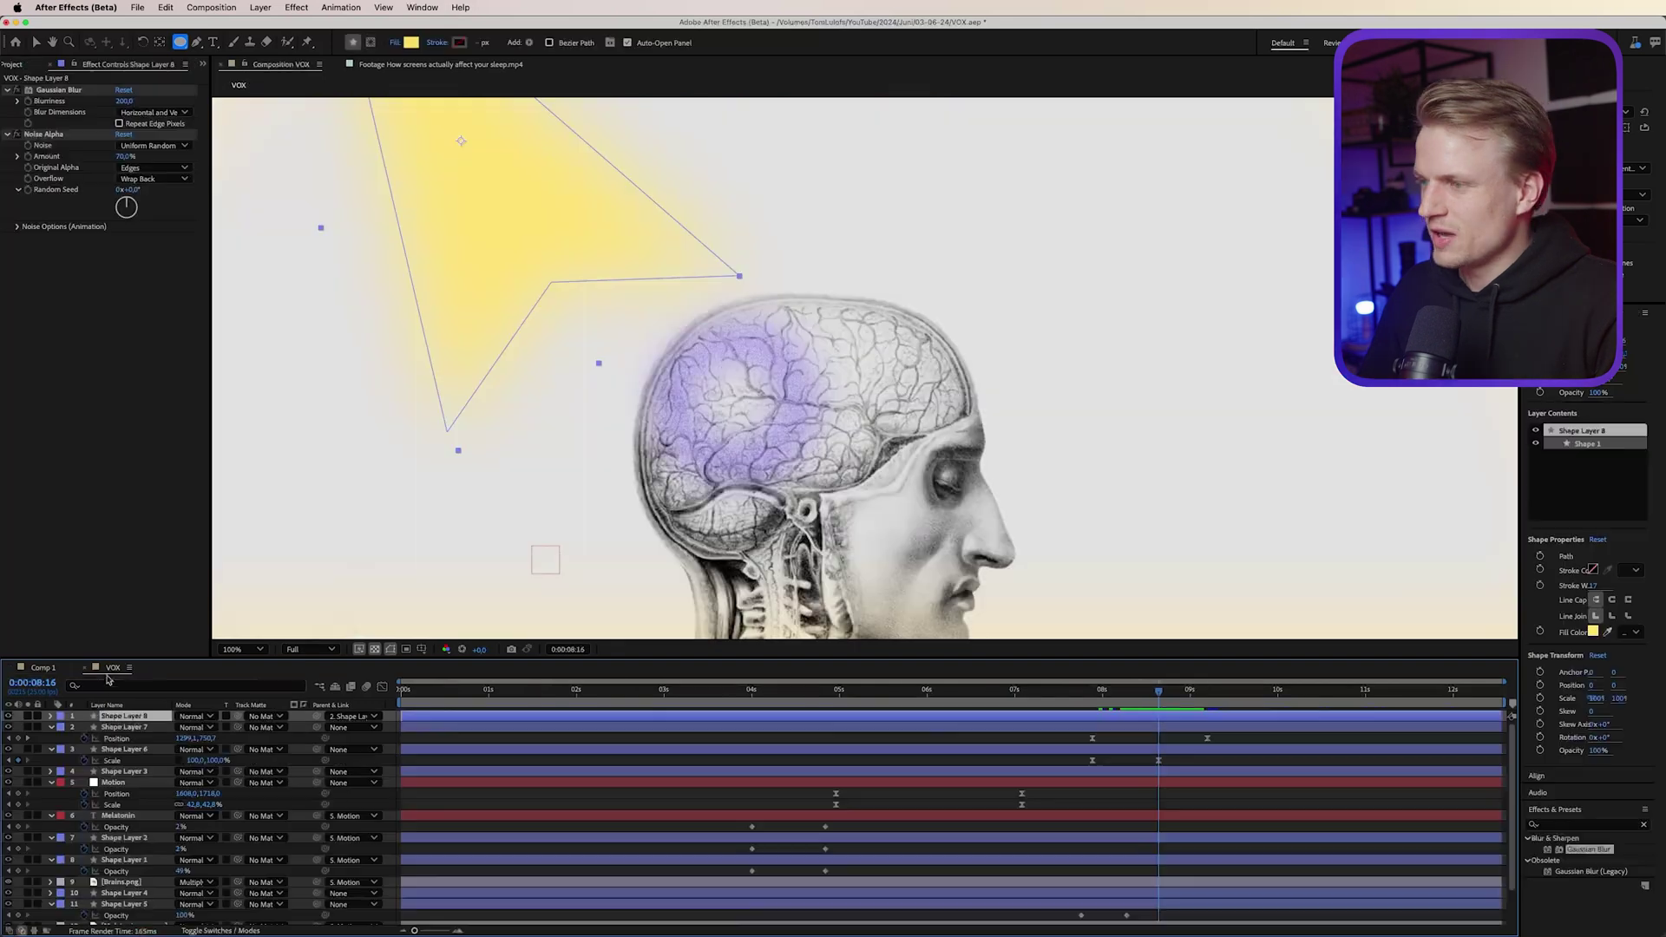
drag(752, 502, 878, 510)
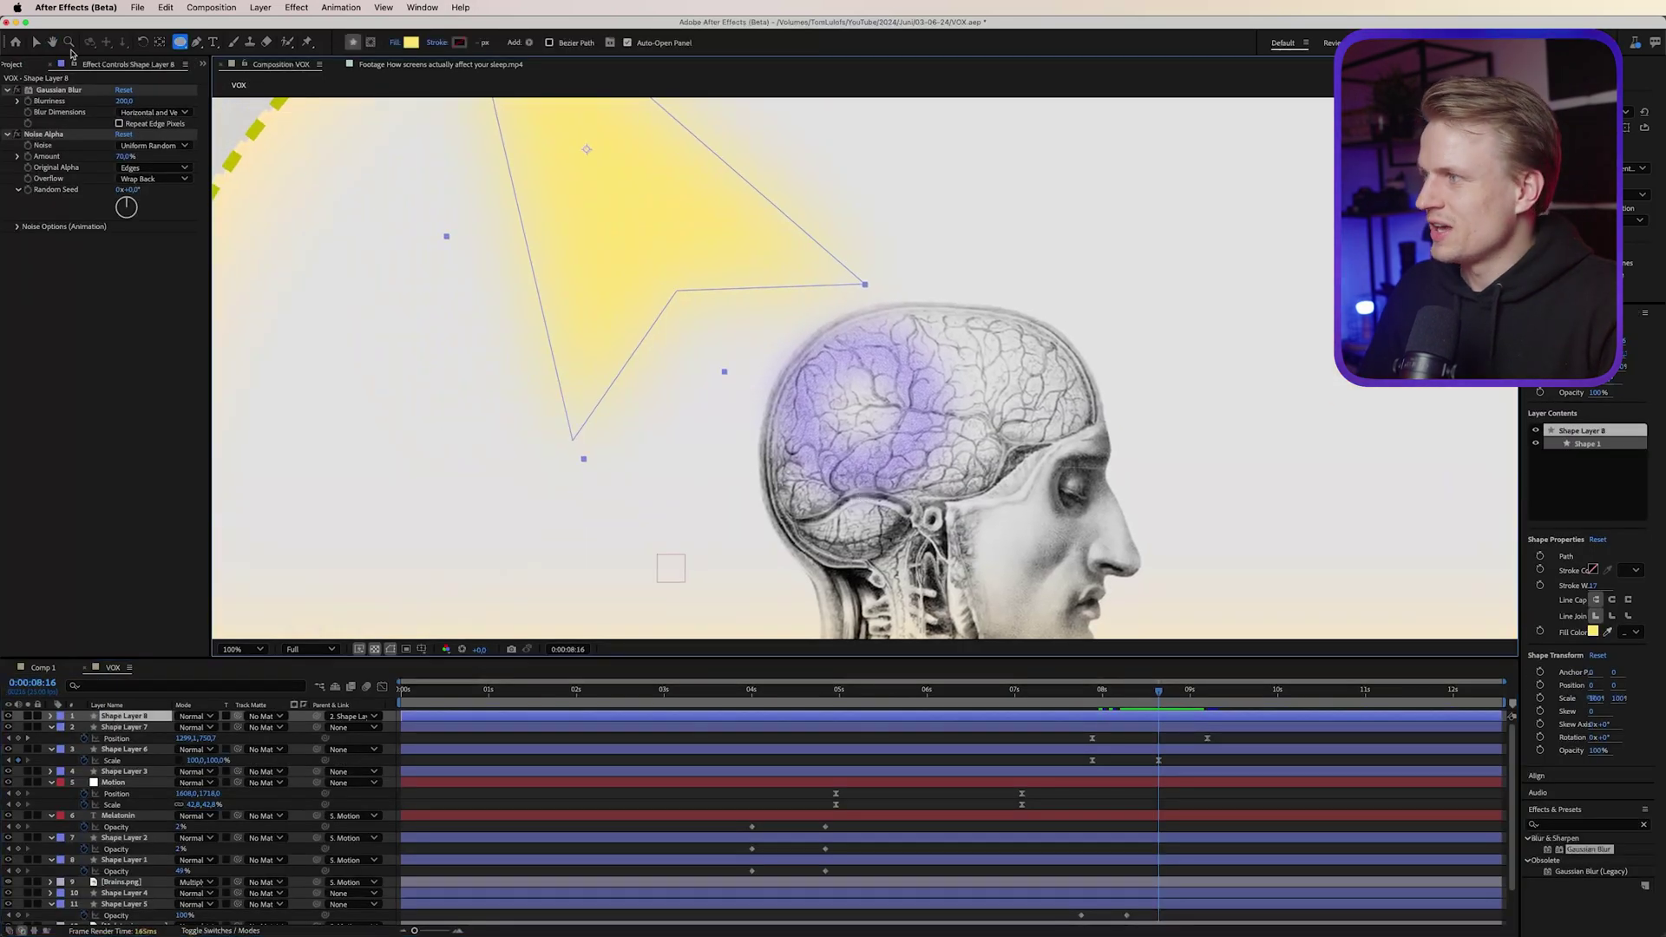
click(394, 42)
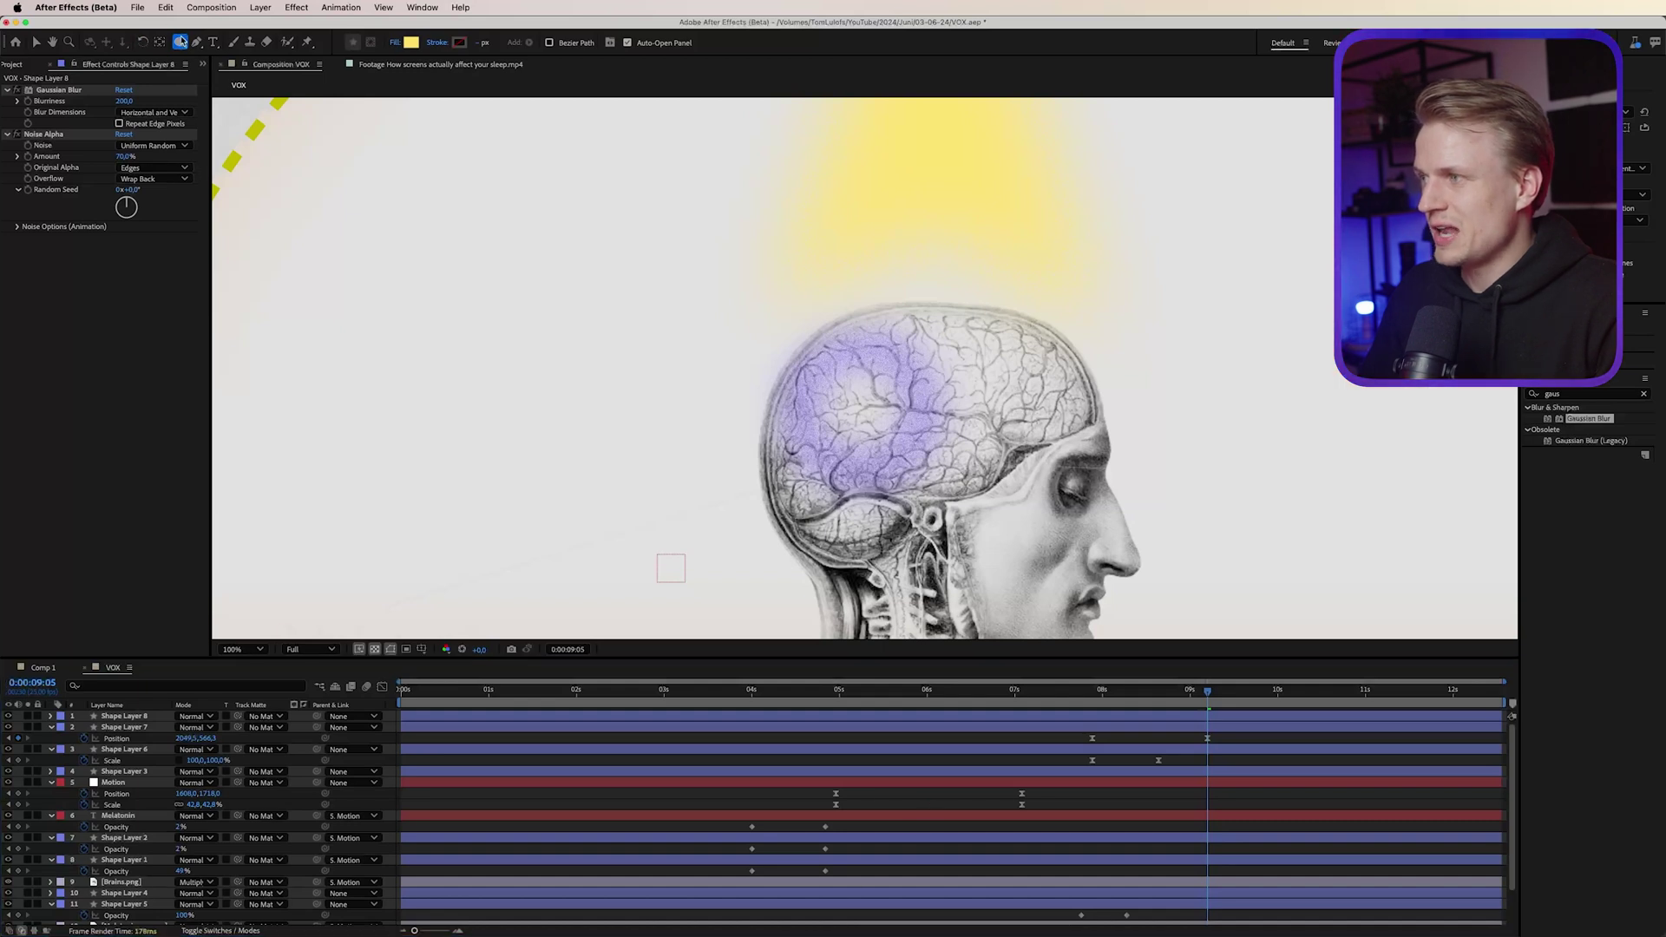
Set the shape stroke colour to blue
click(460, 43)
drag(879, 360, 1069, 383)
click(1199, 462)
drag(1161, 426, 1149, 425)
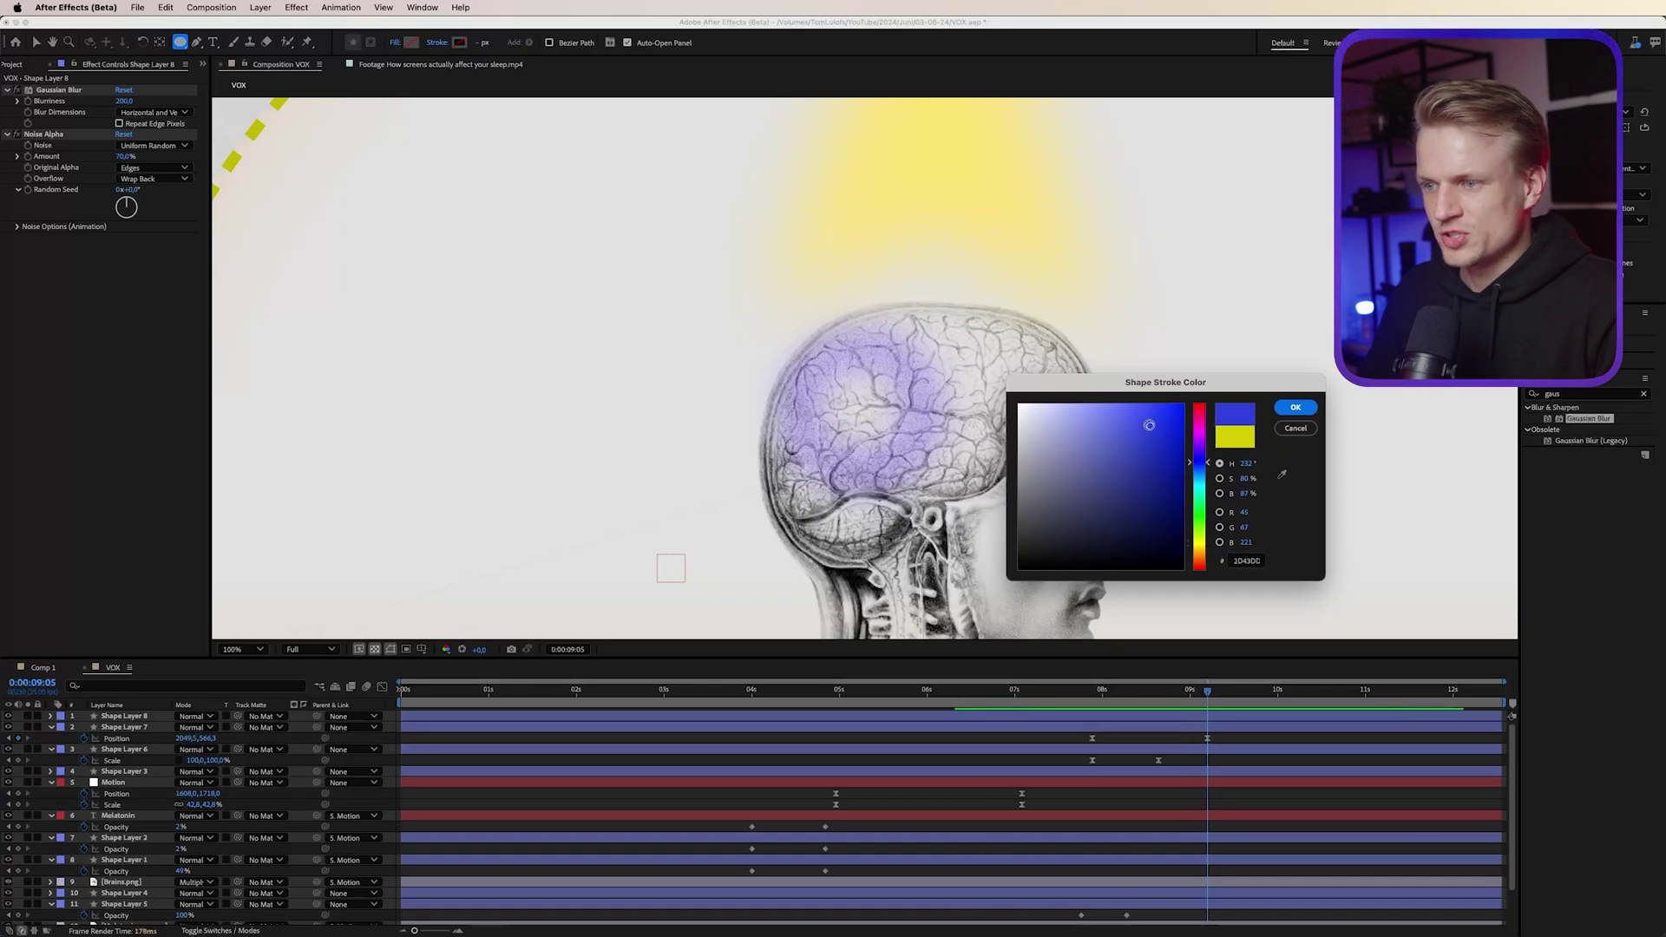
click(1294, 408)
Draw a circle around the brain with the Ellipse tool
key(comma)
mouse_move(795, 310)
mouse_down()
mouse_move(958, 447)
mouse_move(970, 485)
mouse_move(926, 458)
mouse_up()
key(v)
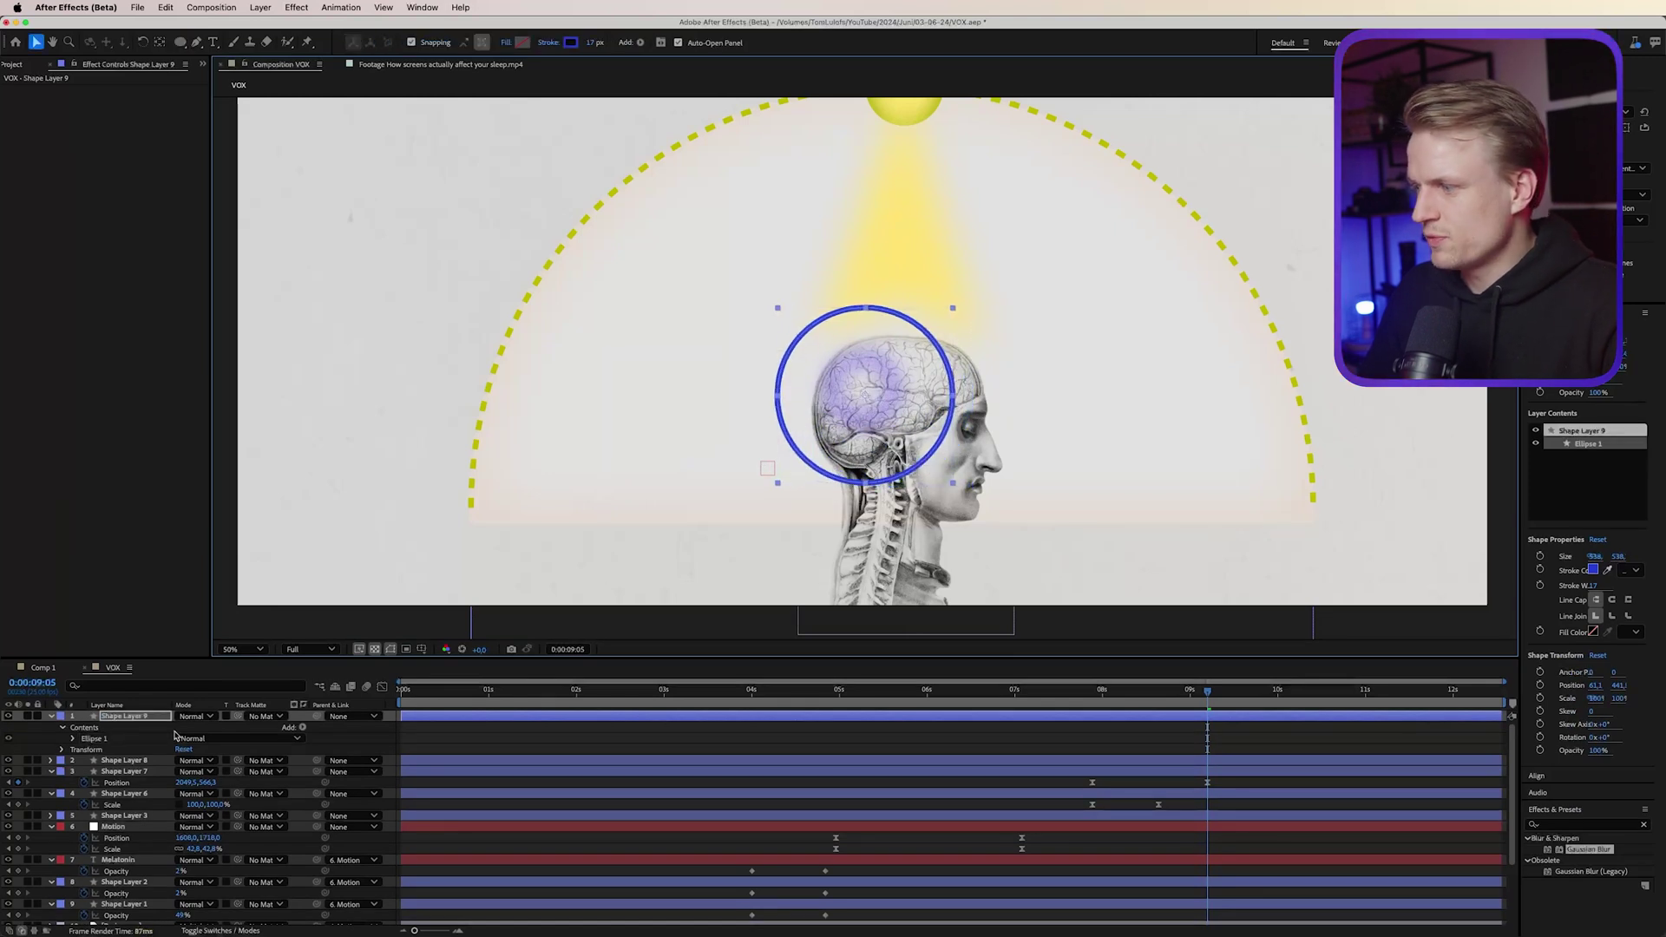
Add a Wiggle Paths operation to the circle's Ellipse 1 group
click(93, 739)
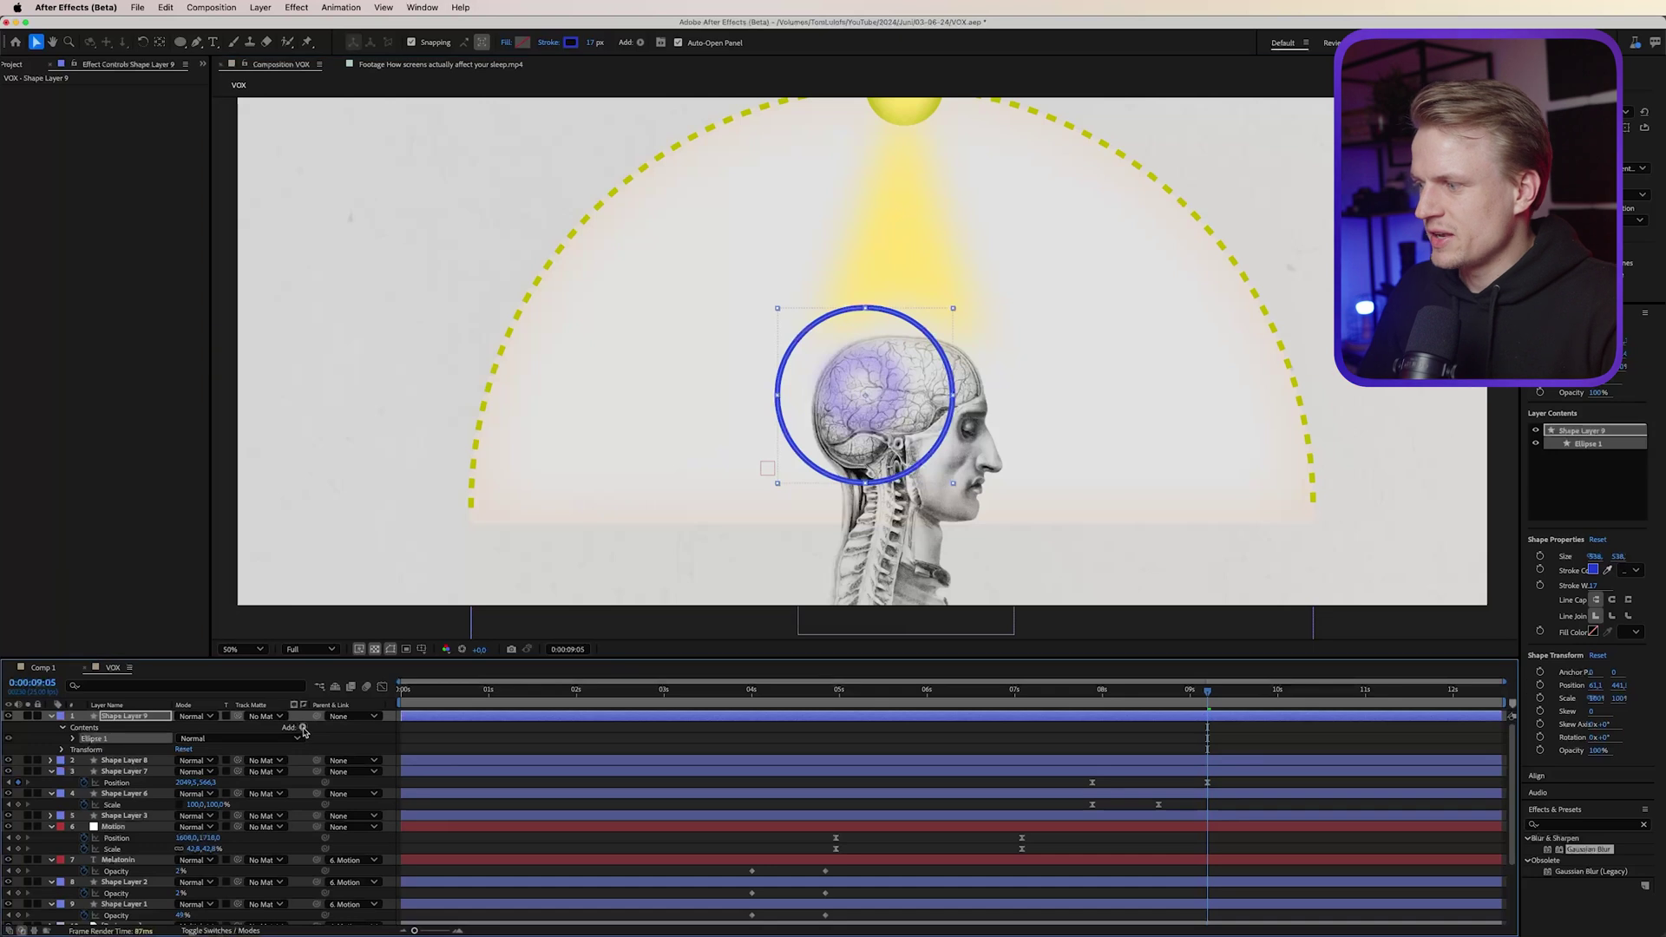
click(302, 727)
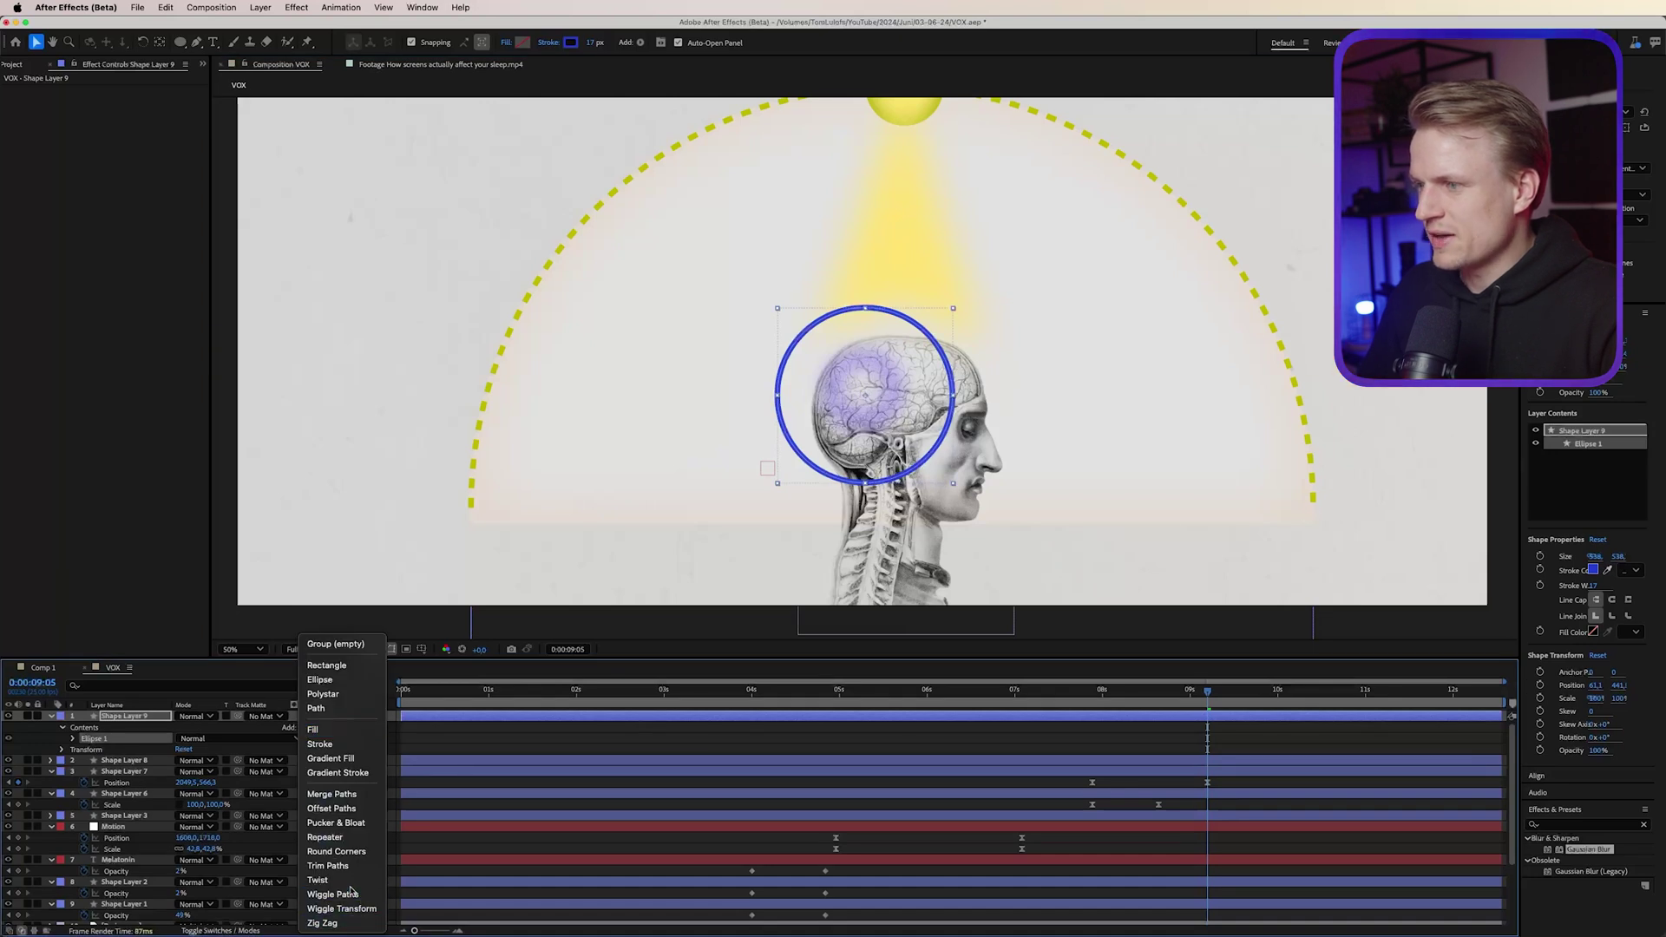
click(332, 893)
scroll(778, 428, up, 3)
drag(778, 428, 745, 369)
key(v)
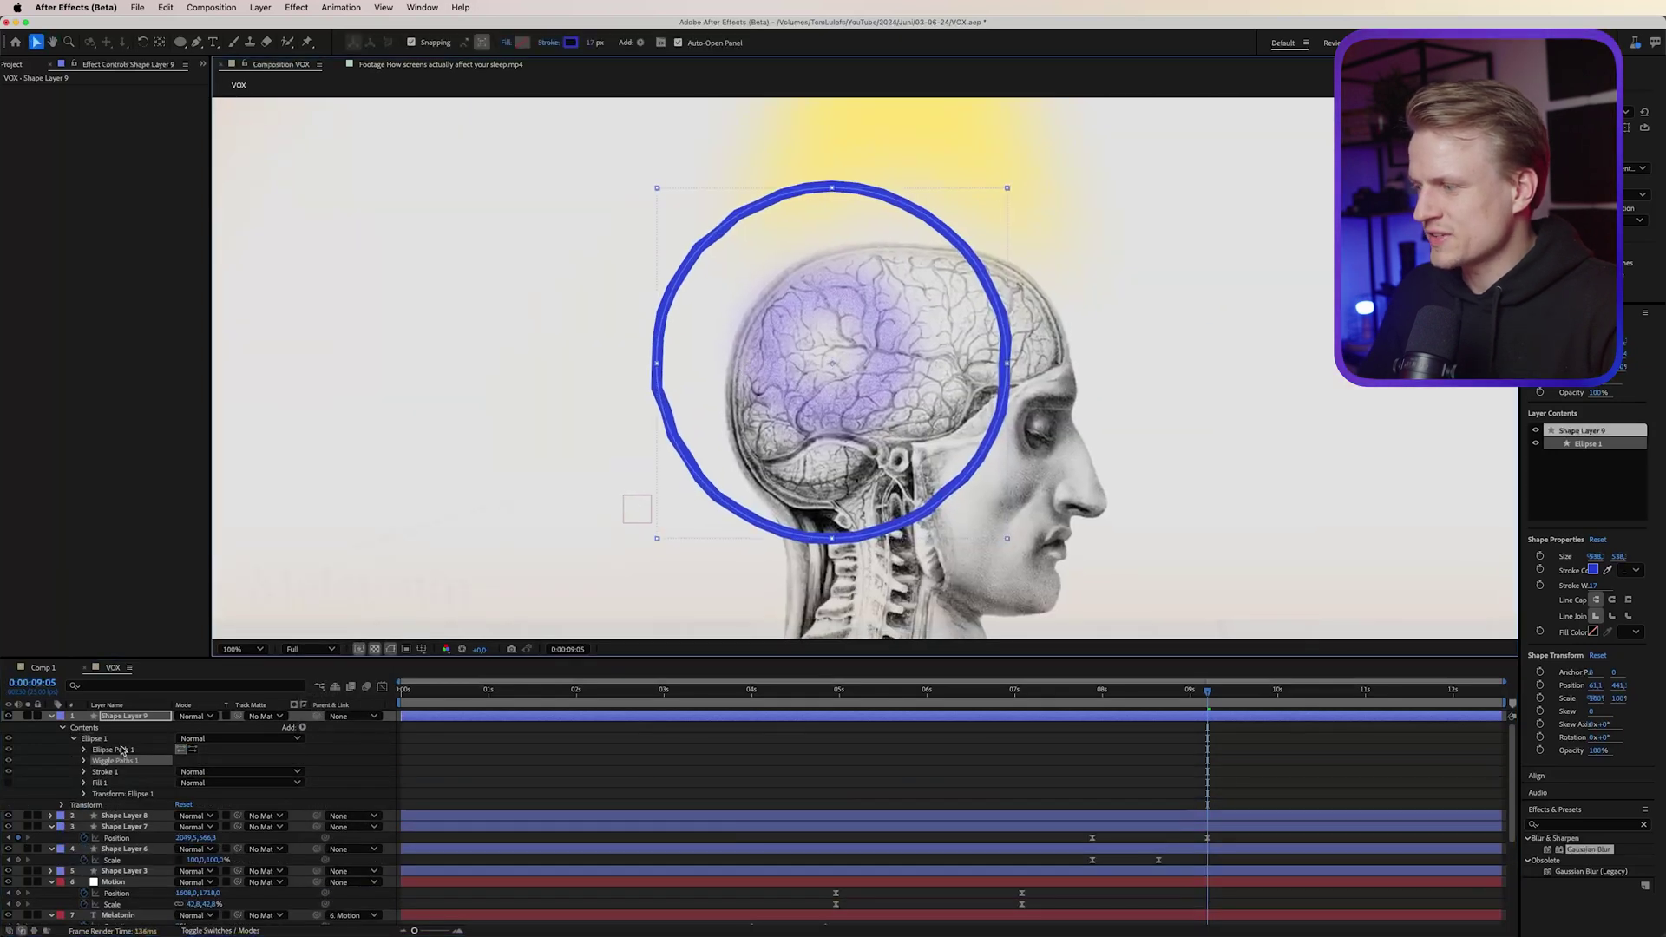
Set Wiggle Paths points to Smooth with Size 19, then preview the wobbling ring
click(84, 761)
click(225, 794)
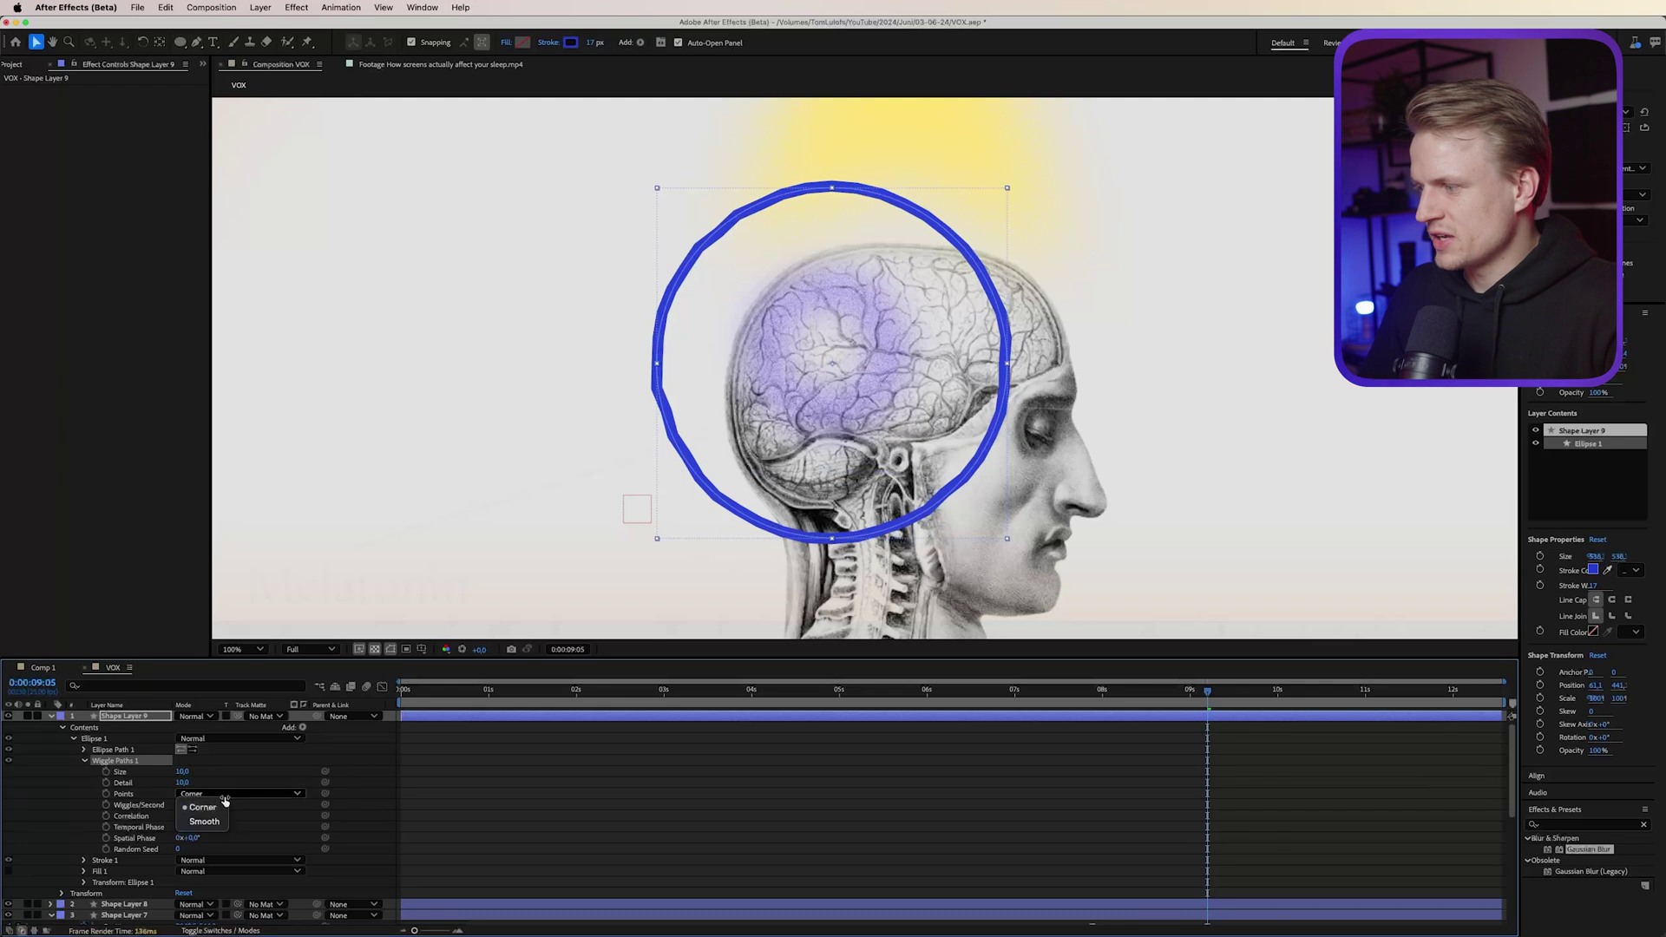
click(206, 822)
drag(182, 771, 186, 783)
key(super+z)
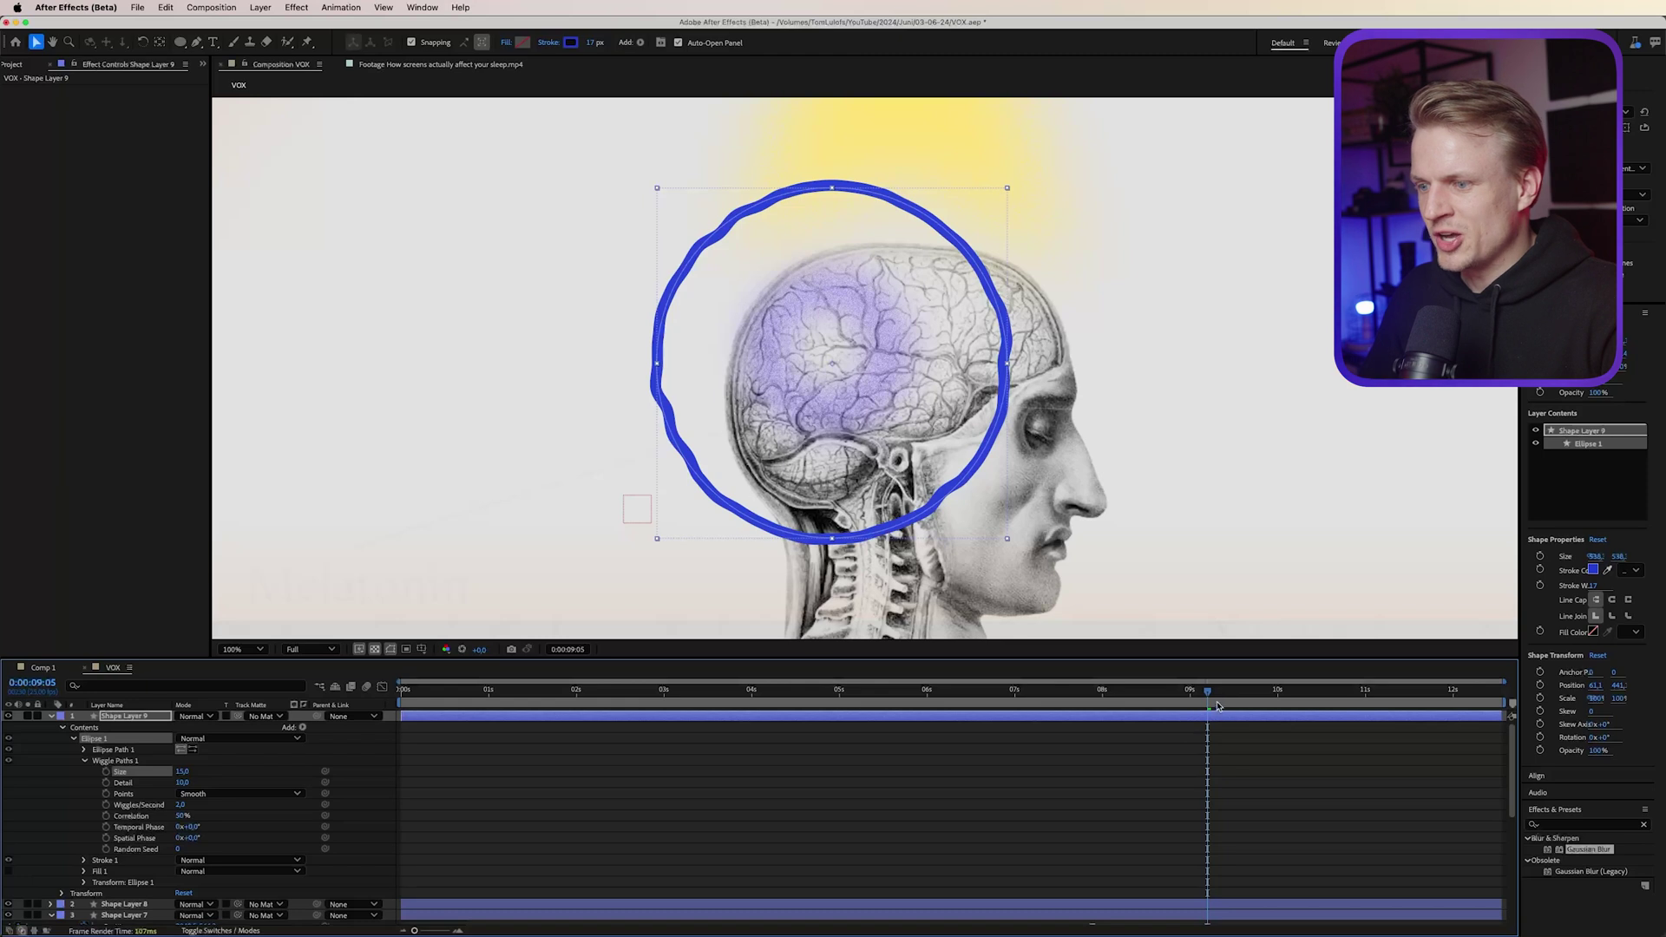
mouse_move(1217, 705)
mouse_down()
mouse_move(1331, 698)
mouse_move(1239, 697)
mouse_up()
key(u)
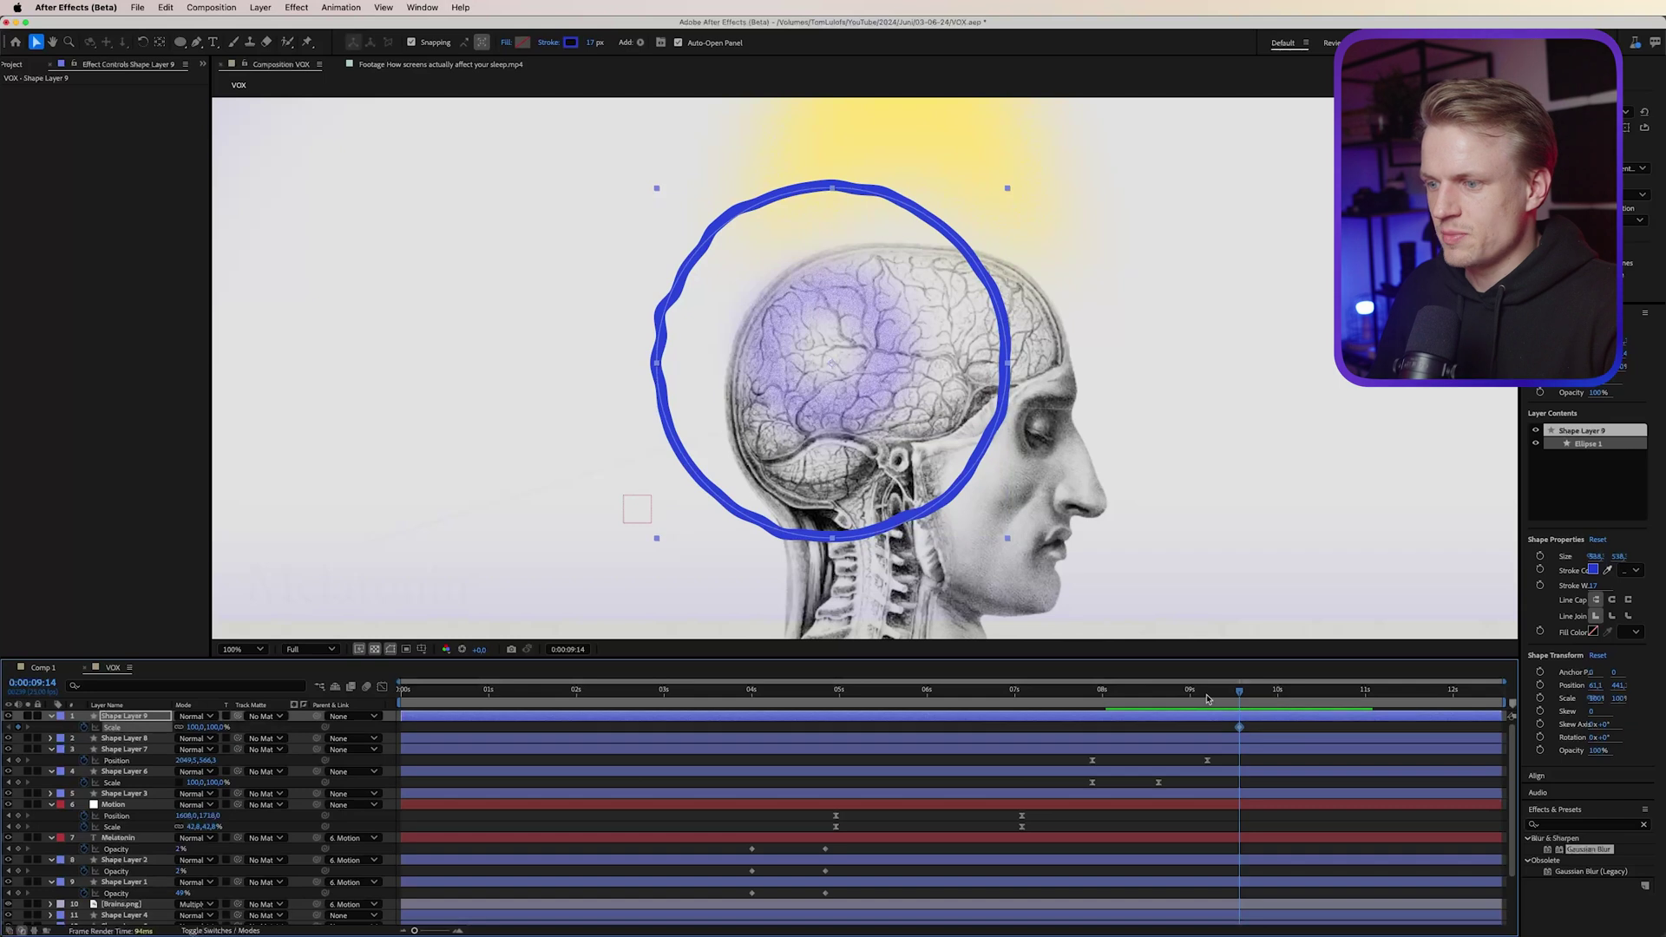
Keyframe Shape Layer 9's Scale at 0% at 0:00:08:17 so the ring grows to full size
drag(1206, 698, 1163, 703)
click(216, 727)
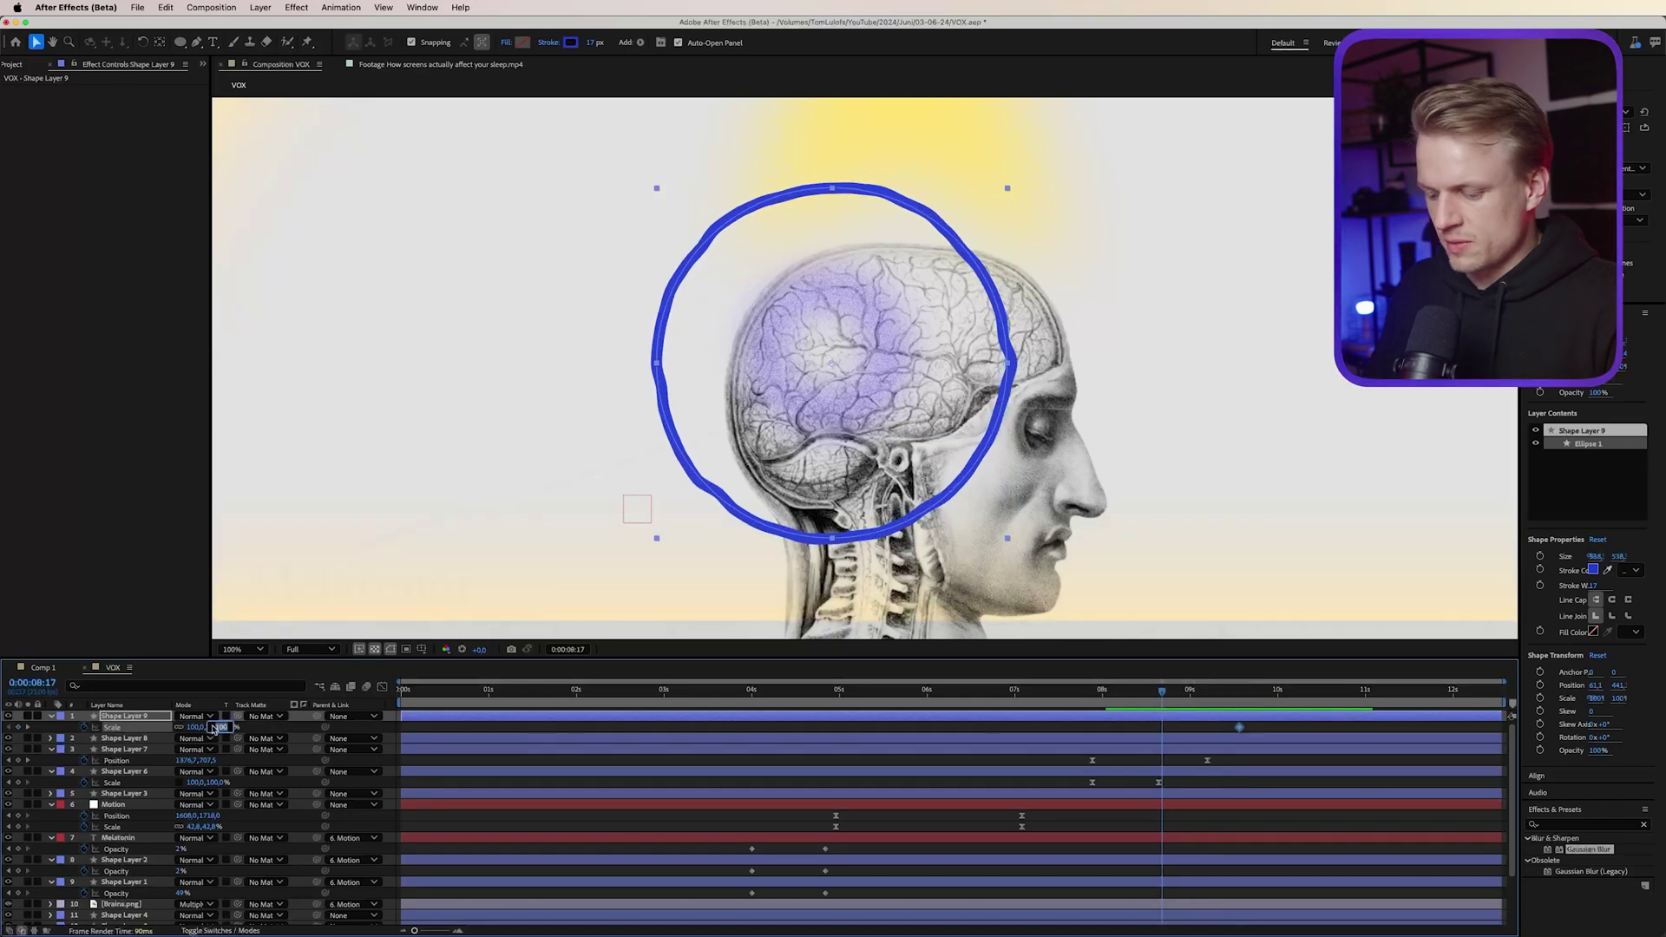
text(0)
key(Return)
drag(1162, 698, 1242, 699)
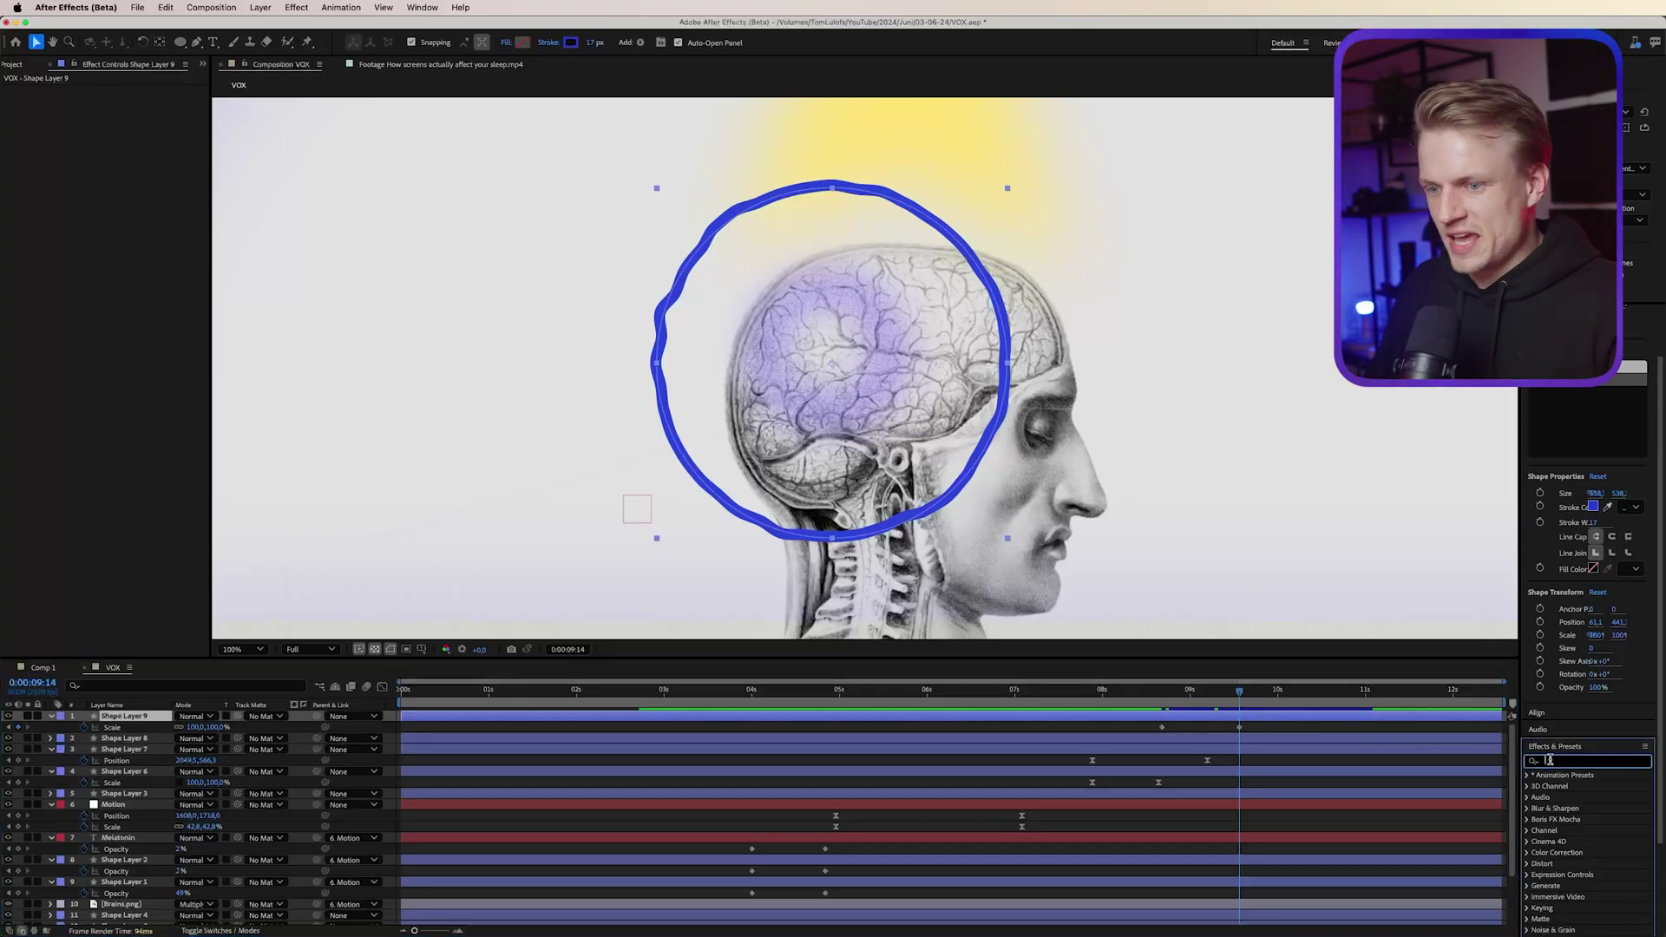
Apply the Echo effect to the blue ring layer, Shape Layer 9
click(1572, 761)
text(ec)
text(ho)
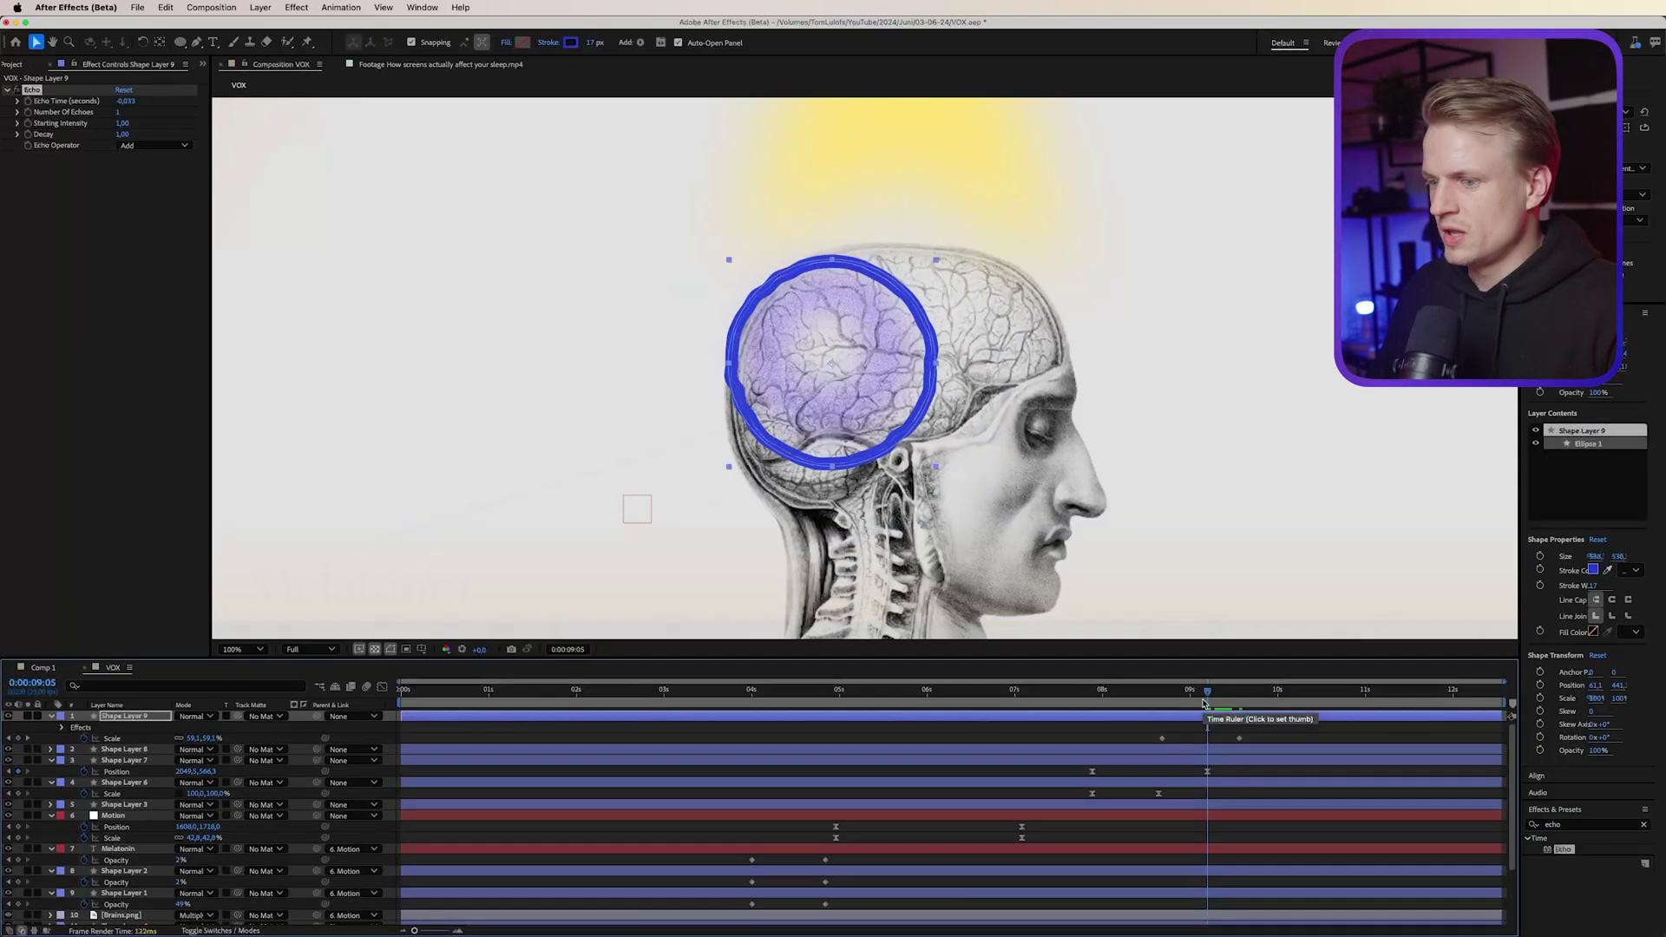
drag(1207, 697, 1204, 700)
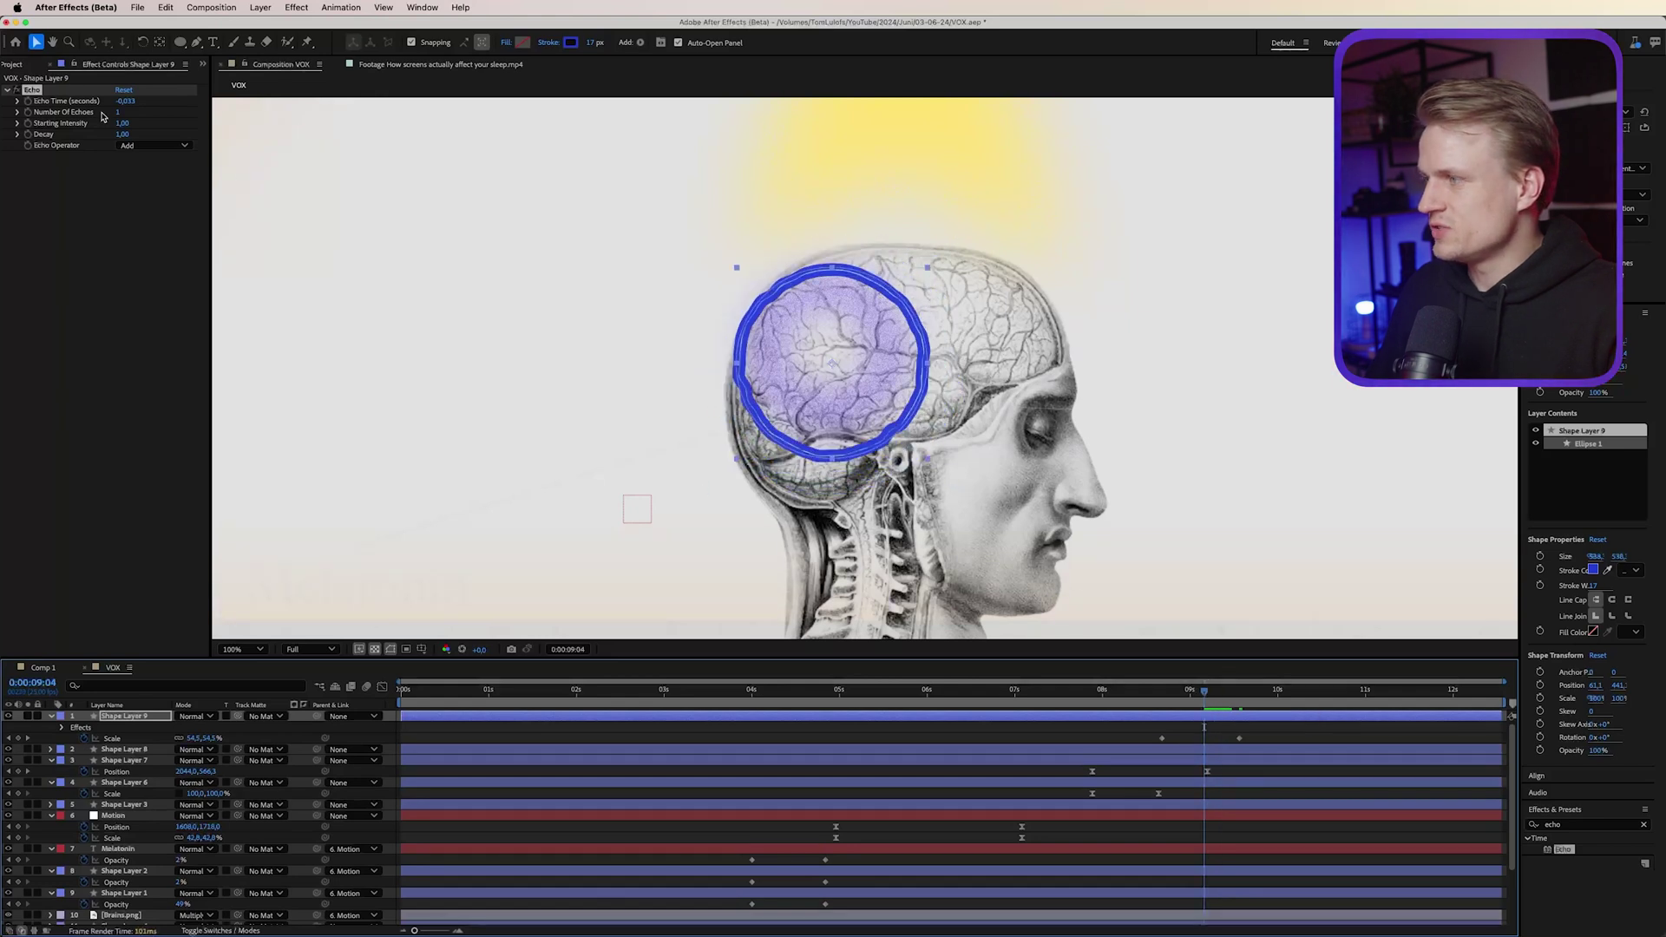
Set Echo Time to -0.123 and Number of Echoes to 5, then preview the trailing rings
click(133, 162)
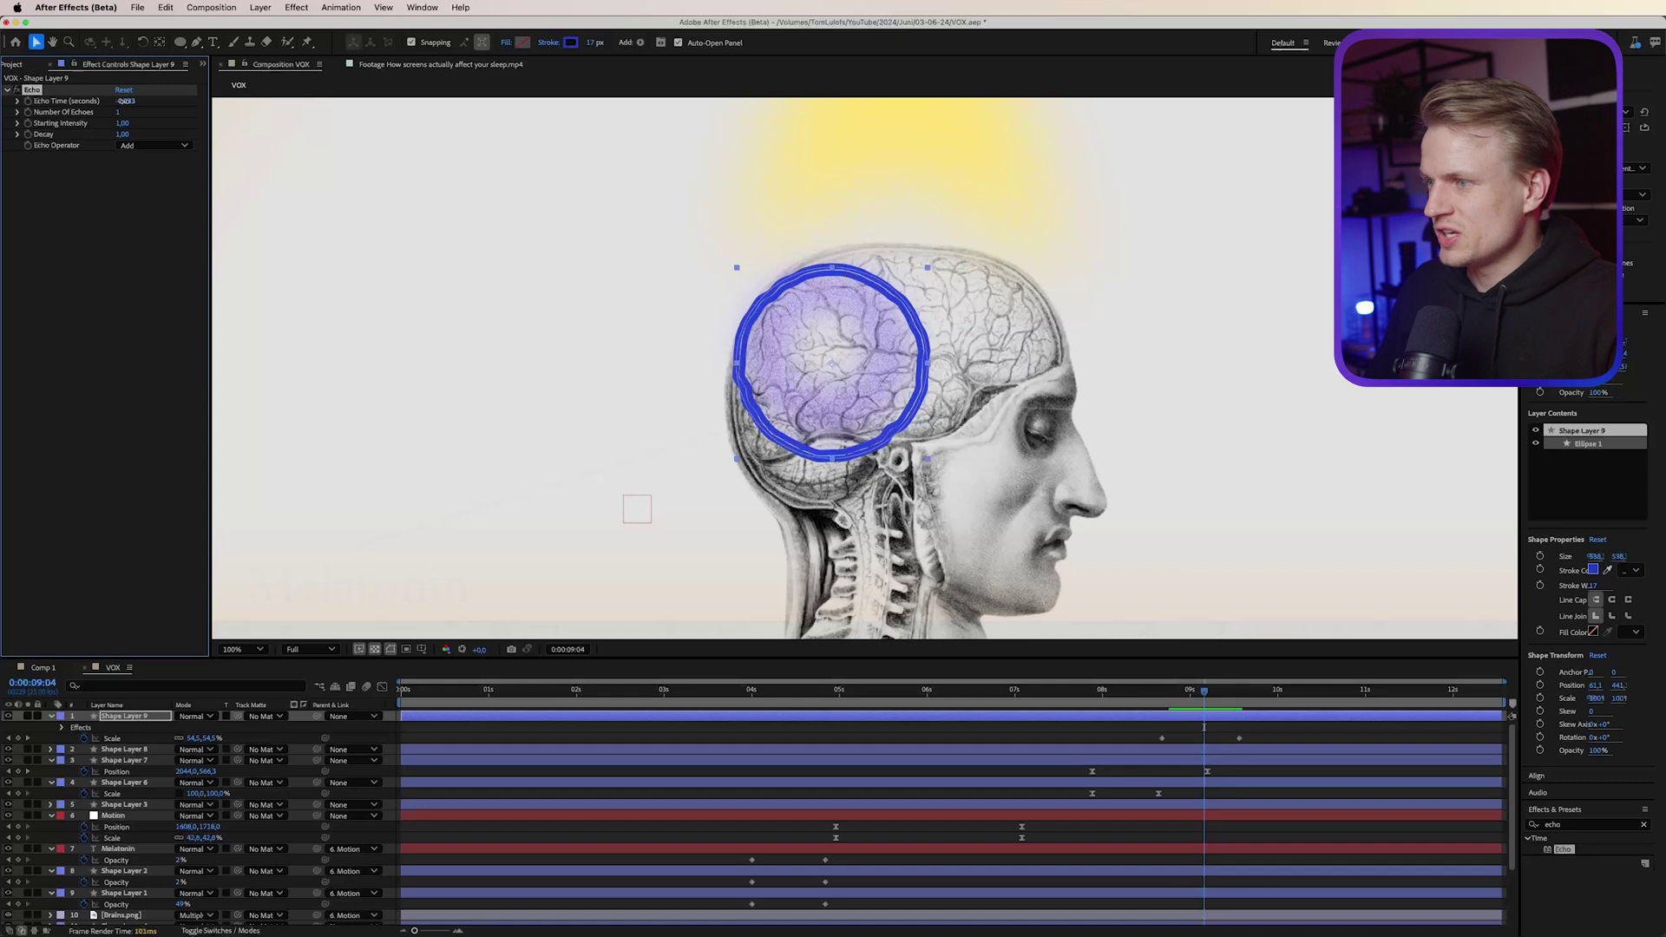
drag(122, 101, 140, 105)
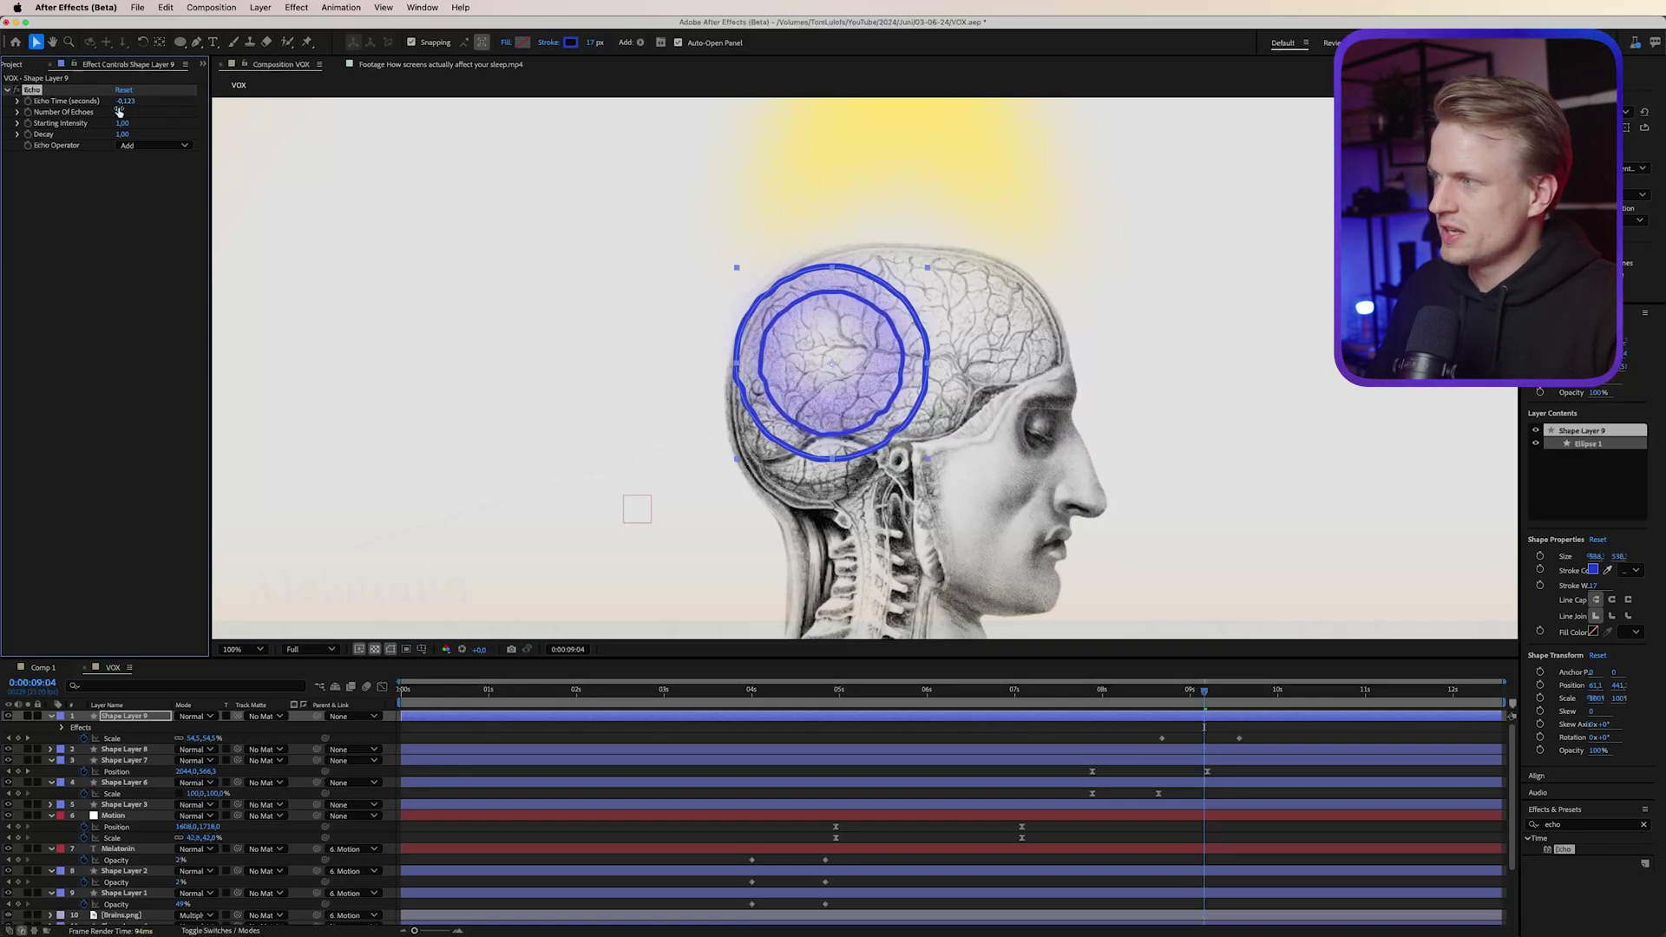
key(Return)
click(1198, 694)
mouse_move(1199, 697)
mouse_down()
mouse_move(1247, 701)
mouse_move(1204, 701)
mouse_up()
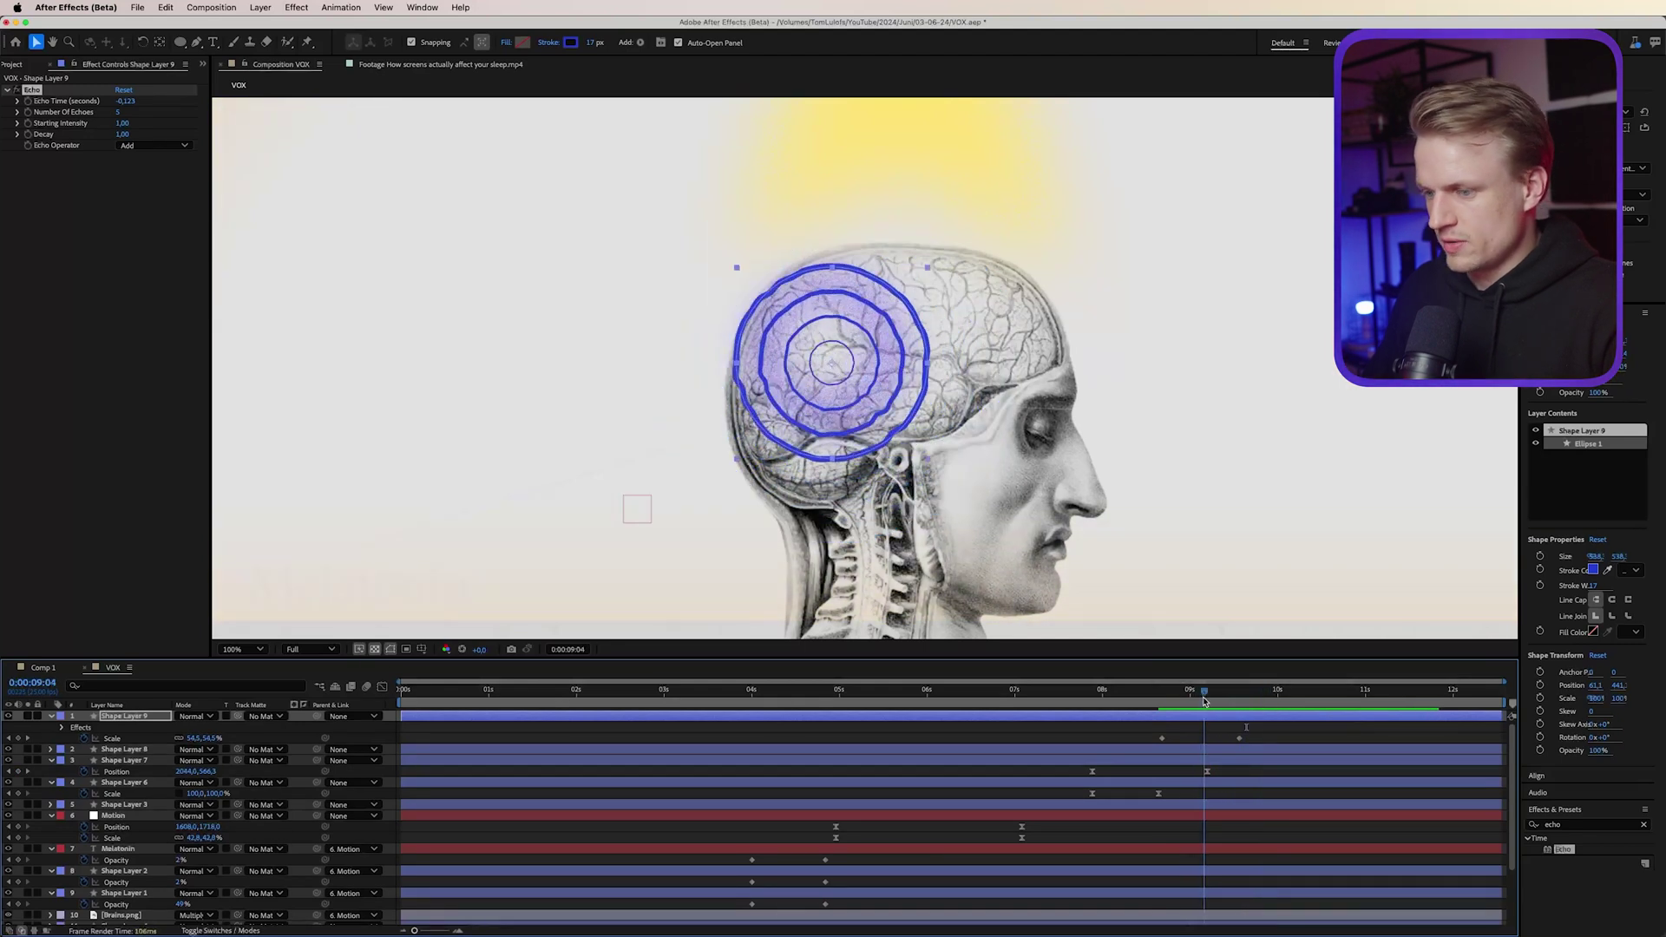
scroll(118, 727, down, 1)
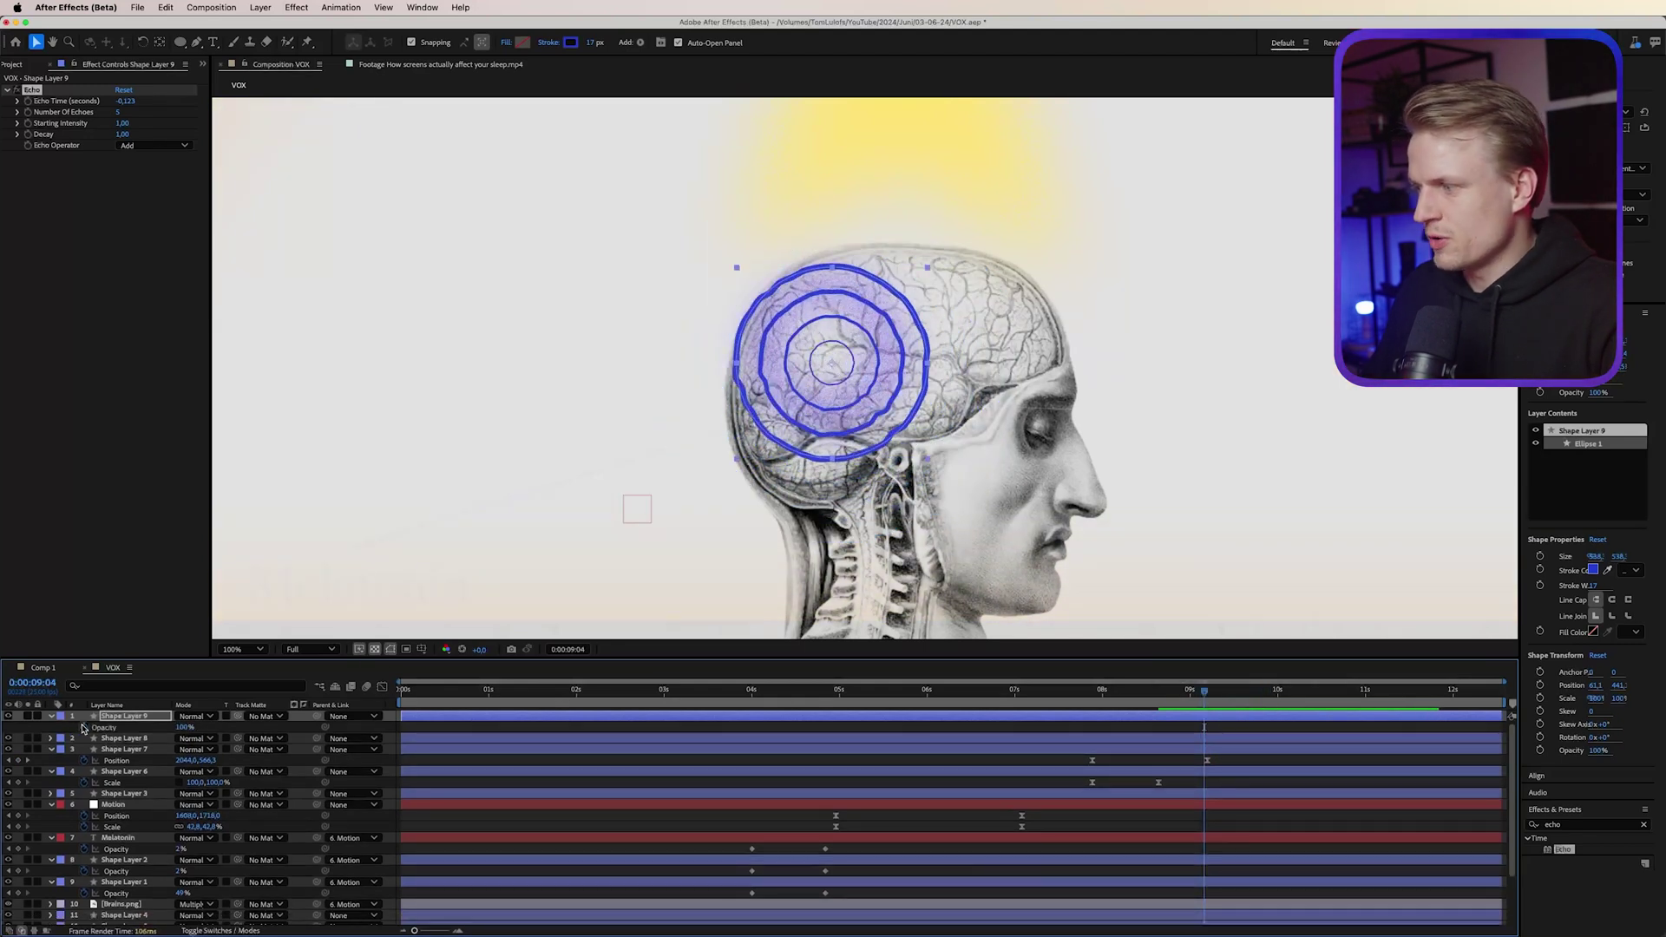